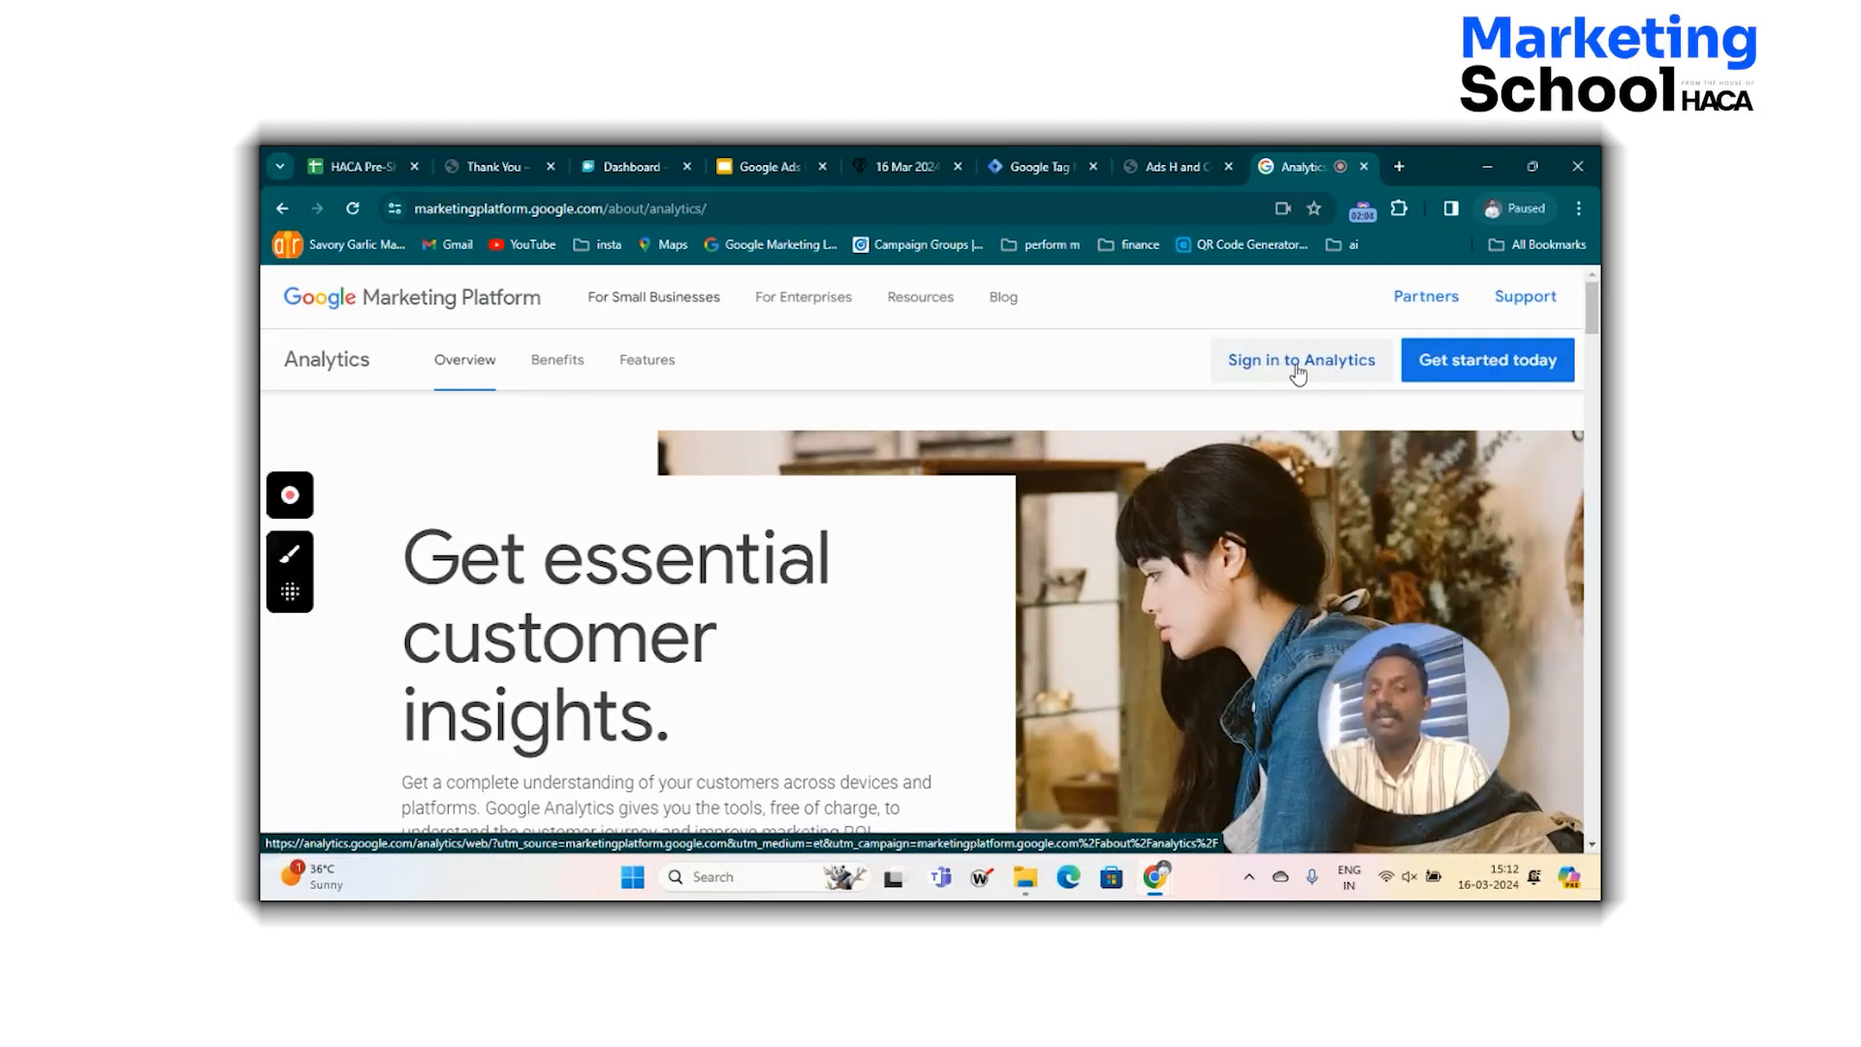
Sign in to Analytics, start setting up measurement and name the new account HACA.
left_click(1297, 366)
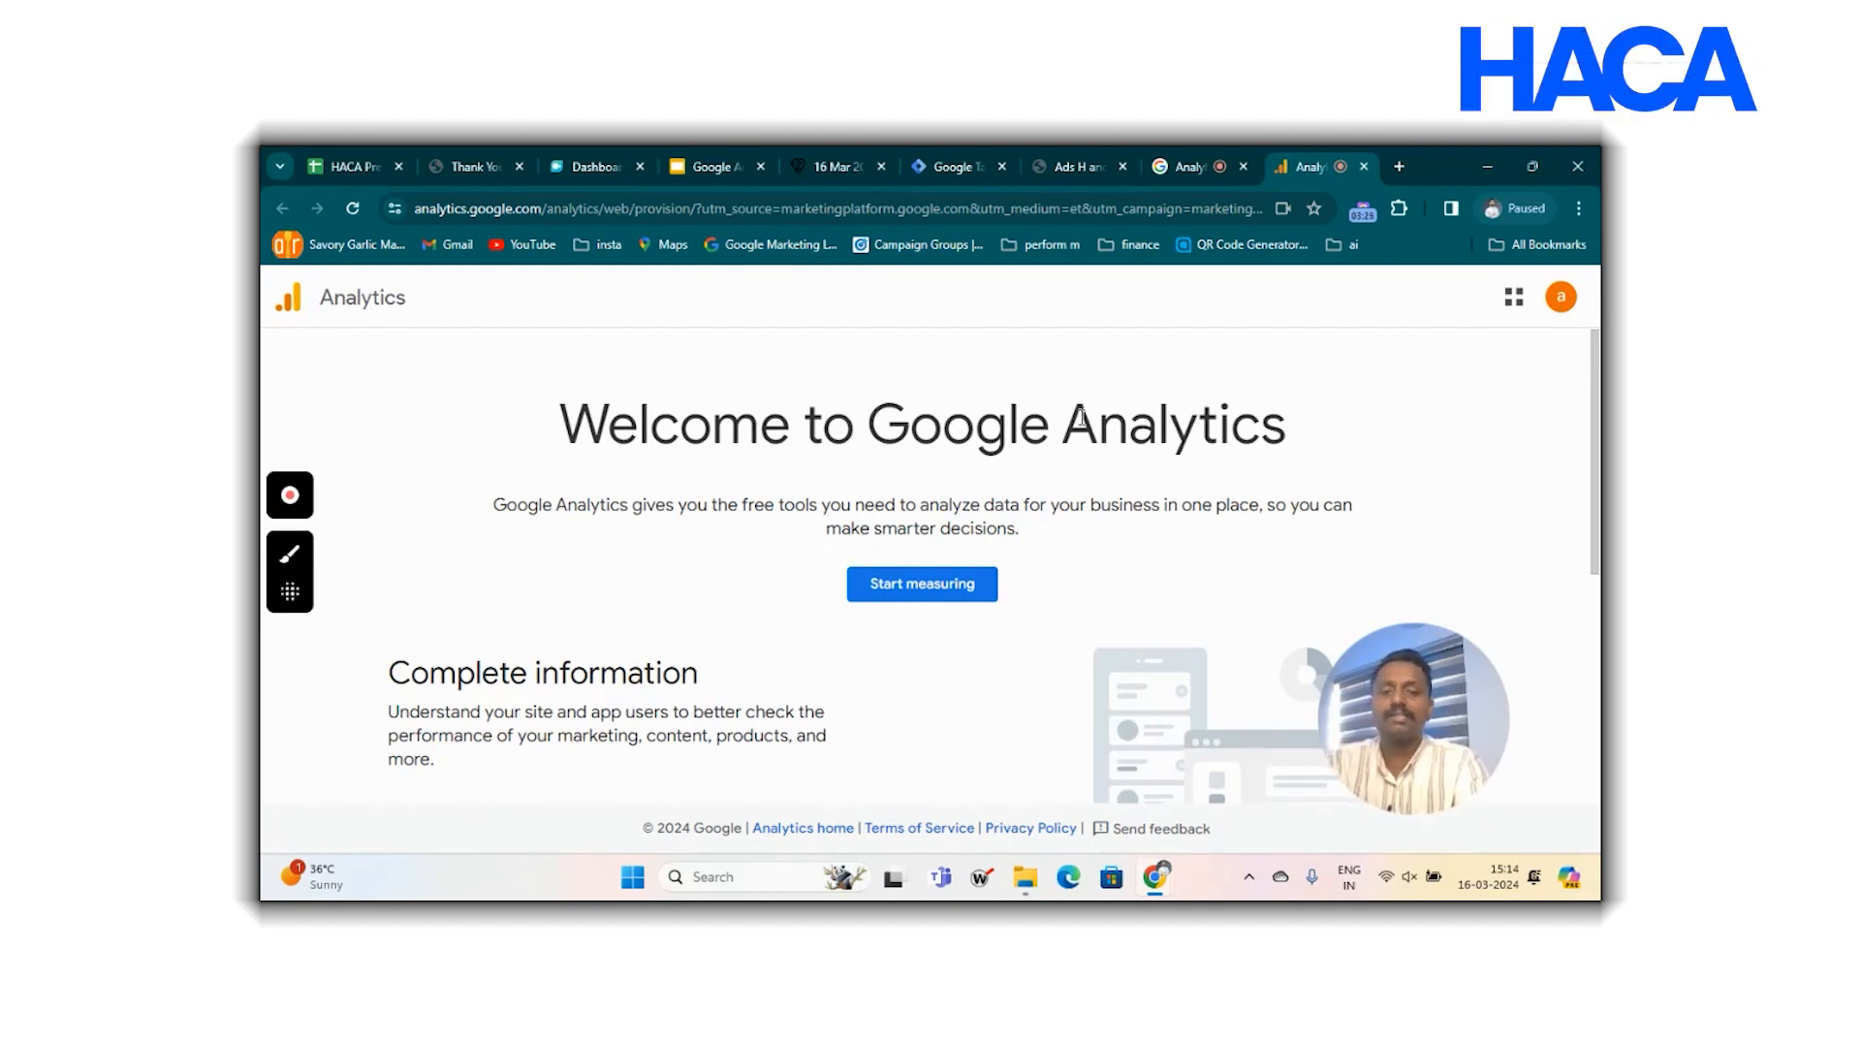
left_click(920, 586)
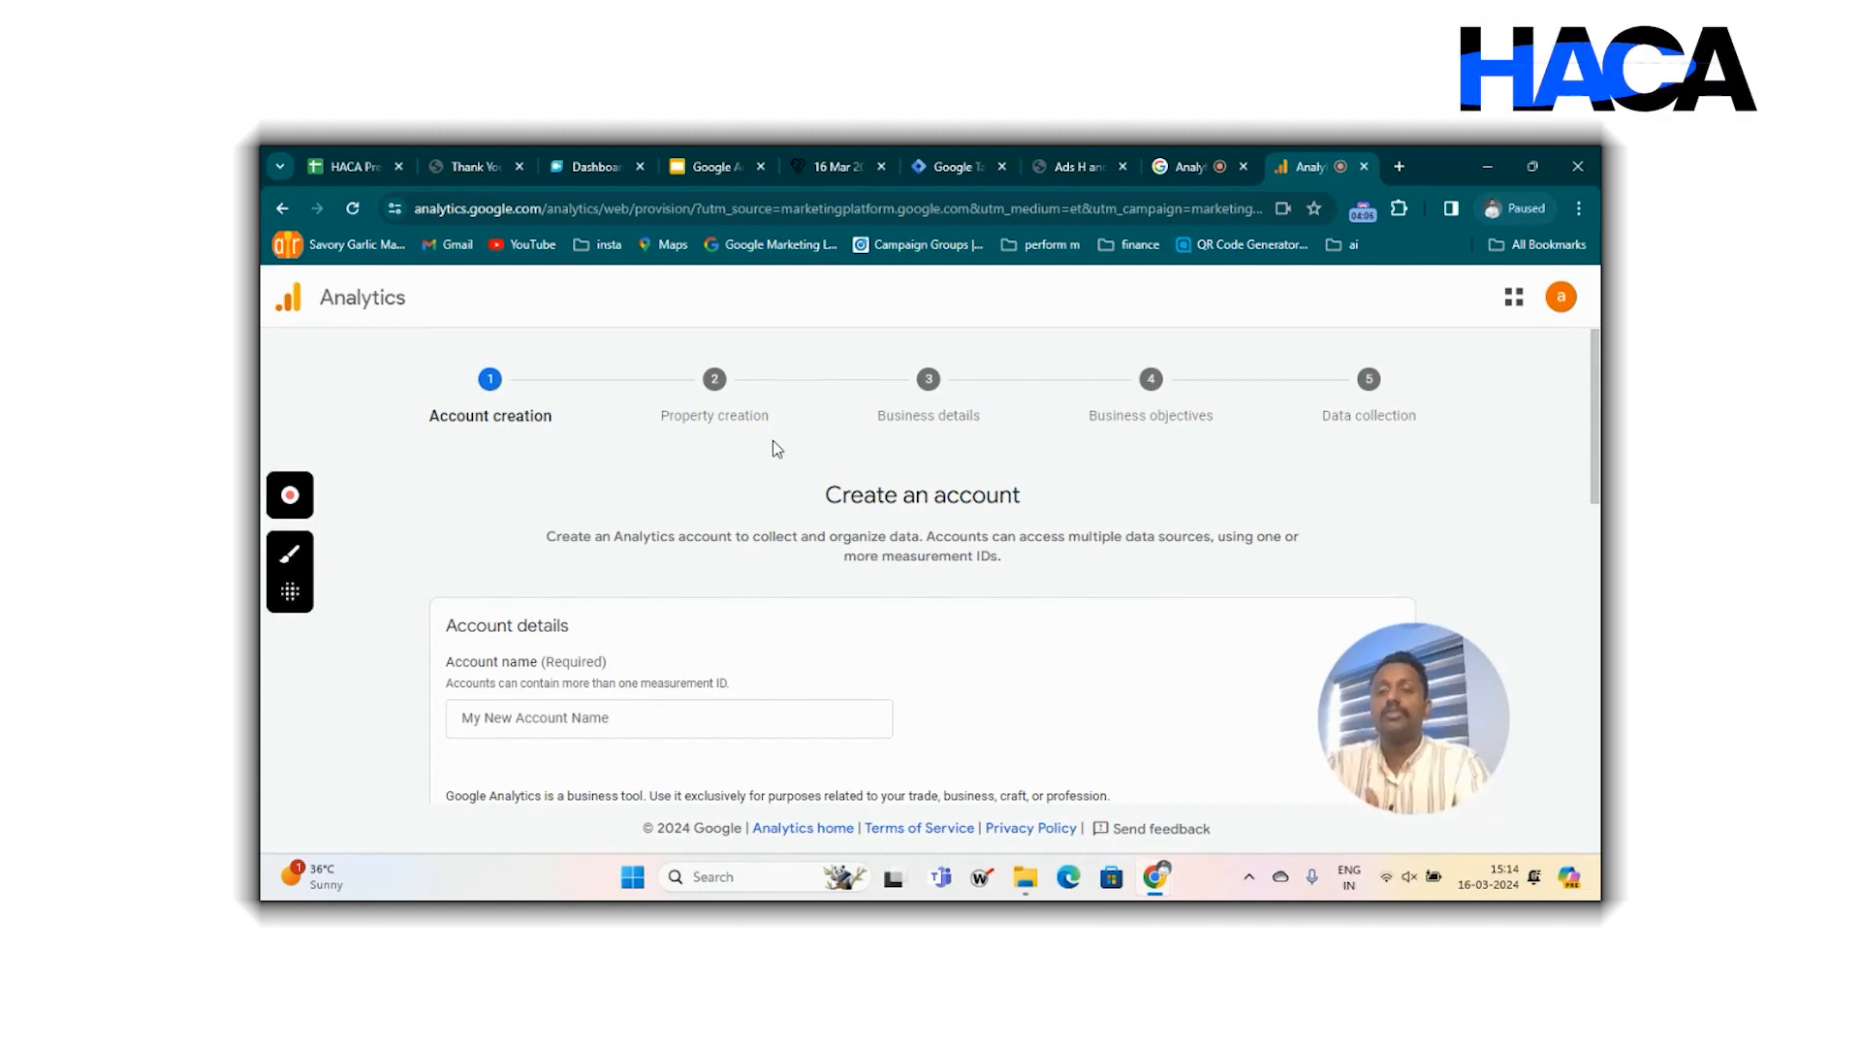
scroll(772, 440, "down", 2)
left_click(572, 549)
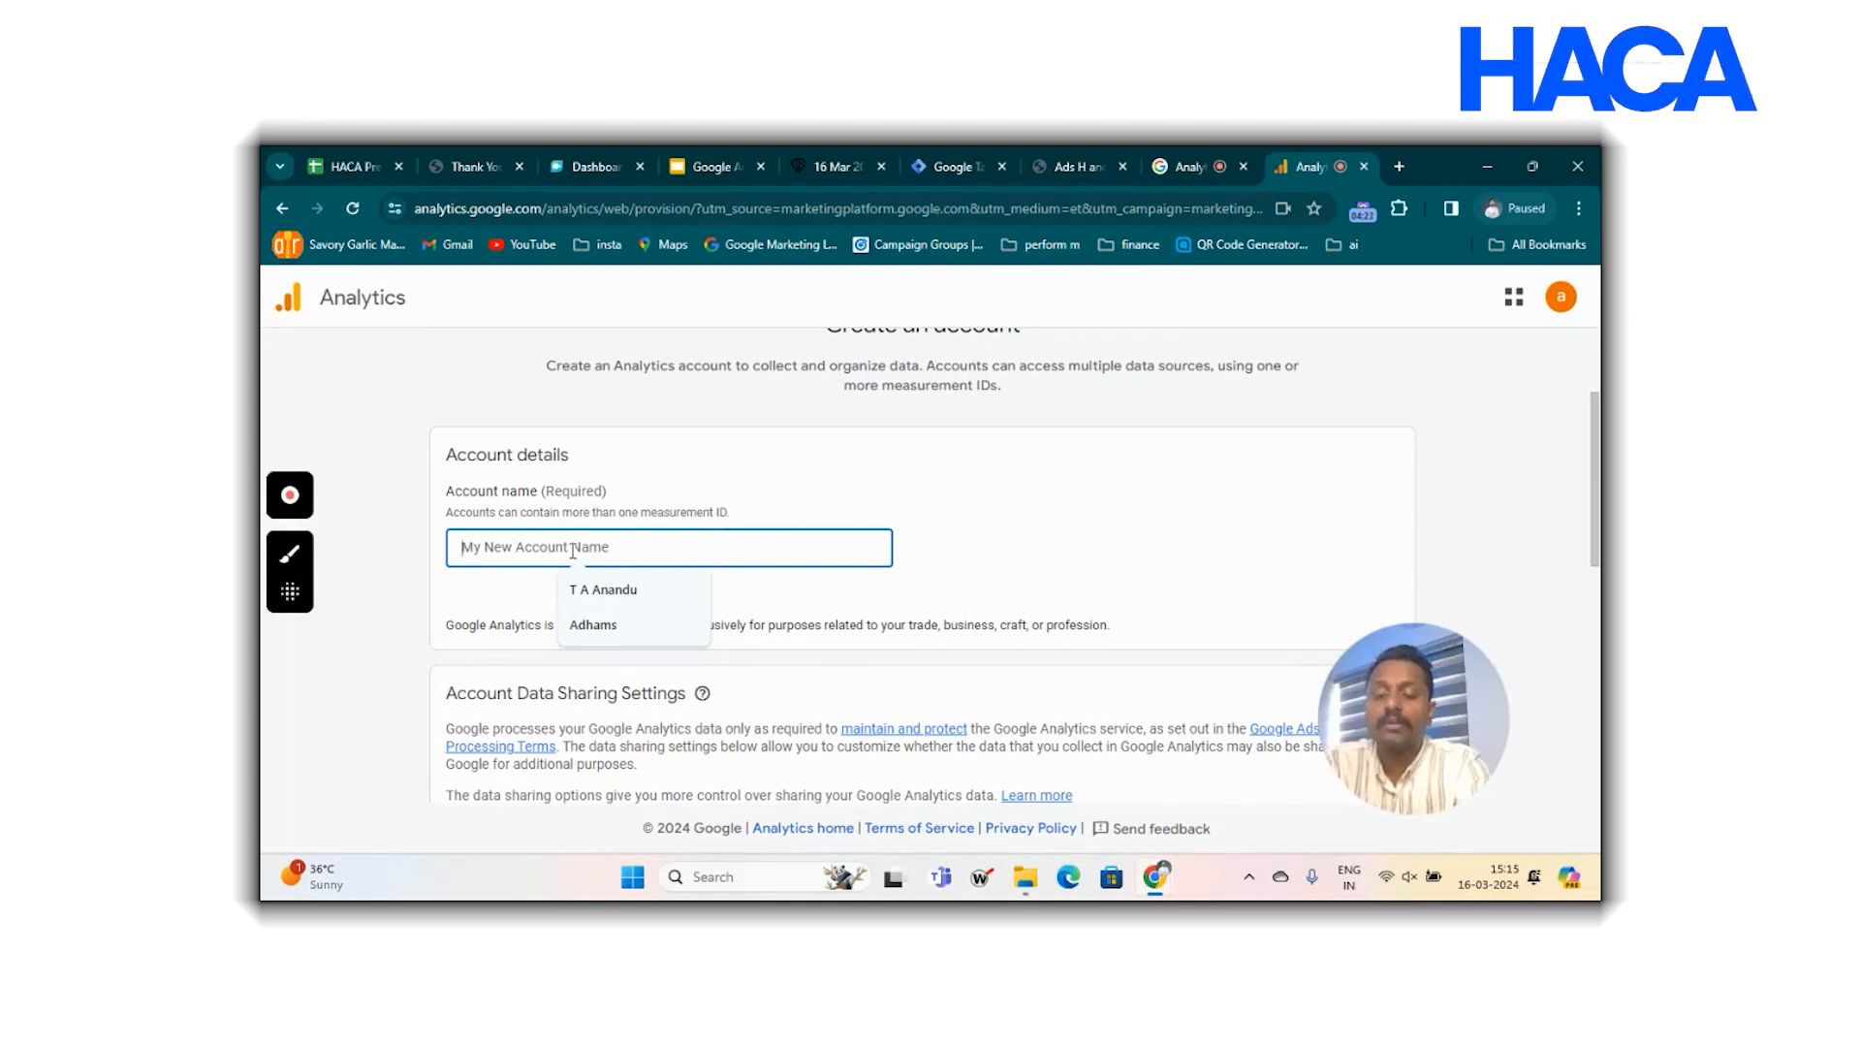
type("HACA")
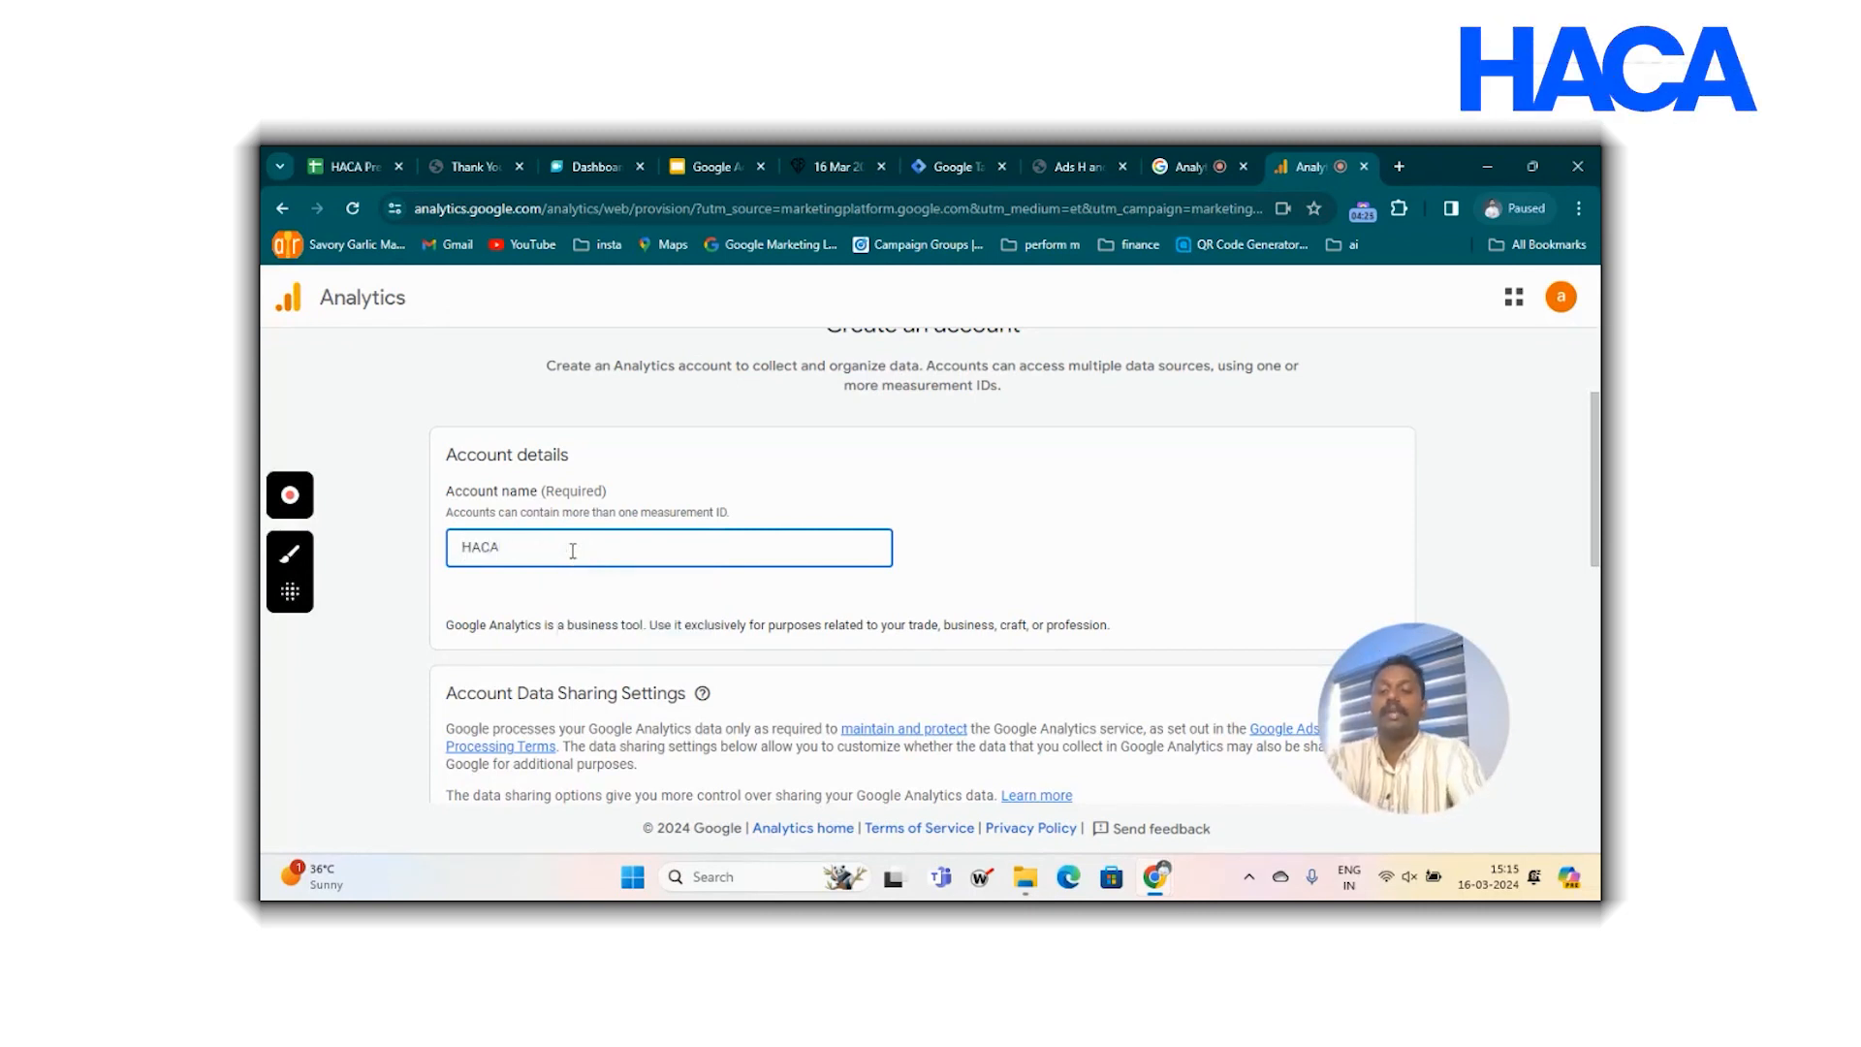
left_click(1183, 576)
Enable data sharing for Google products & services and continue to property creation.
scroll(1183, 575, "down", 3)
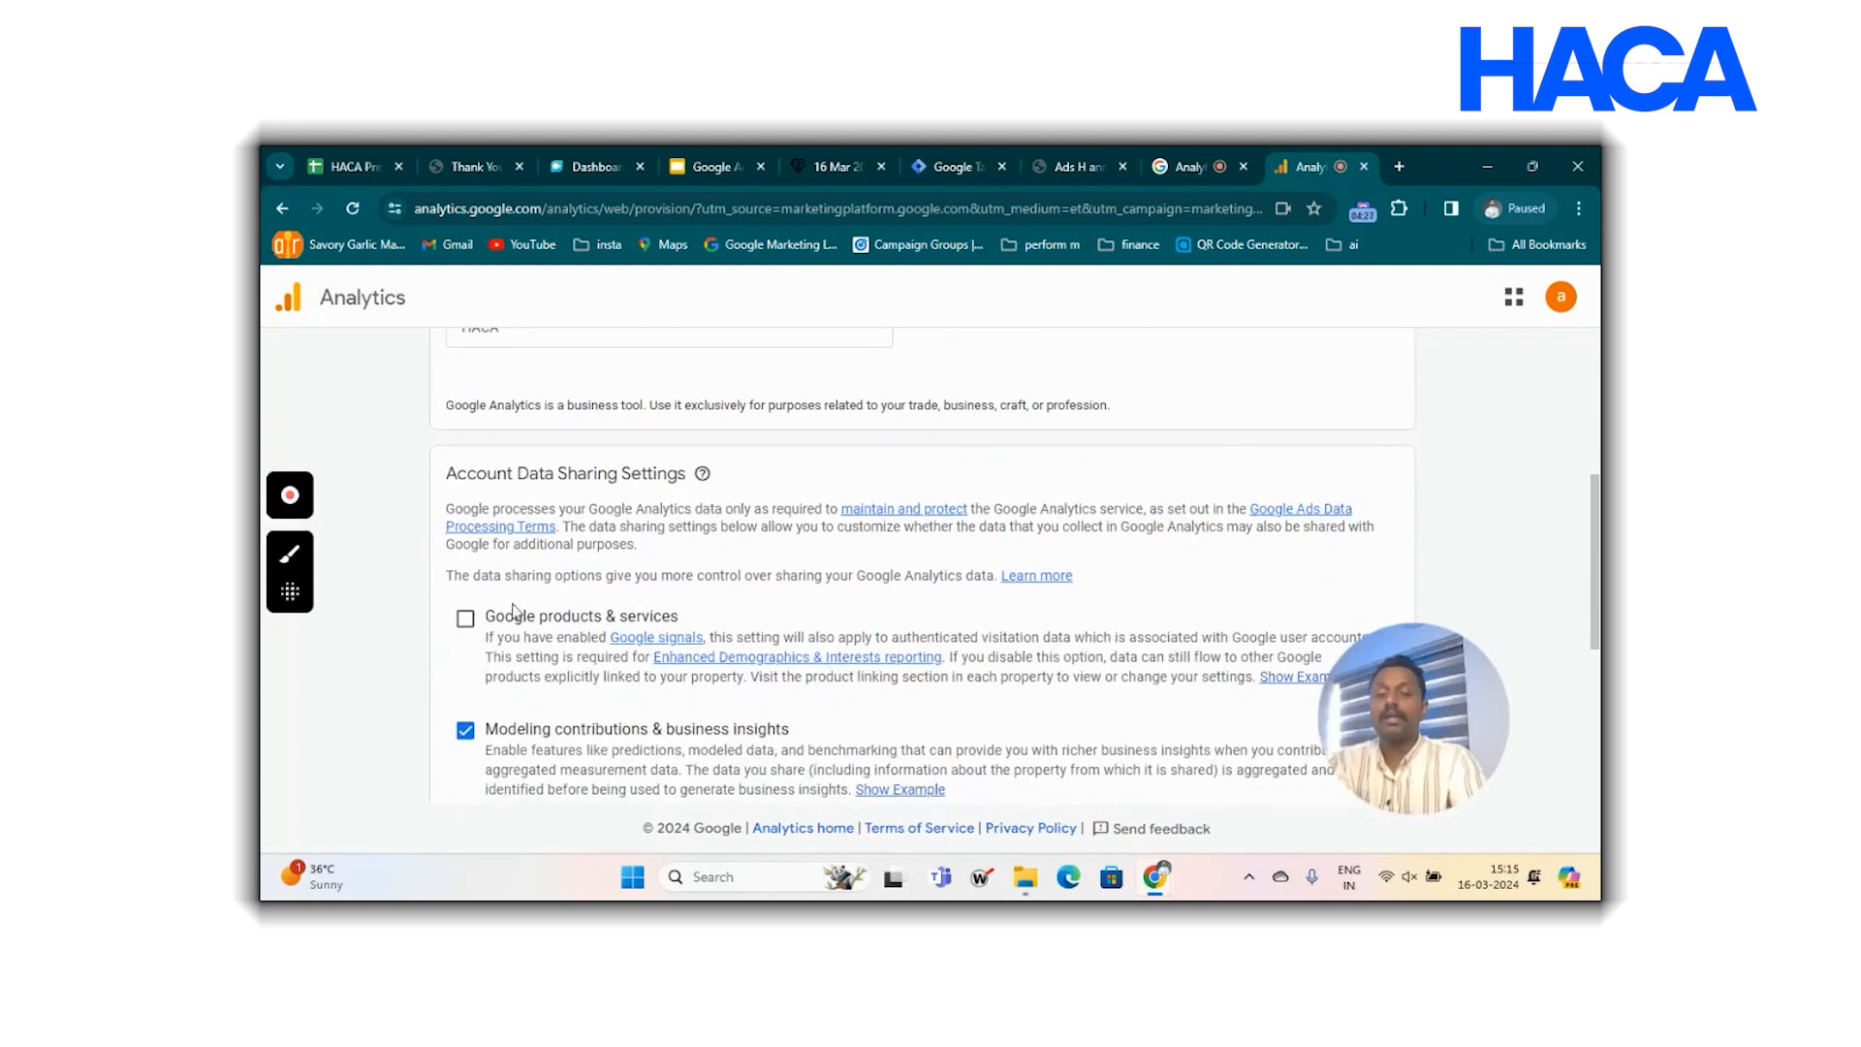
left_click(466, 617)
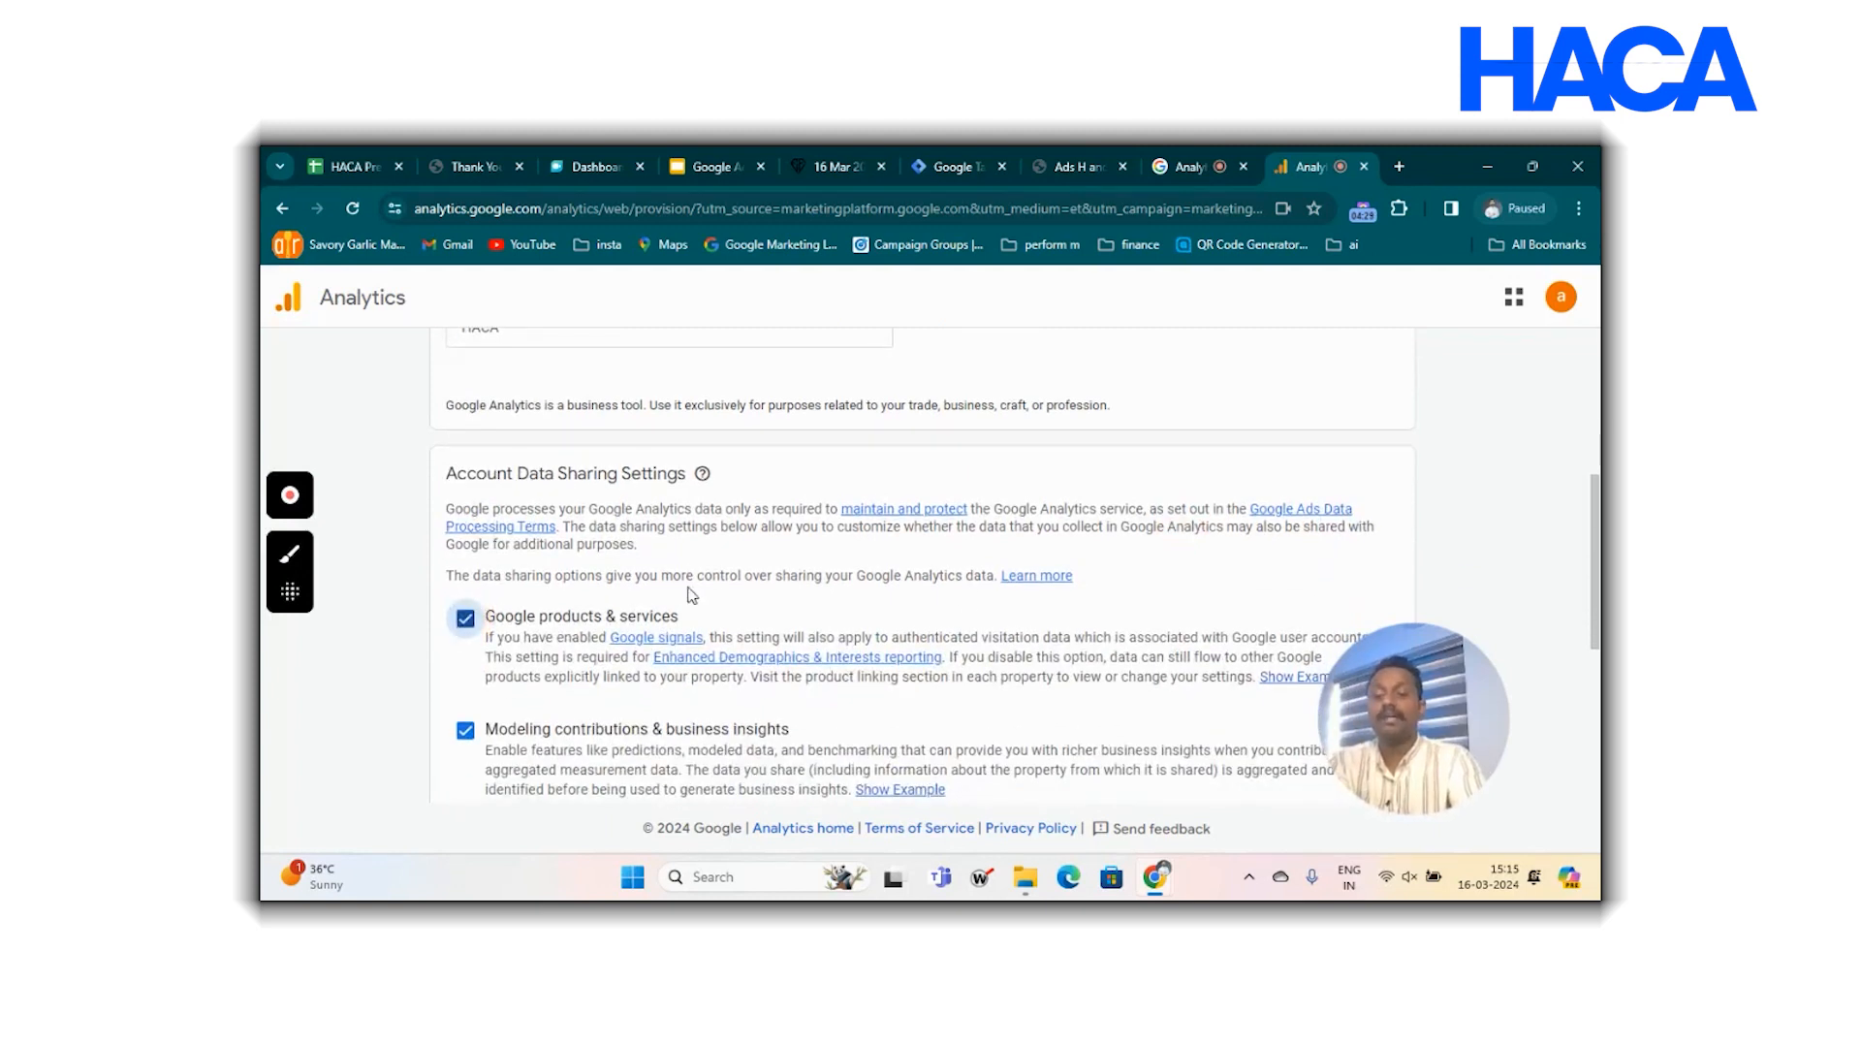
scroll(691, 595, "down", 3)
scroll(543, 546, "down", 2)
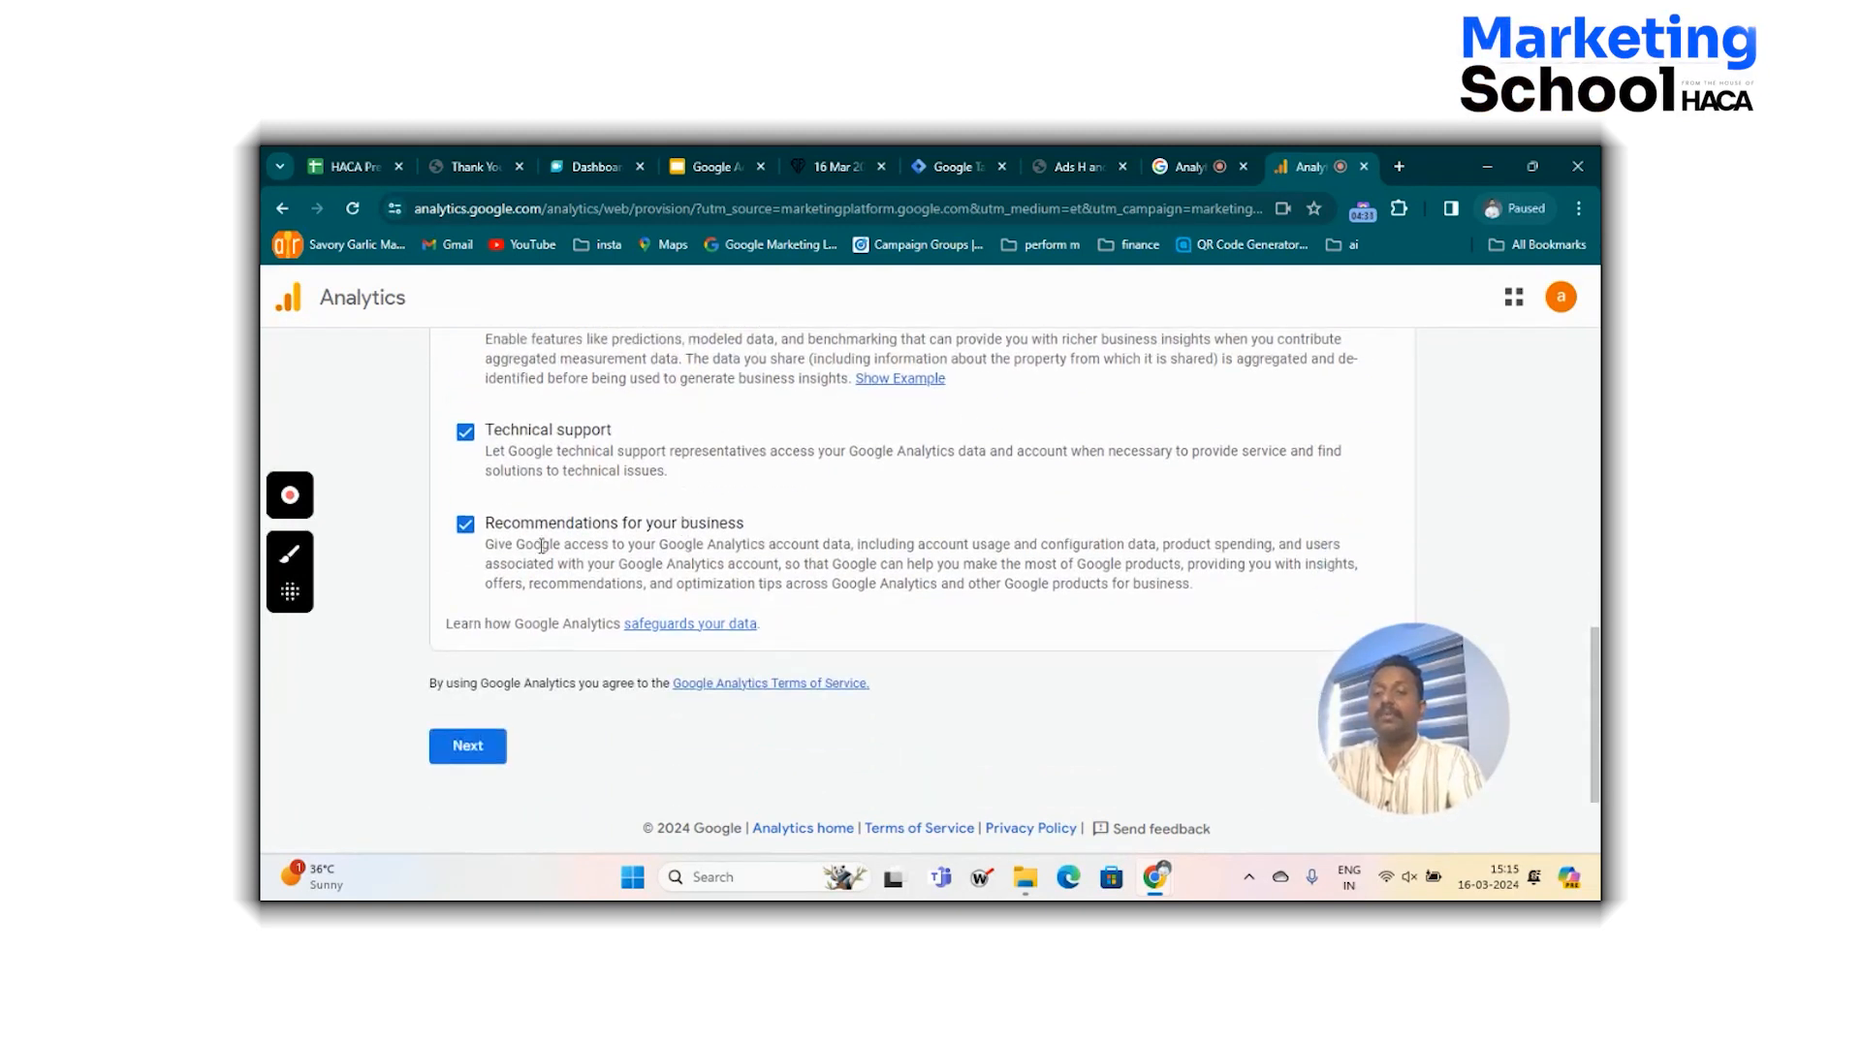
scroll(713, 523, "up", 10)
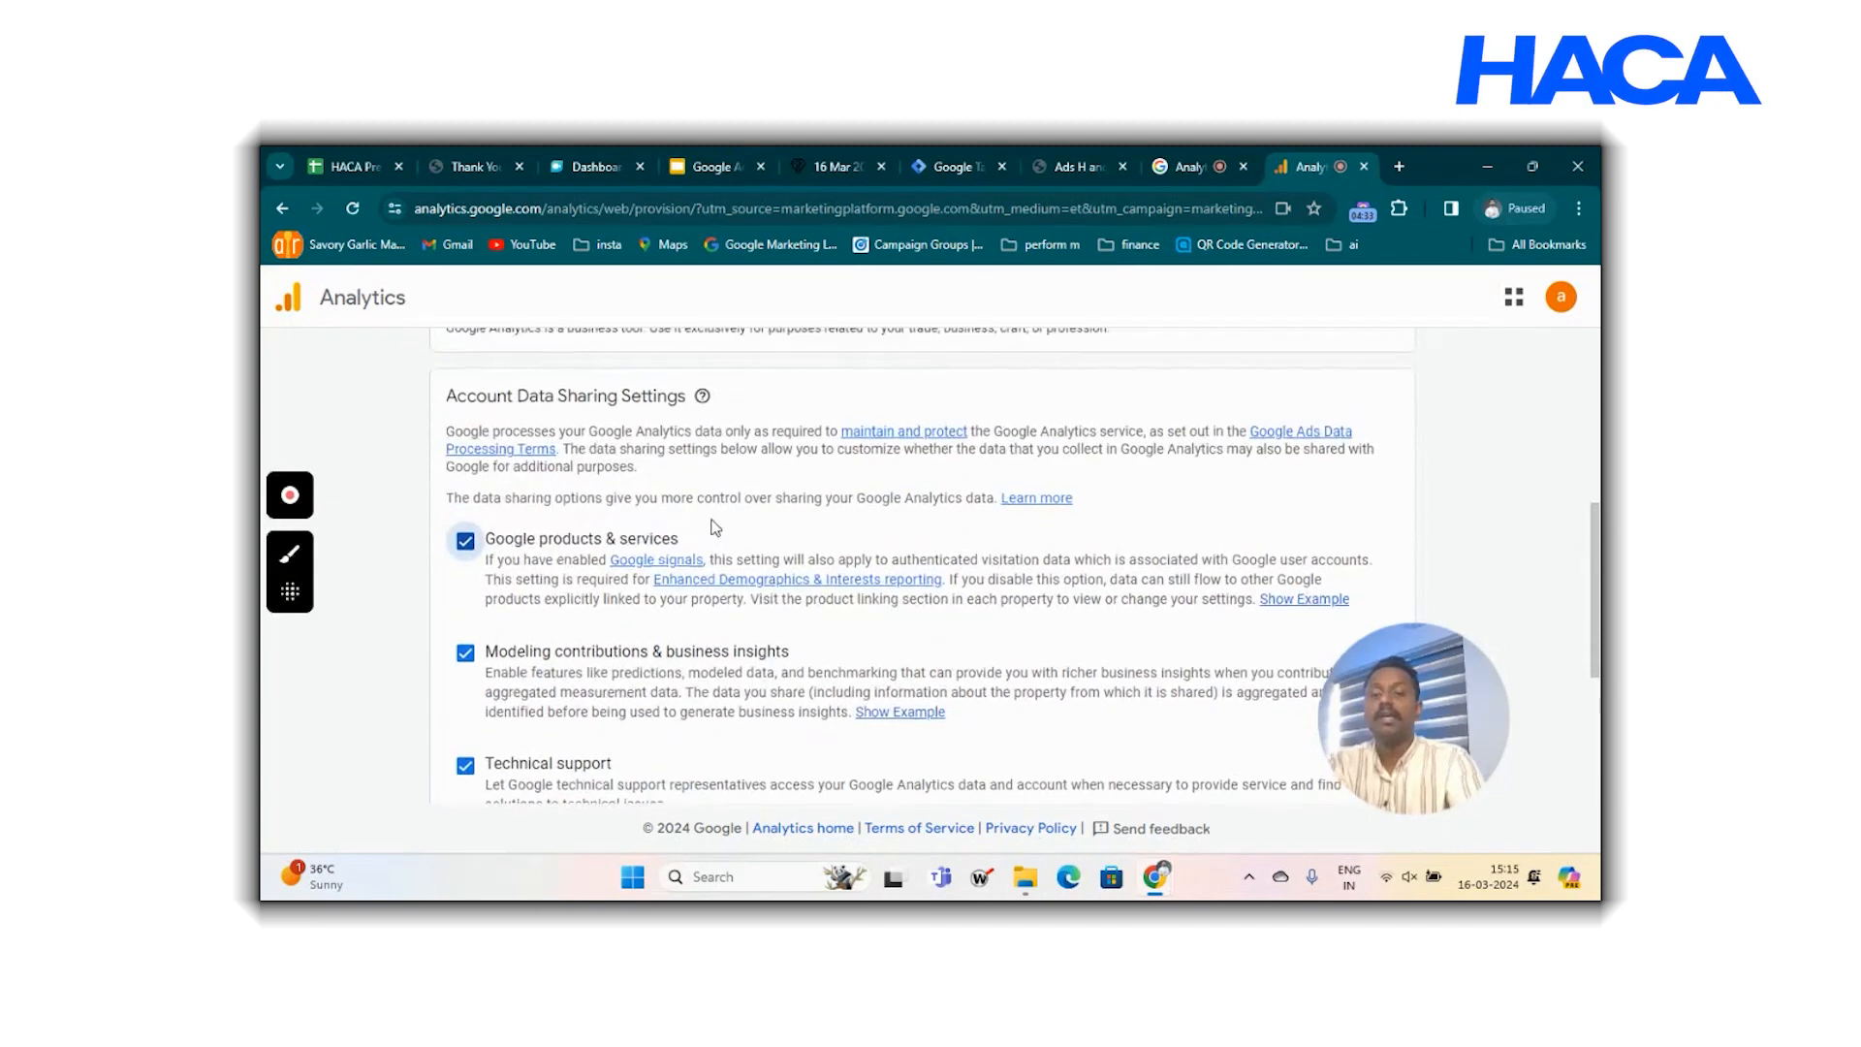
scroll(714, 527, "down", 10)
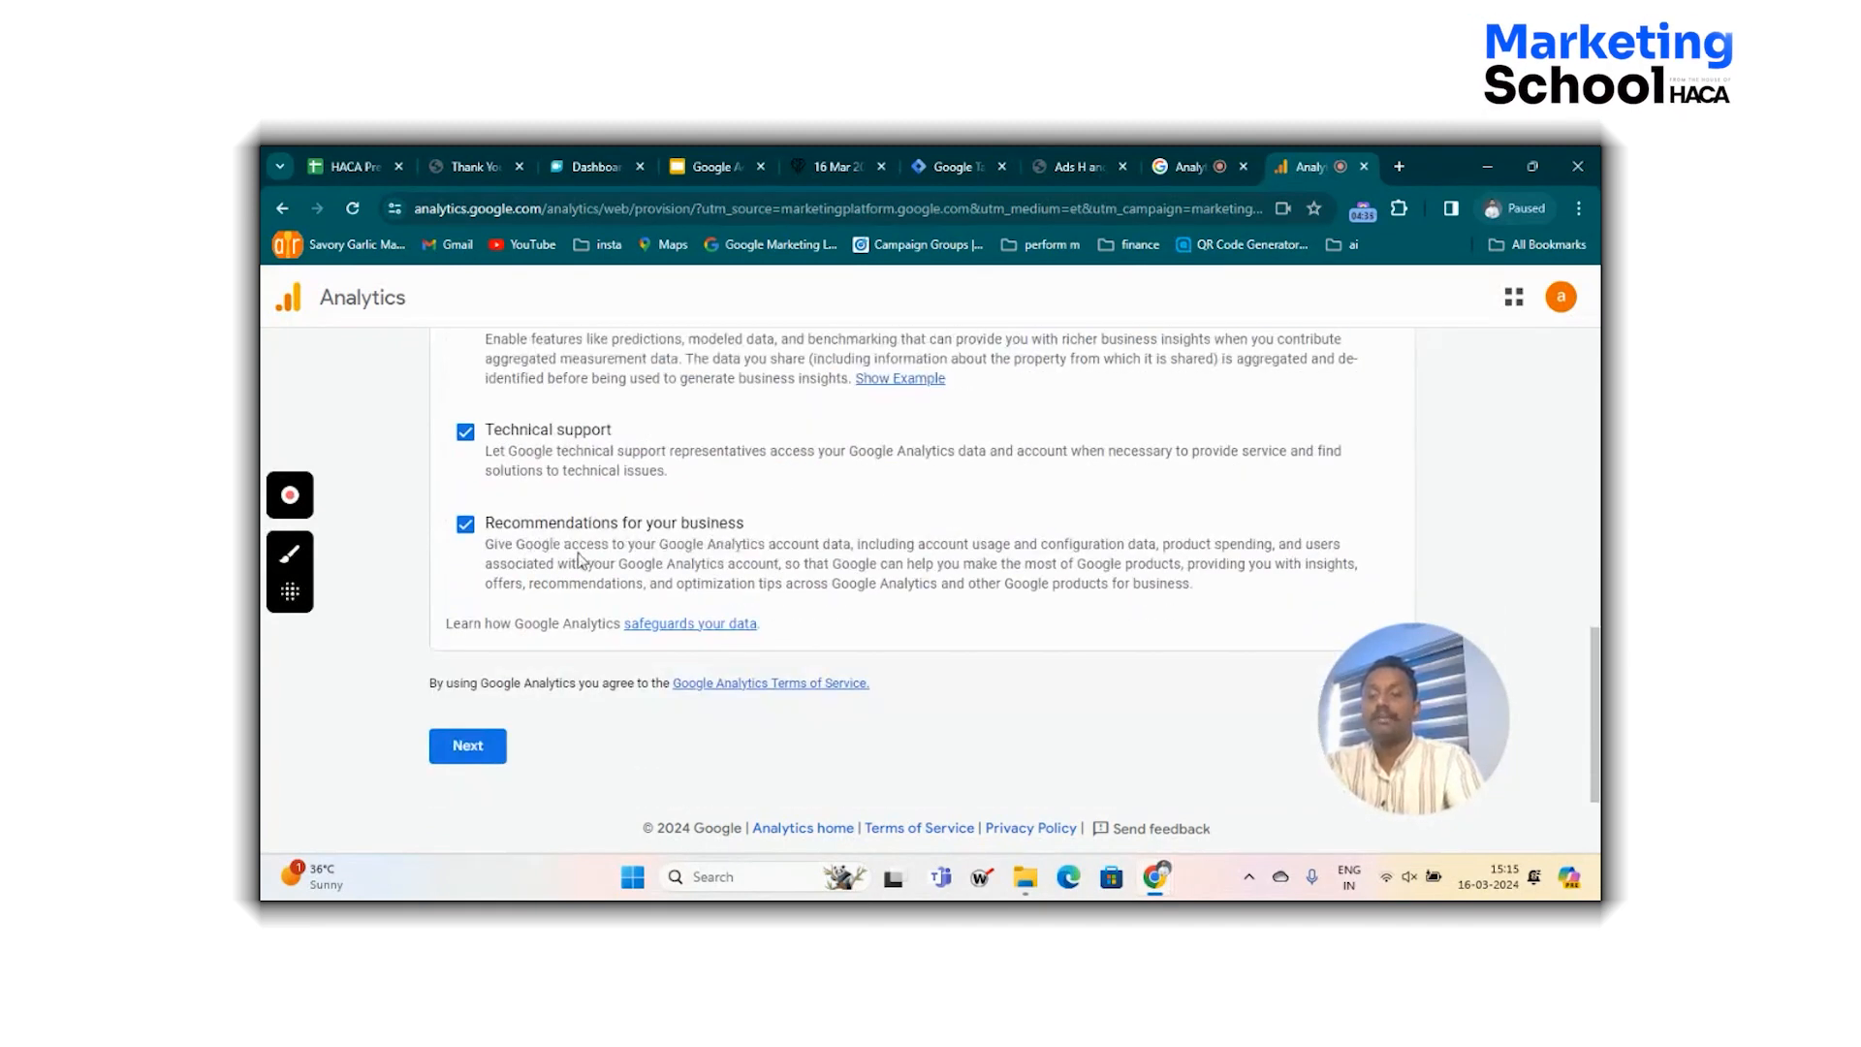
left_click(462, 746)
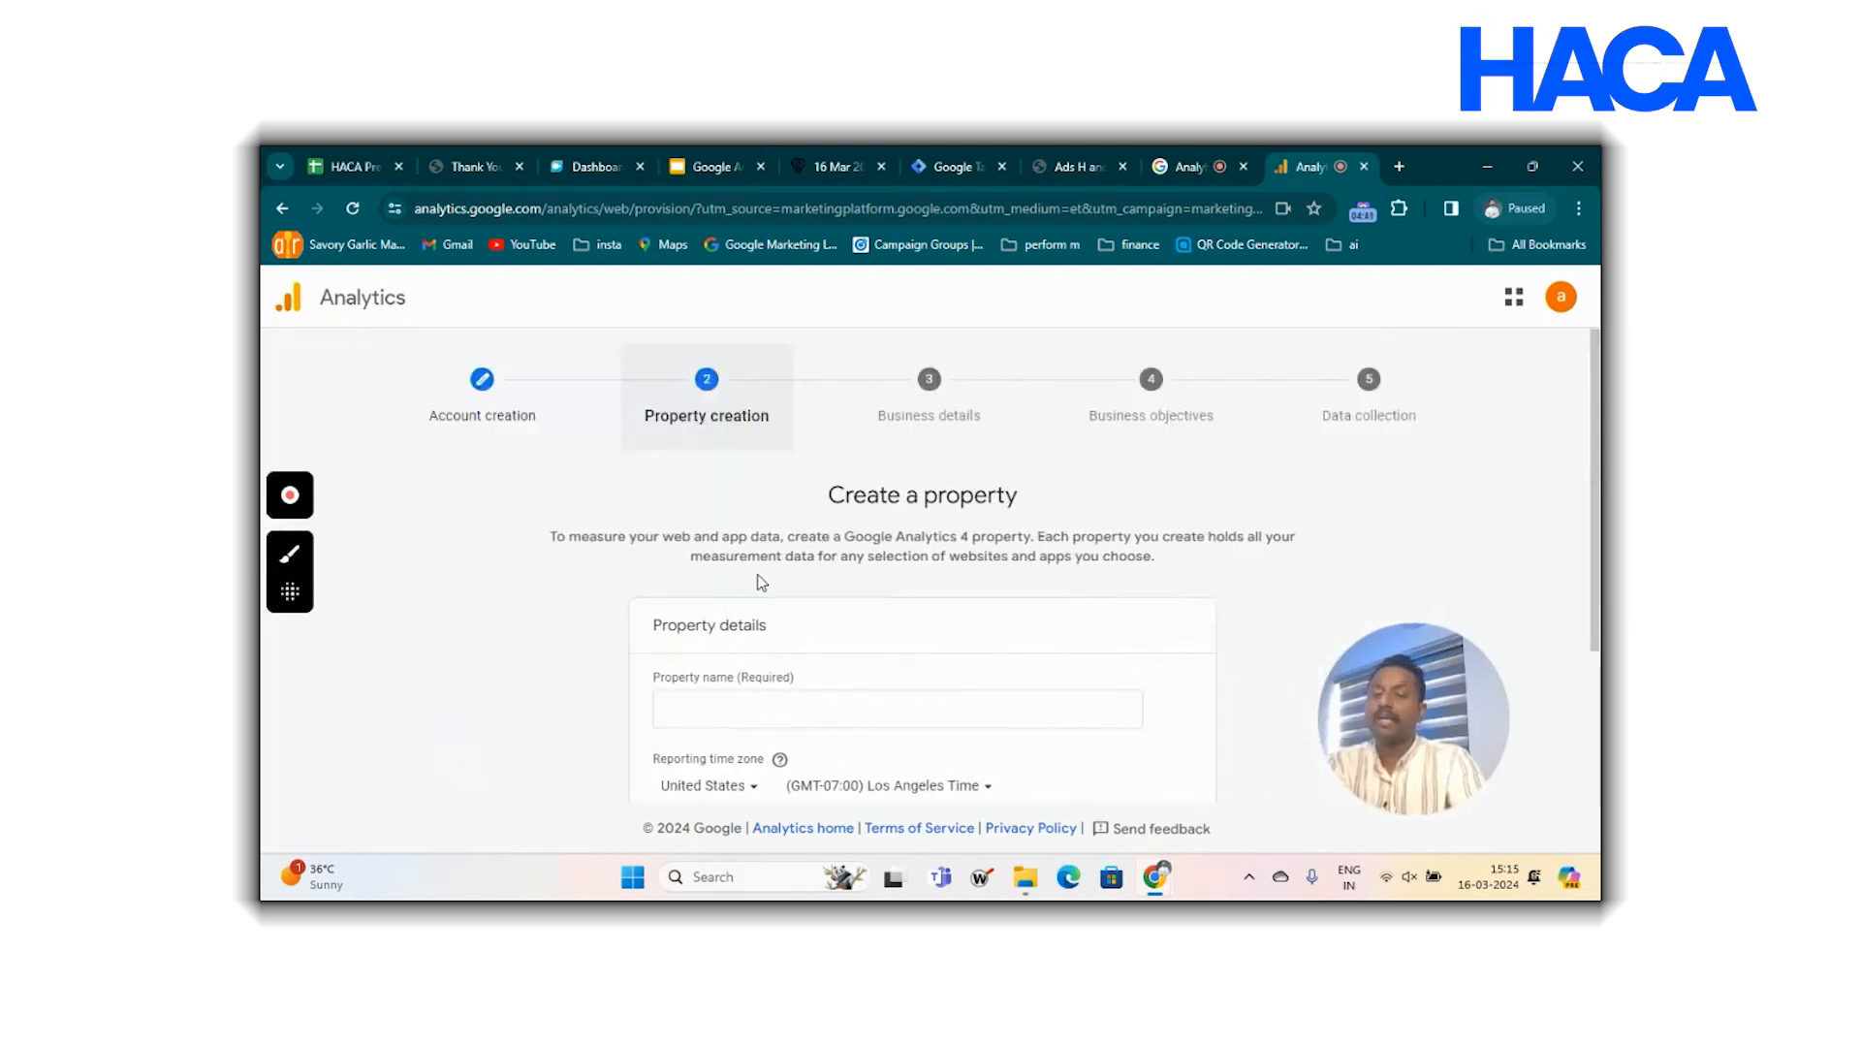
Name the new property hacaads.
scroll(863, 600, "down", 2)
left_click(718, 548)
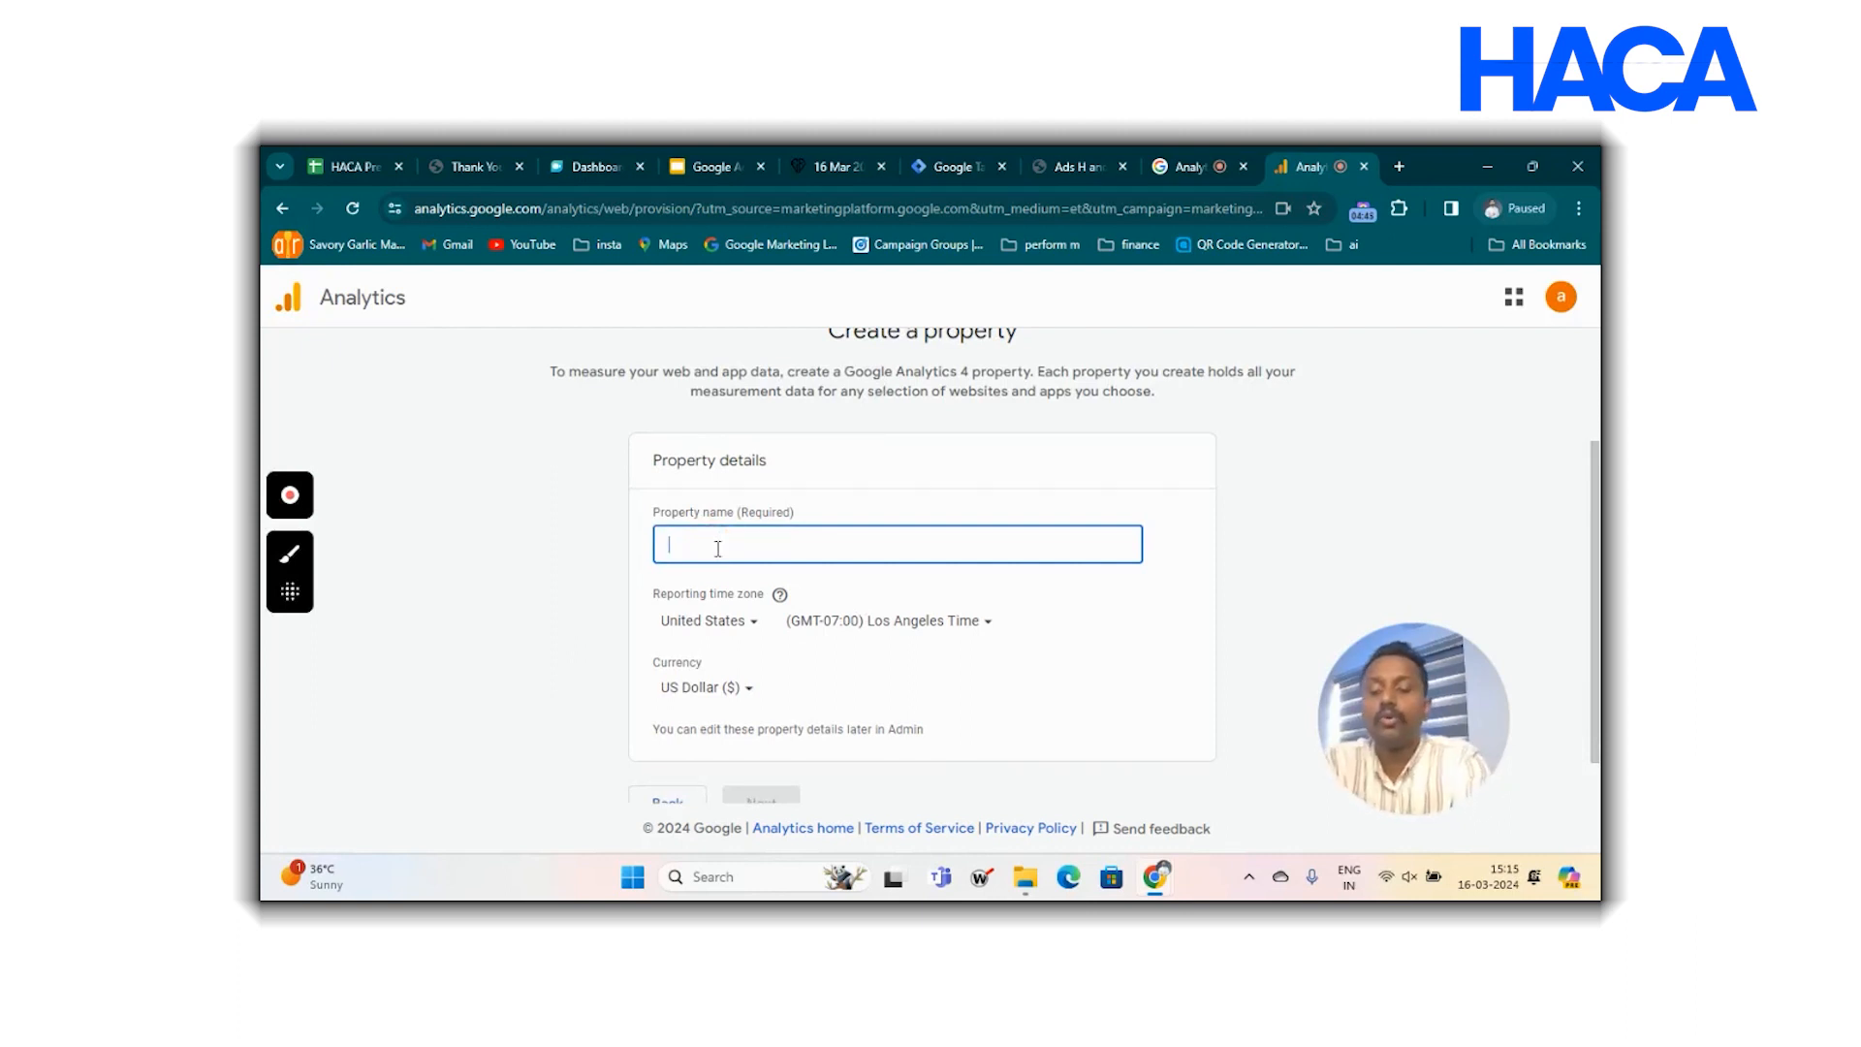
type("haca")
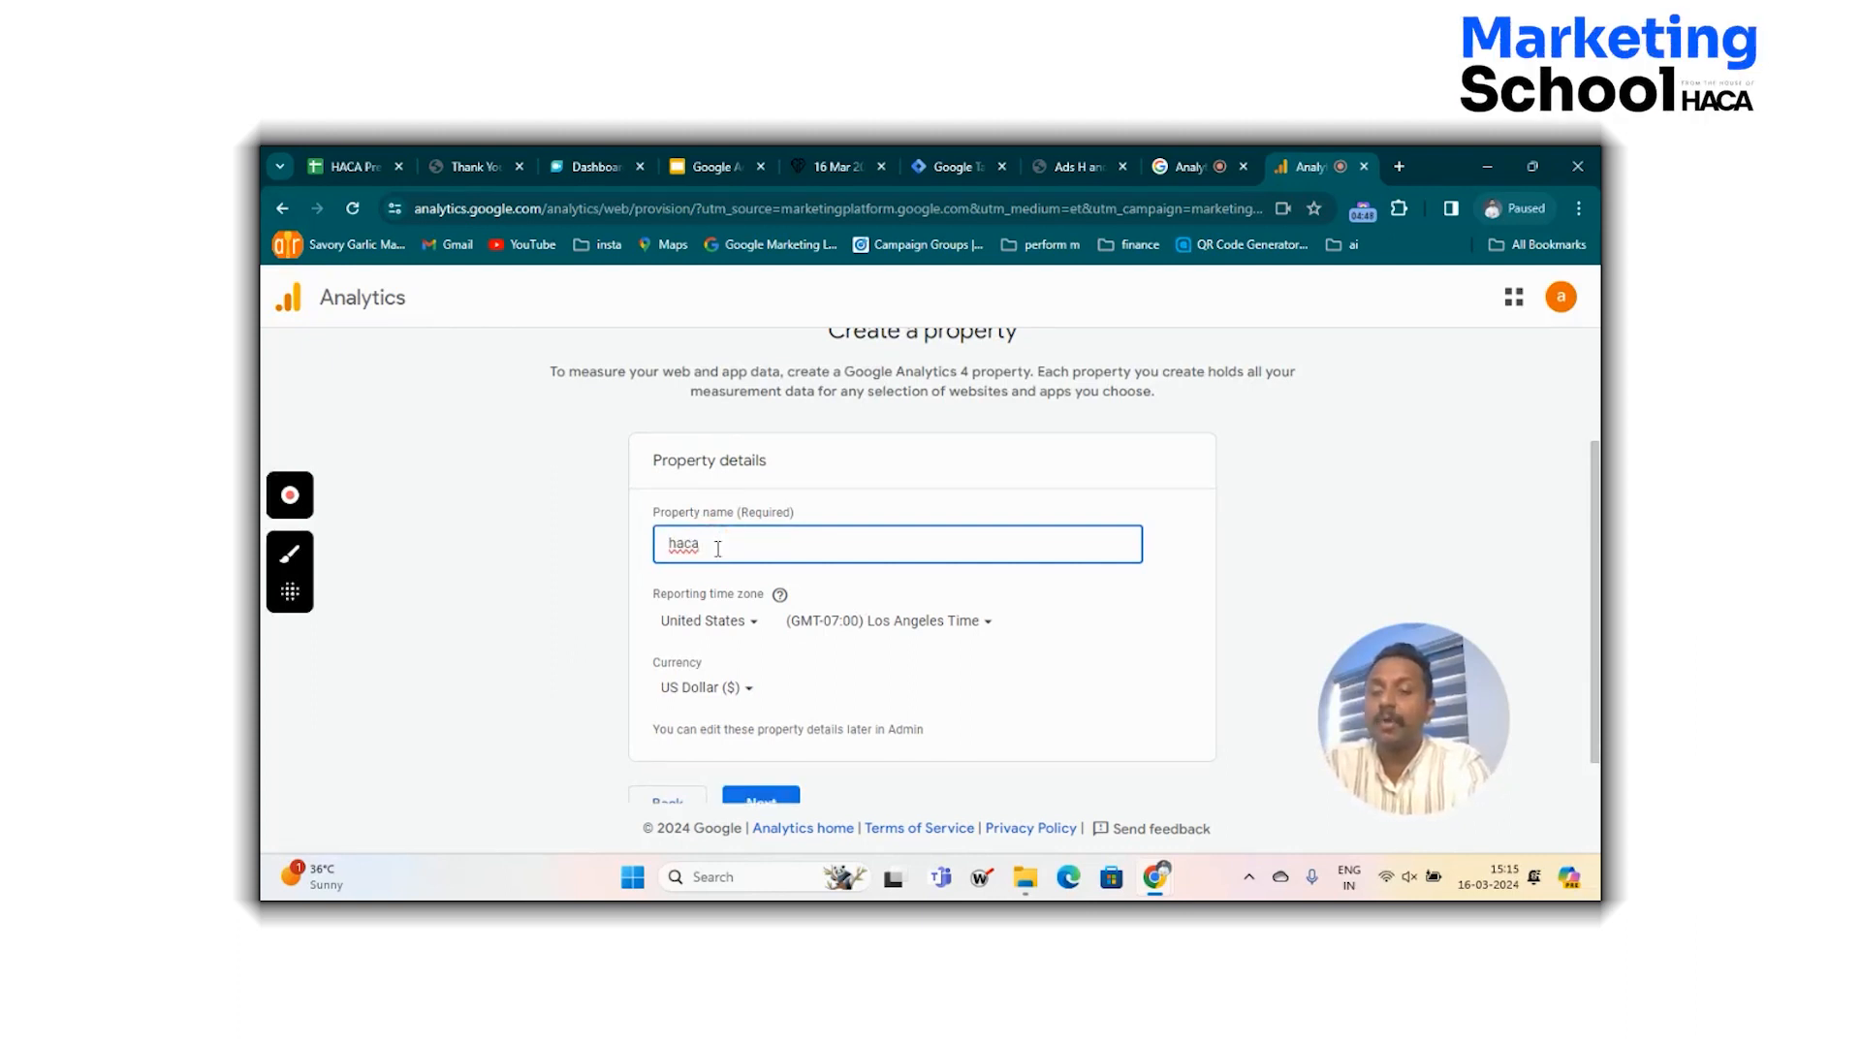
key("BackSpace")
key("BackSpace")
key("BackSpace")
key("BackSpace")
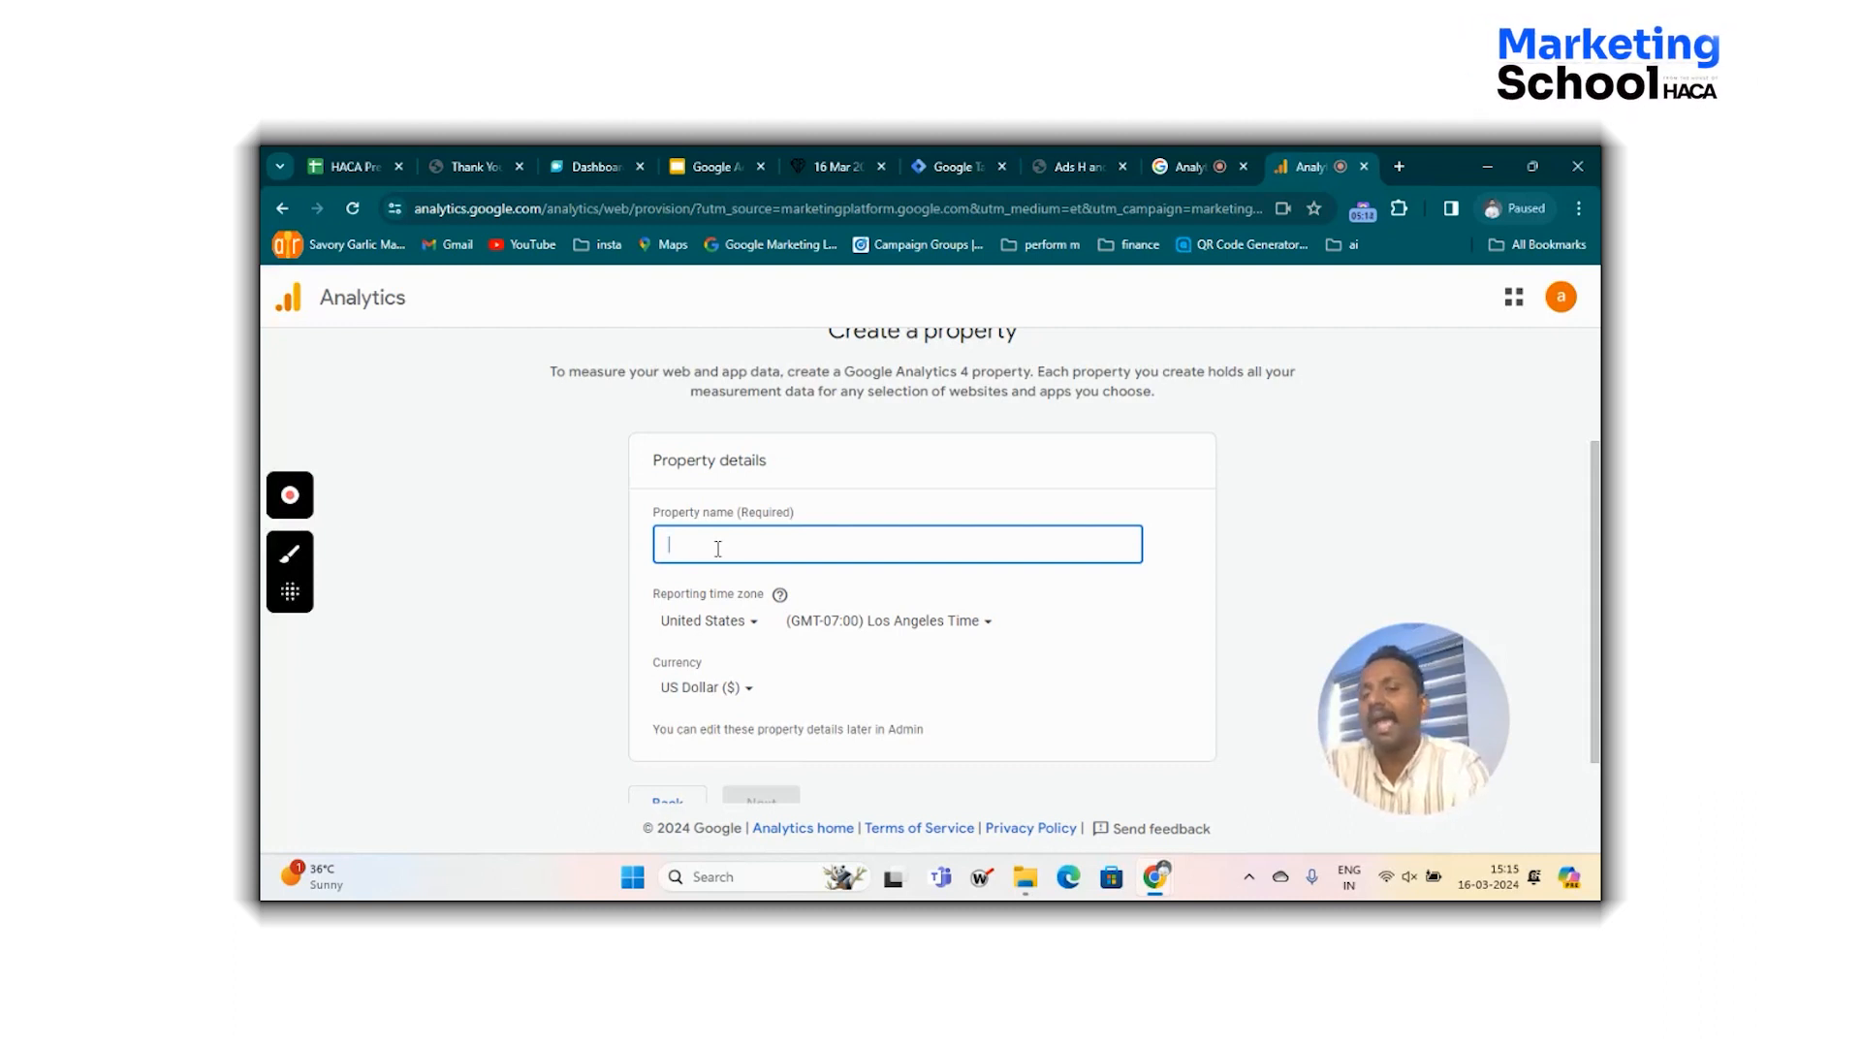
type("haca")
type("ad")
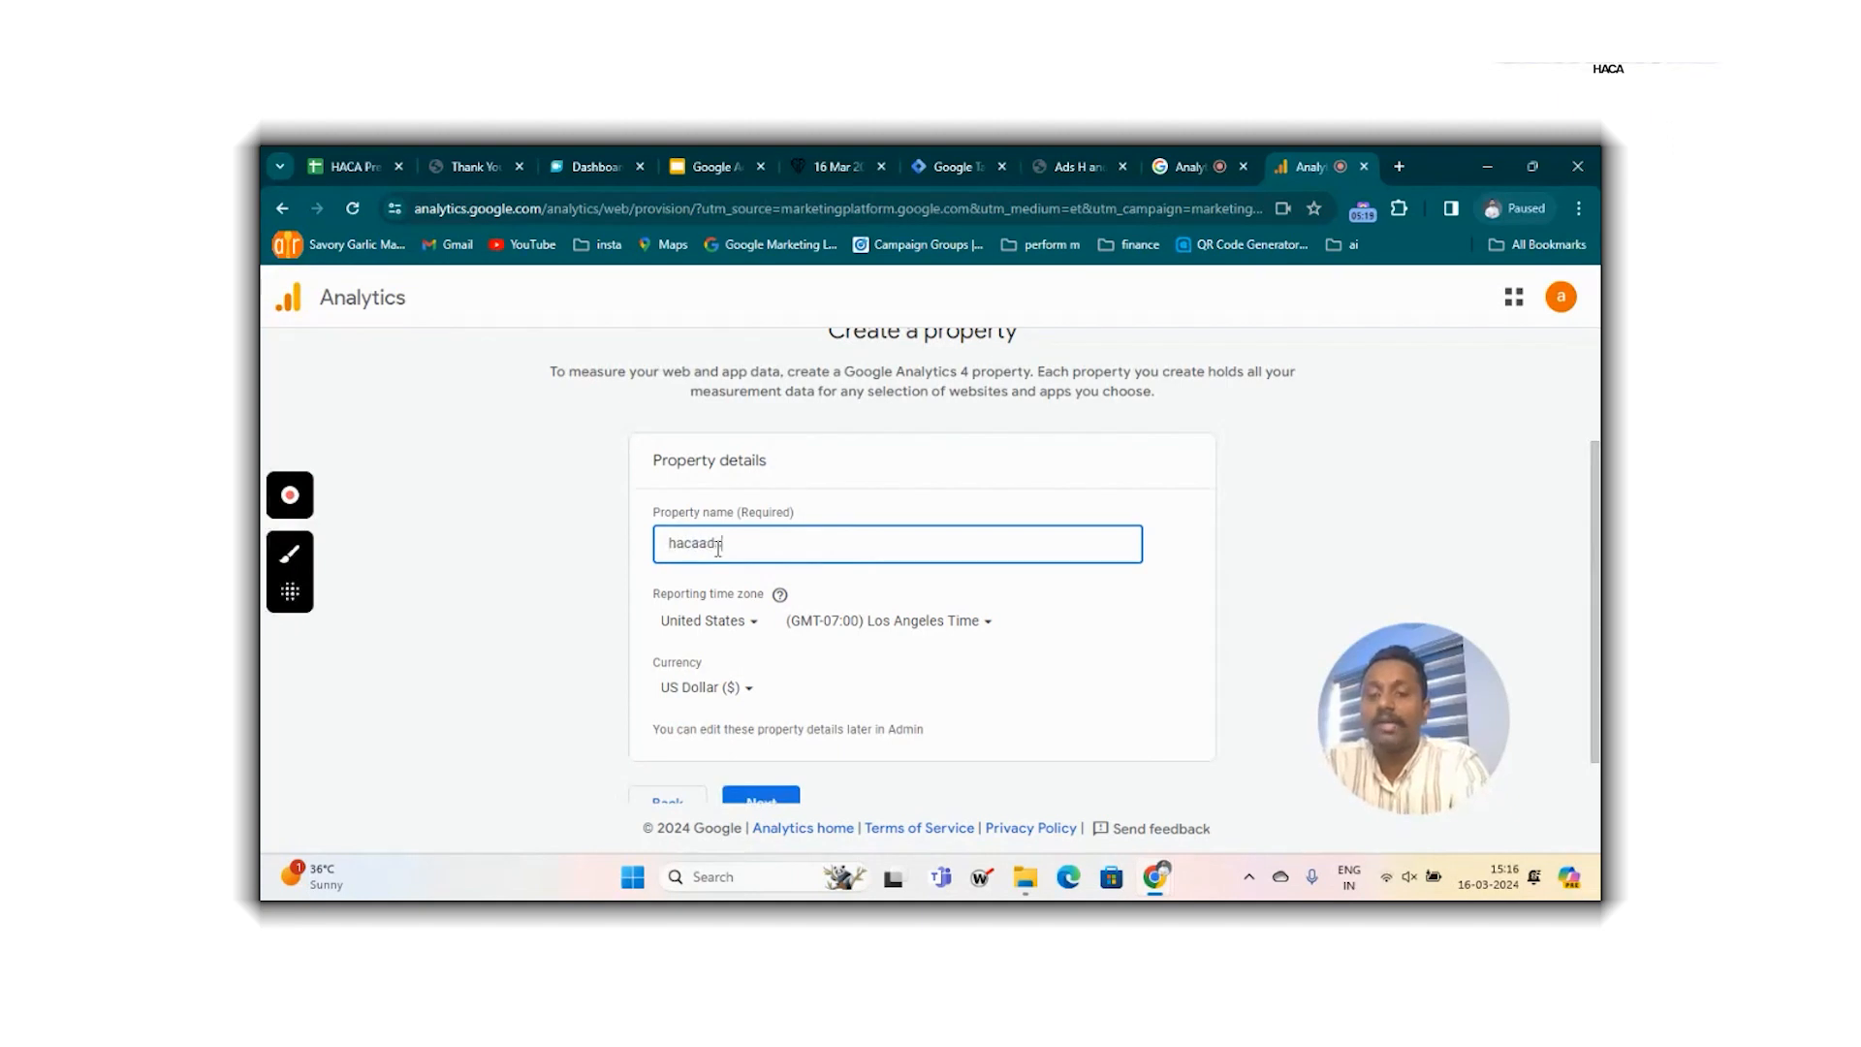
type("s")
Set the property's reporting time zone to India and its currency to Indian Rupee, and continue to the business details.
left_click(746, 625)
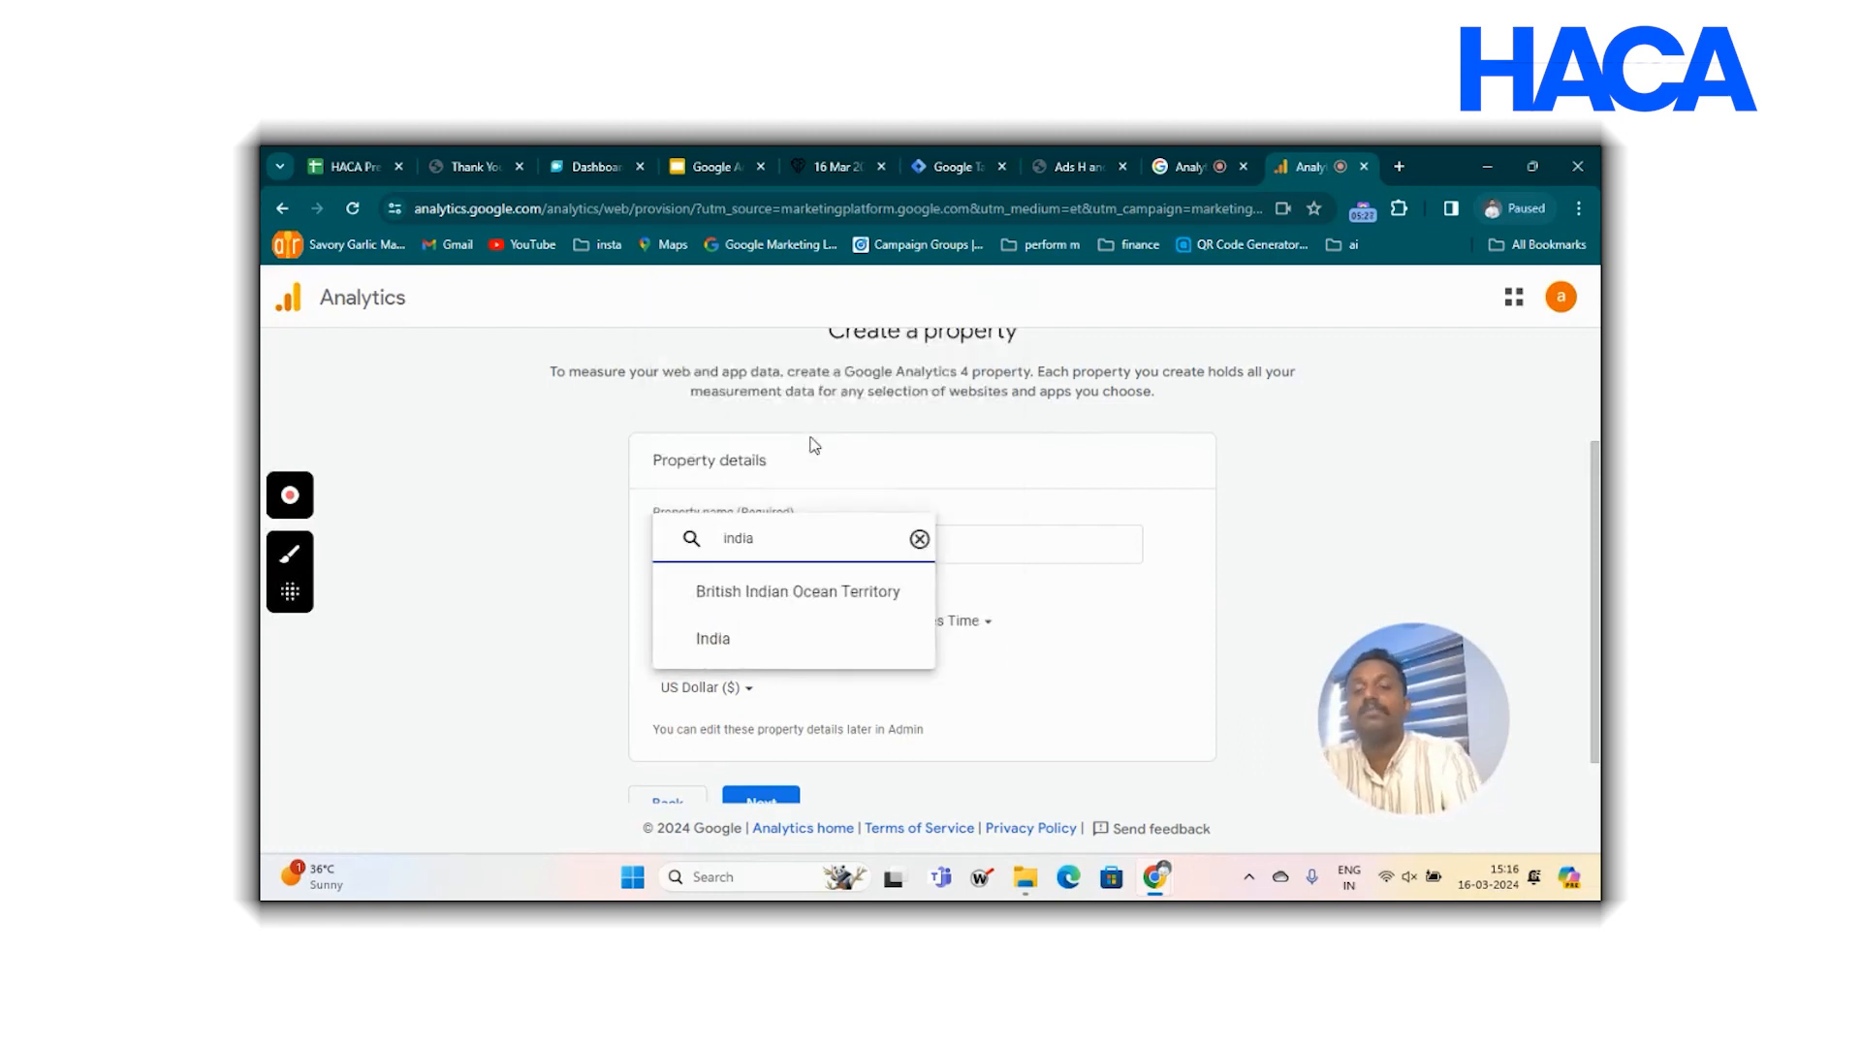
left_click(723, 637)
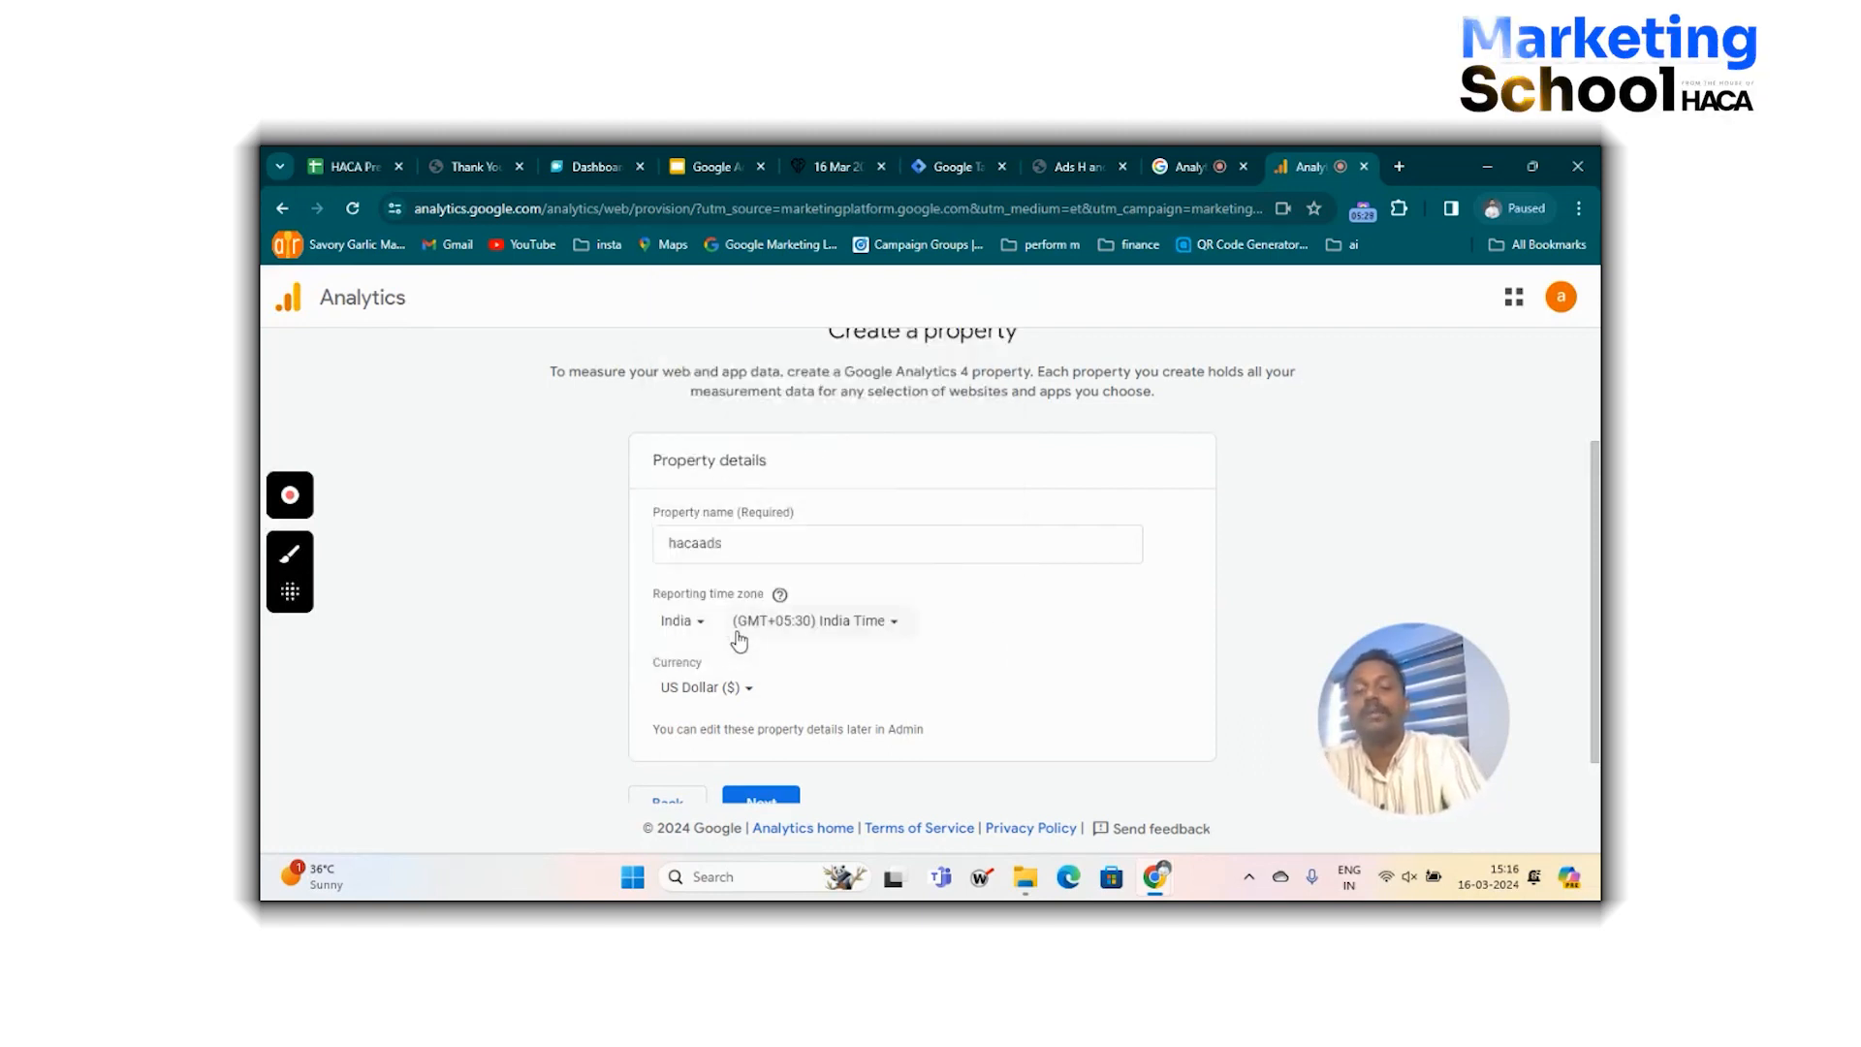
left_click(731, 689)
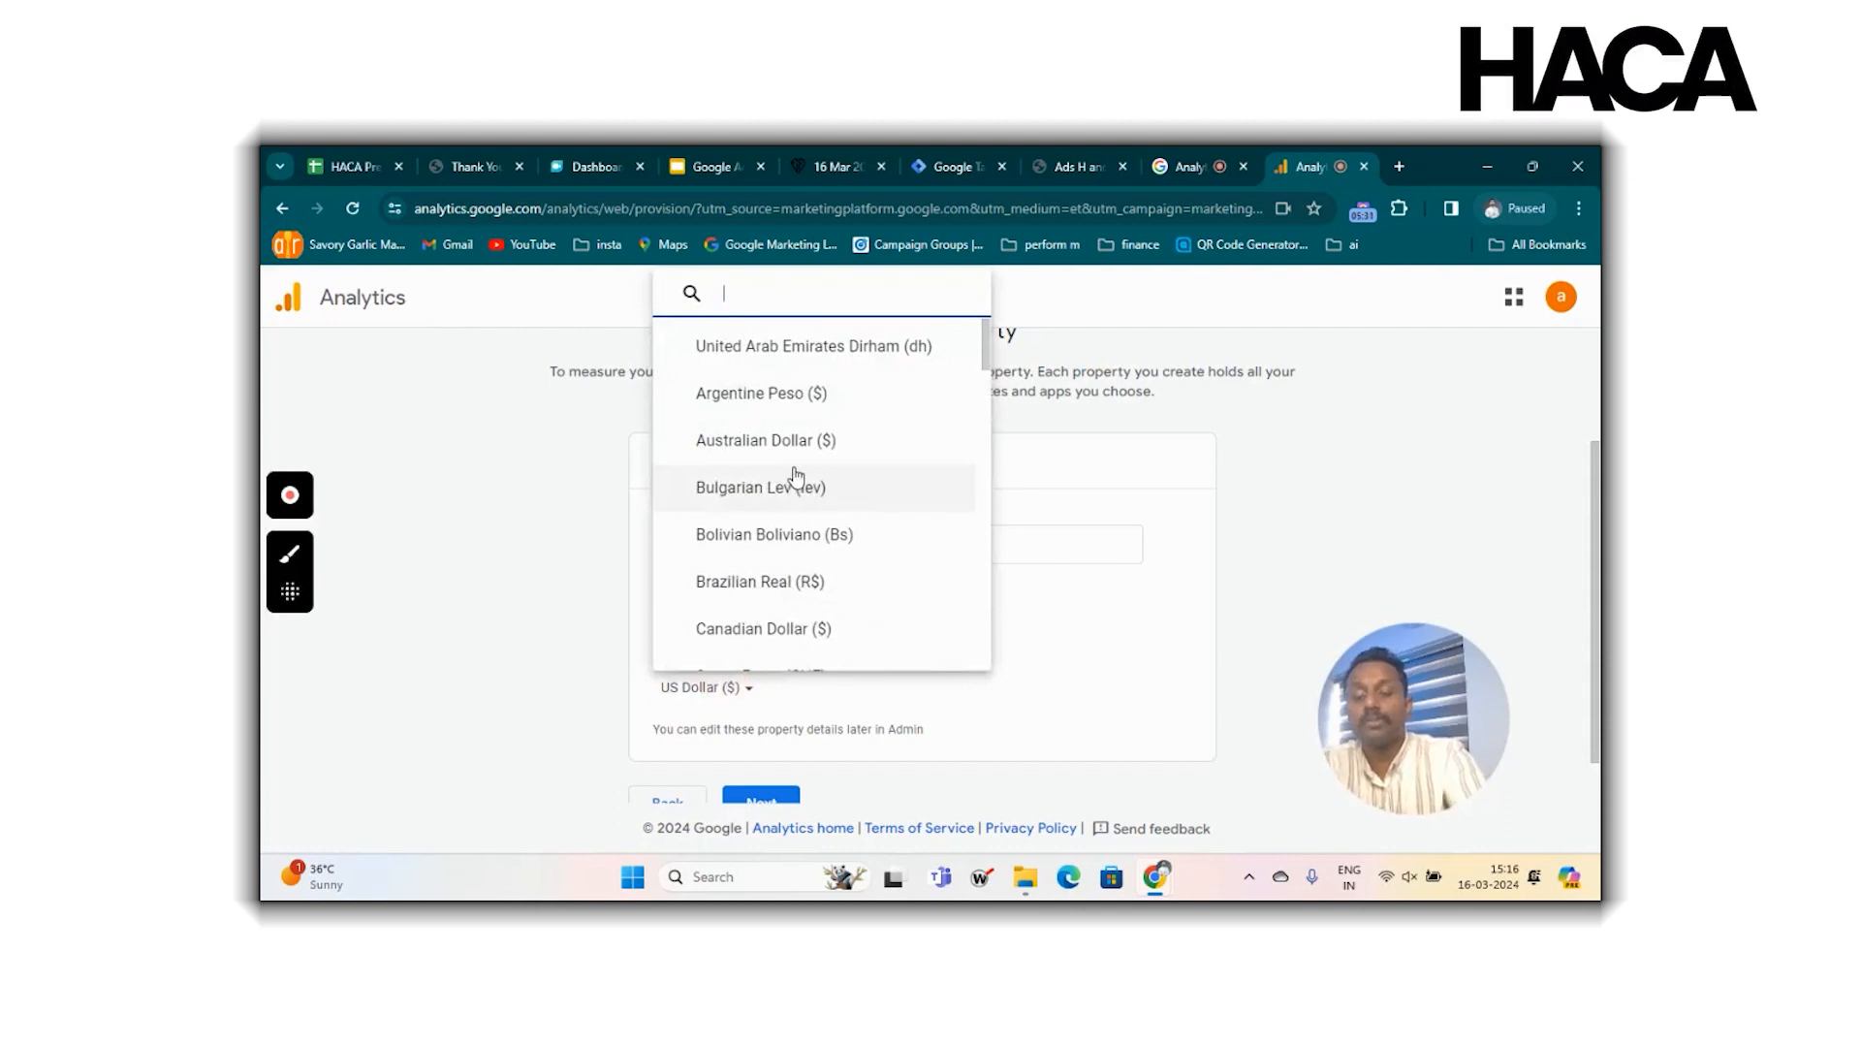
type("i")
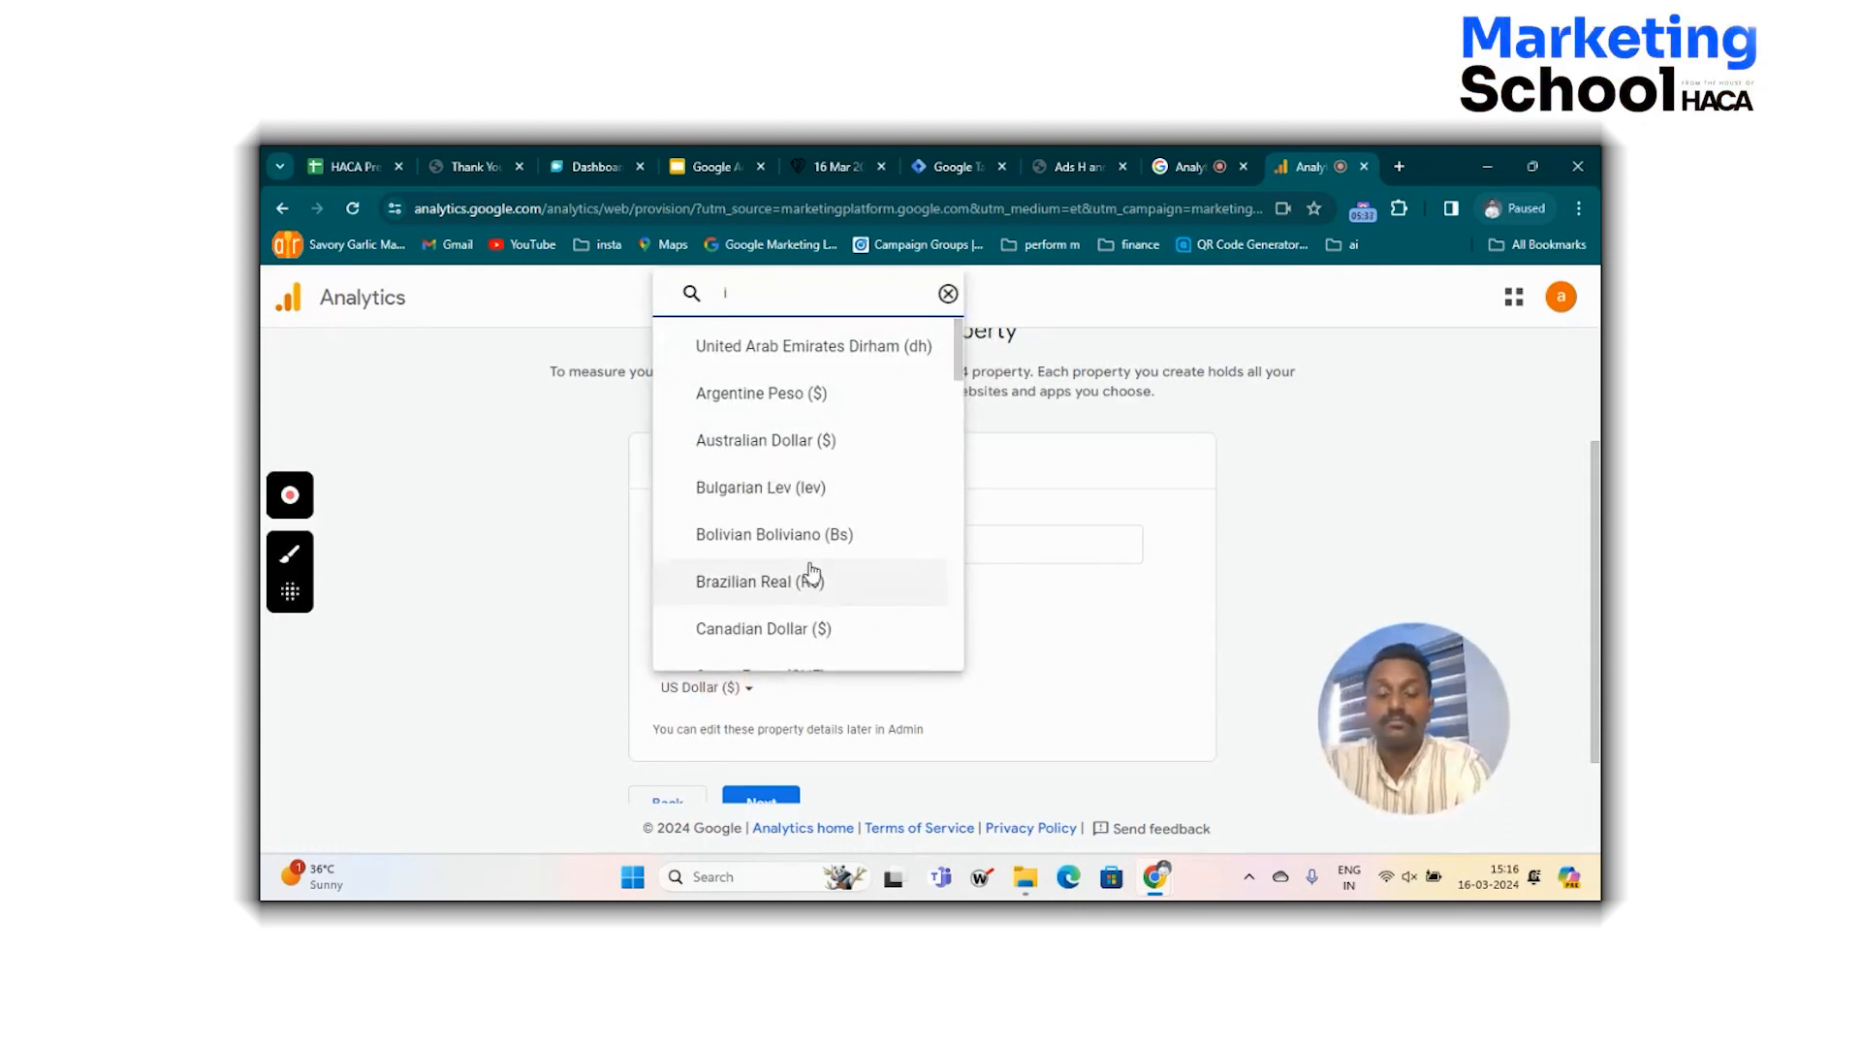
type("ndia")
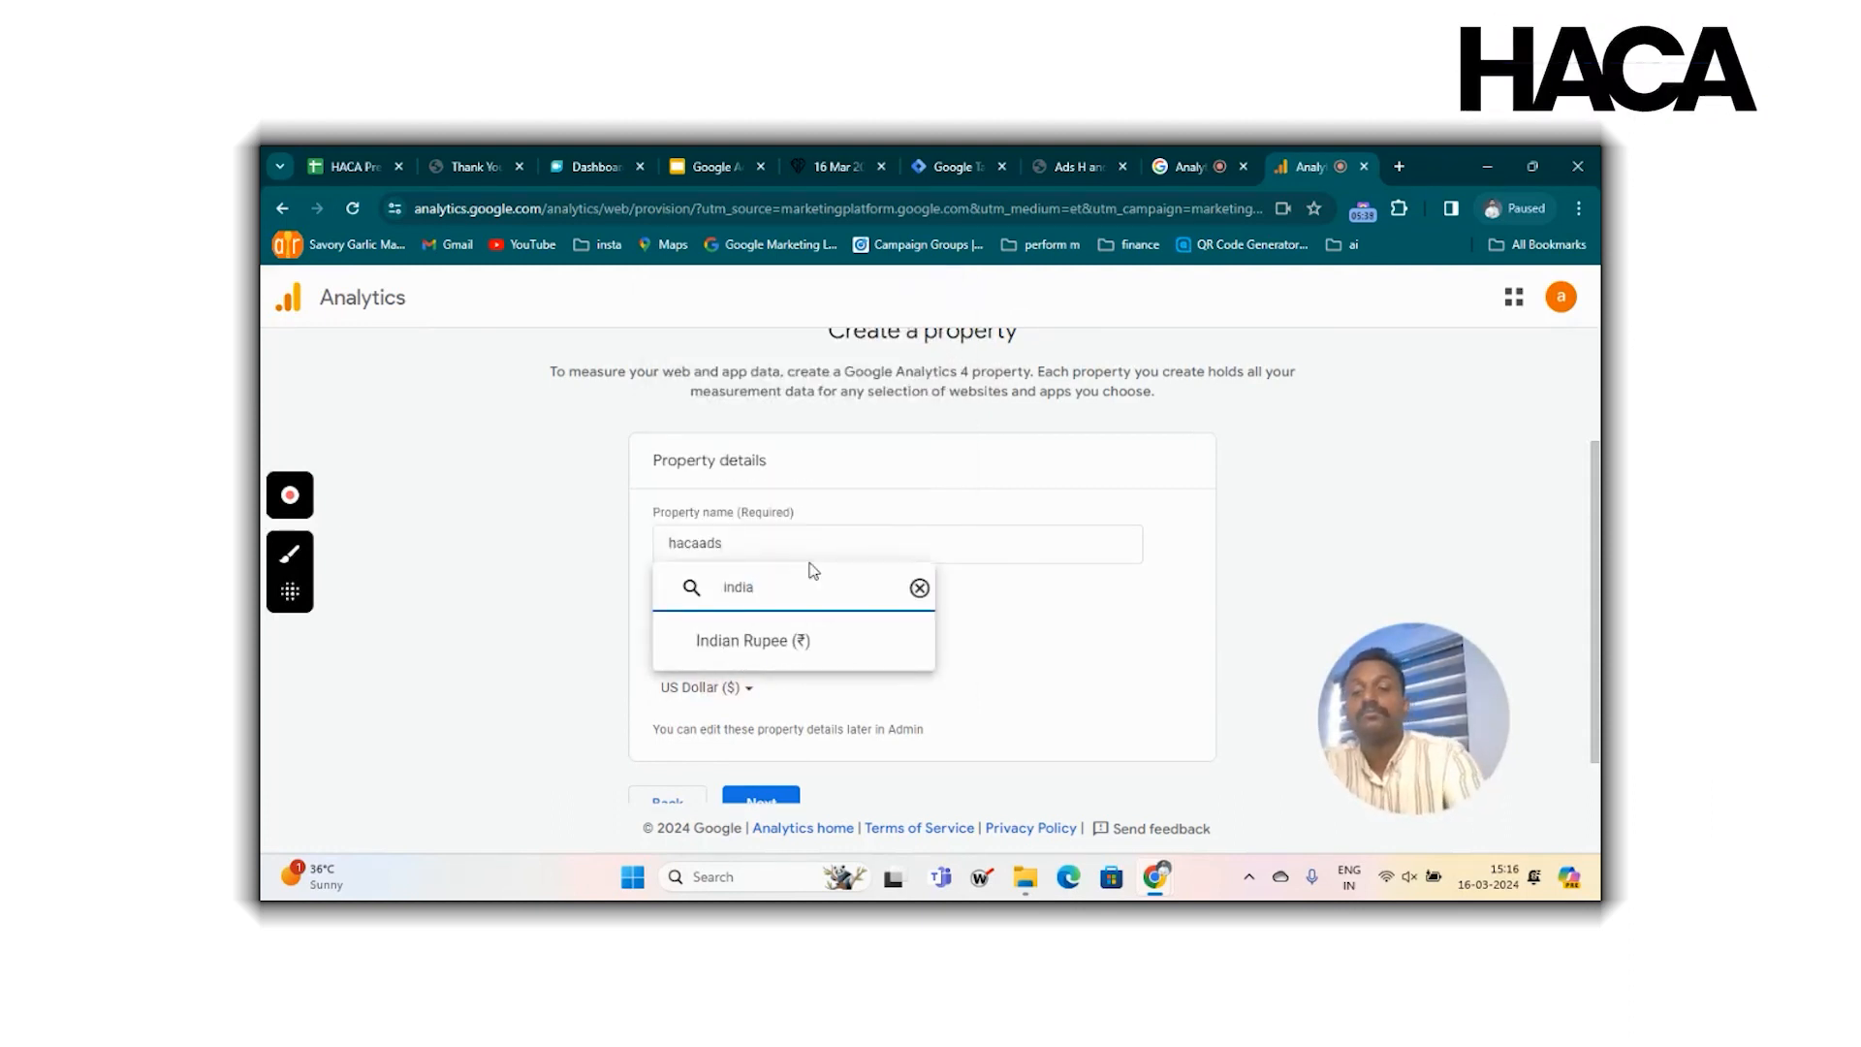
left_click(789, 640)
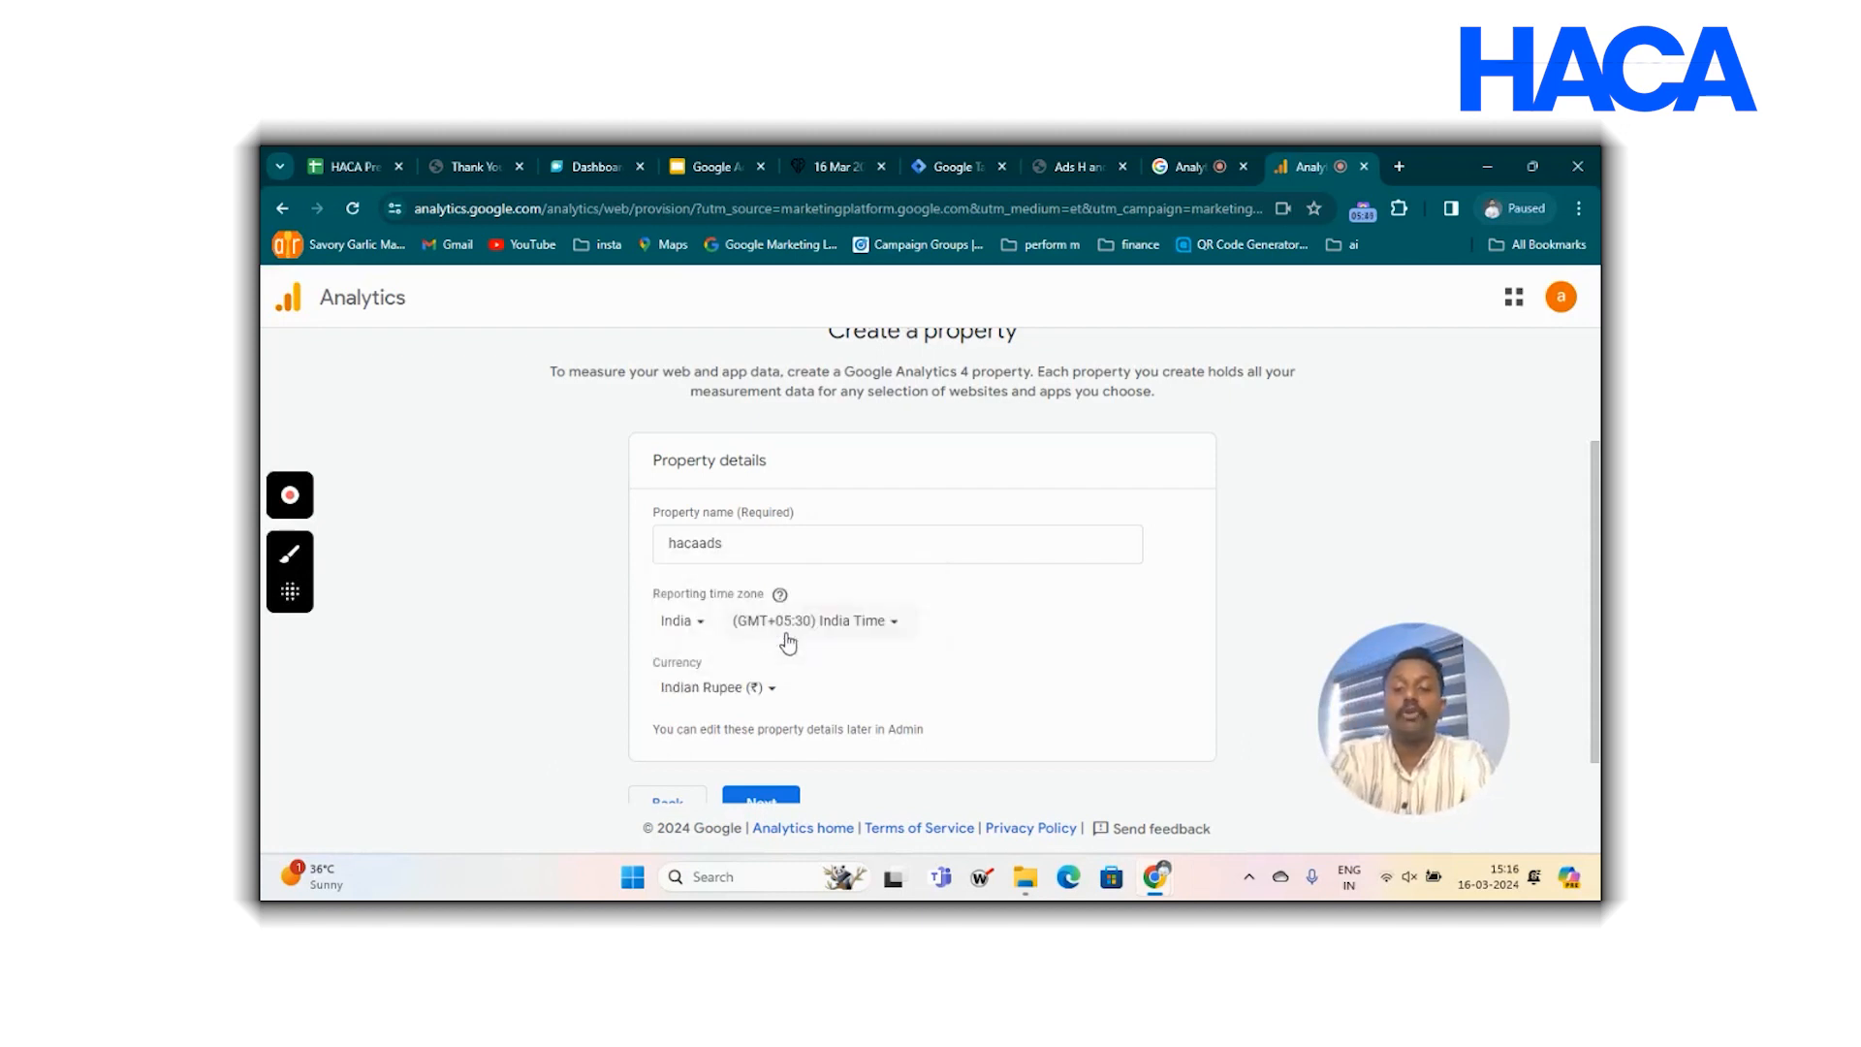
scroll(915, 644, "down", 1)
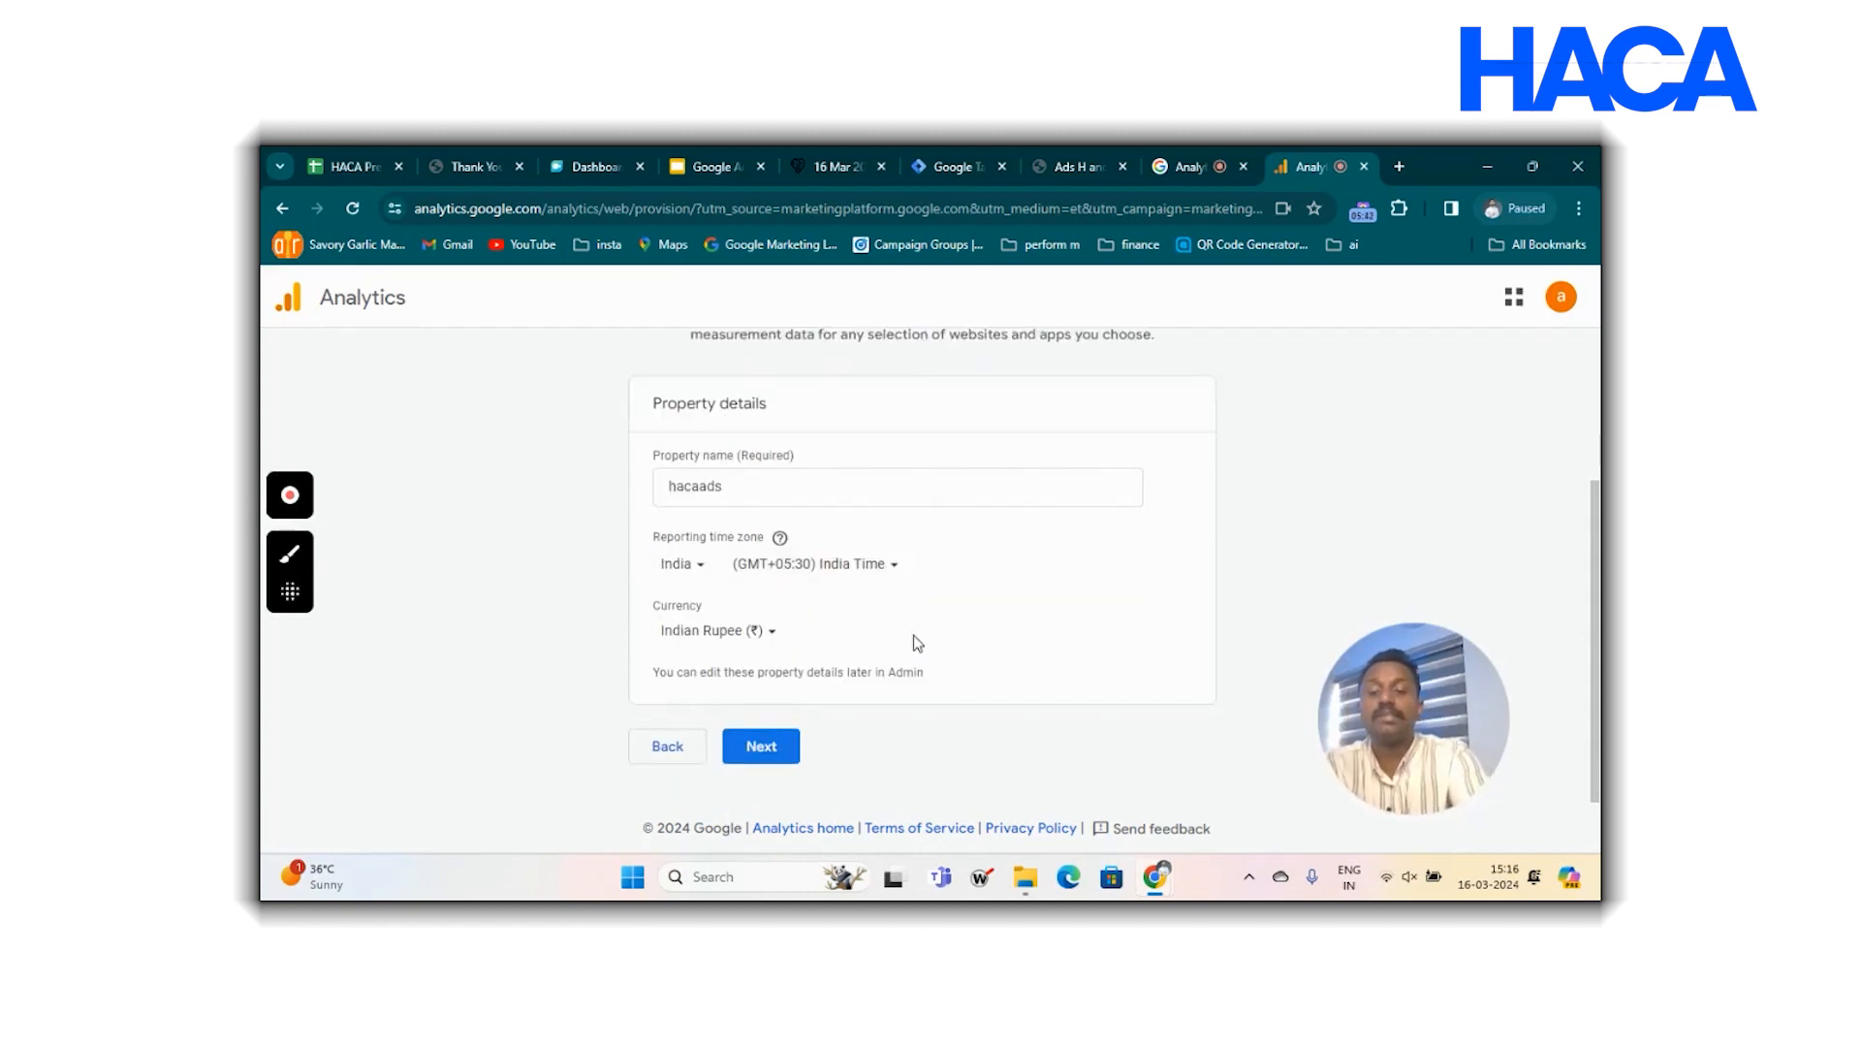
left_click(765, 747)
Set the industry category to Other Business Activity and the business size to Large (101 to 500 employees), and continue to the business objectives.
scroll(1049, 539, "down", 3)
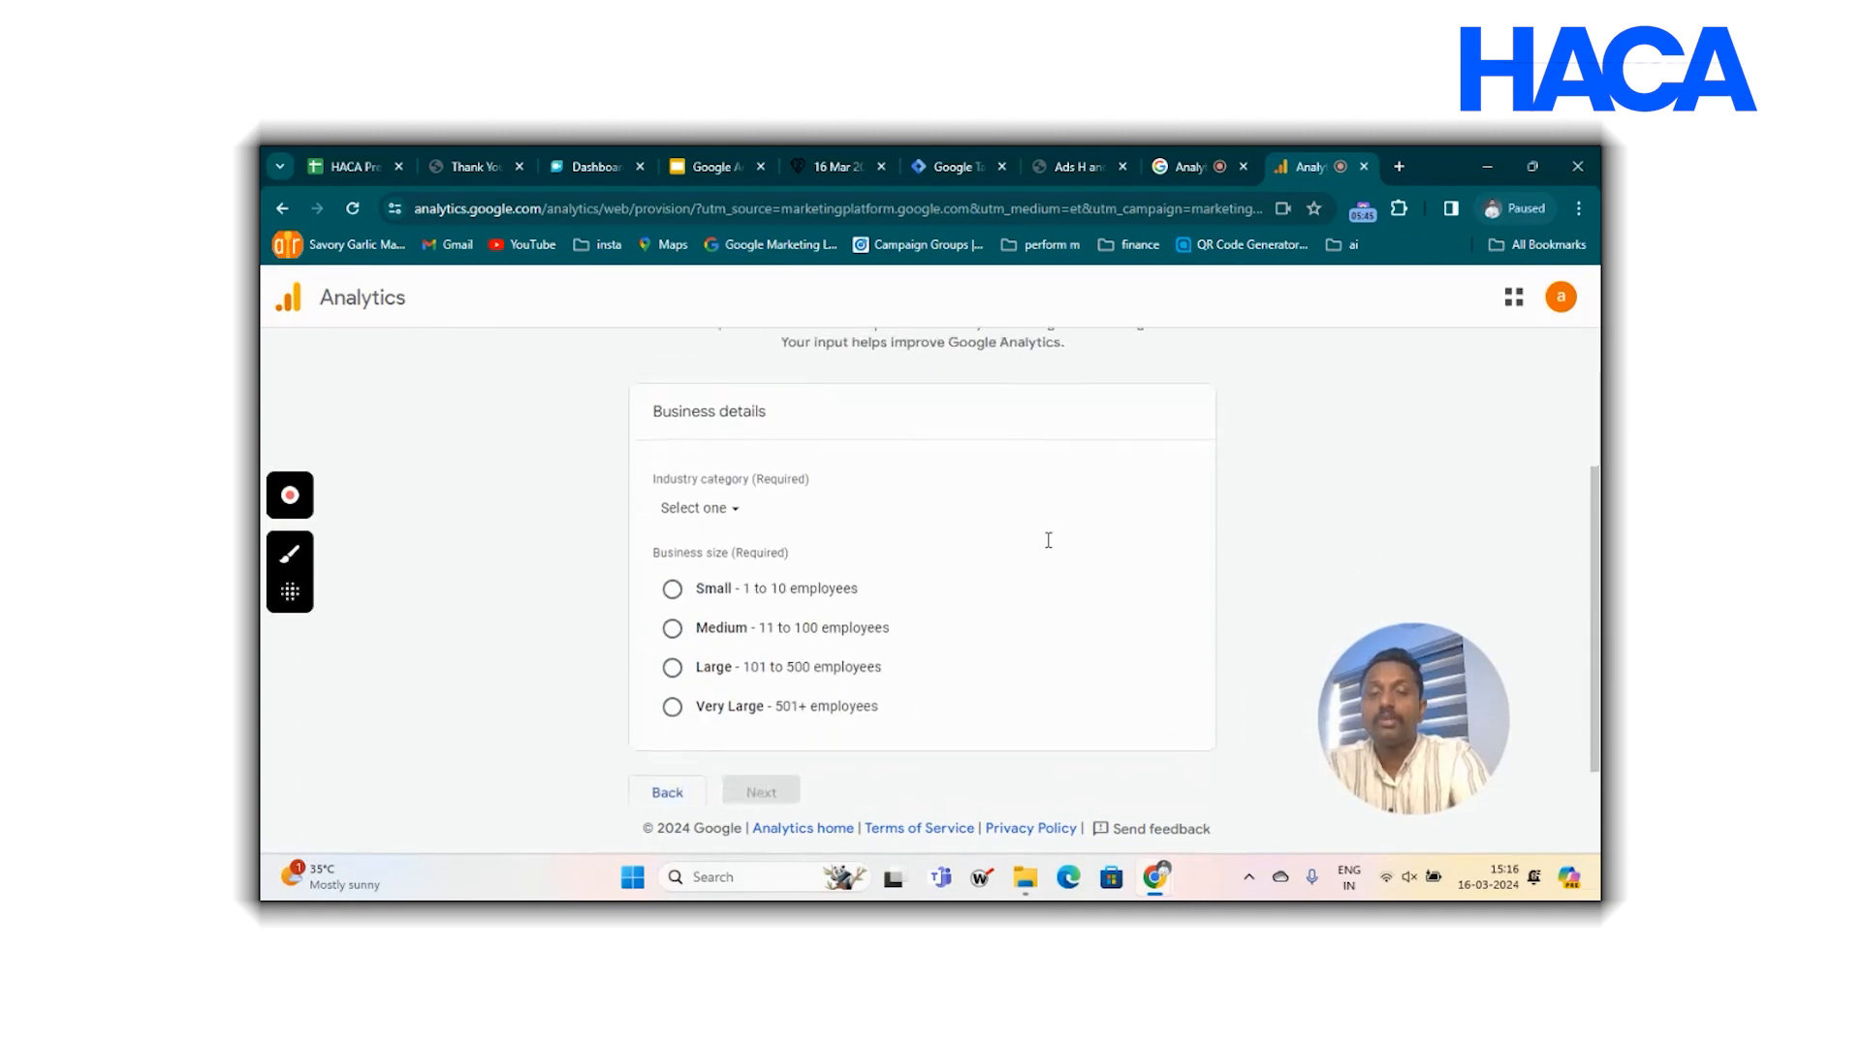
left_click(718, 479)
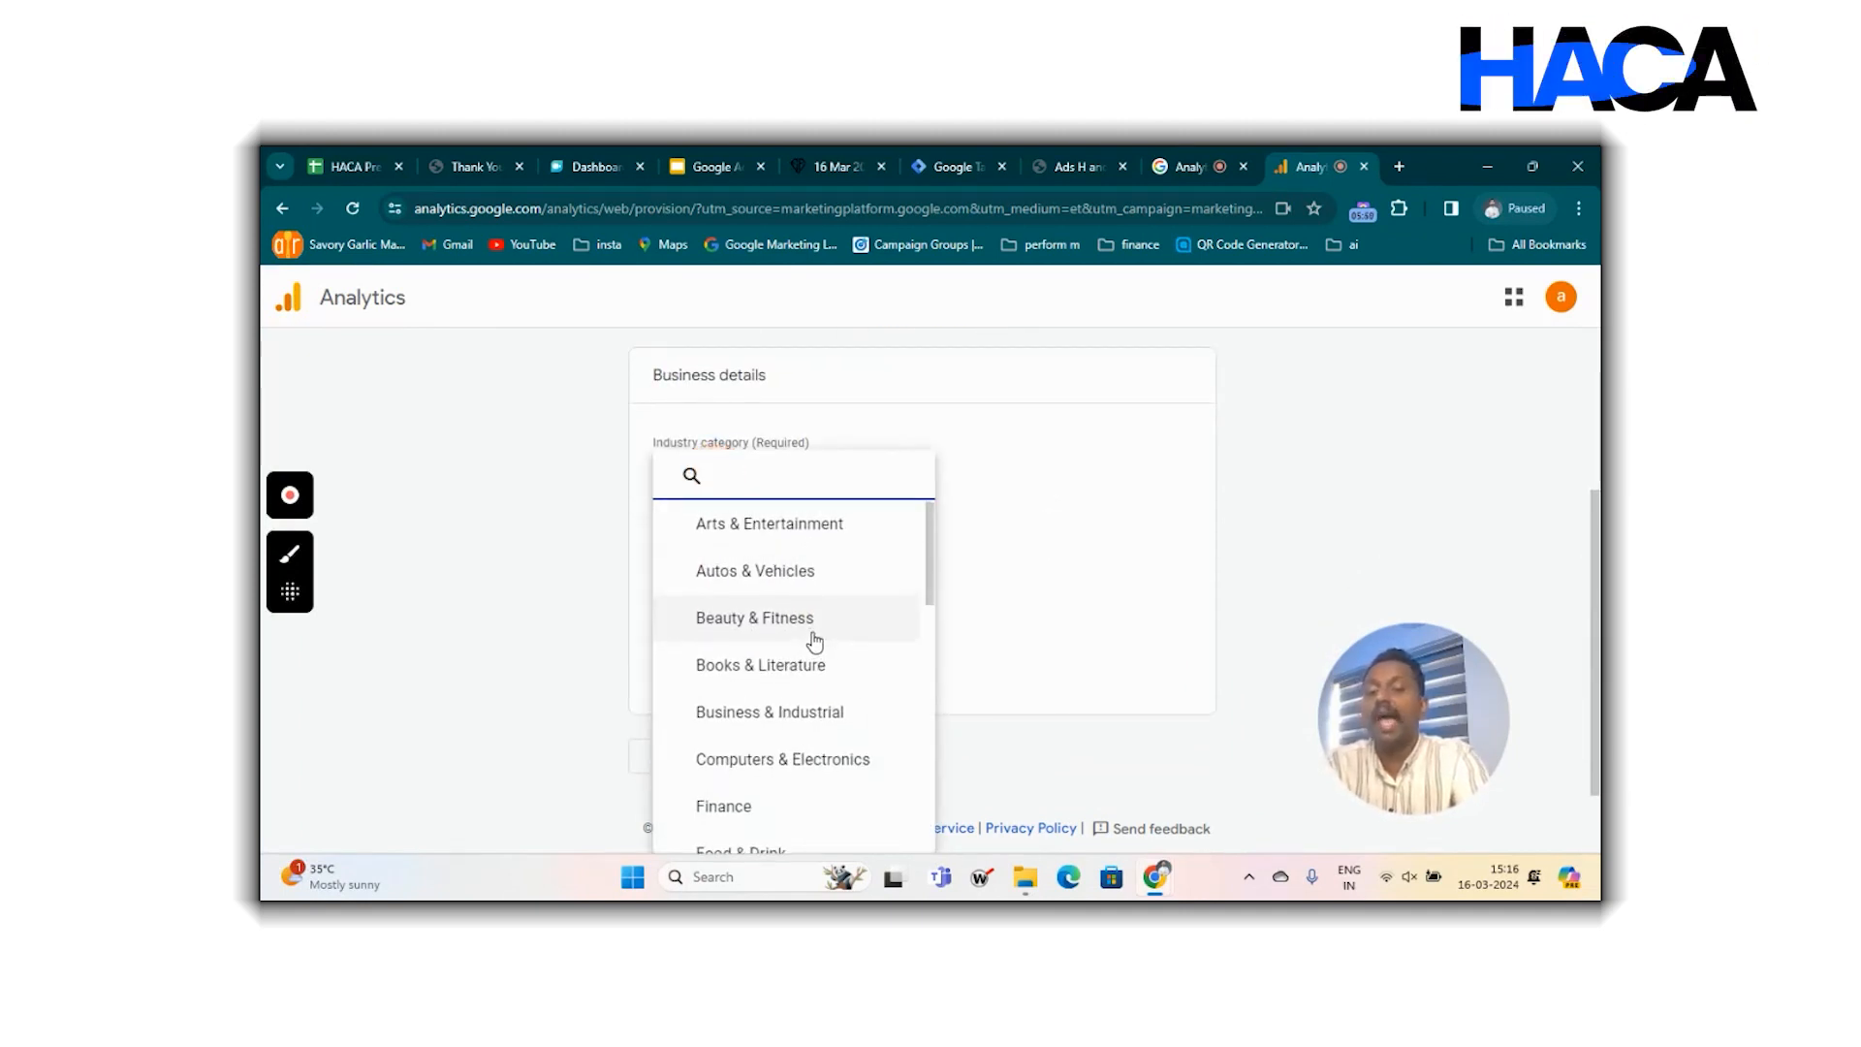
scroll(814, 642, "down", 1)
scroll(815, 641, "down", 2)
scroll(814, 642, "down", 2)
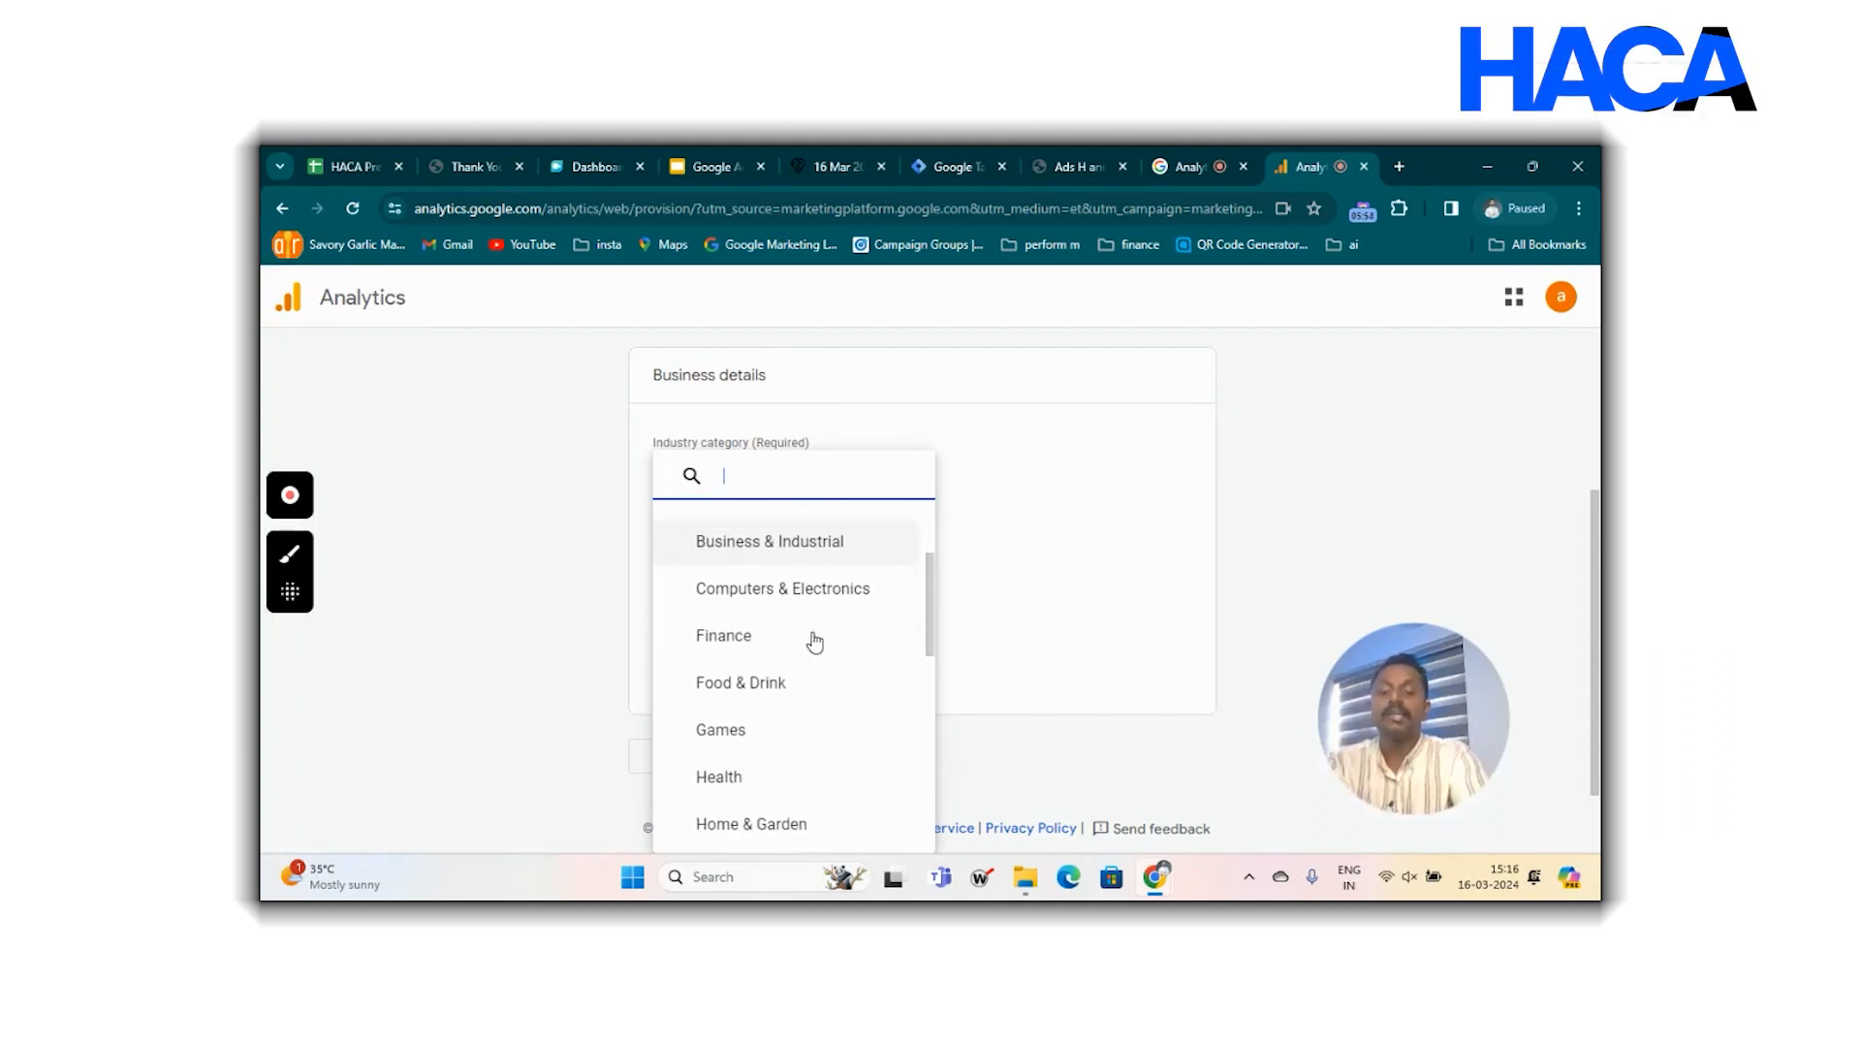
scroll(814, 641, "down", 2)
scroll(814, 641, "down", 2)
scroll(814, 641, "down", 5)
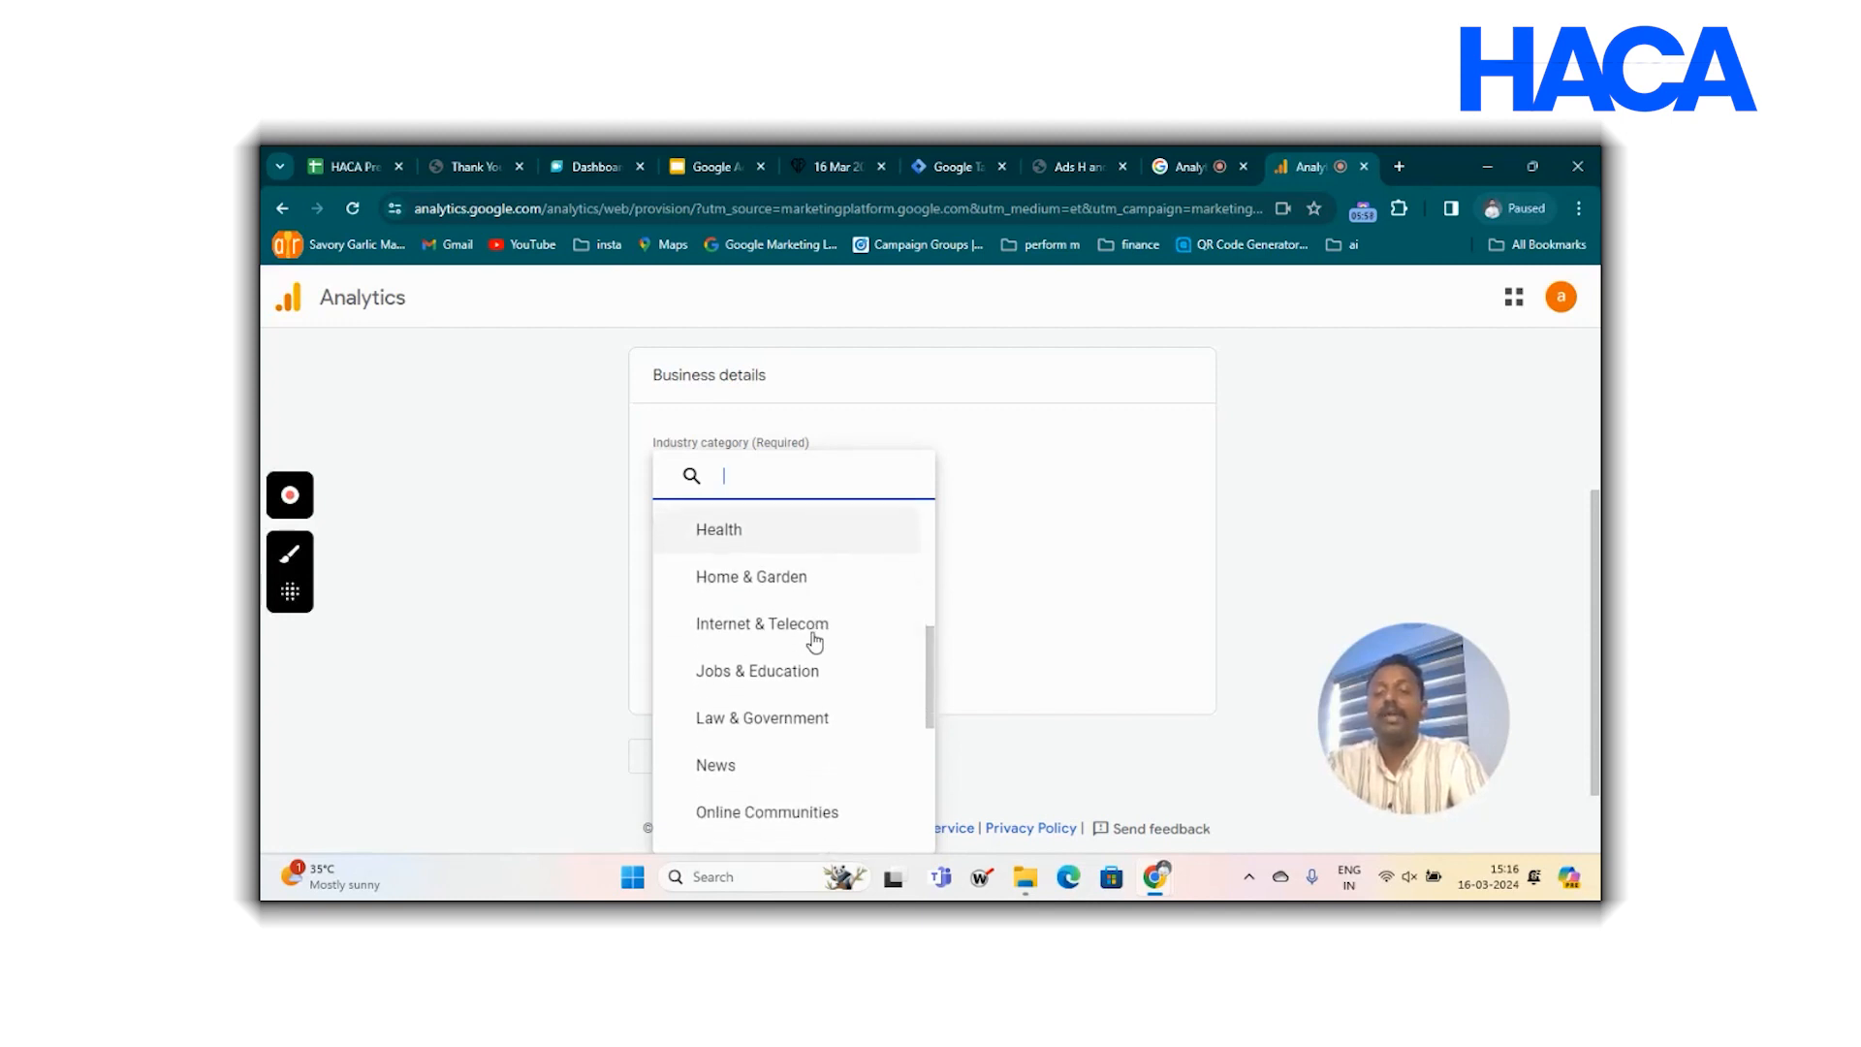
scroll(814, 641, "down", 4)
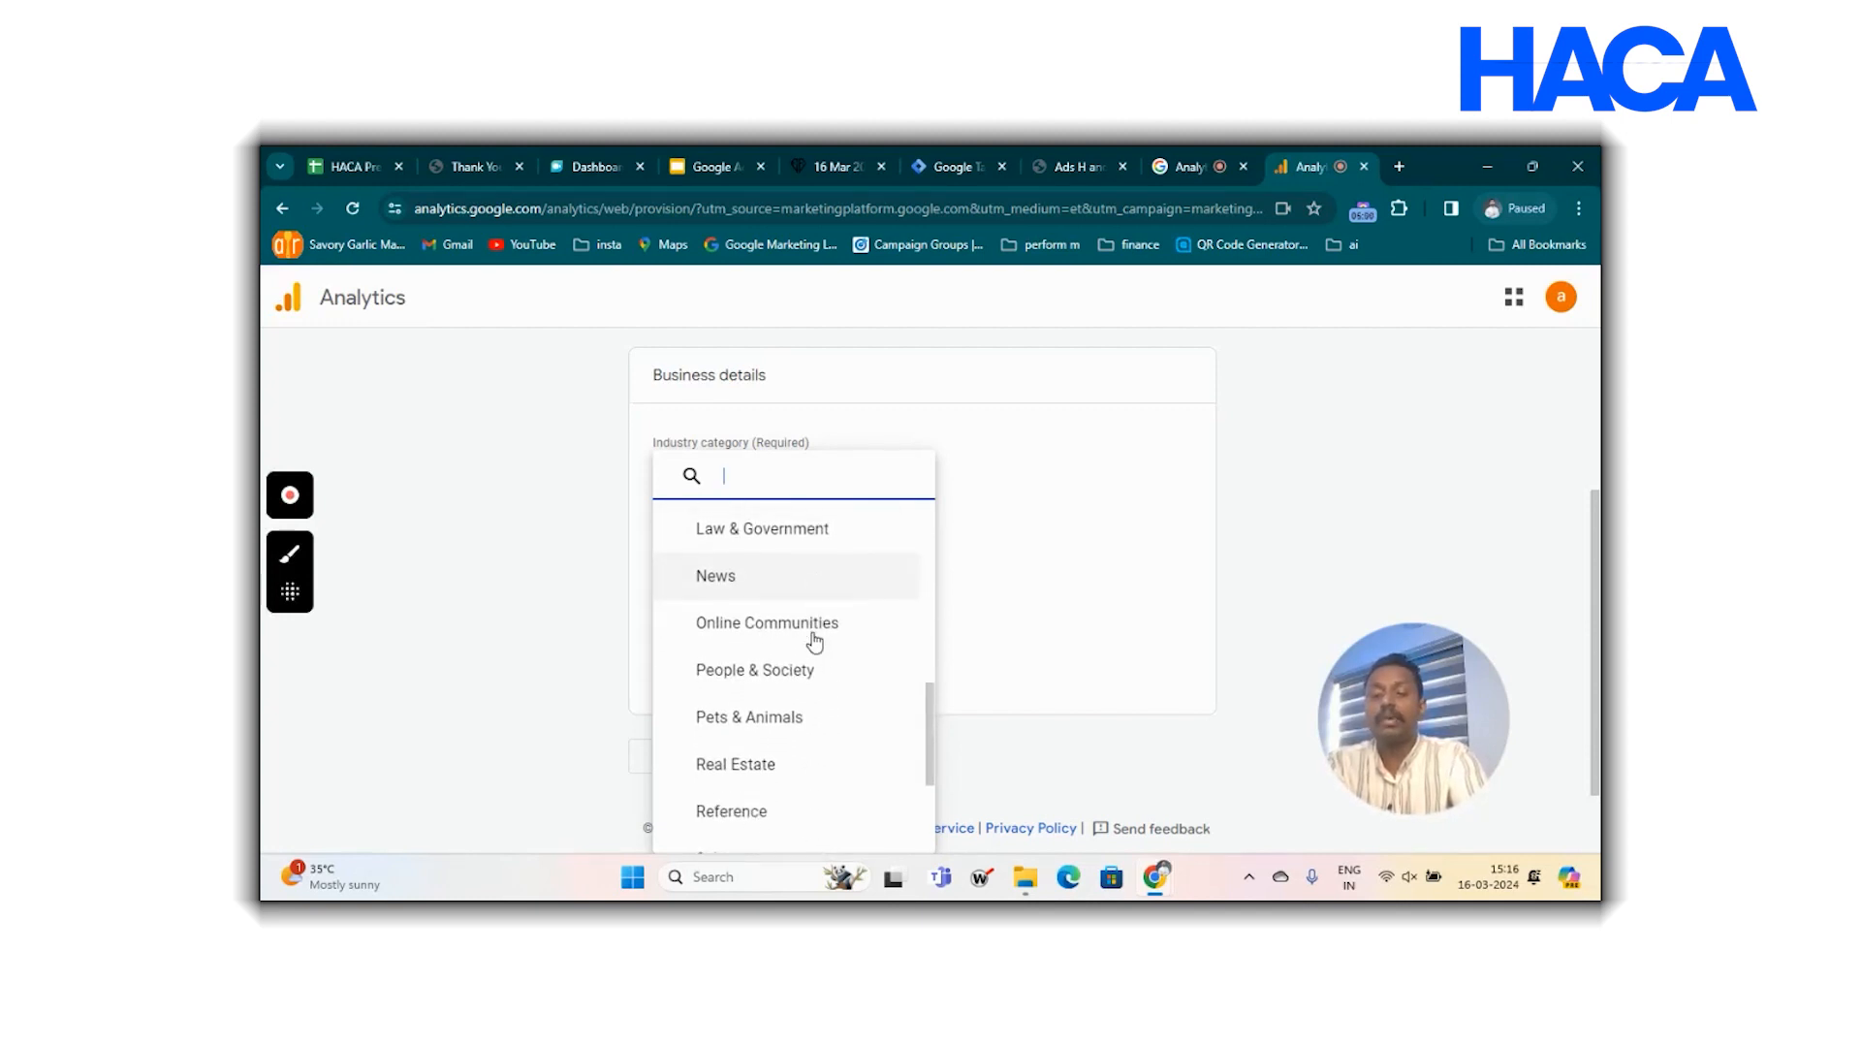
scroll(814, 642, "down", 2)
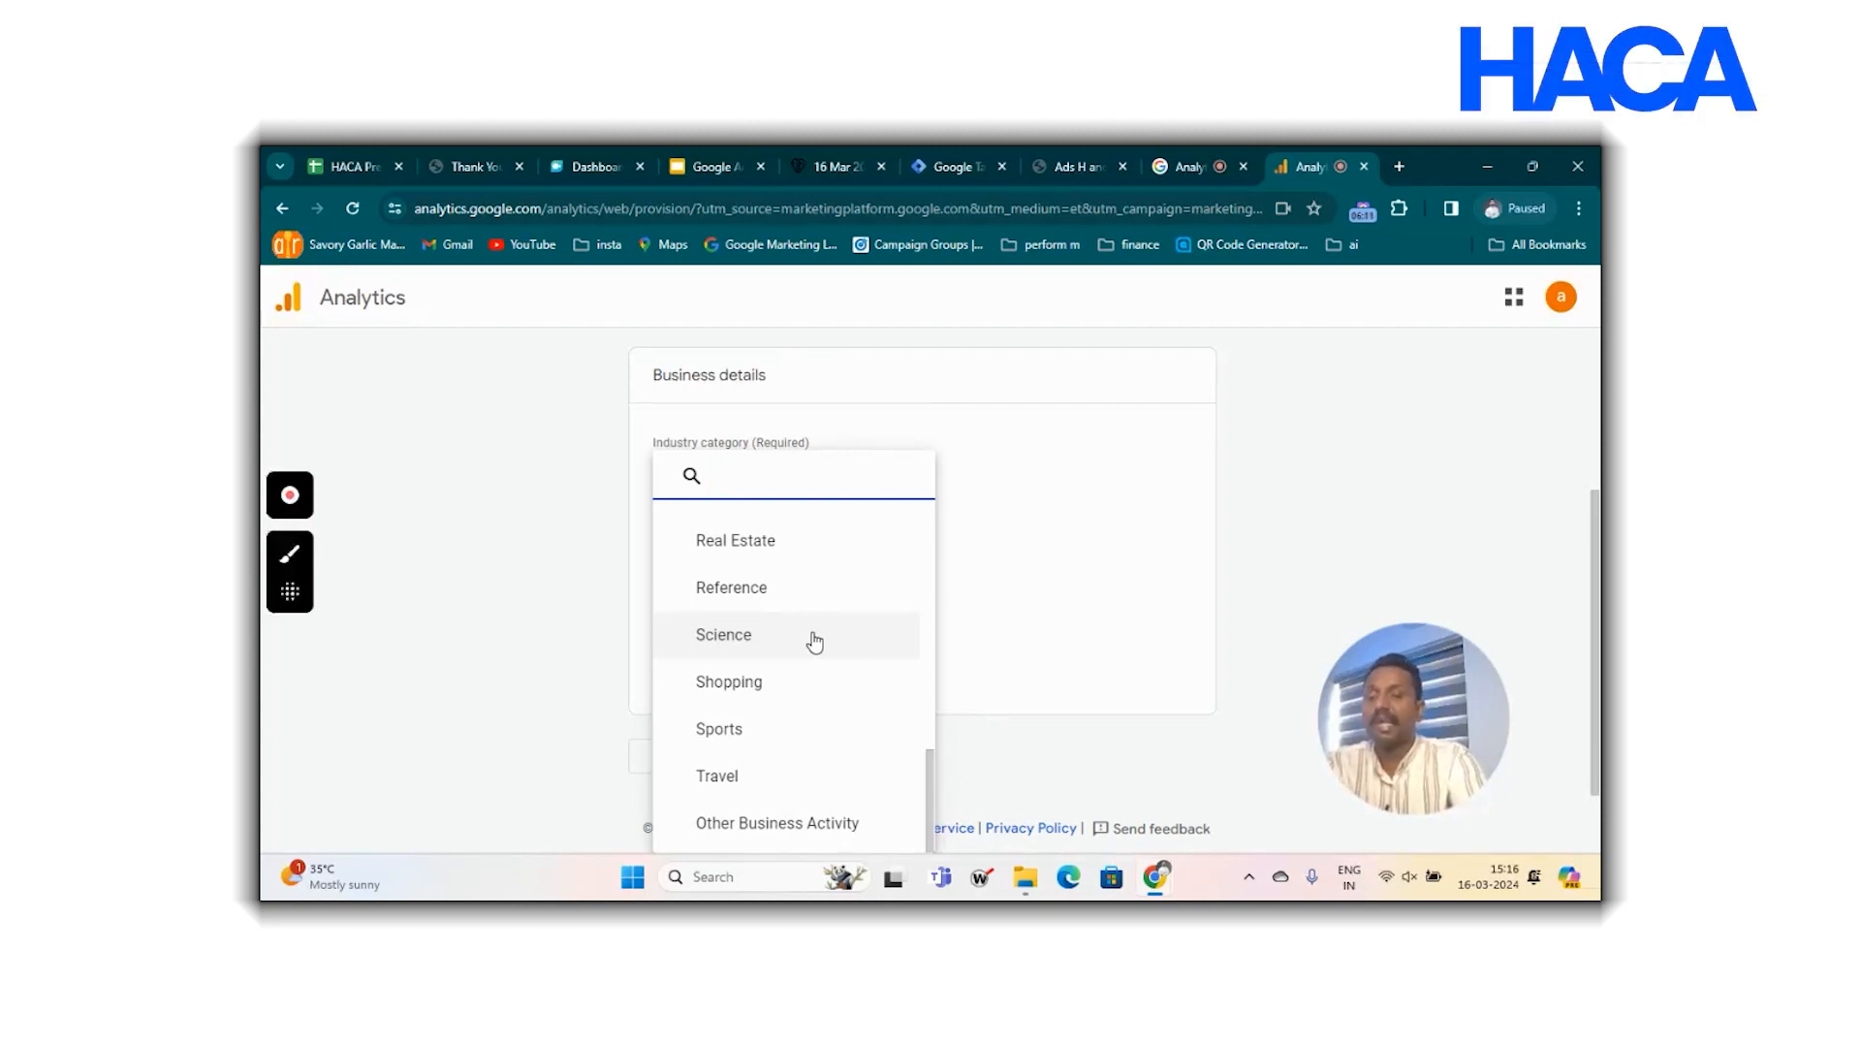
left_click(805, 826)
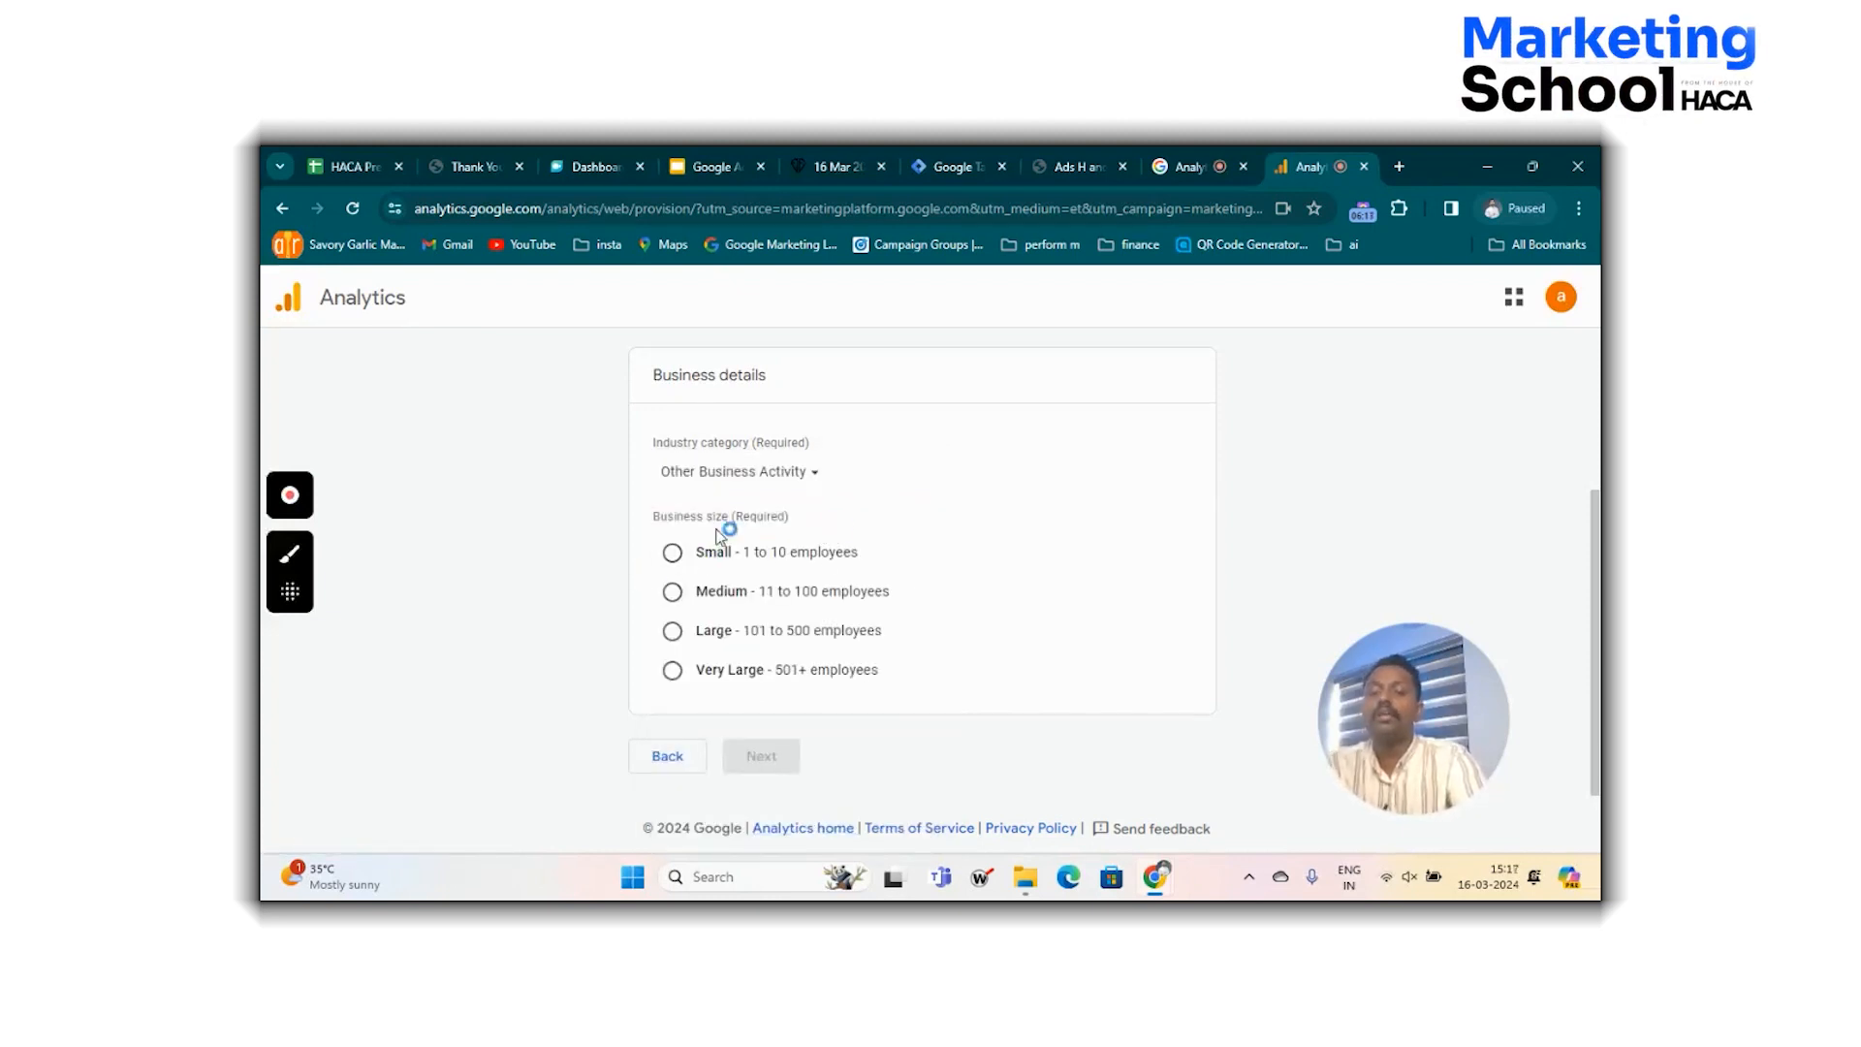
left_click(674, 631)
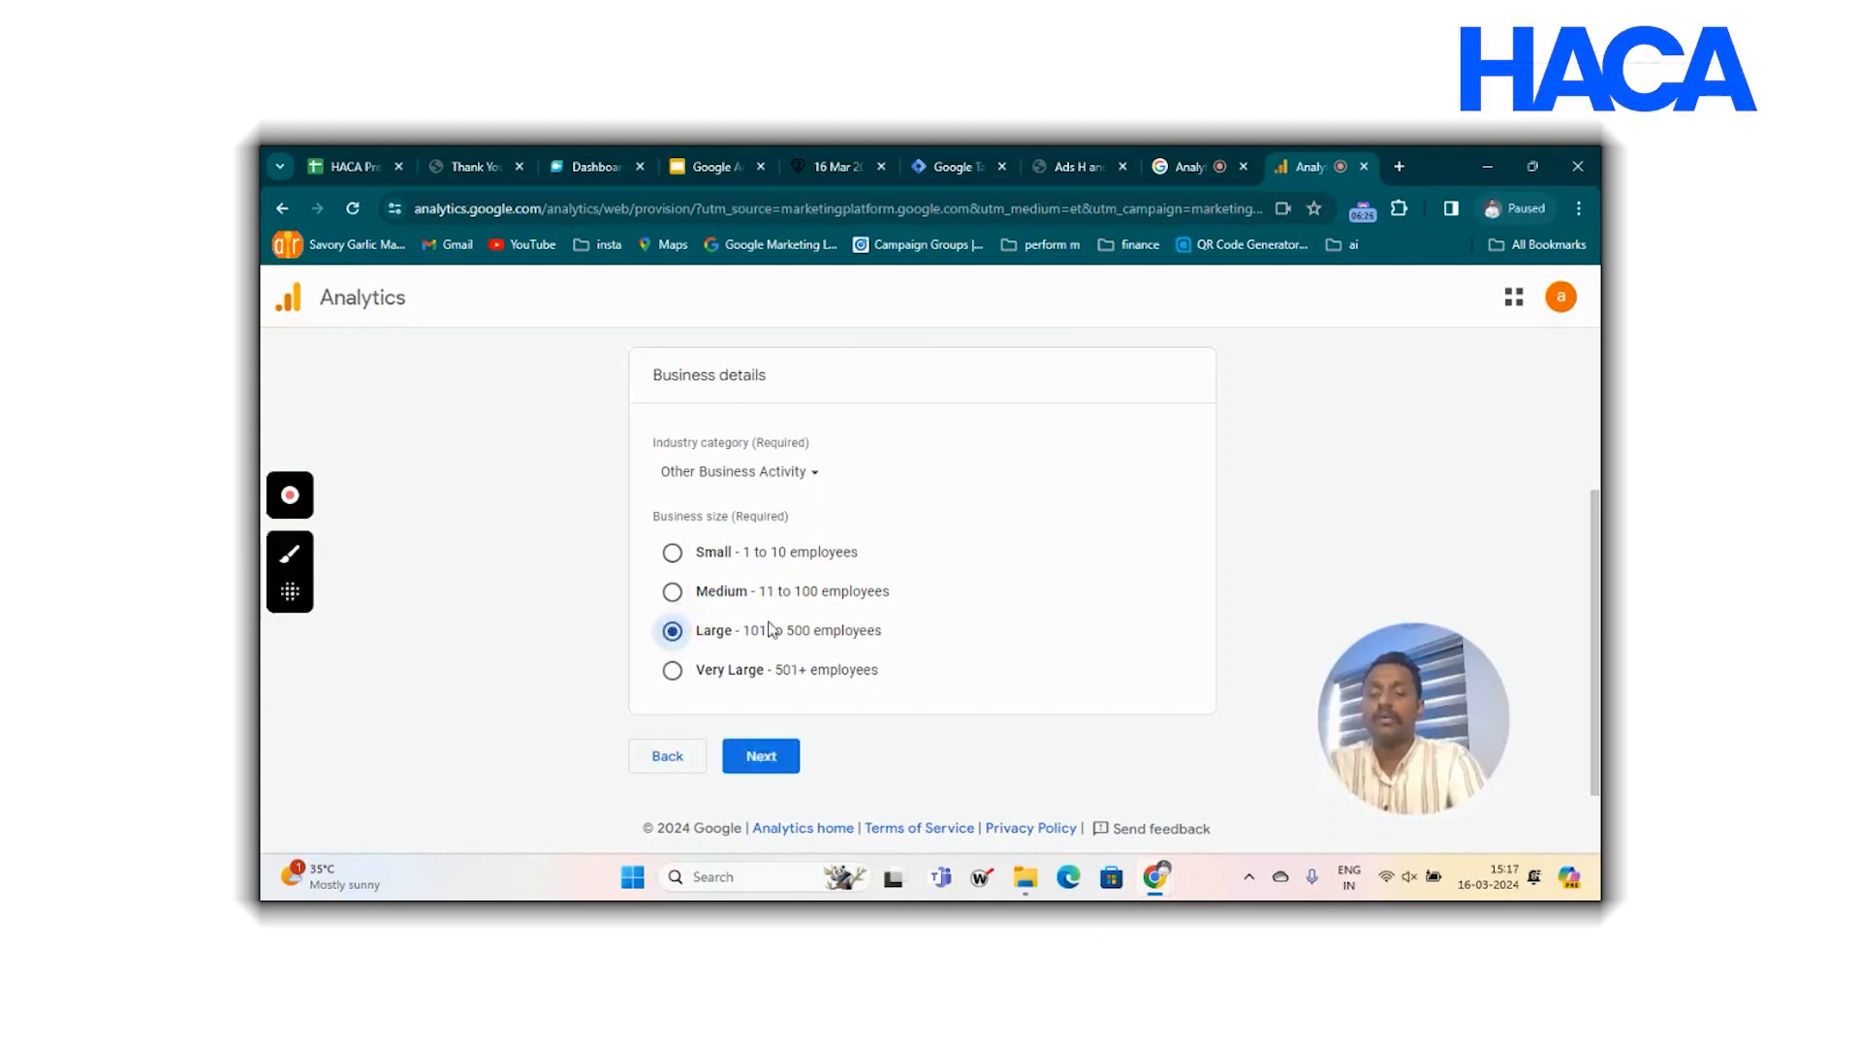
left_click(761, 756)
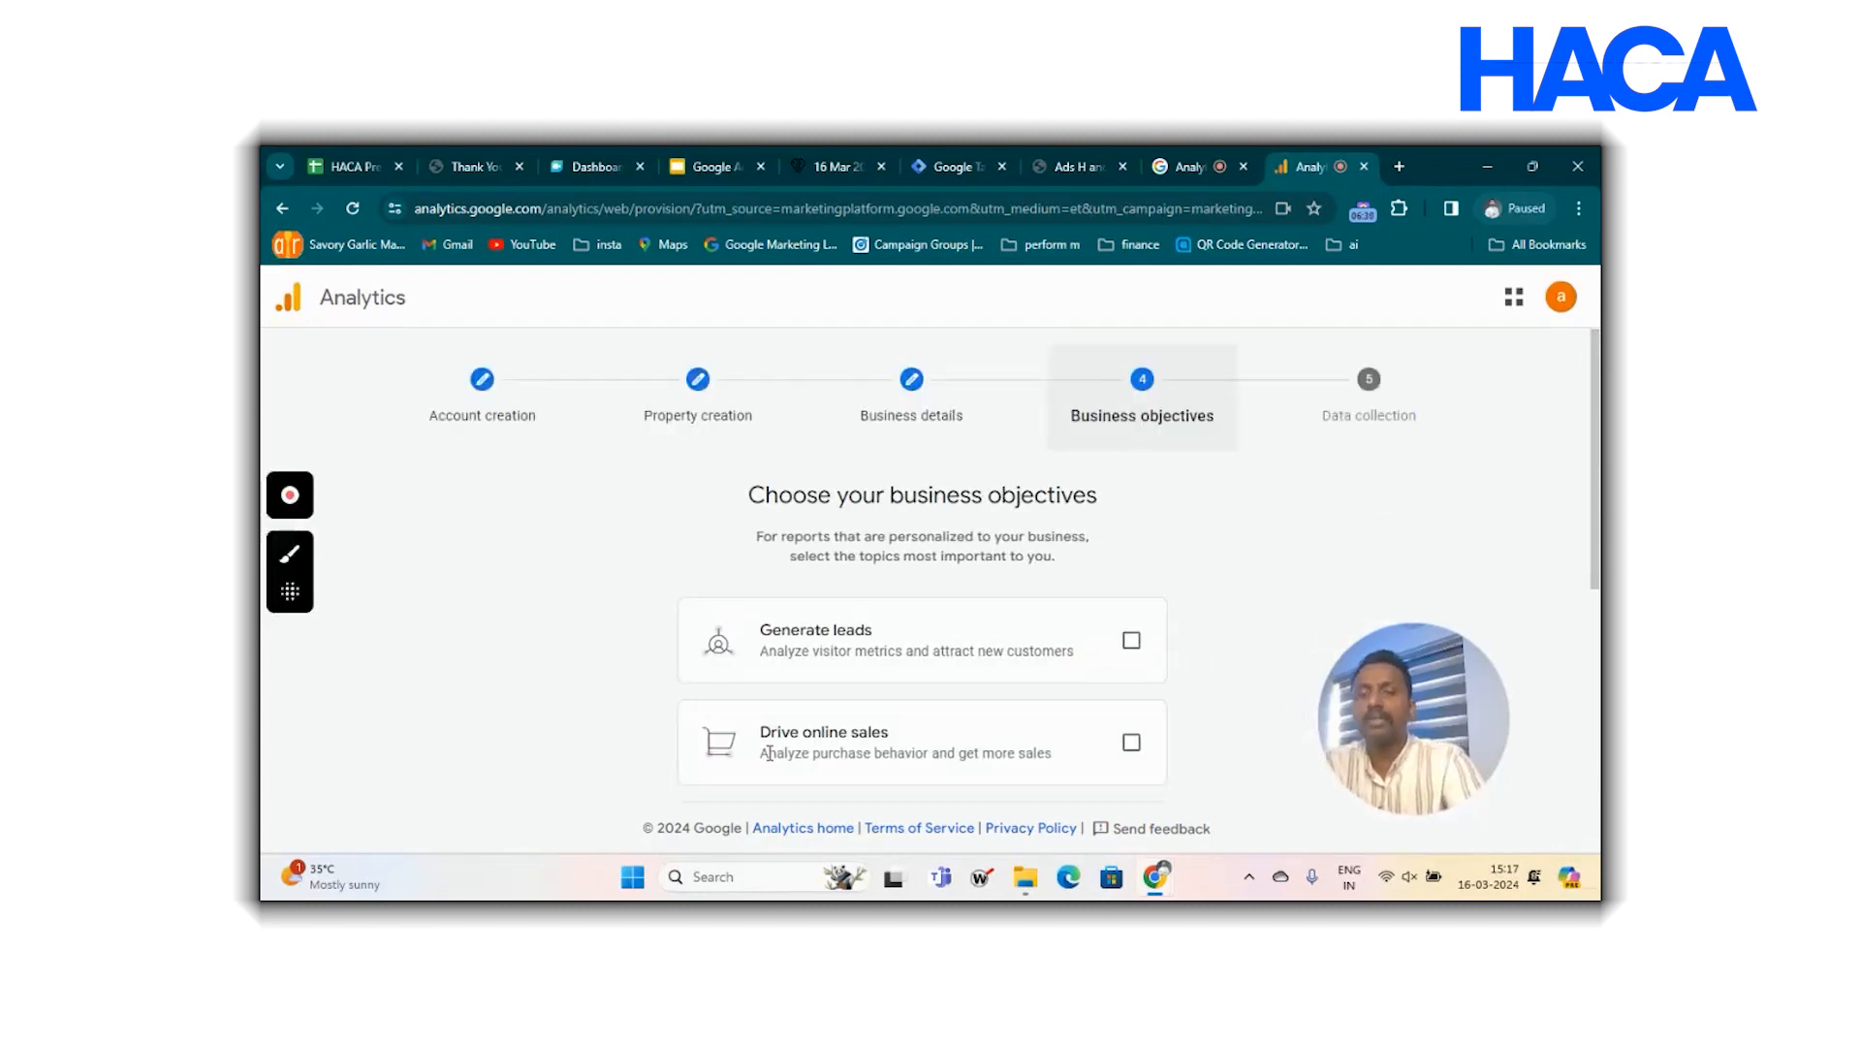
scroll(1150, 579, "down", 1)
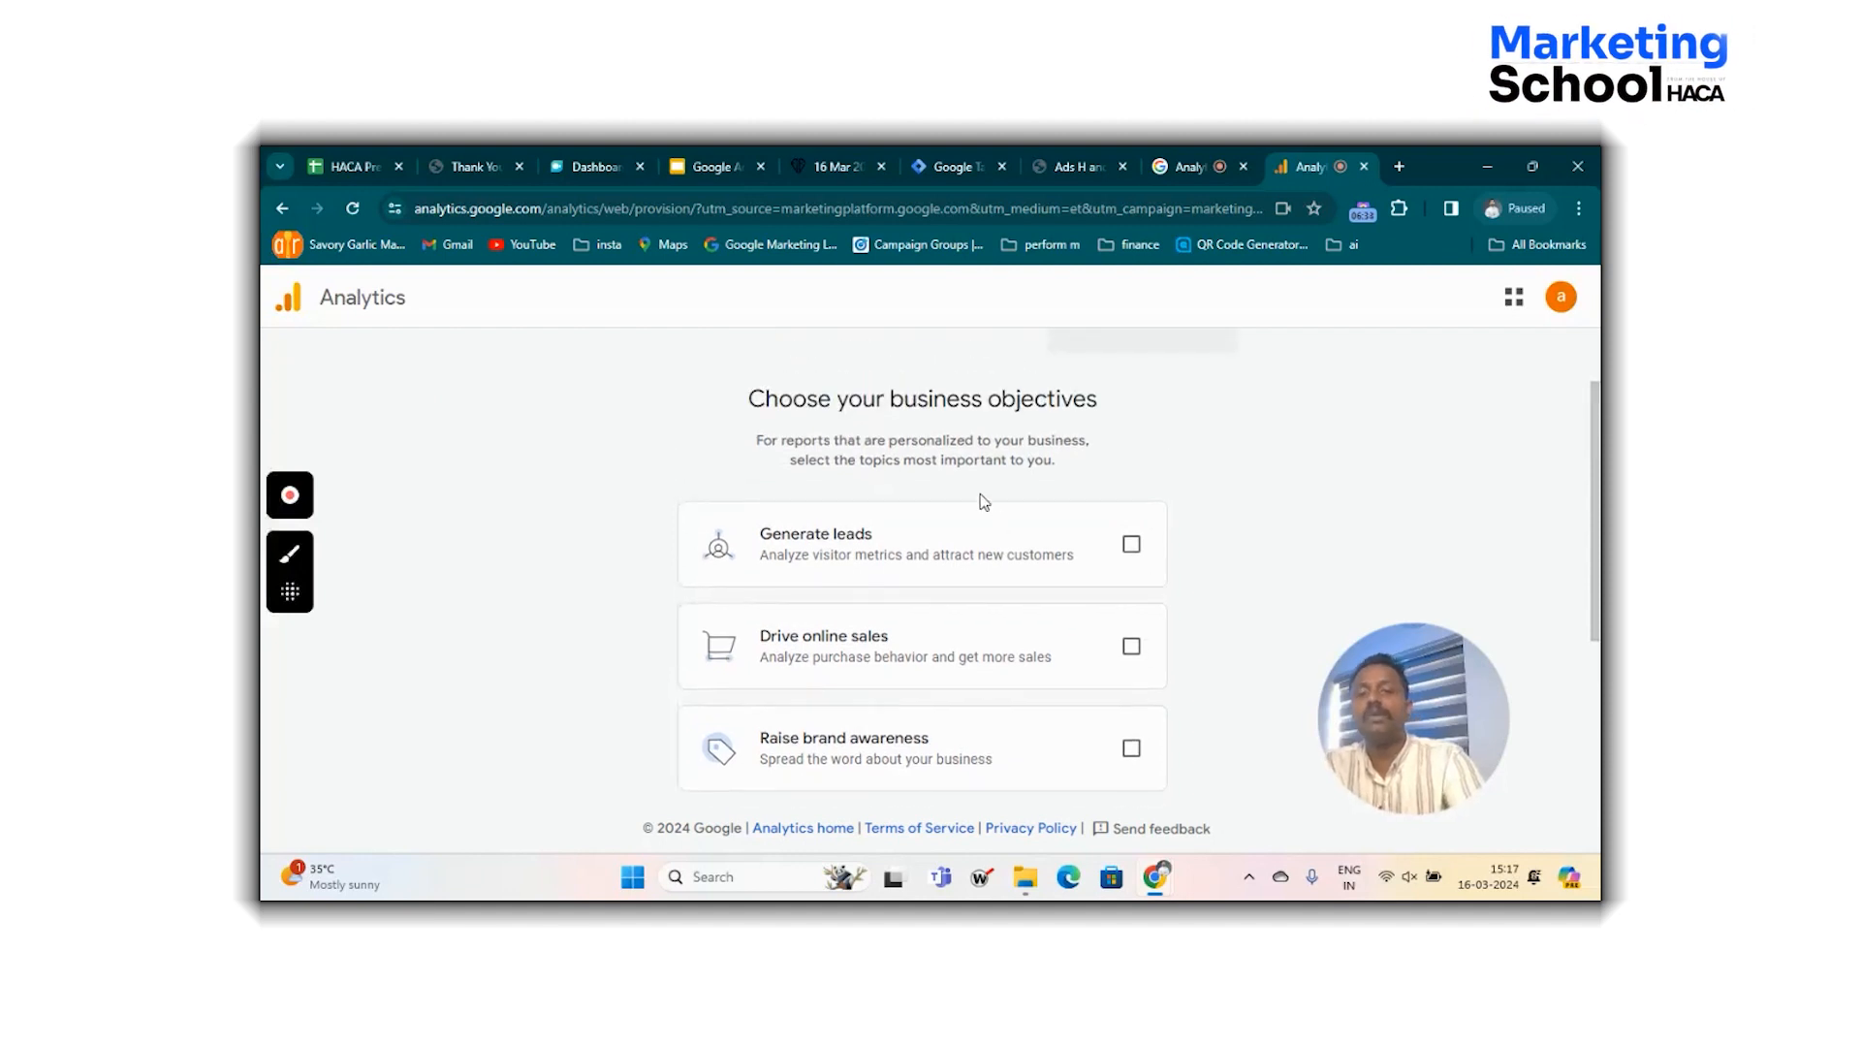
scroll(1155, 485, "up", 1)
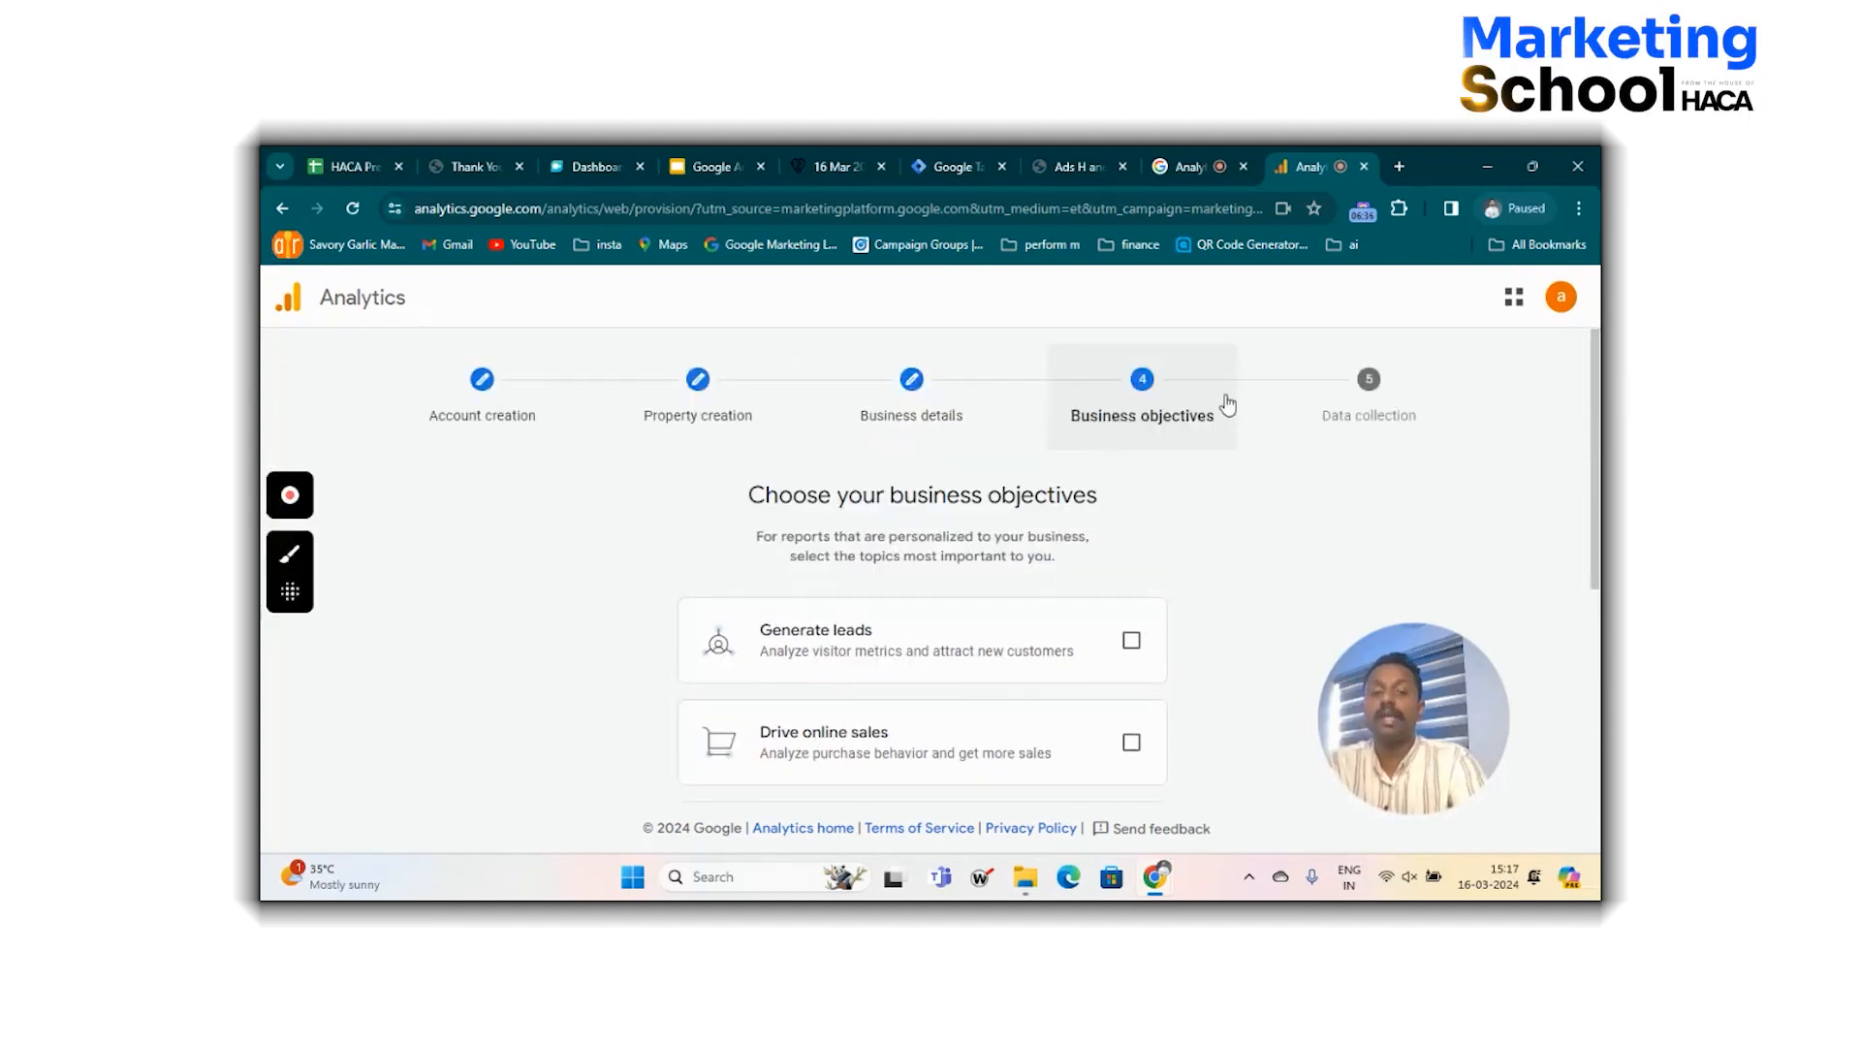
scroll(1197, 514, "down", 2)
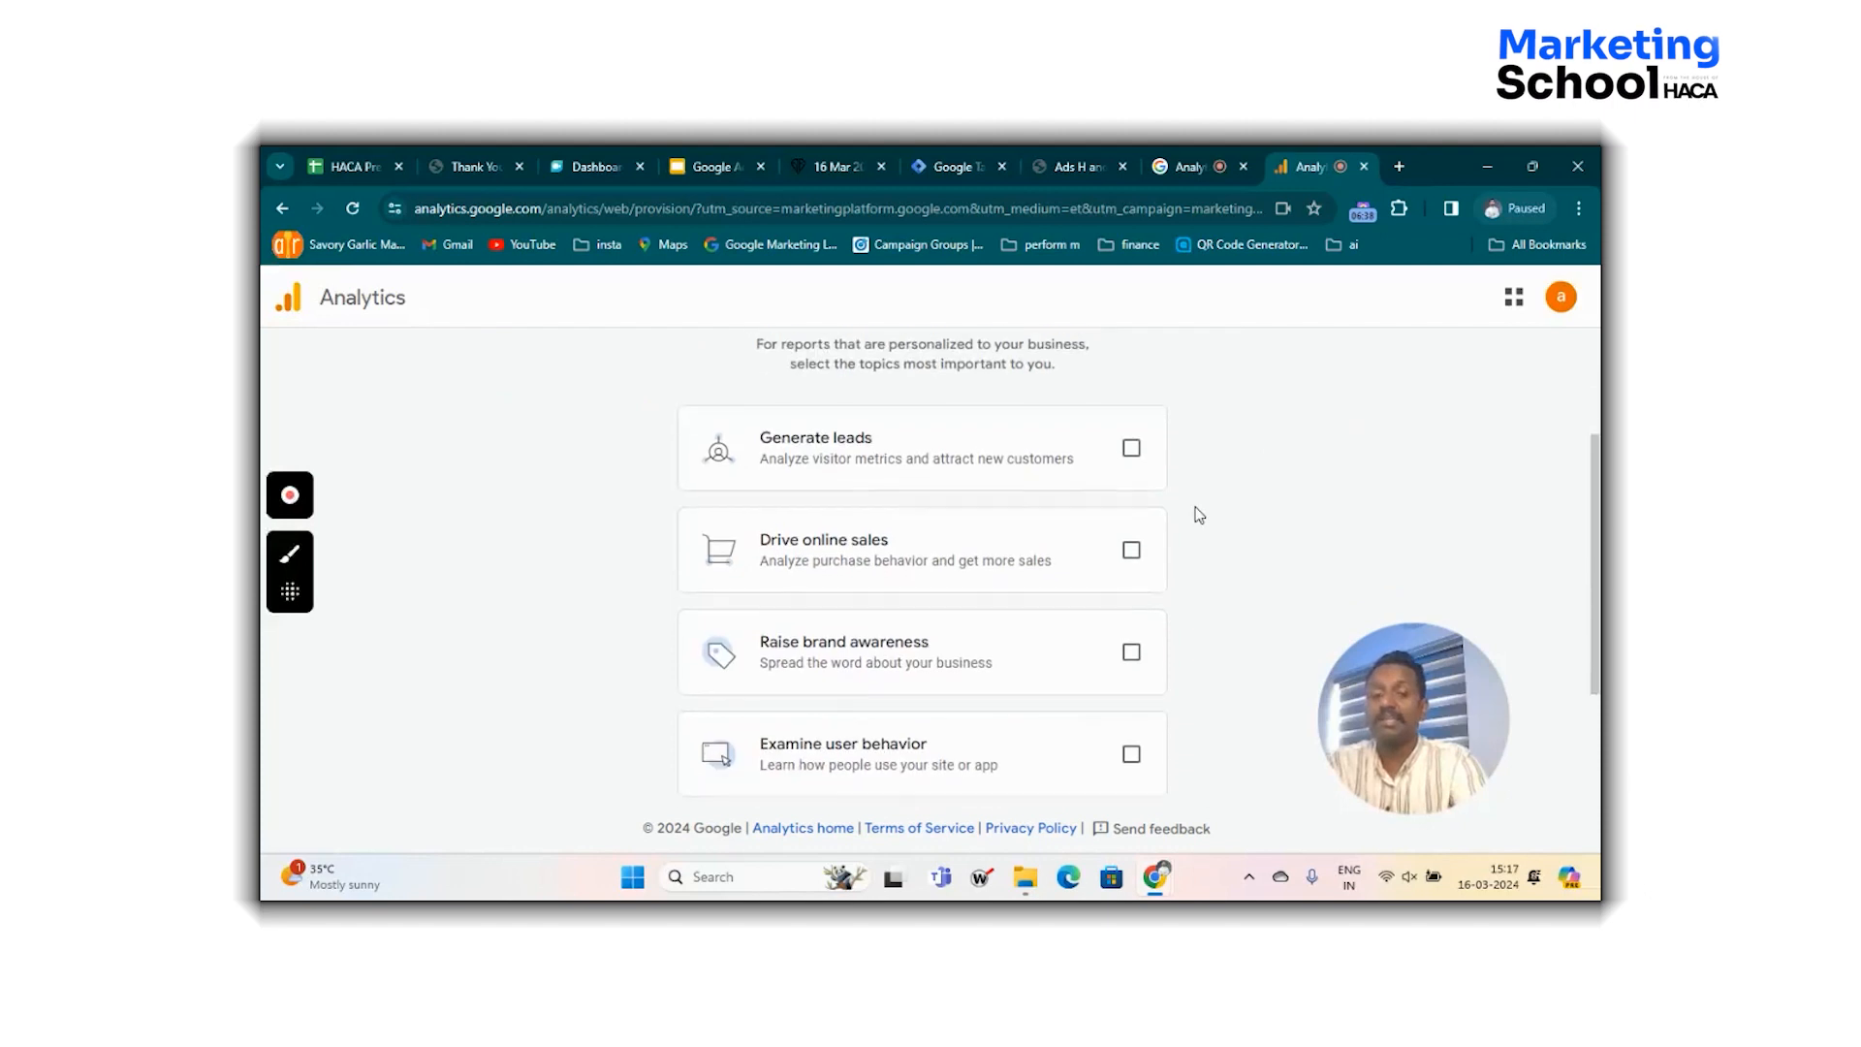
left_click(1132, 448)
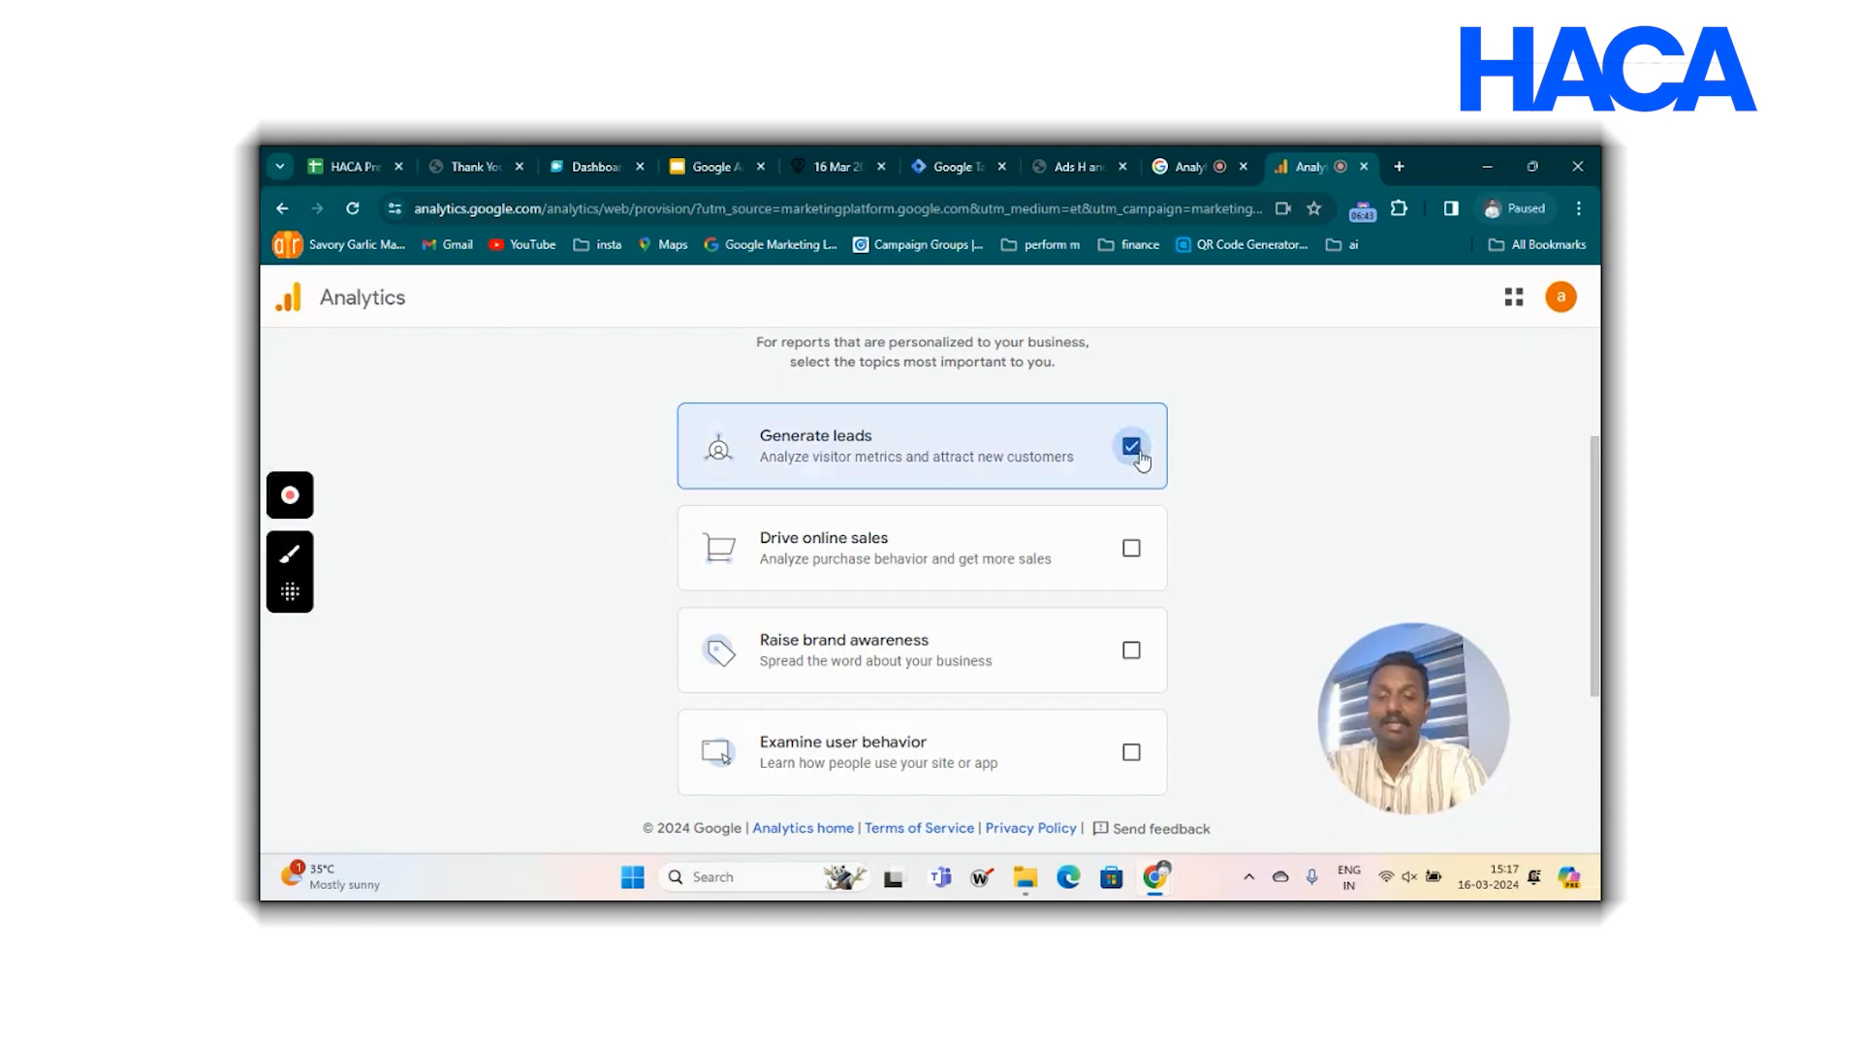
left_click(1132, 550)
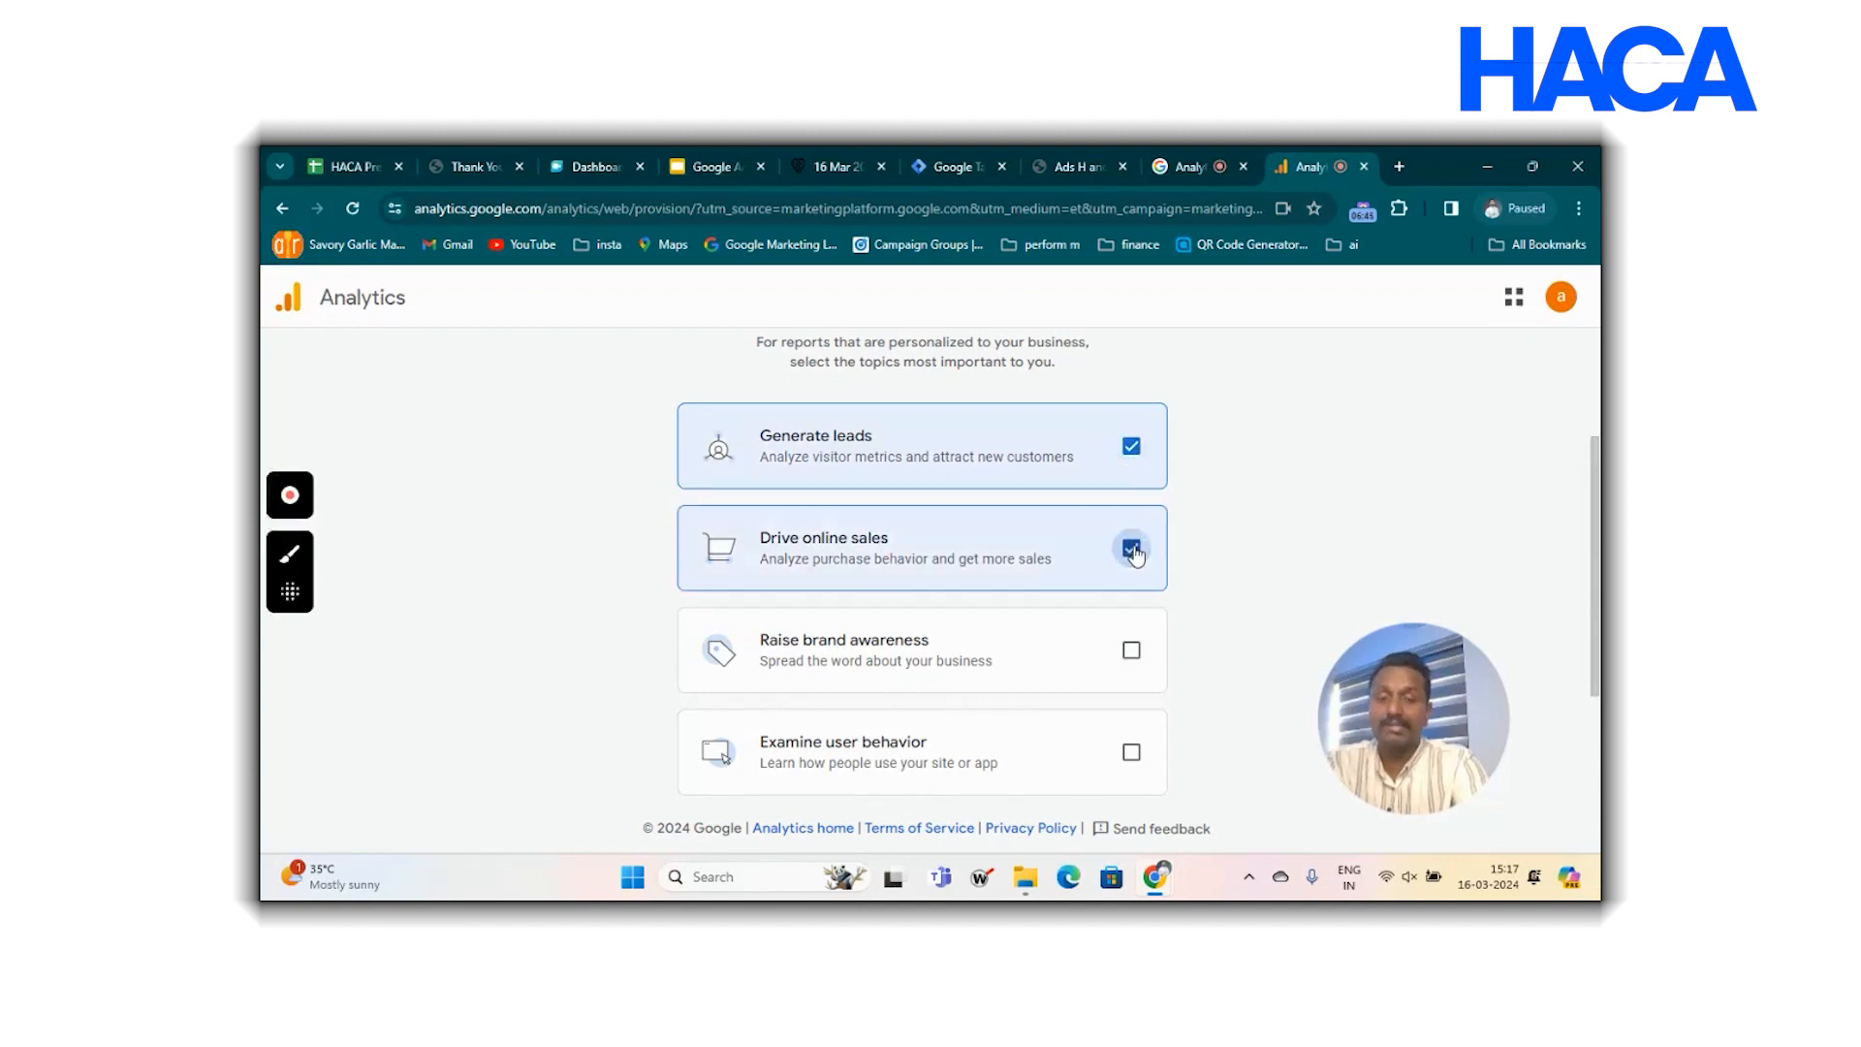
left_click(1130, 649)
scroll(1133, 652, "down", 2)
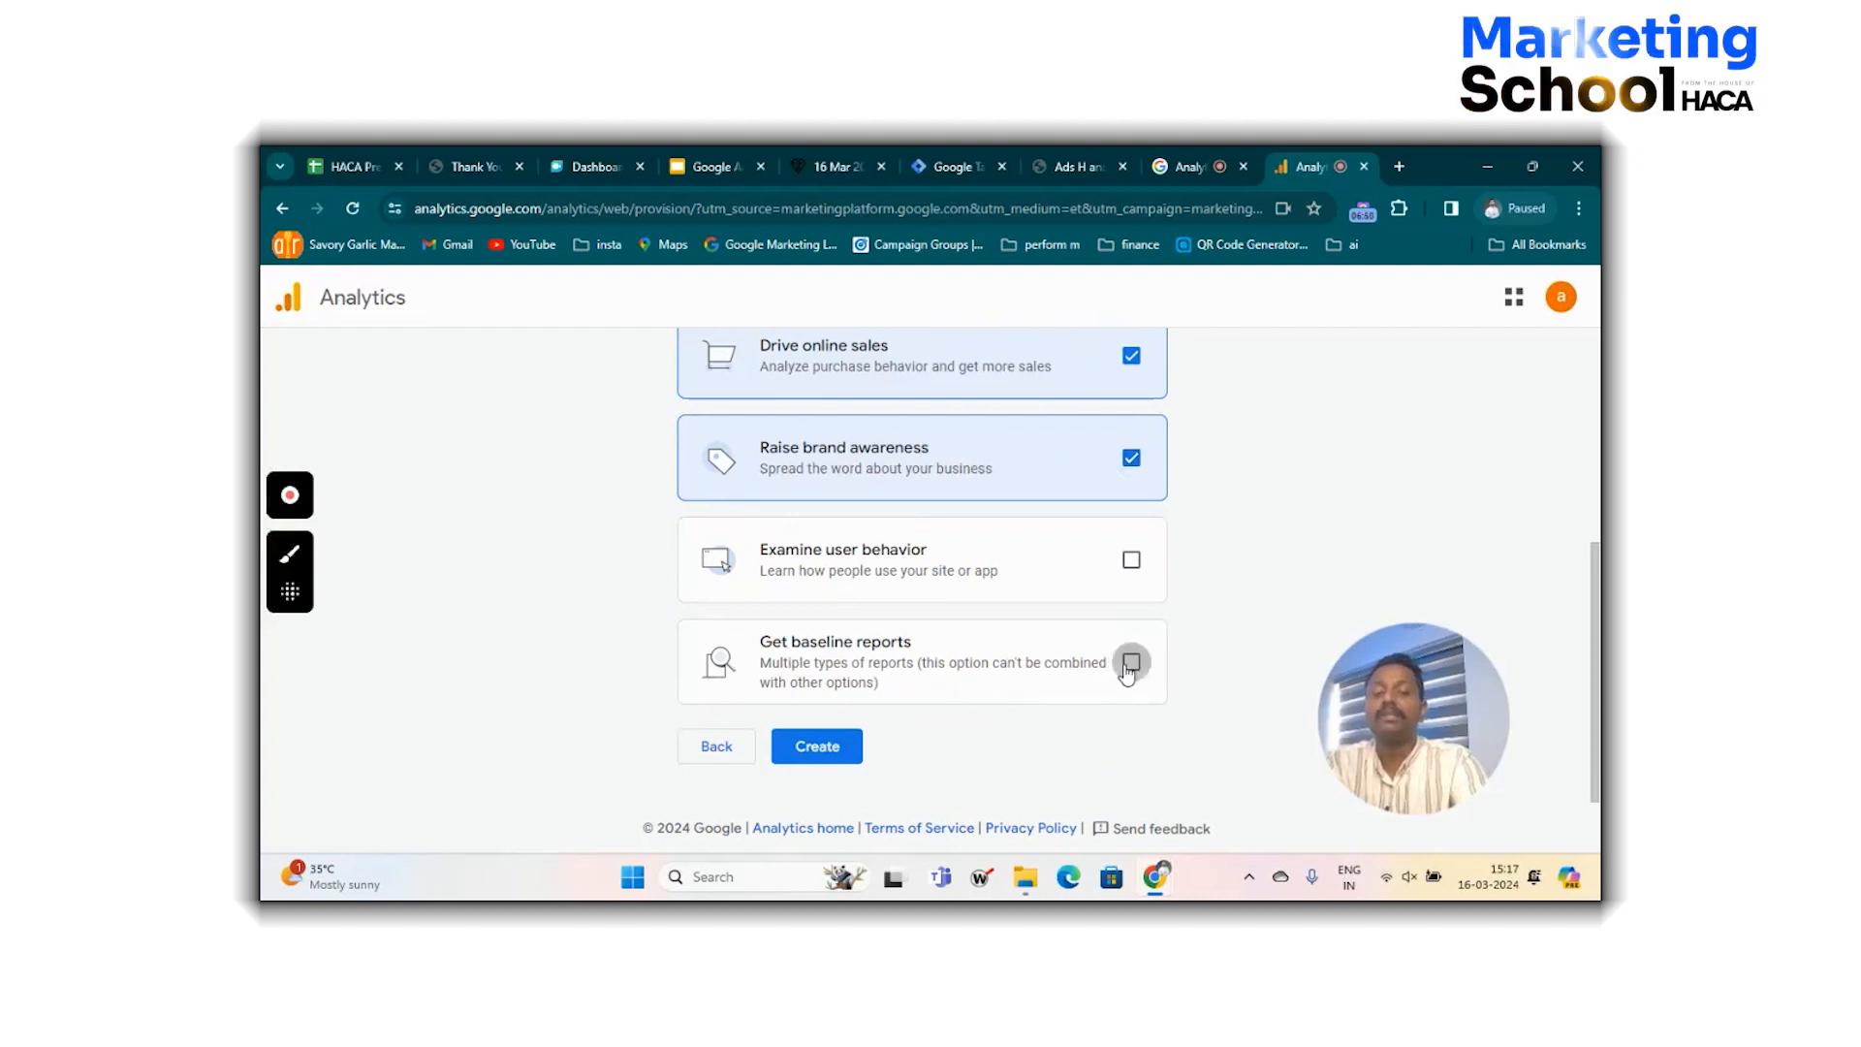
left_click(1130, 661)
left_click(1131, 662)
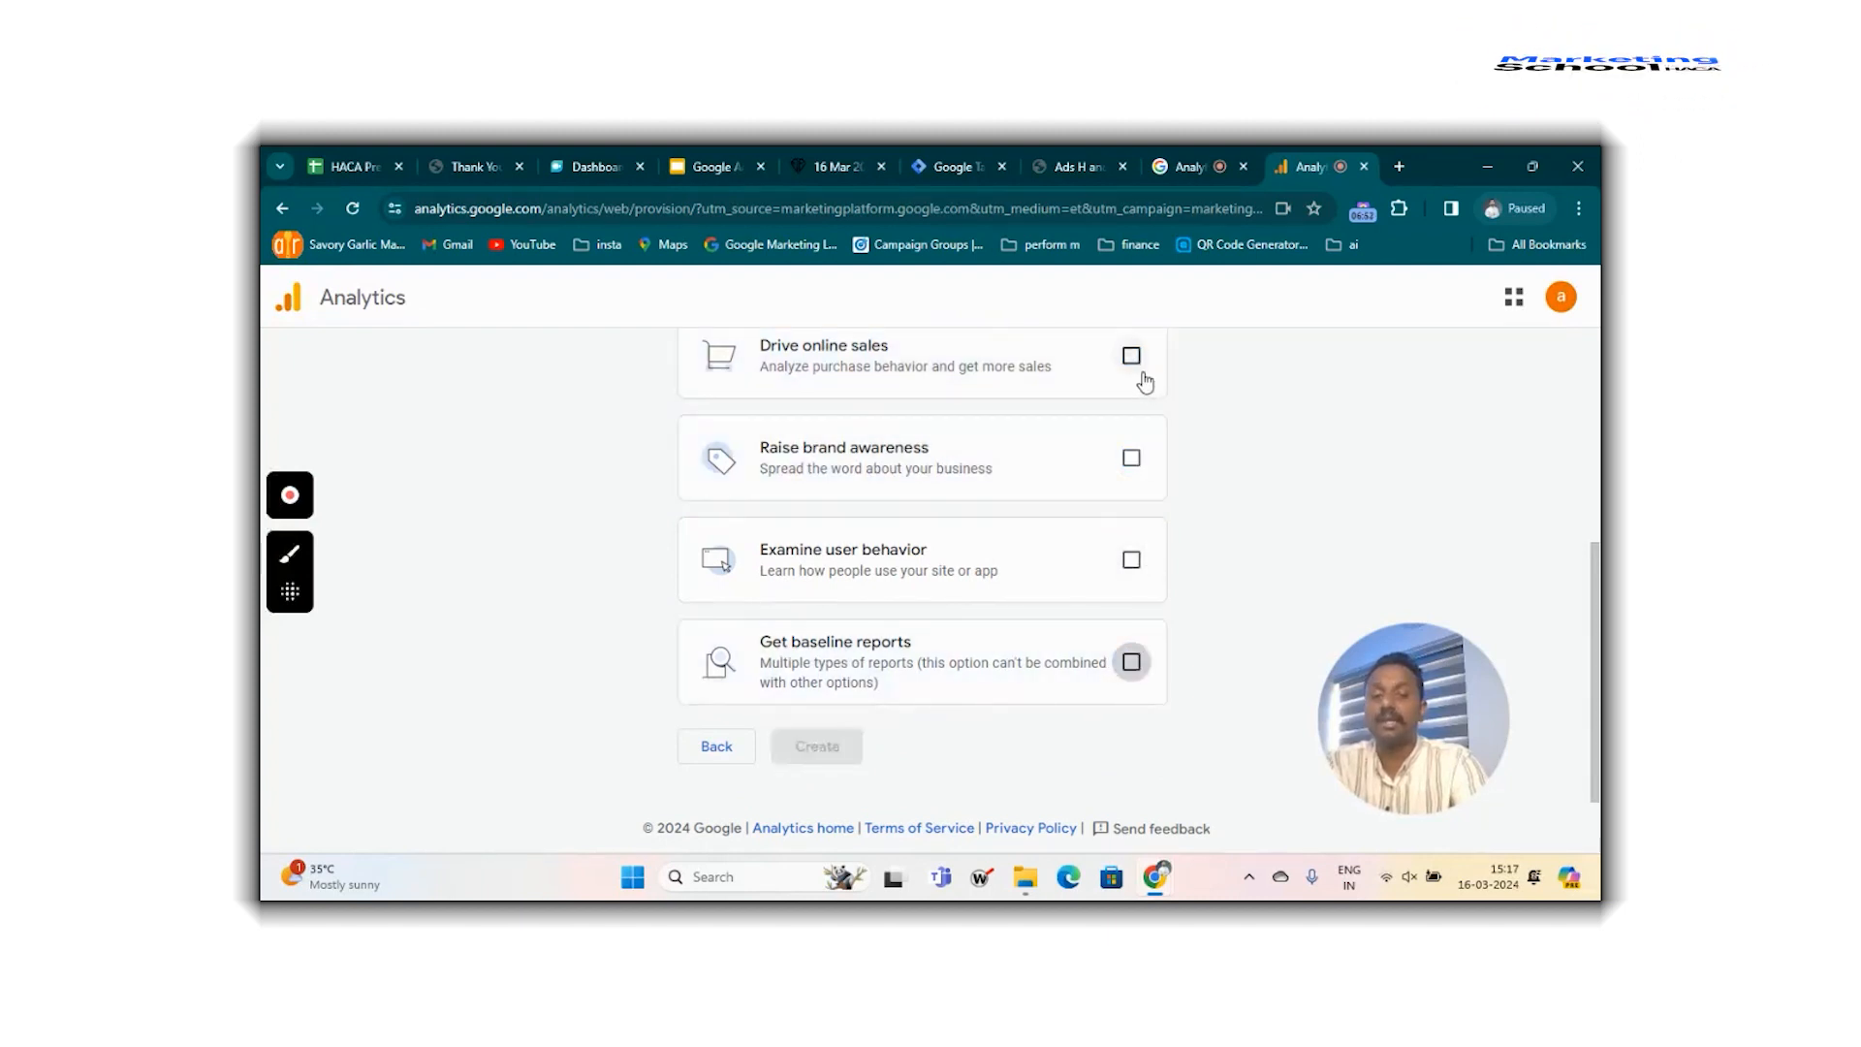
Choose Examine user behavior, Raise brand awareness, Drive online sales and Generate leads as the business objectives, and create the property.
left_click(1120, 561)
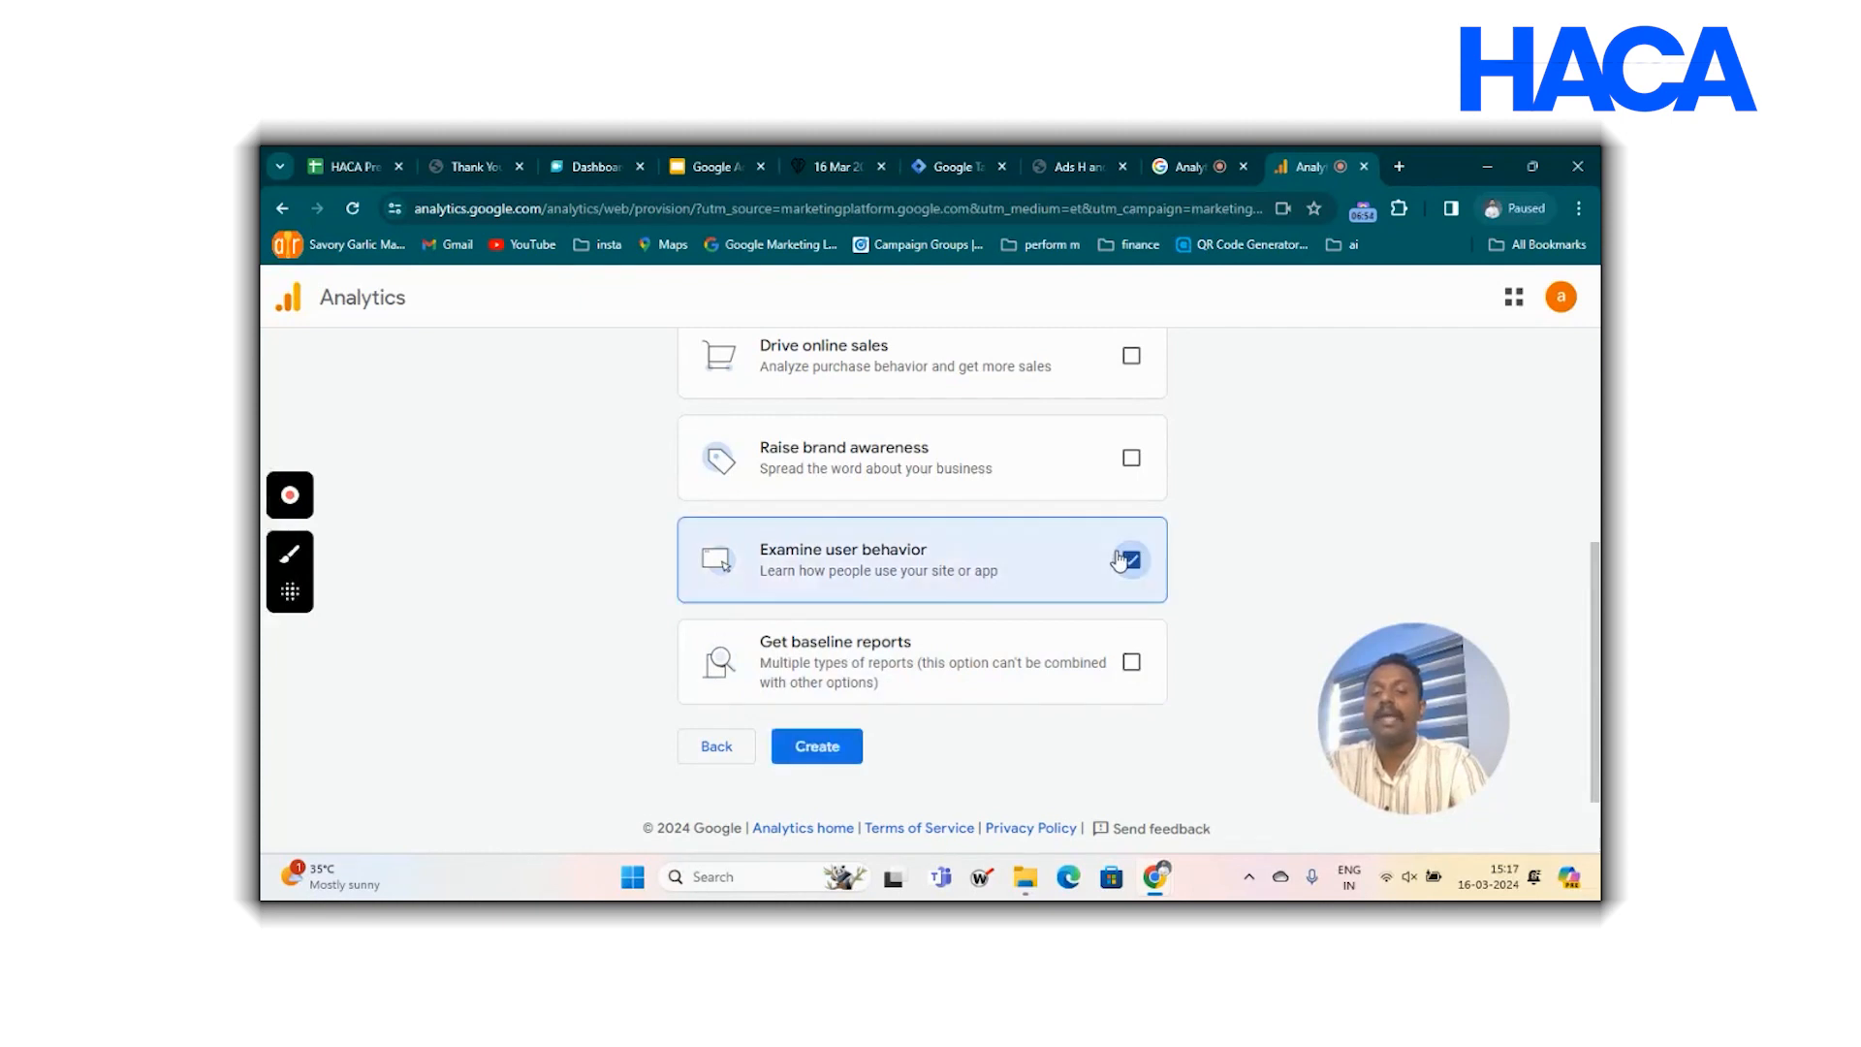
left_click(1132, 460)
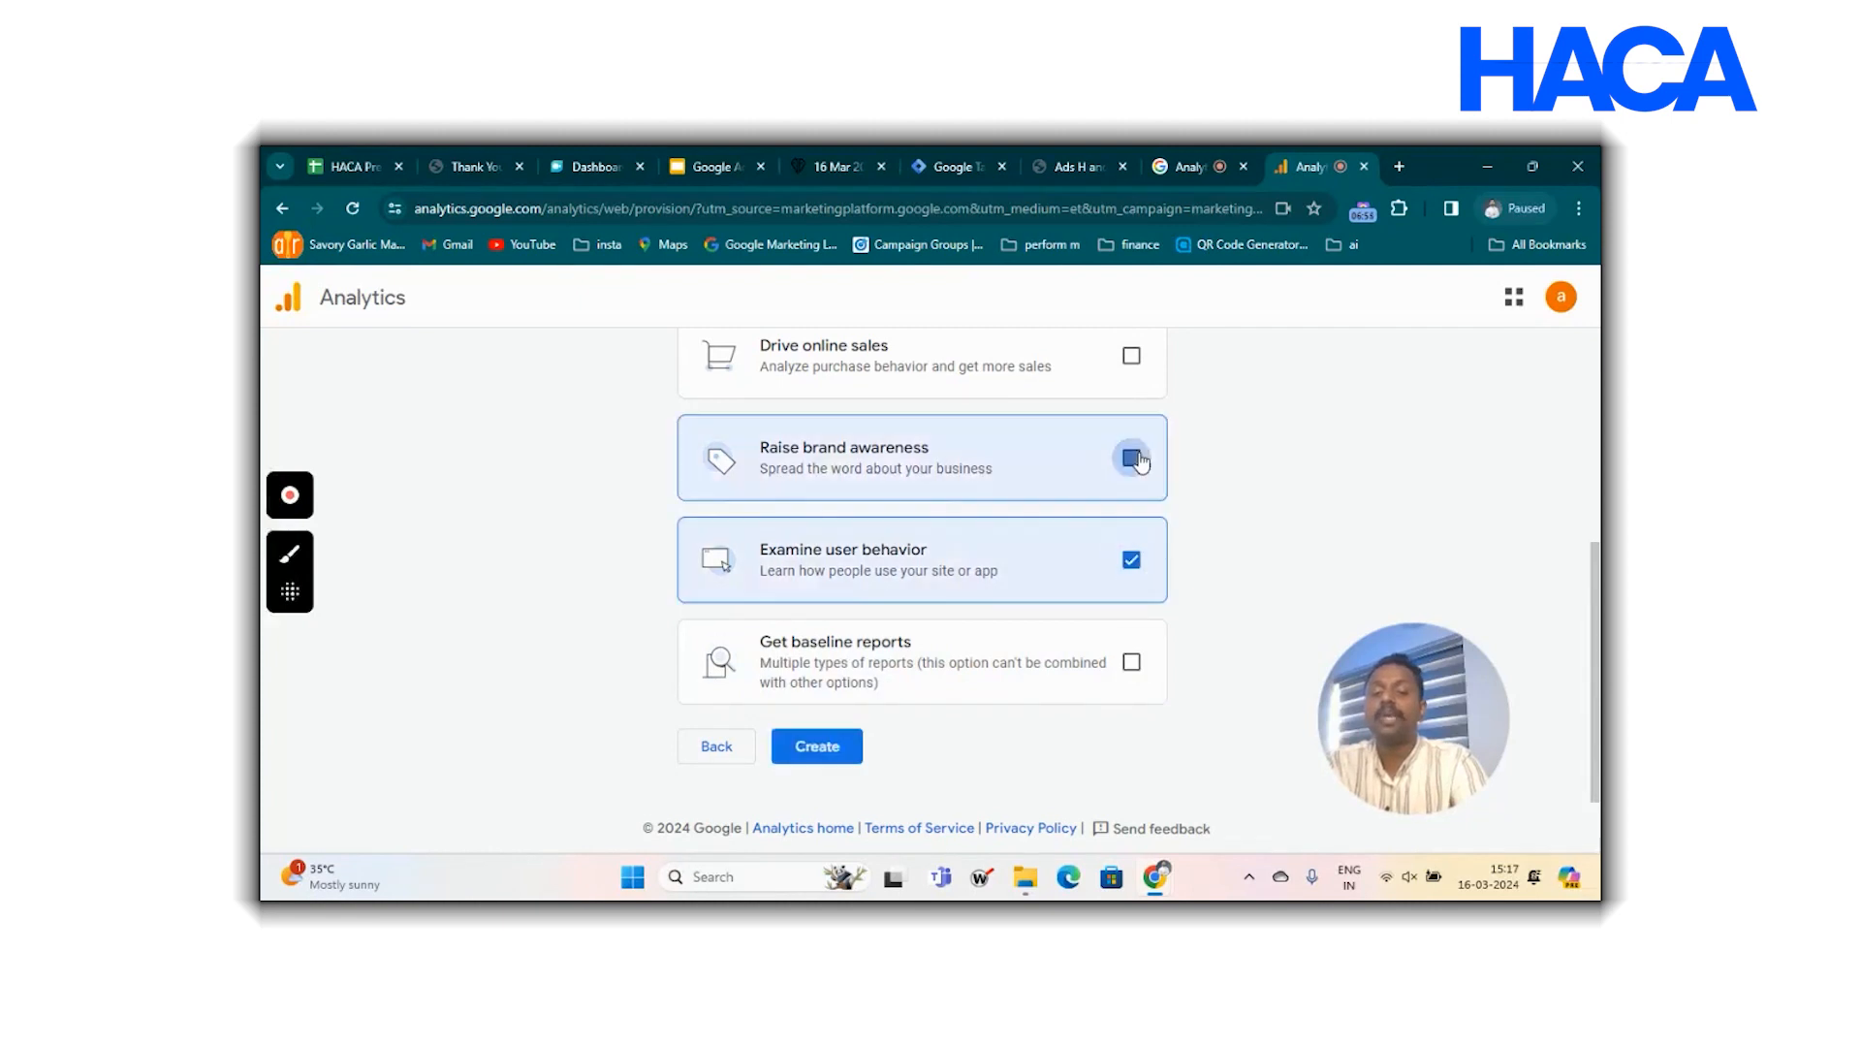
left_click(1128, 357)
scroll(1124, 363, "up", 2)
left_click(1131, 390)
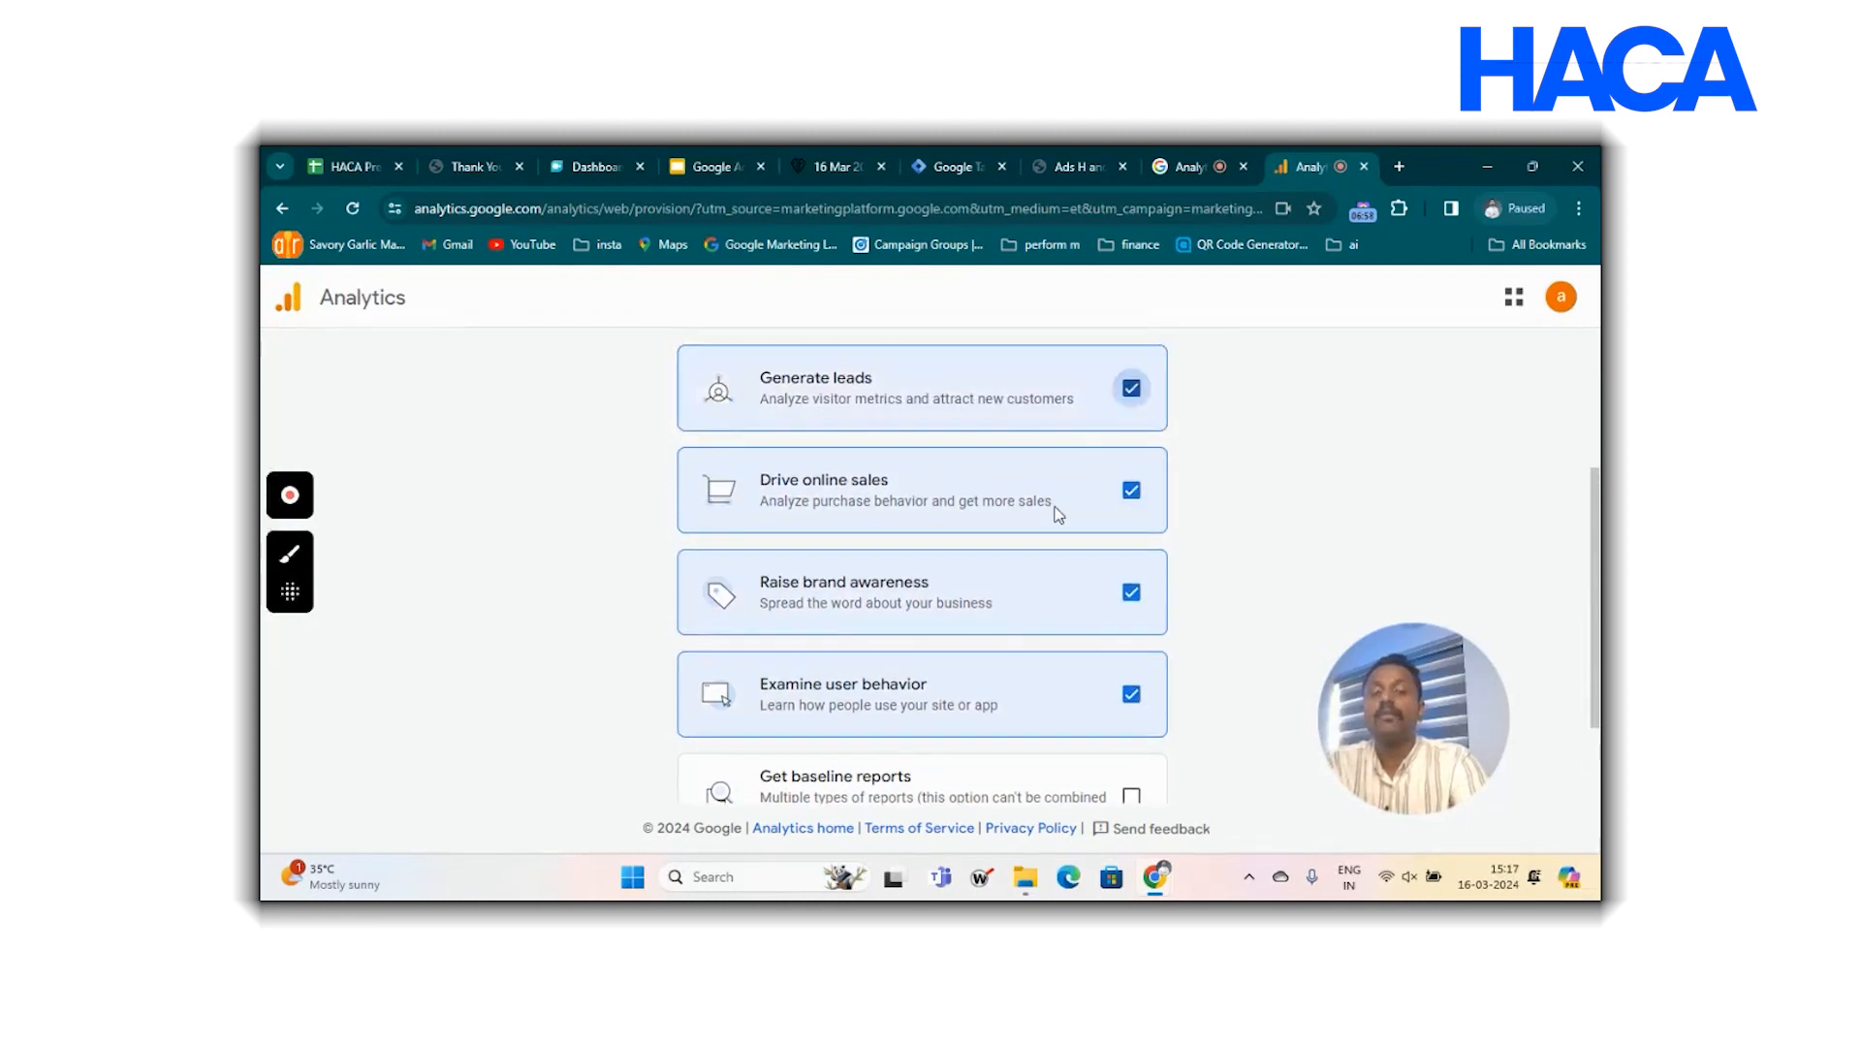
scroll(1058, 514, "down", 2)
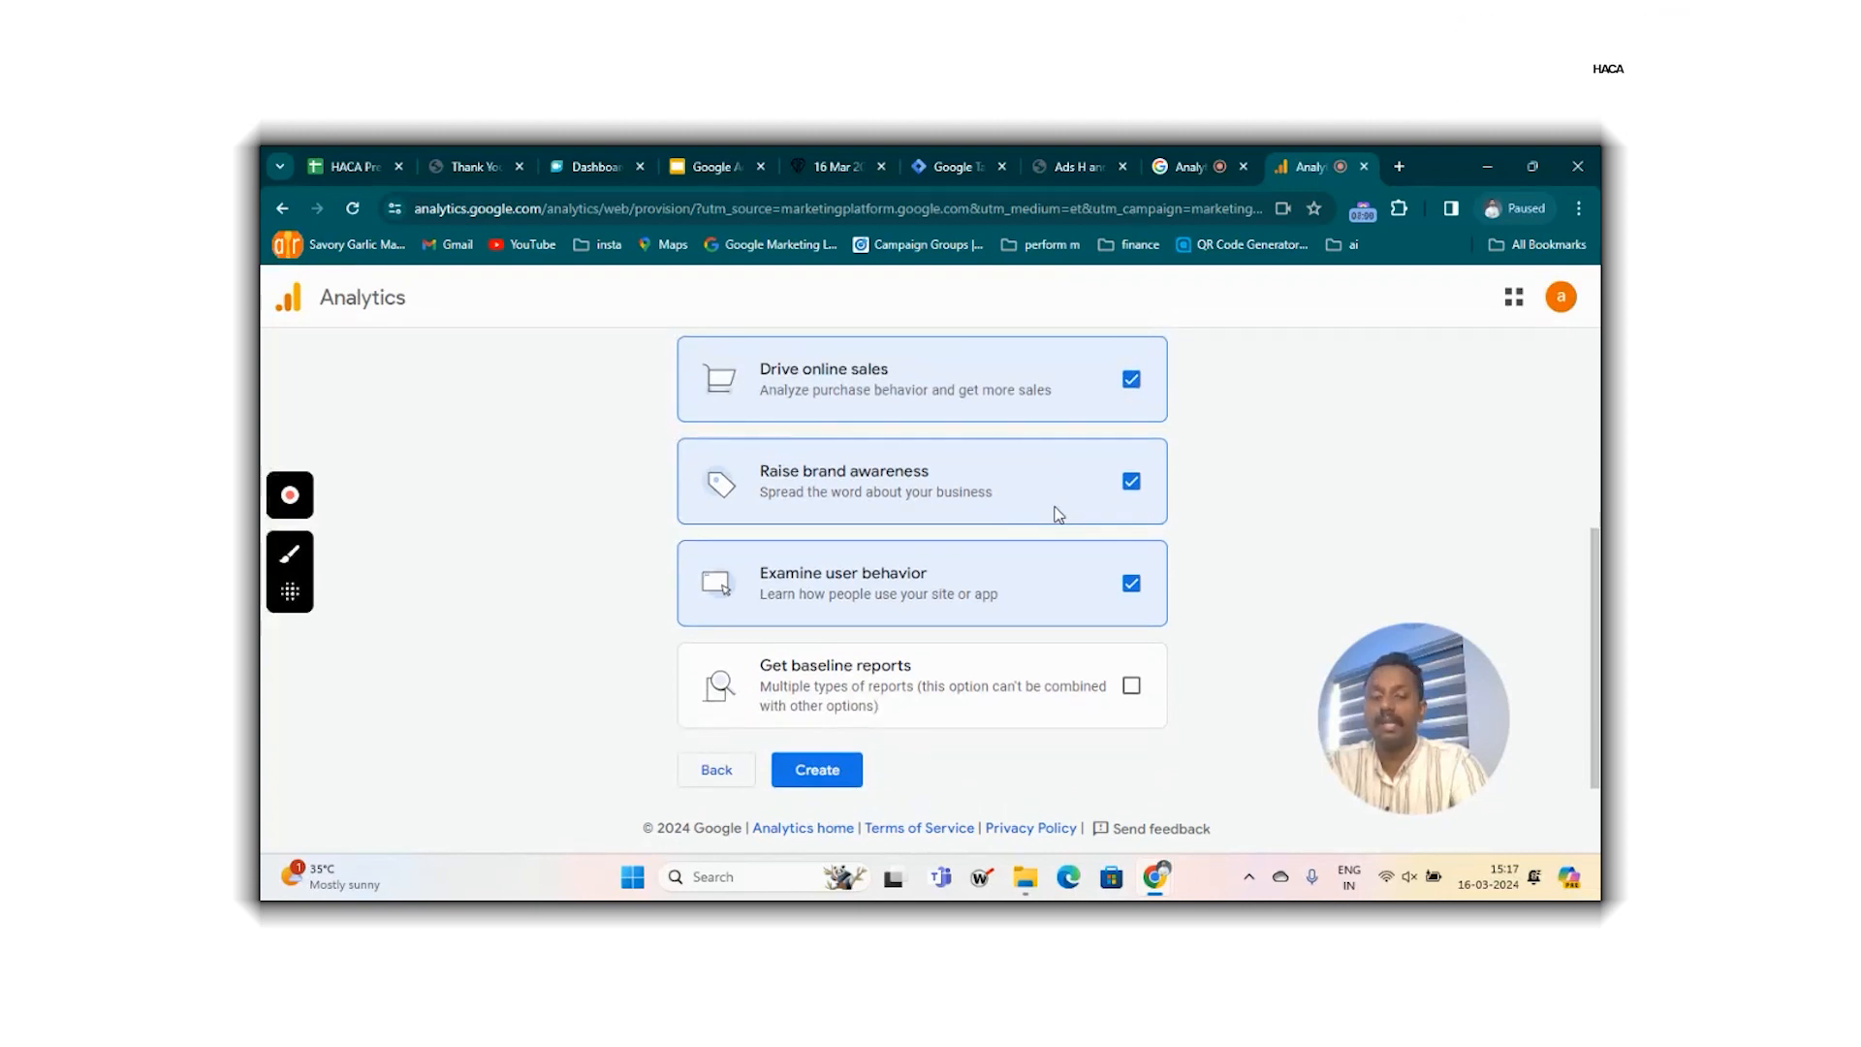
left_click(817, 771)
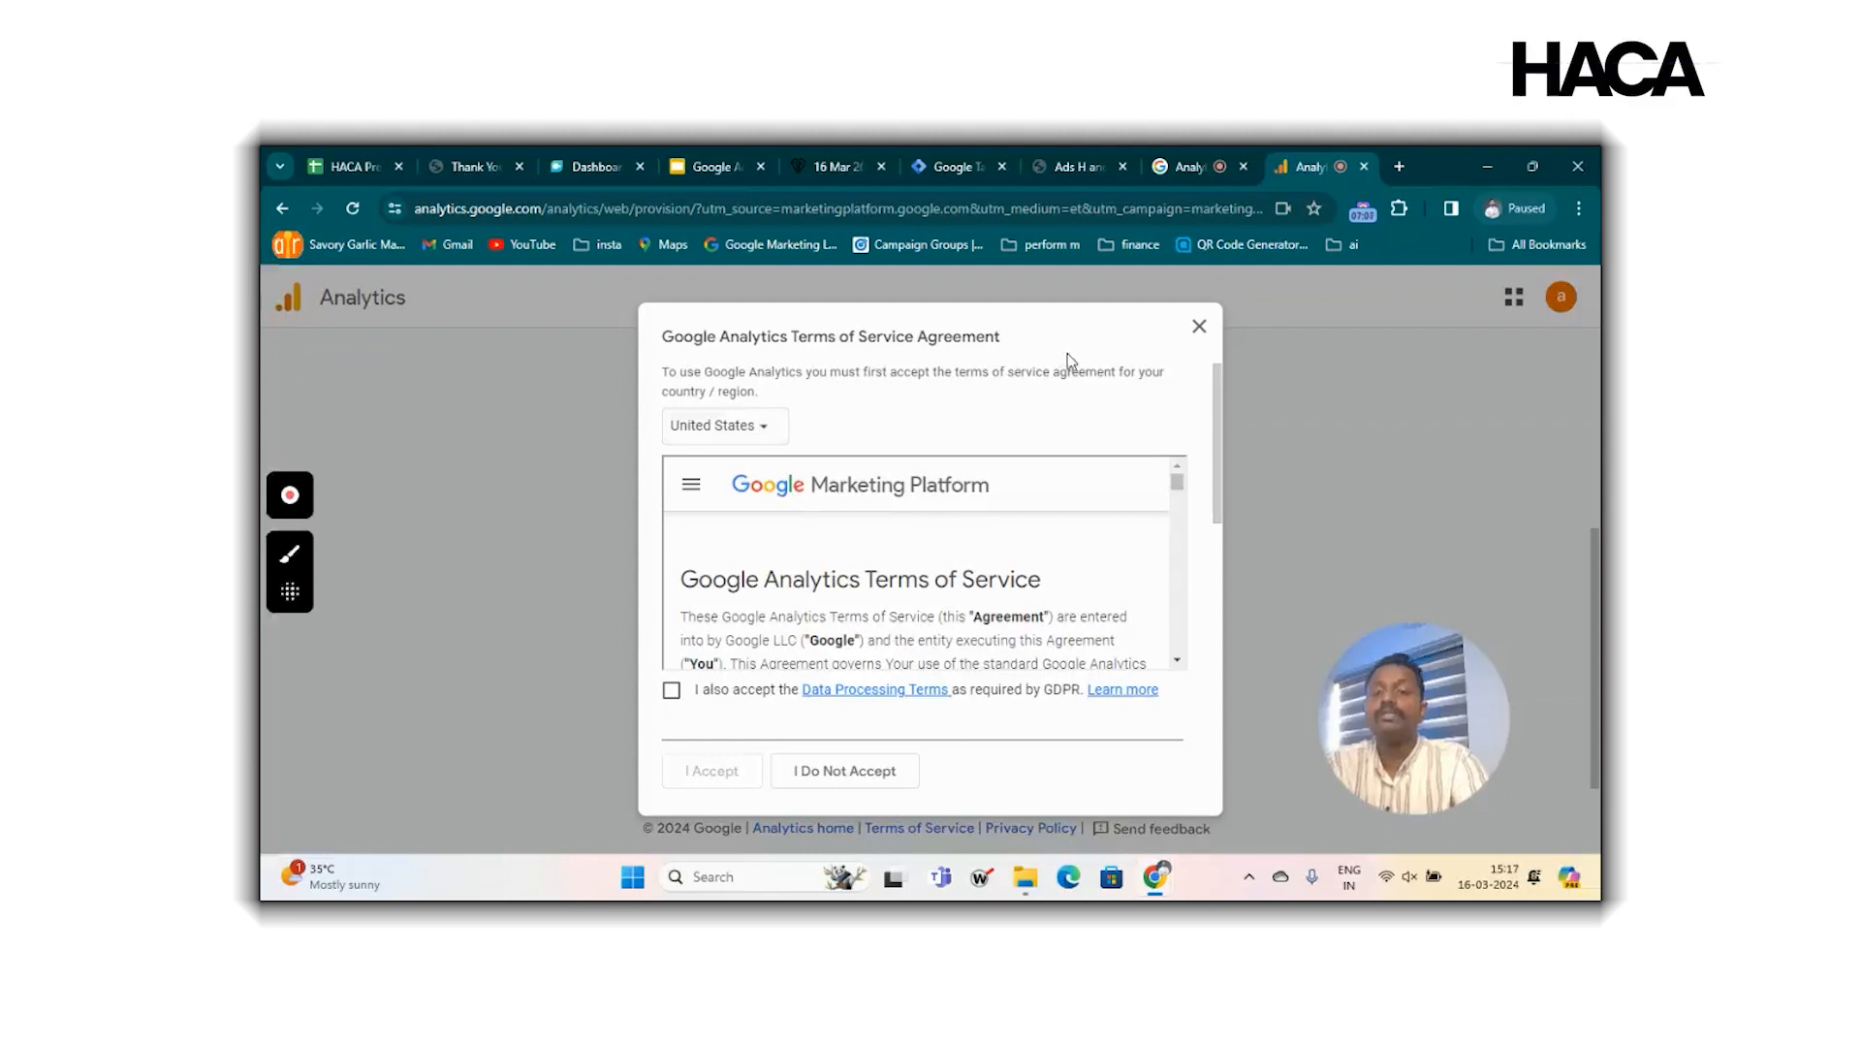
Set the Terms of Service country to India and accept the Data Processing Terms required by GDPR.
left_click(754, 427)
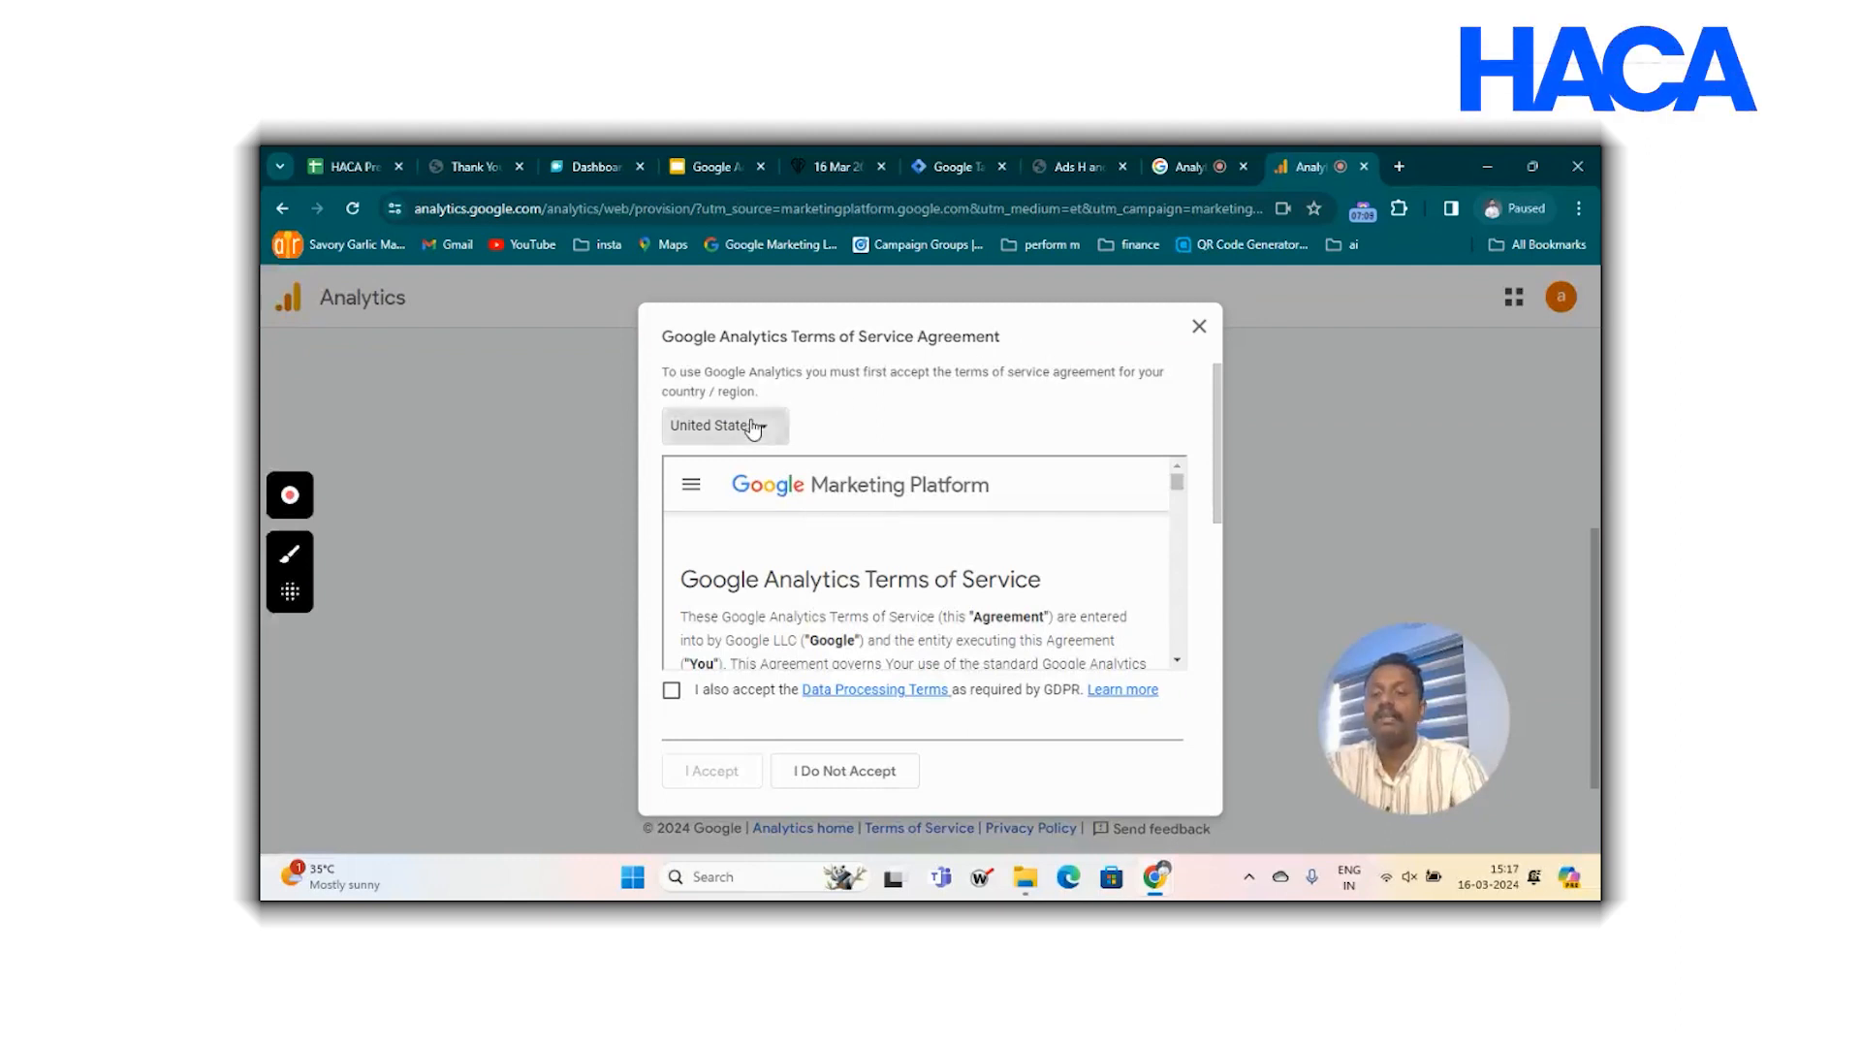
type("india")
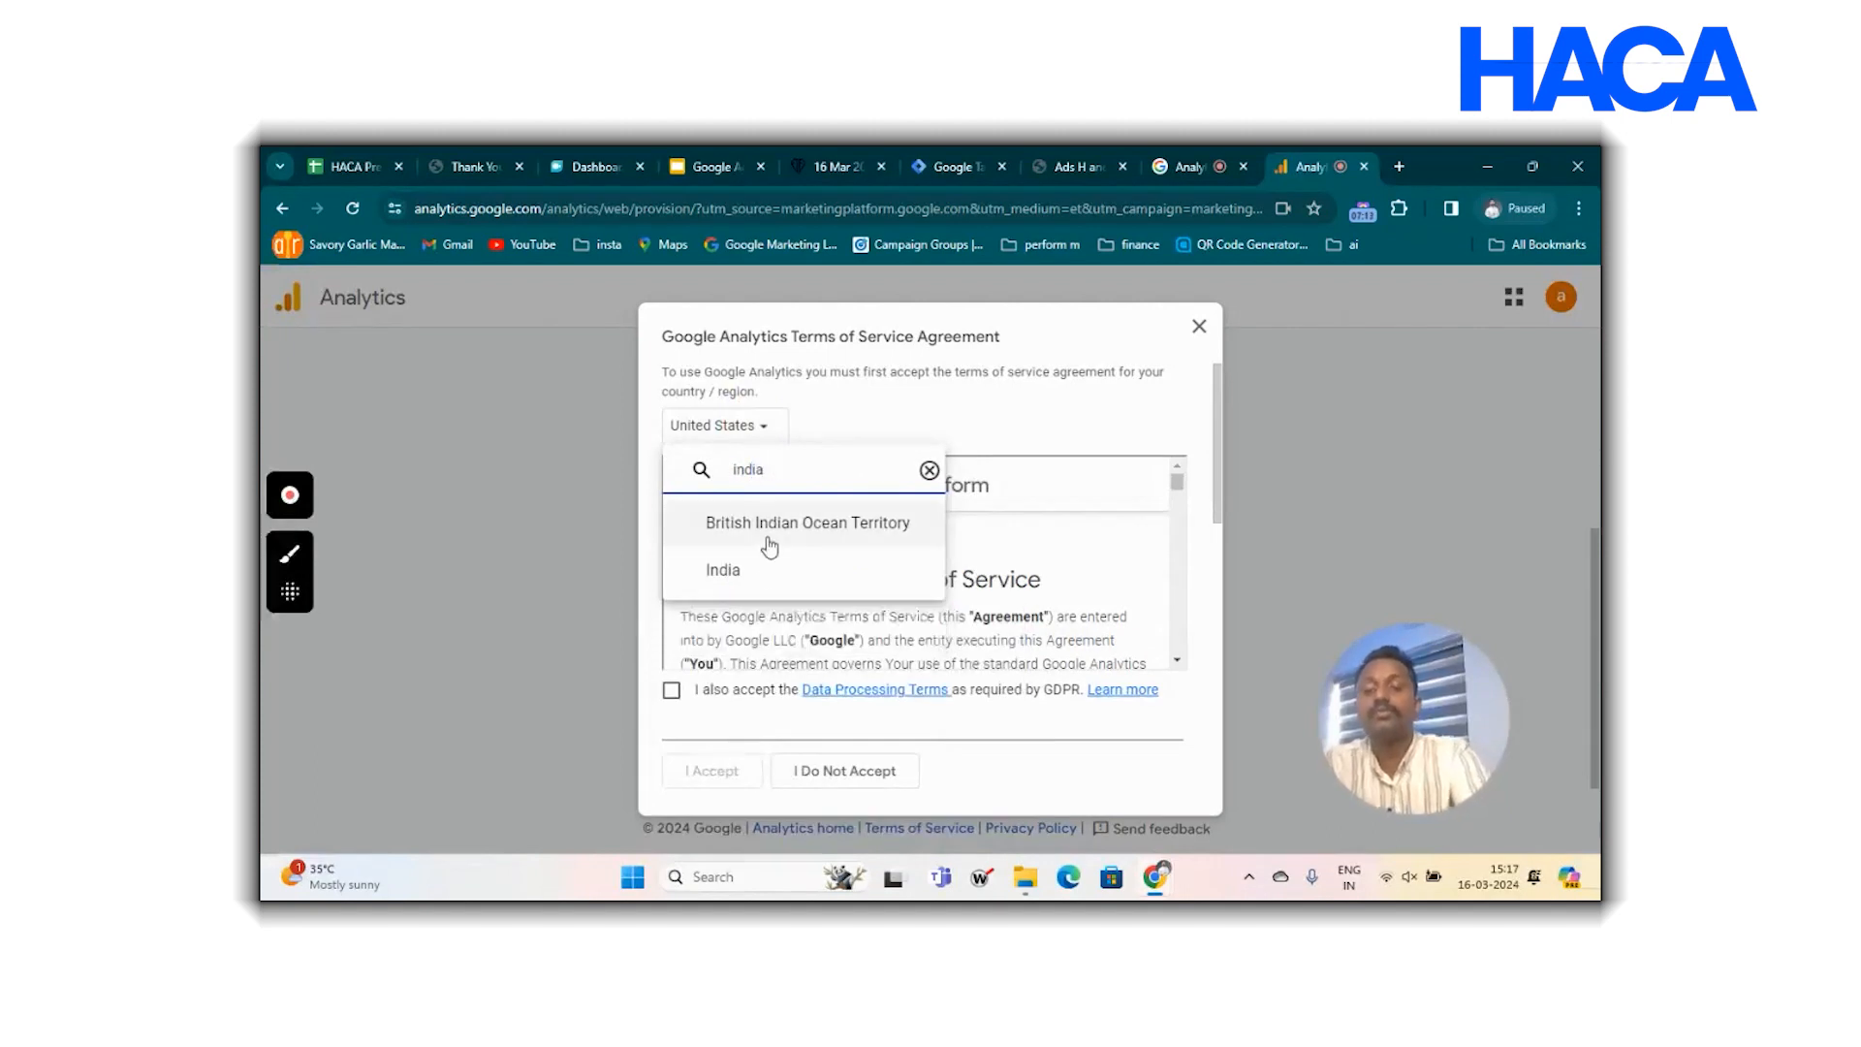
left_click(739, 569)
left_click(671, 691)
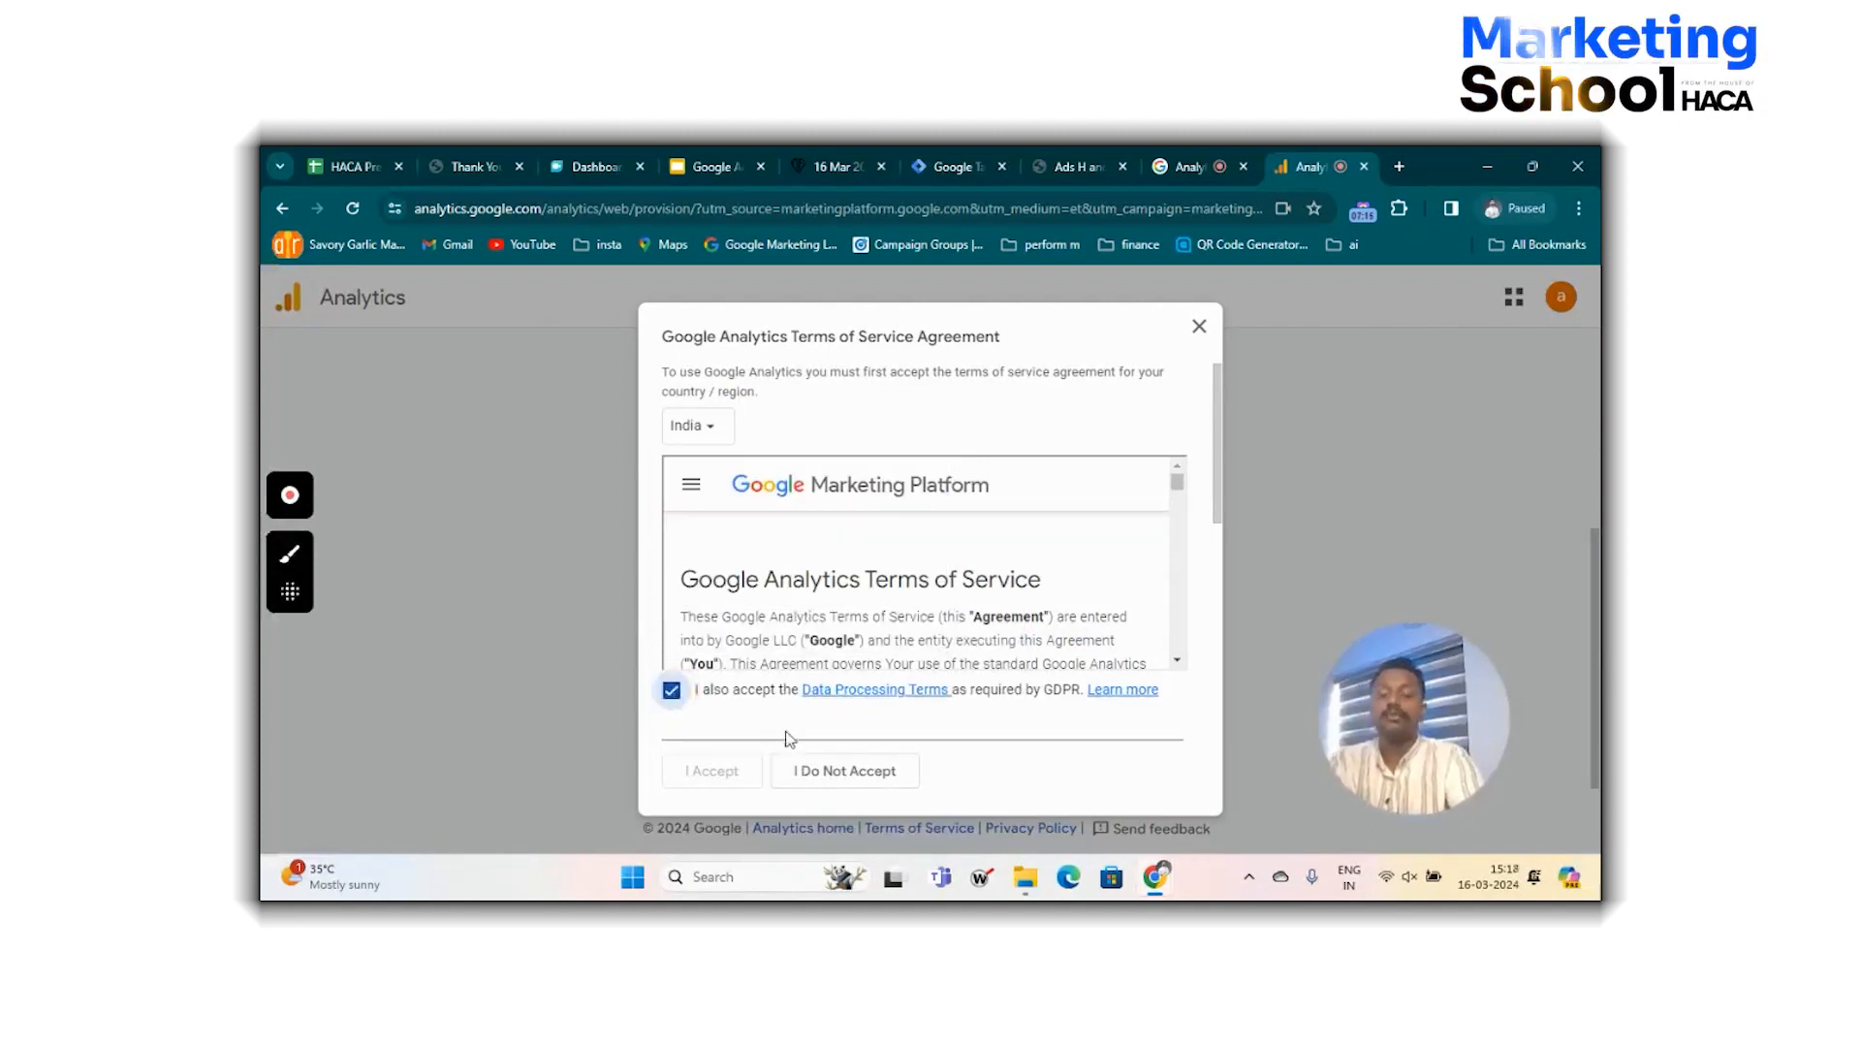
Accept the Measurement Controller-Controller Data Protection Terms and agree to the Google Analytics Terms of Service.
scroll(882, 628, "down", 10)
scroll(882, 628, "down", 15)
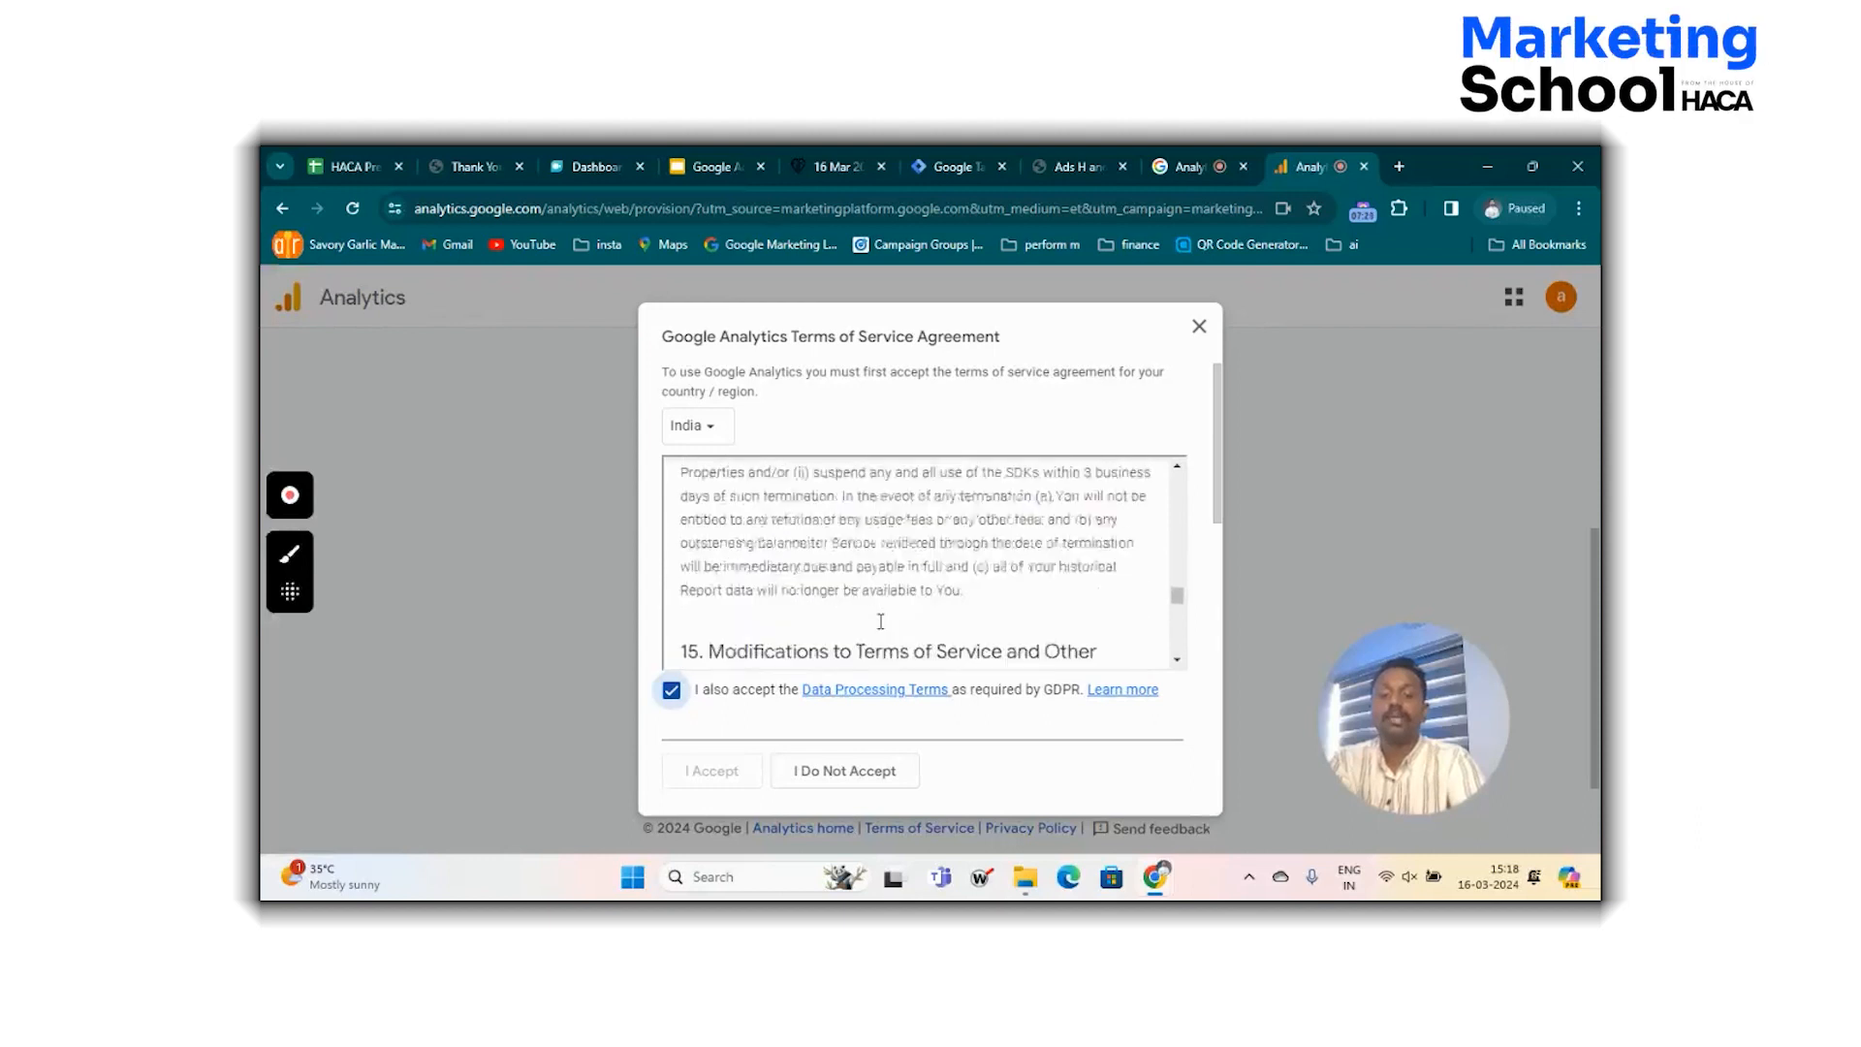
scroll(882, 628, "down", 6)
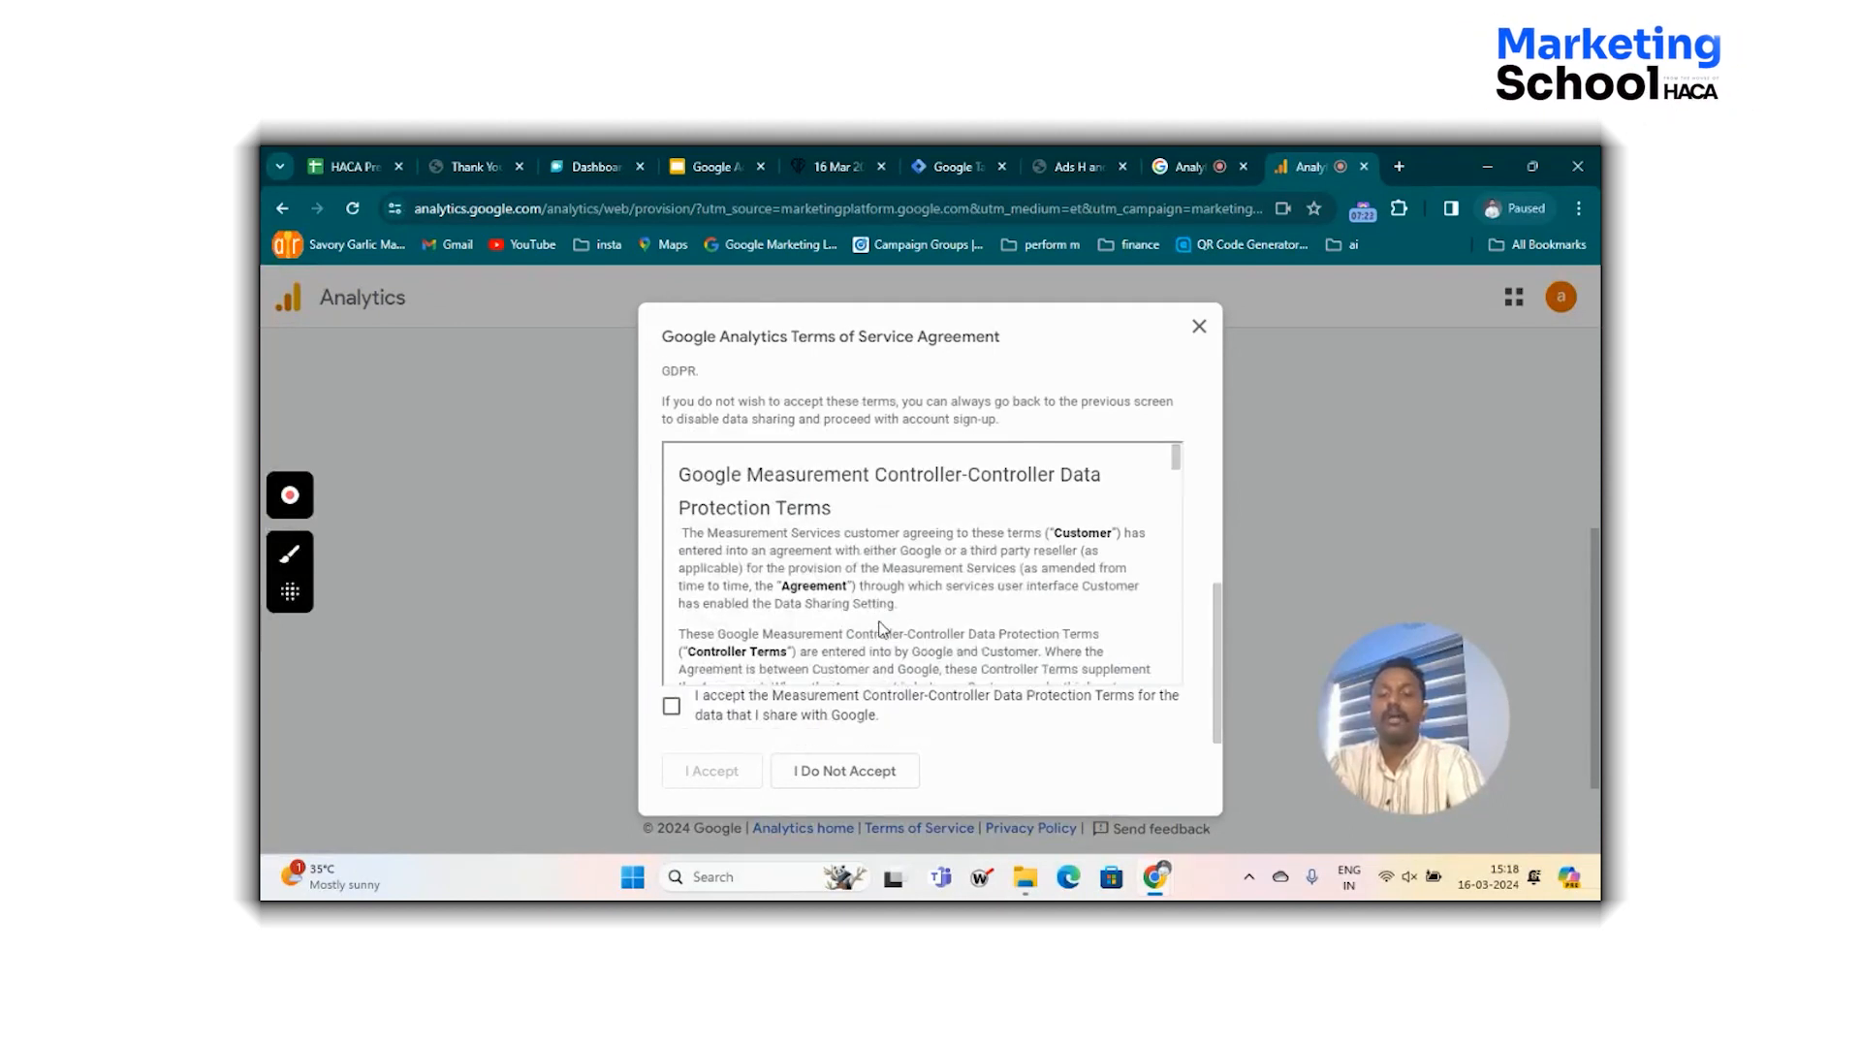
left_click(669, 709)
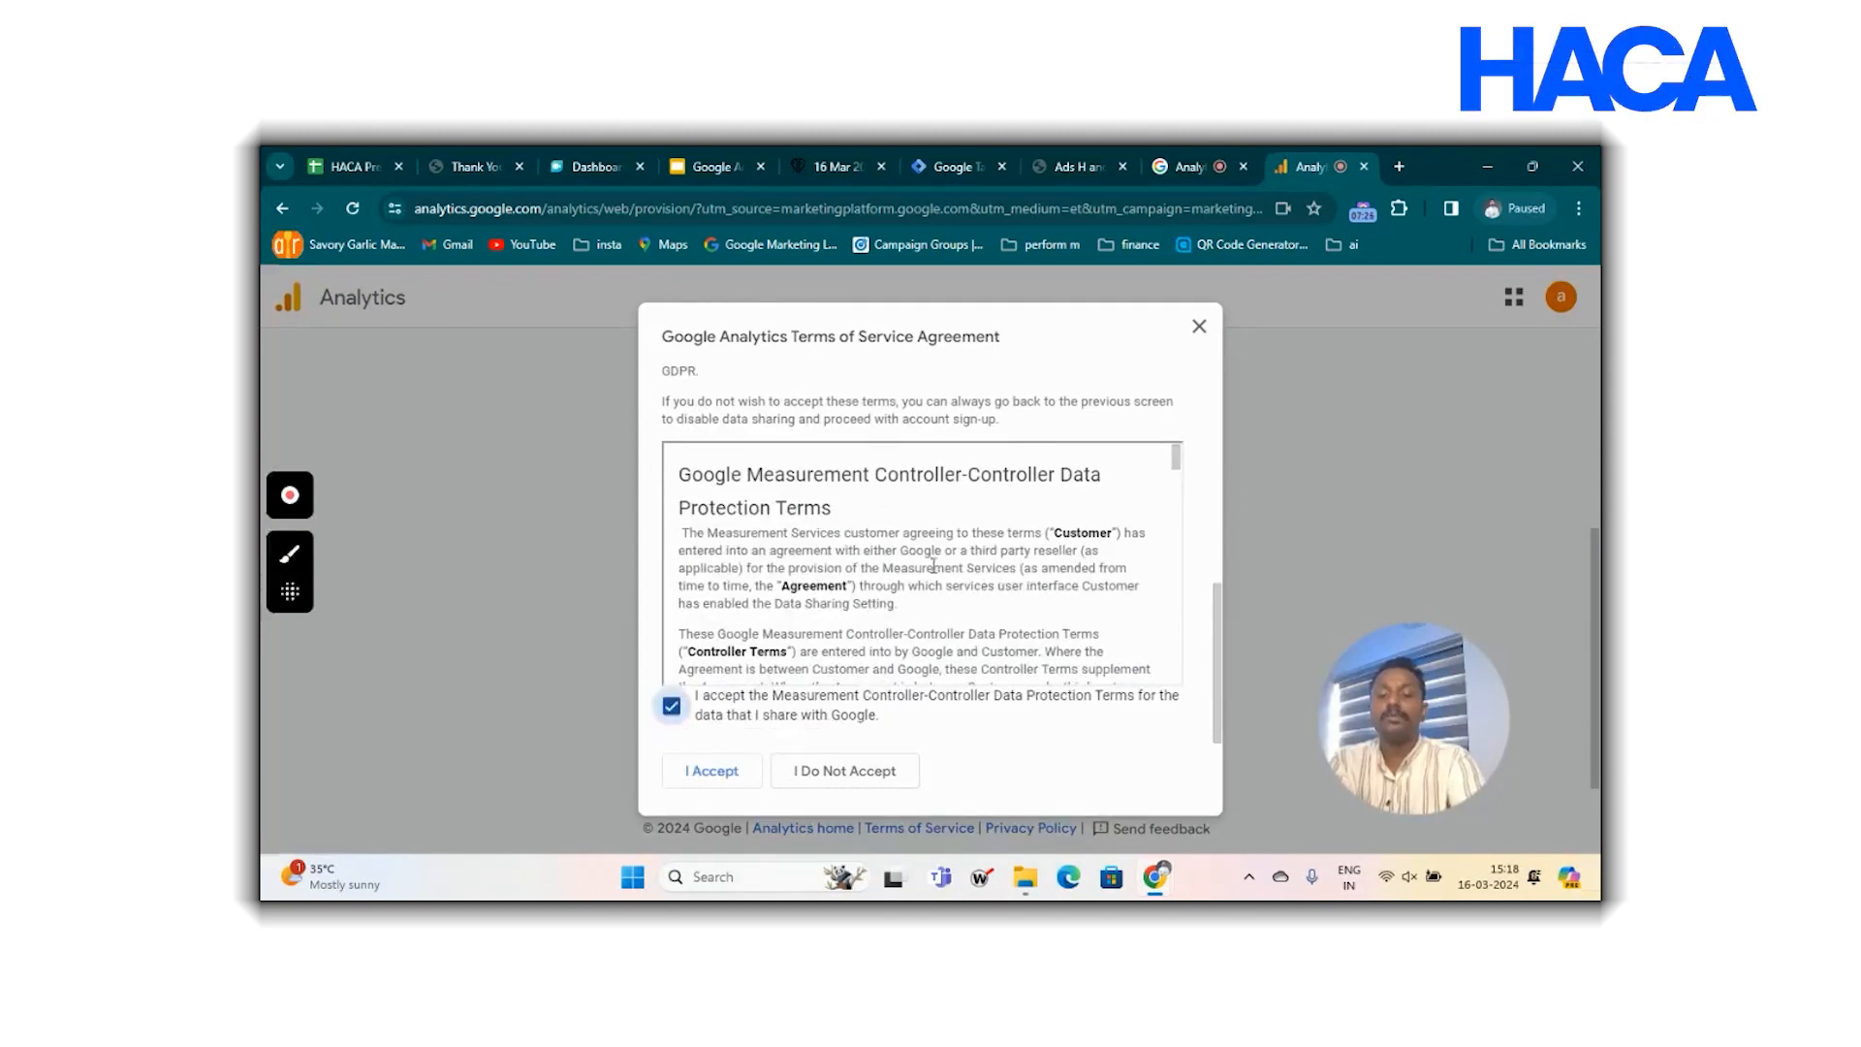
scroll(933, 565, "down", 10)
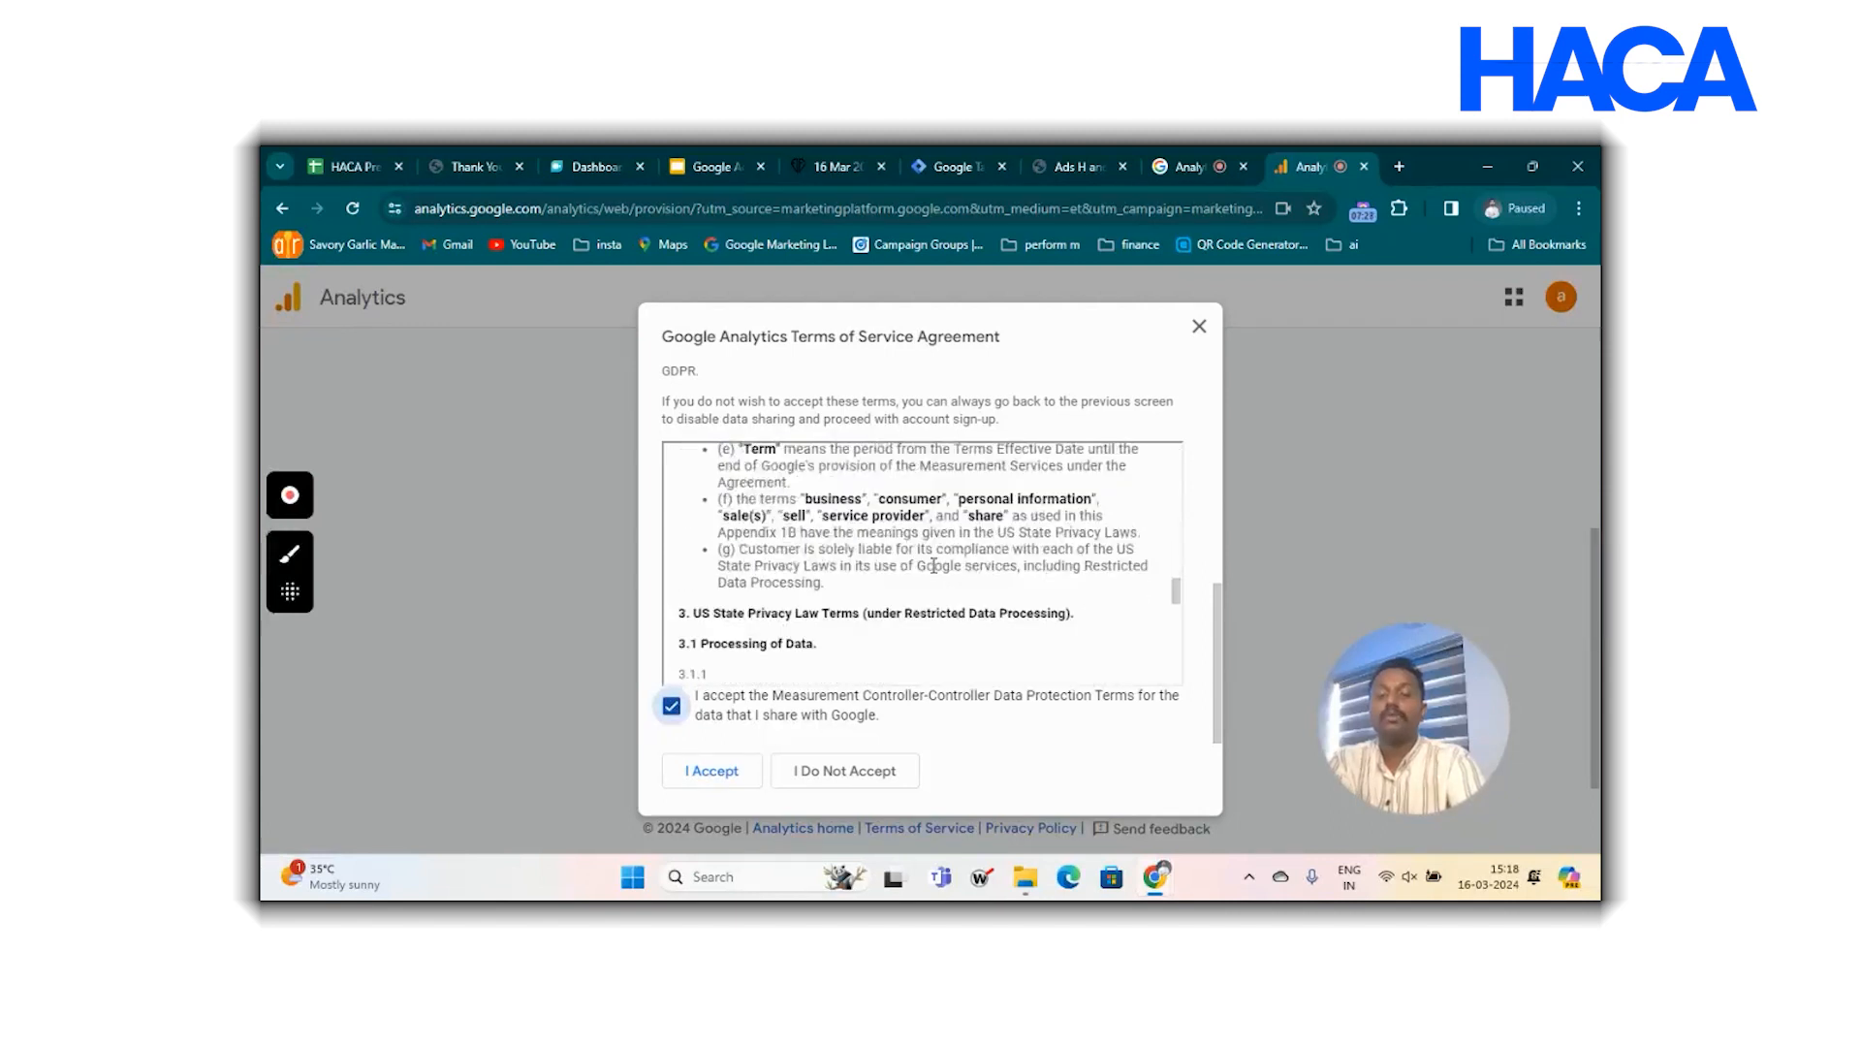
scroll(934, 567, "down", 15)
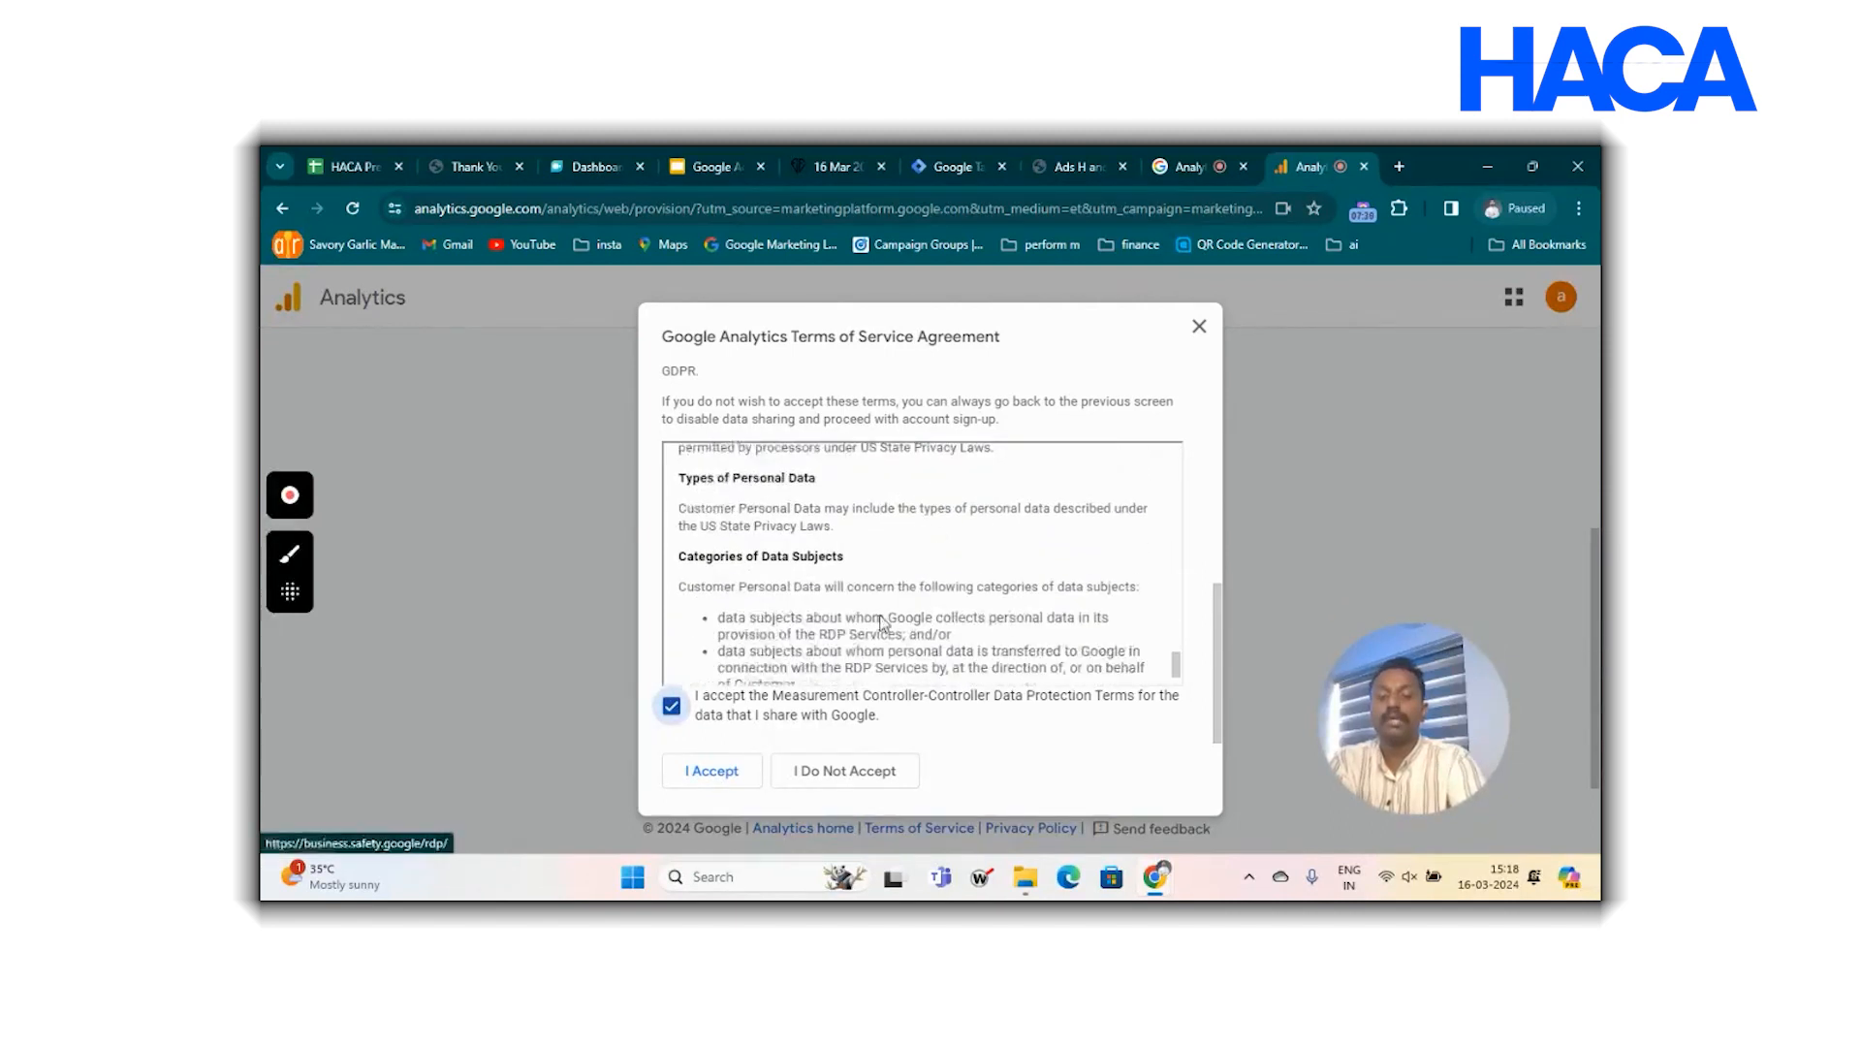
left_click(715, 771)
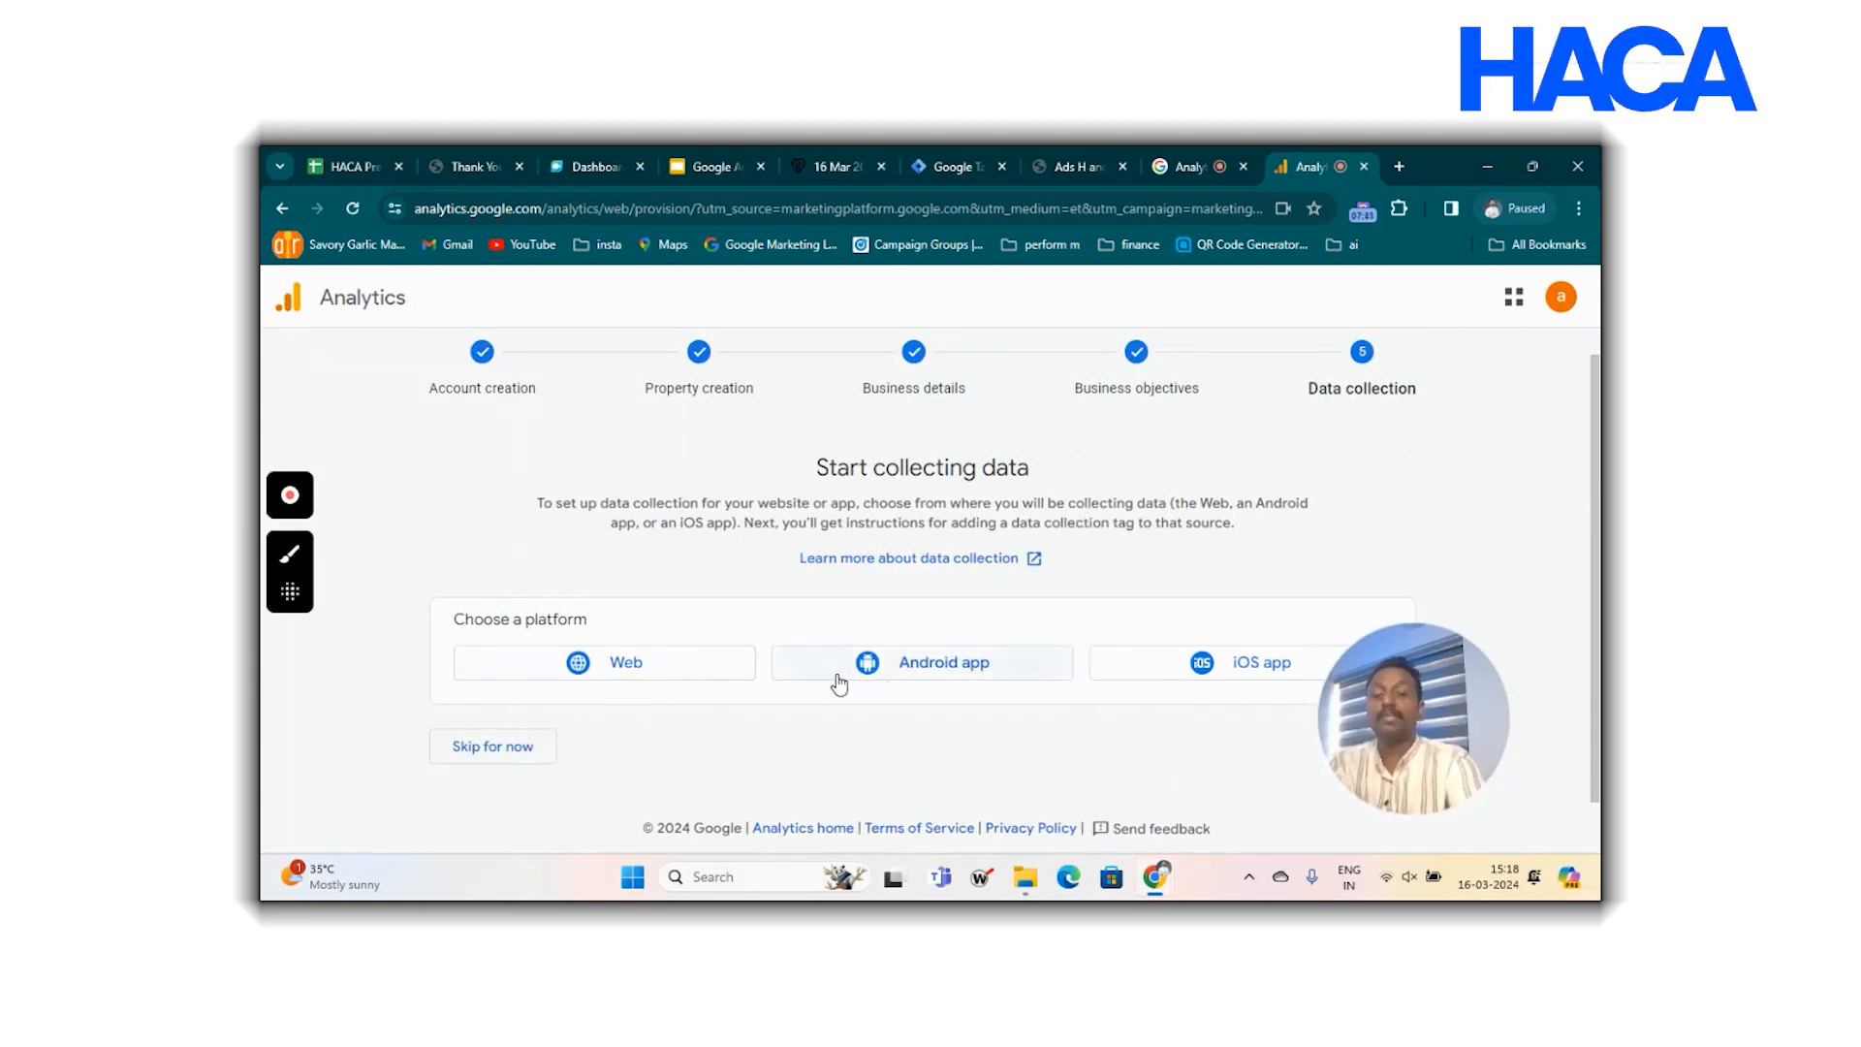
left_click(676, 673)
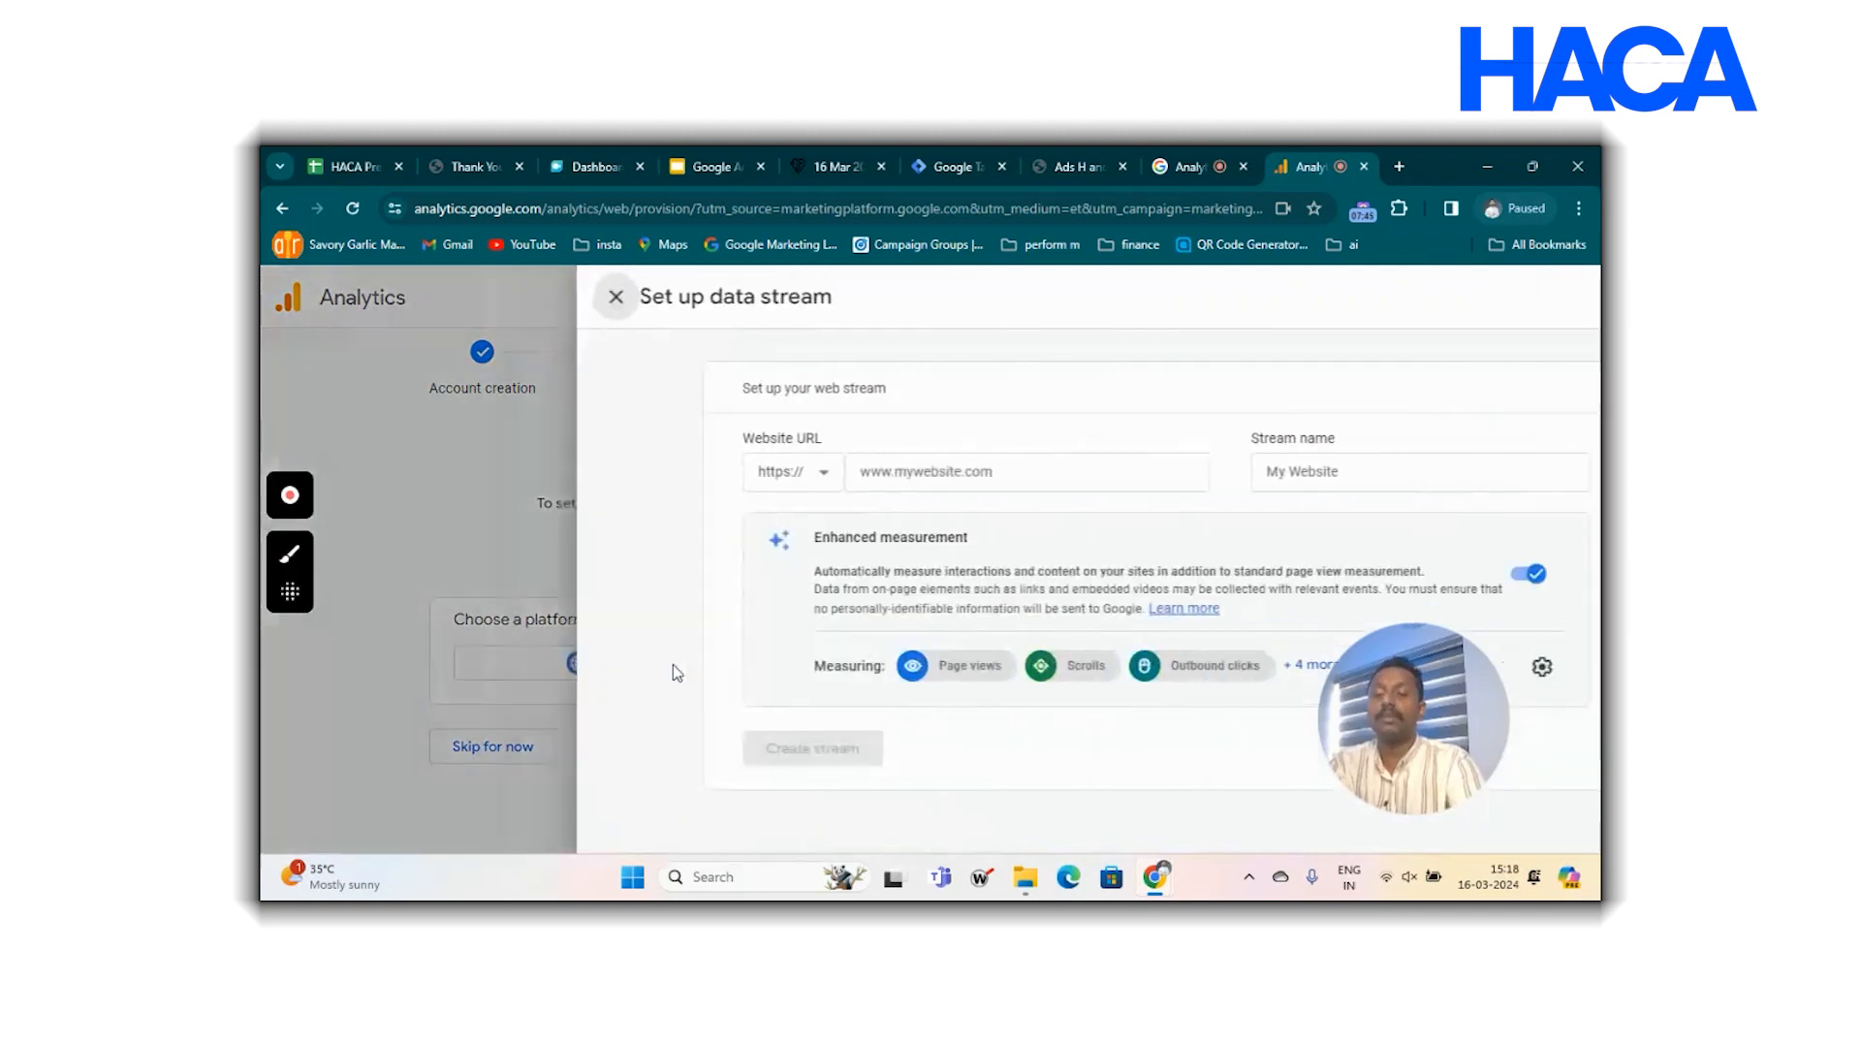
left_click(874, 474)
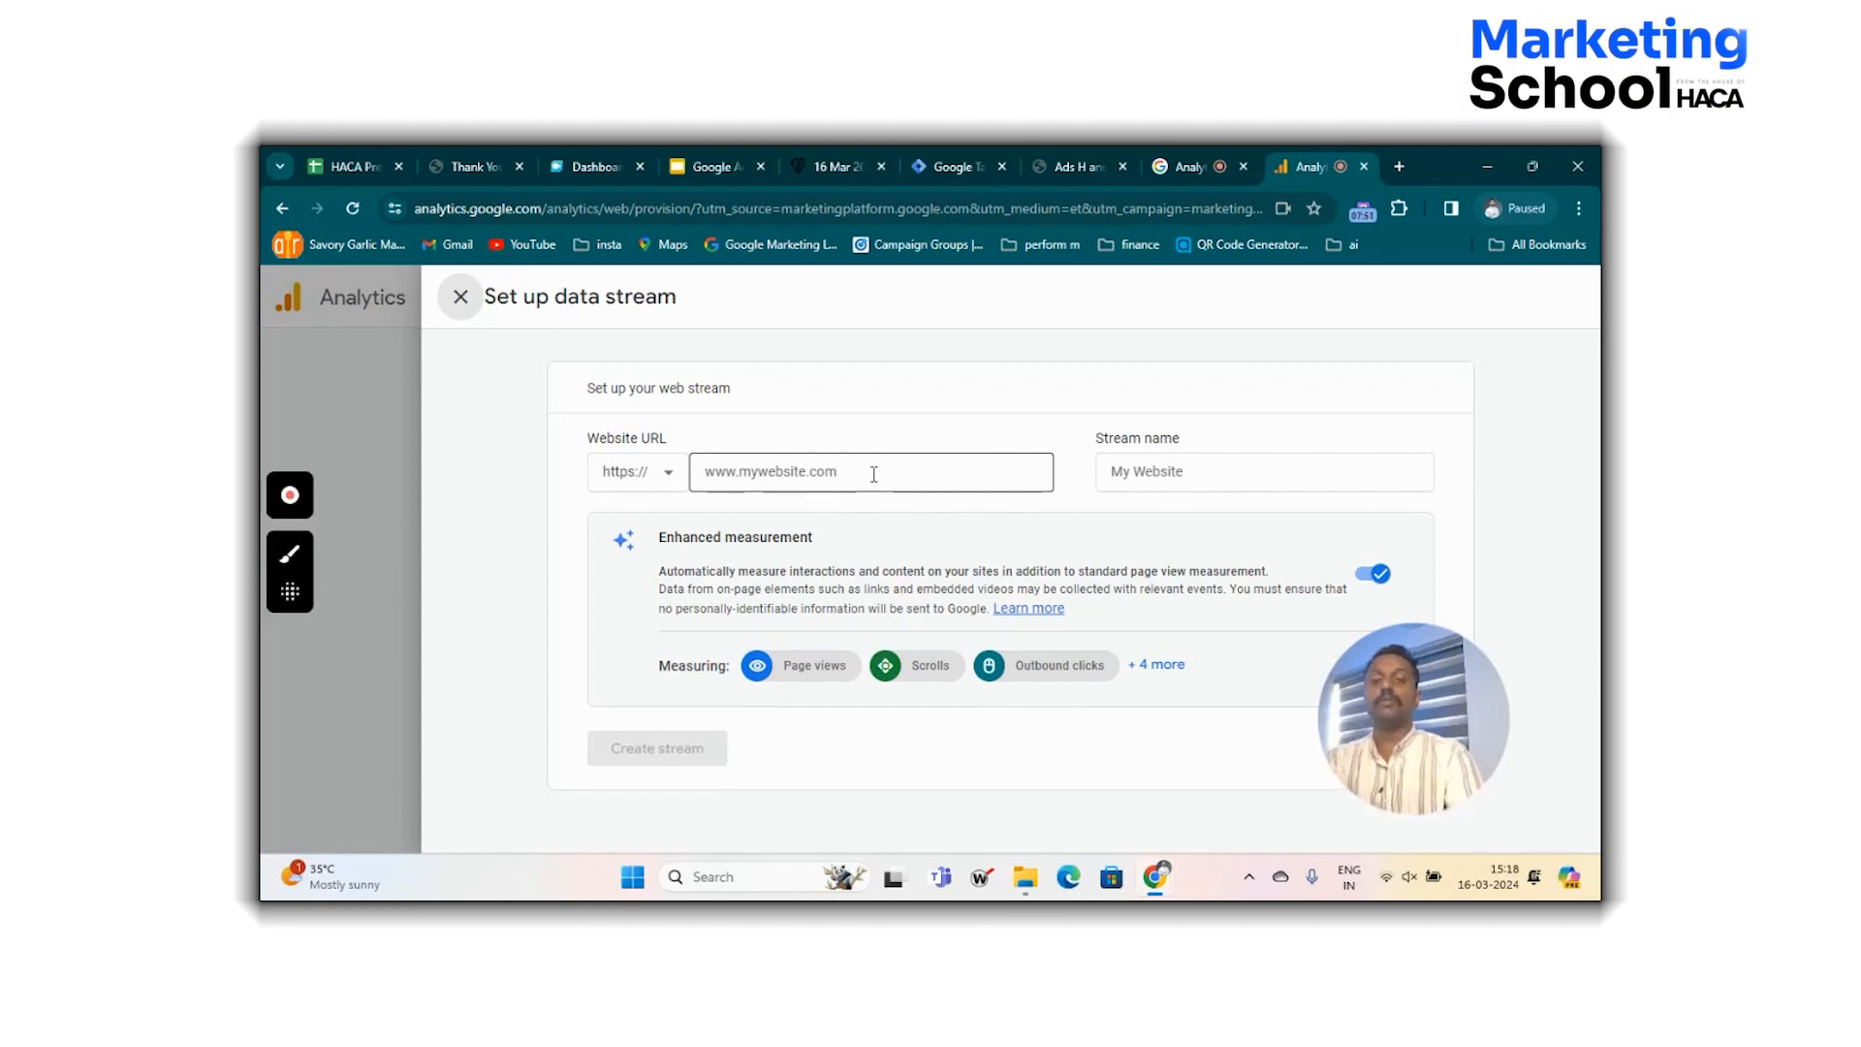
left_click(1080, 172)
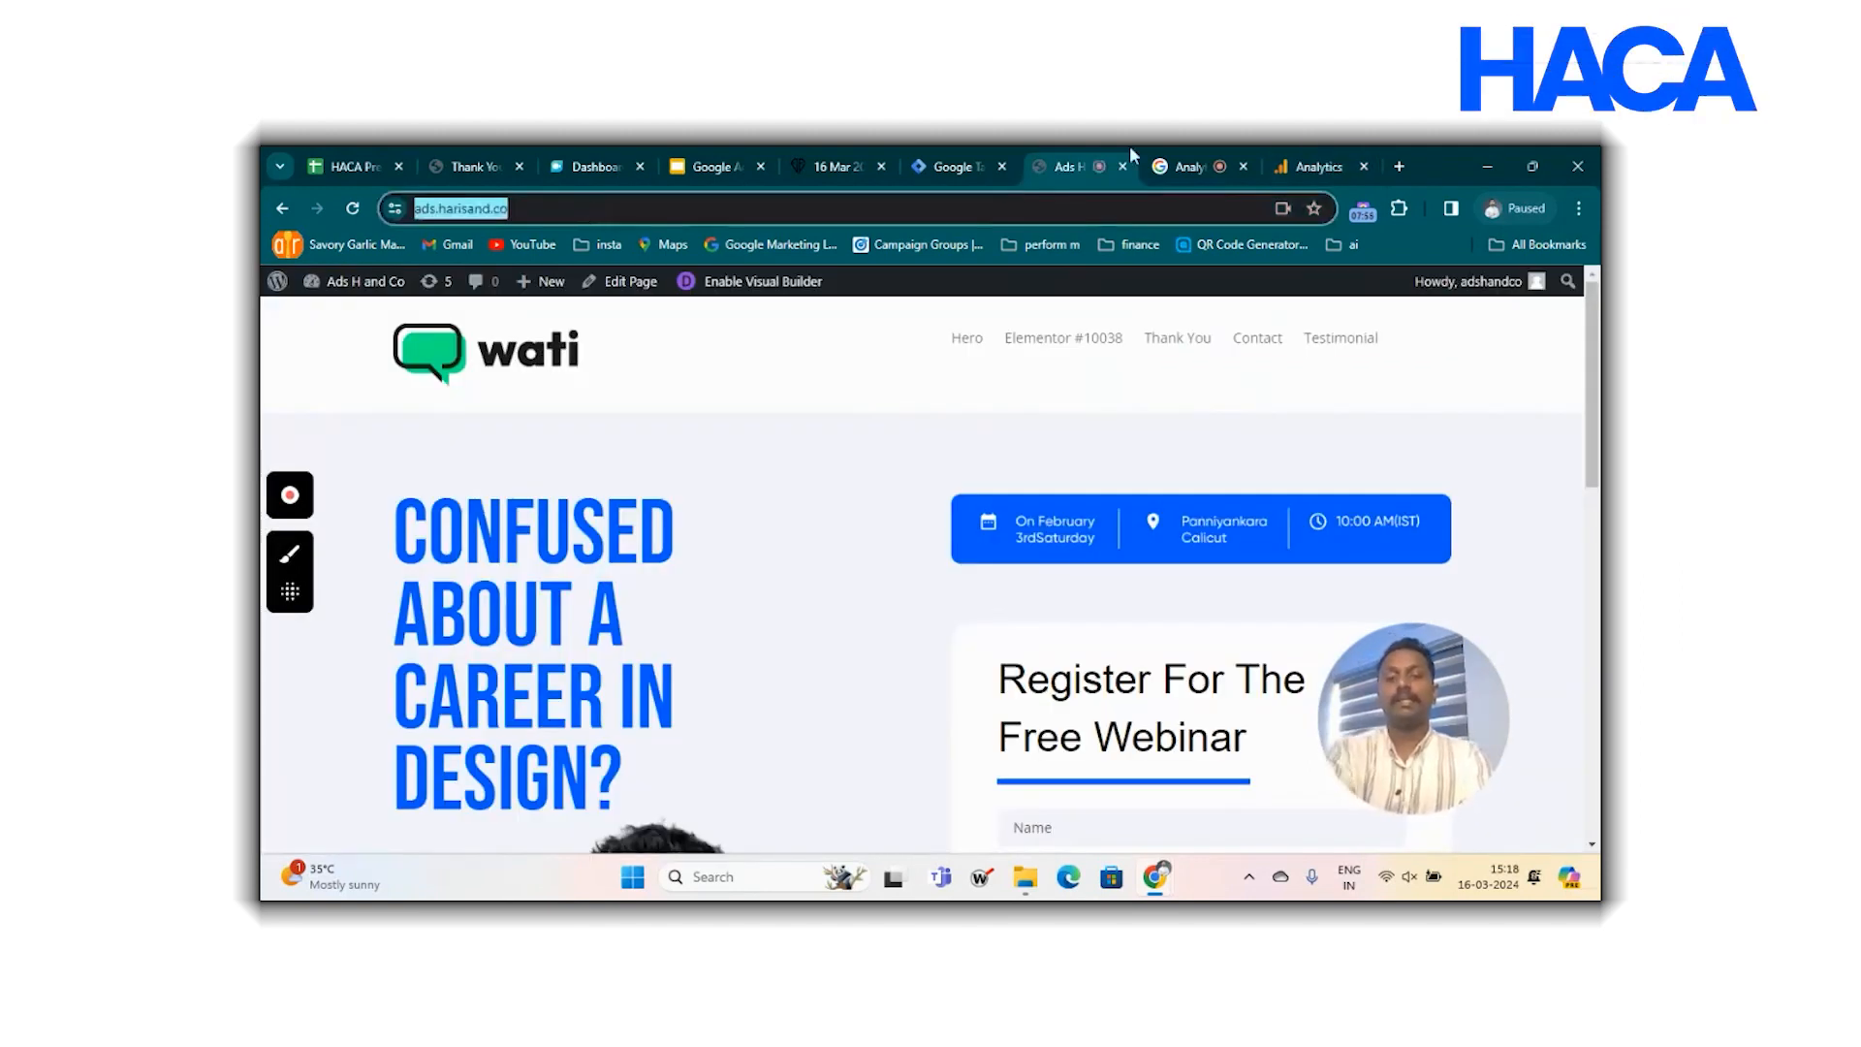
left_click(1316, 167)
left_click(785, 474)
type("https://ads.harisand.co/")
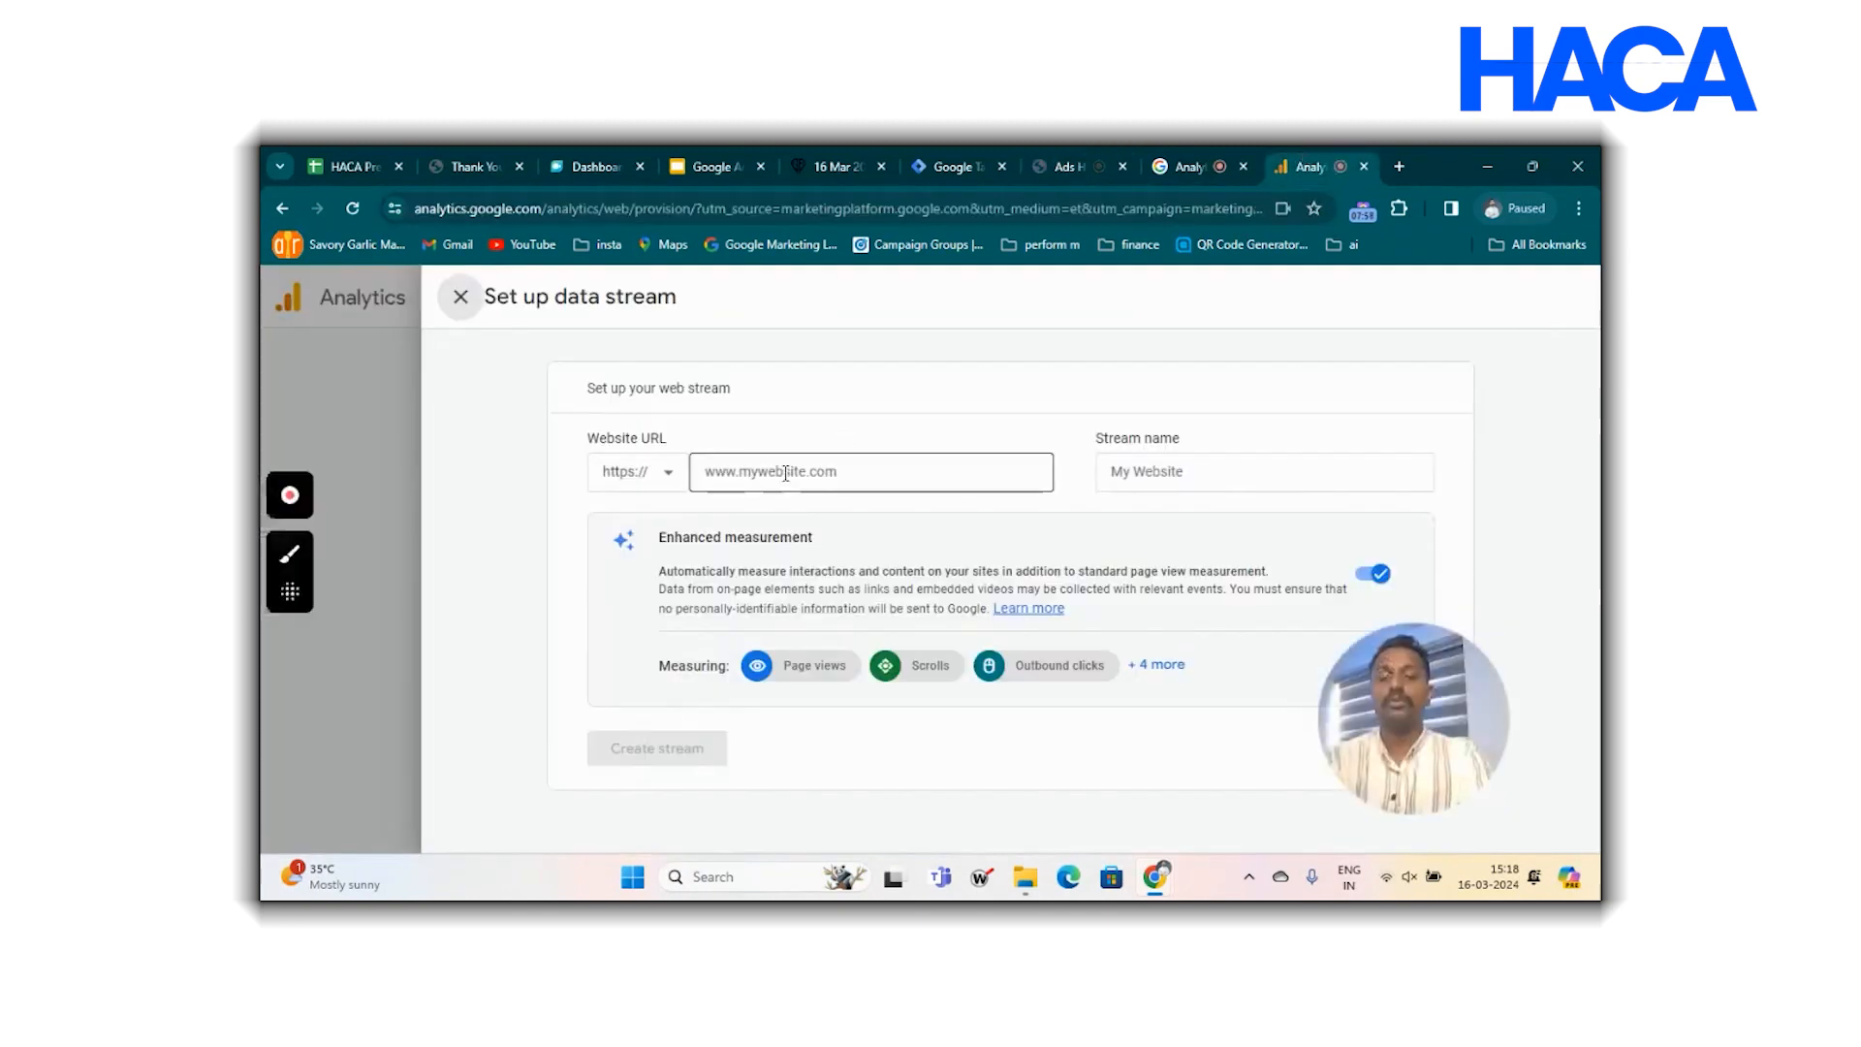
Name the web stream harisandco and create it with enhanced measurement on.
left_click(1132, 474)
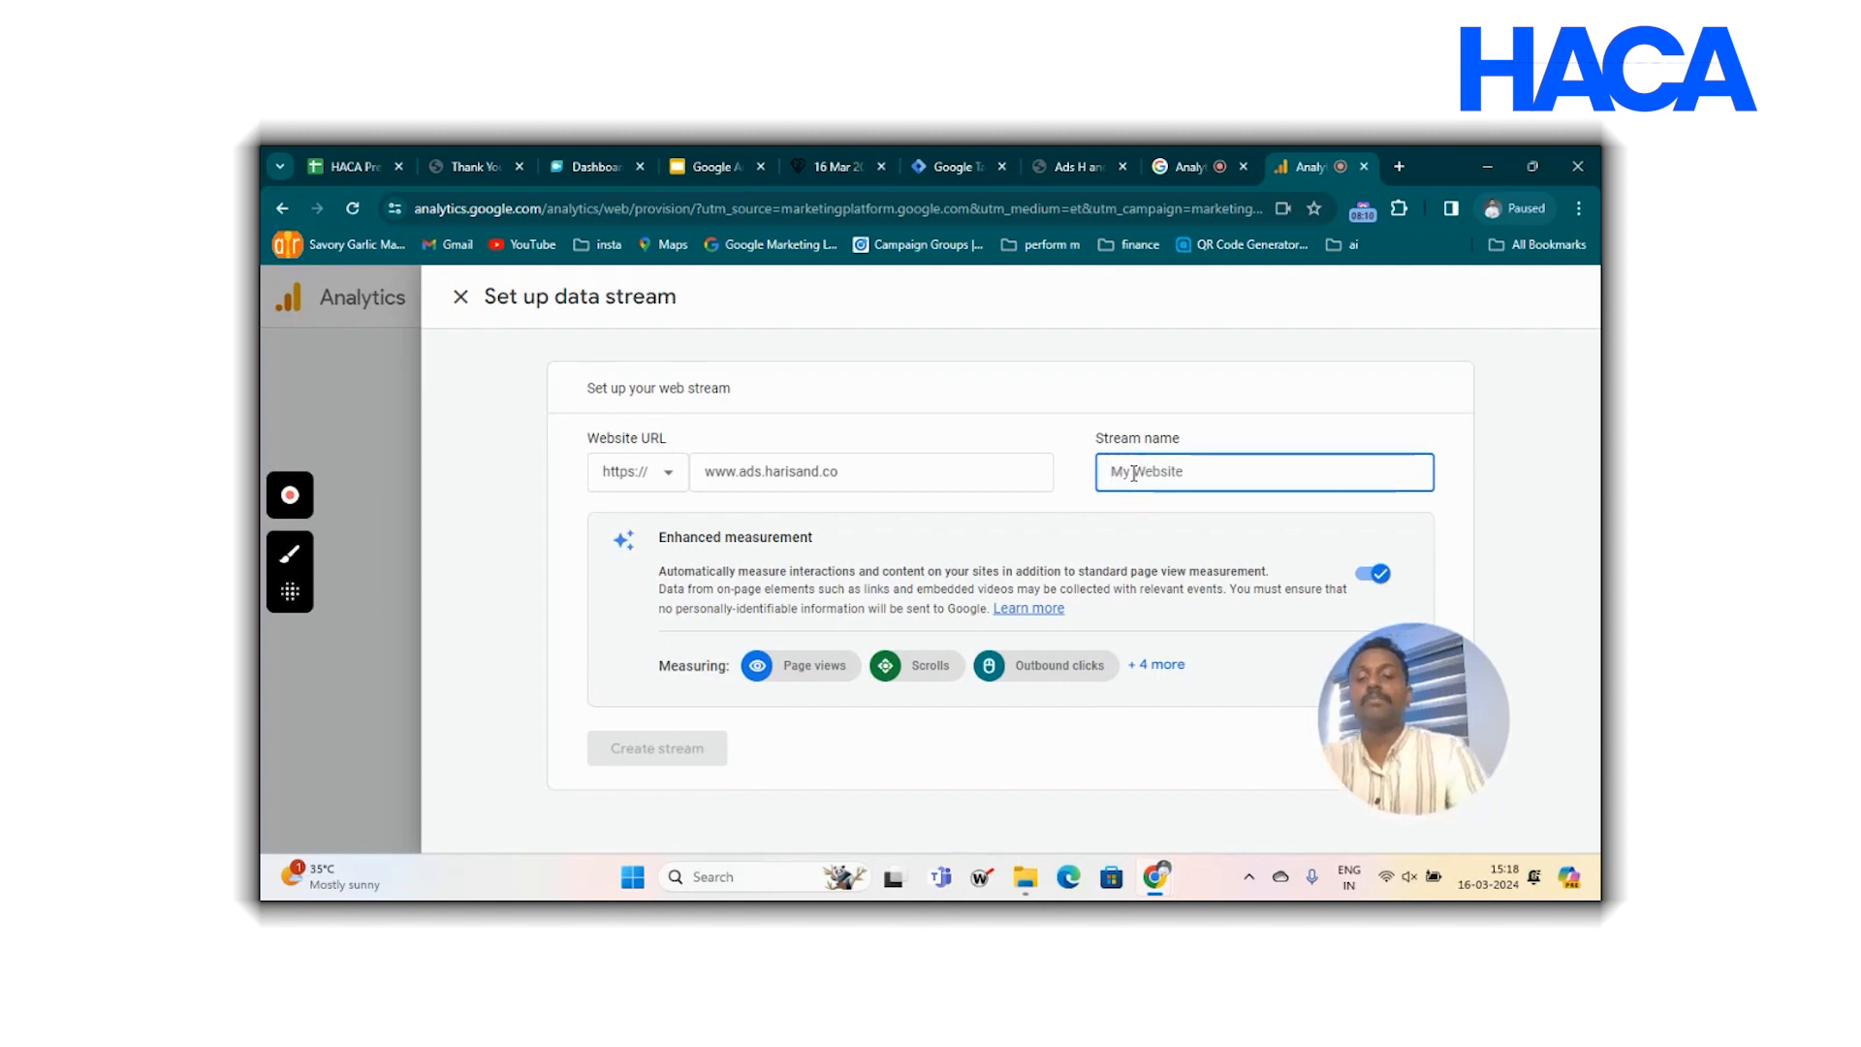
type("harisandco")
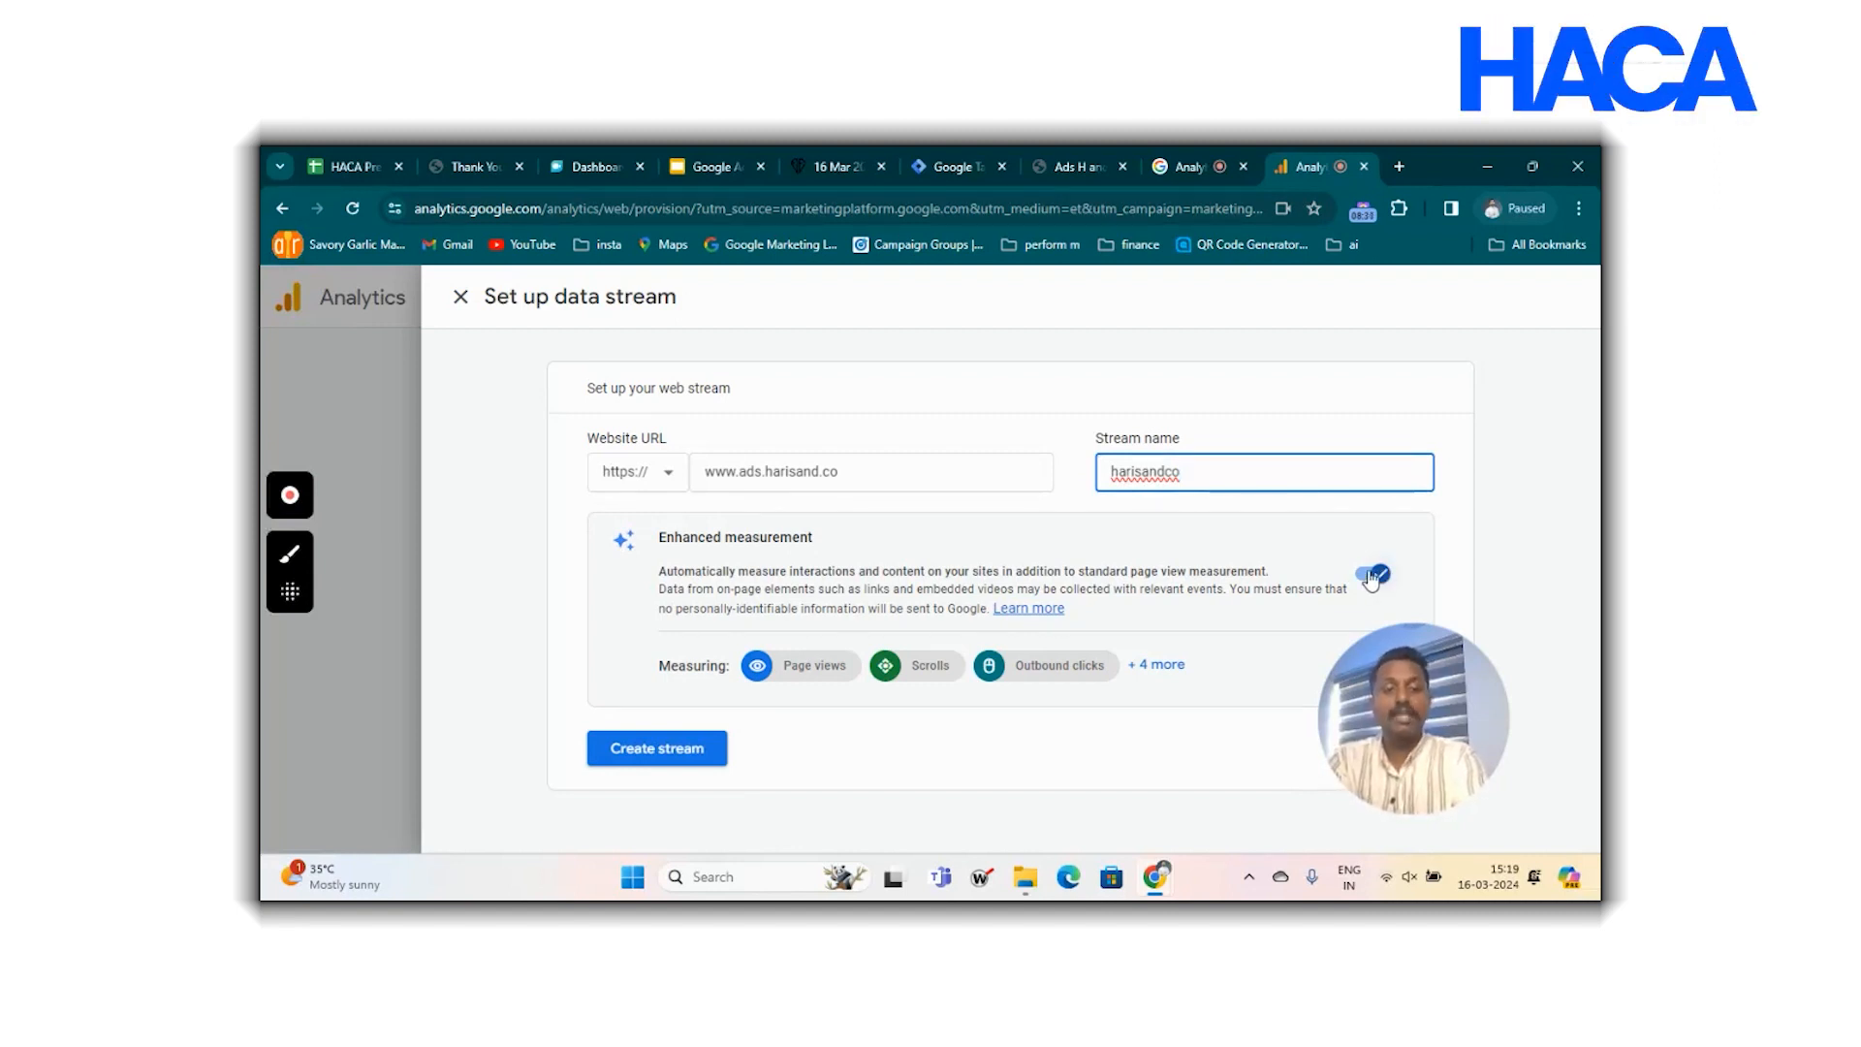
left_click(660, 756)
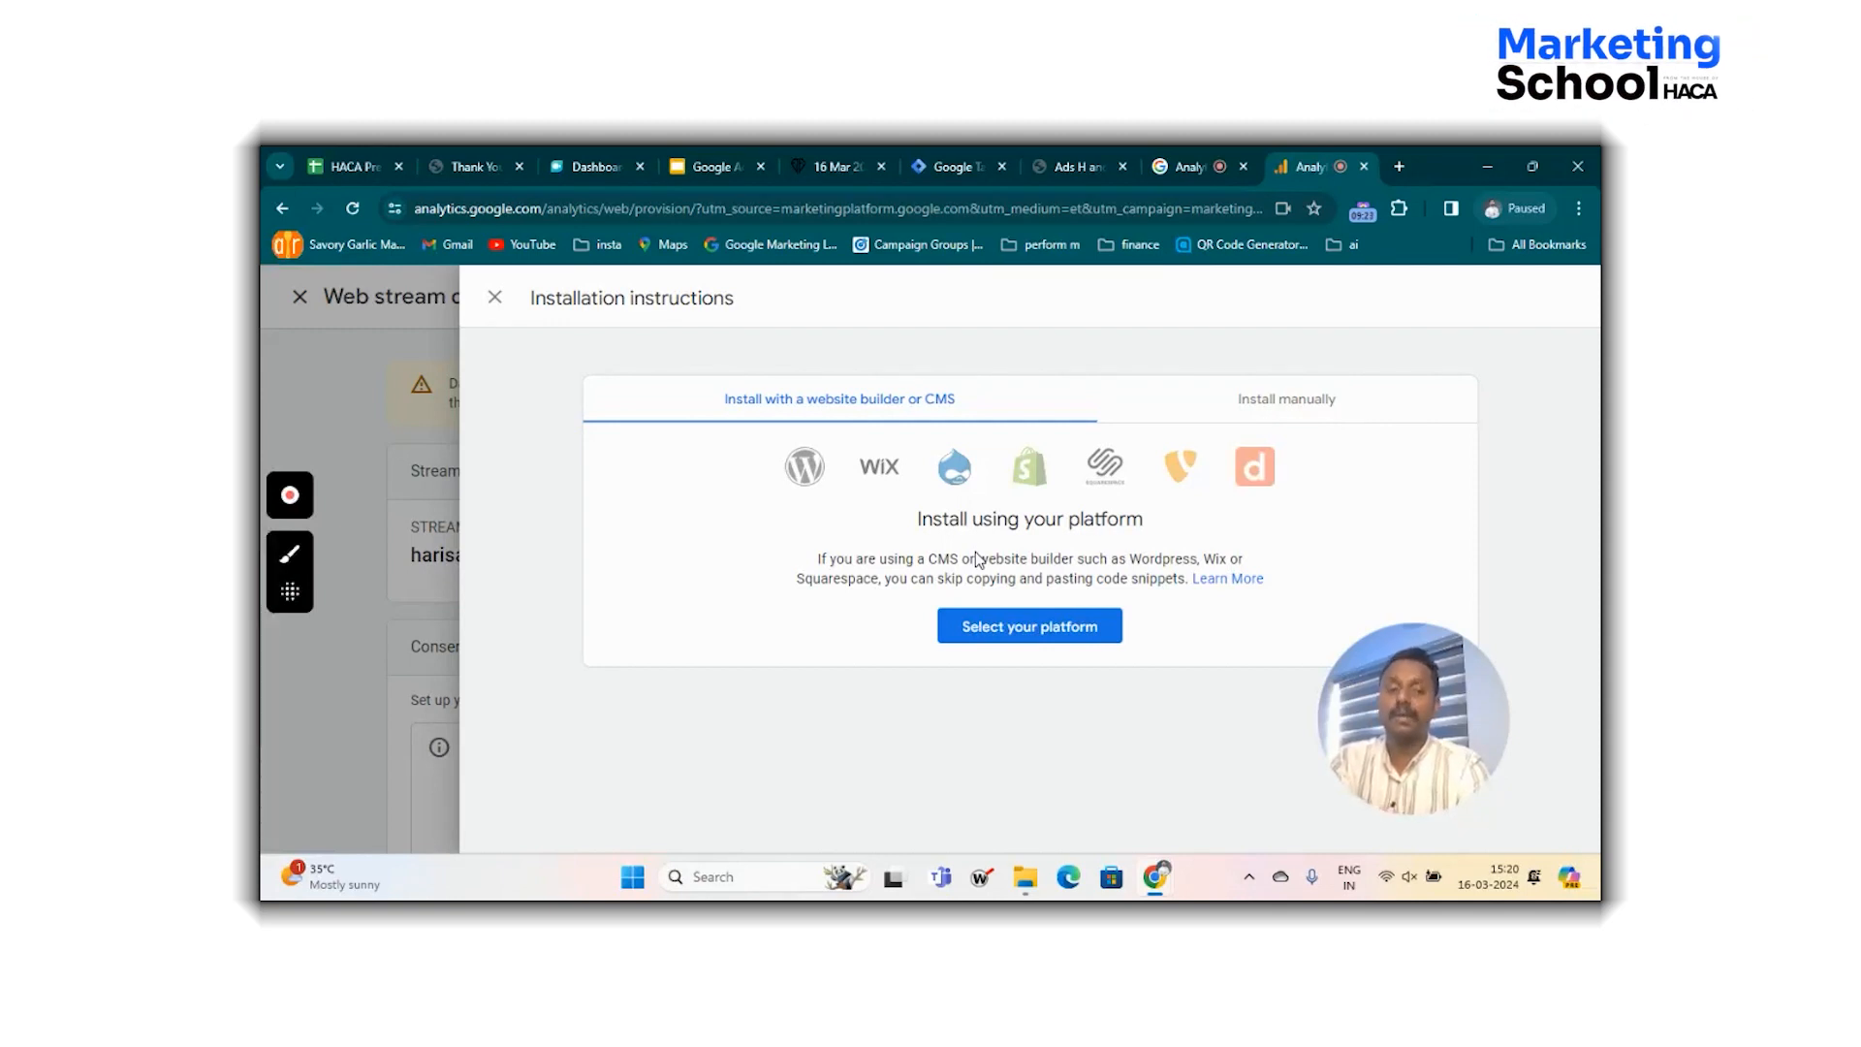
Review the manual Google tag installation instructions and return to the website builder or CMS option.
left_click(1319, 411)
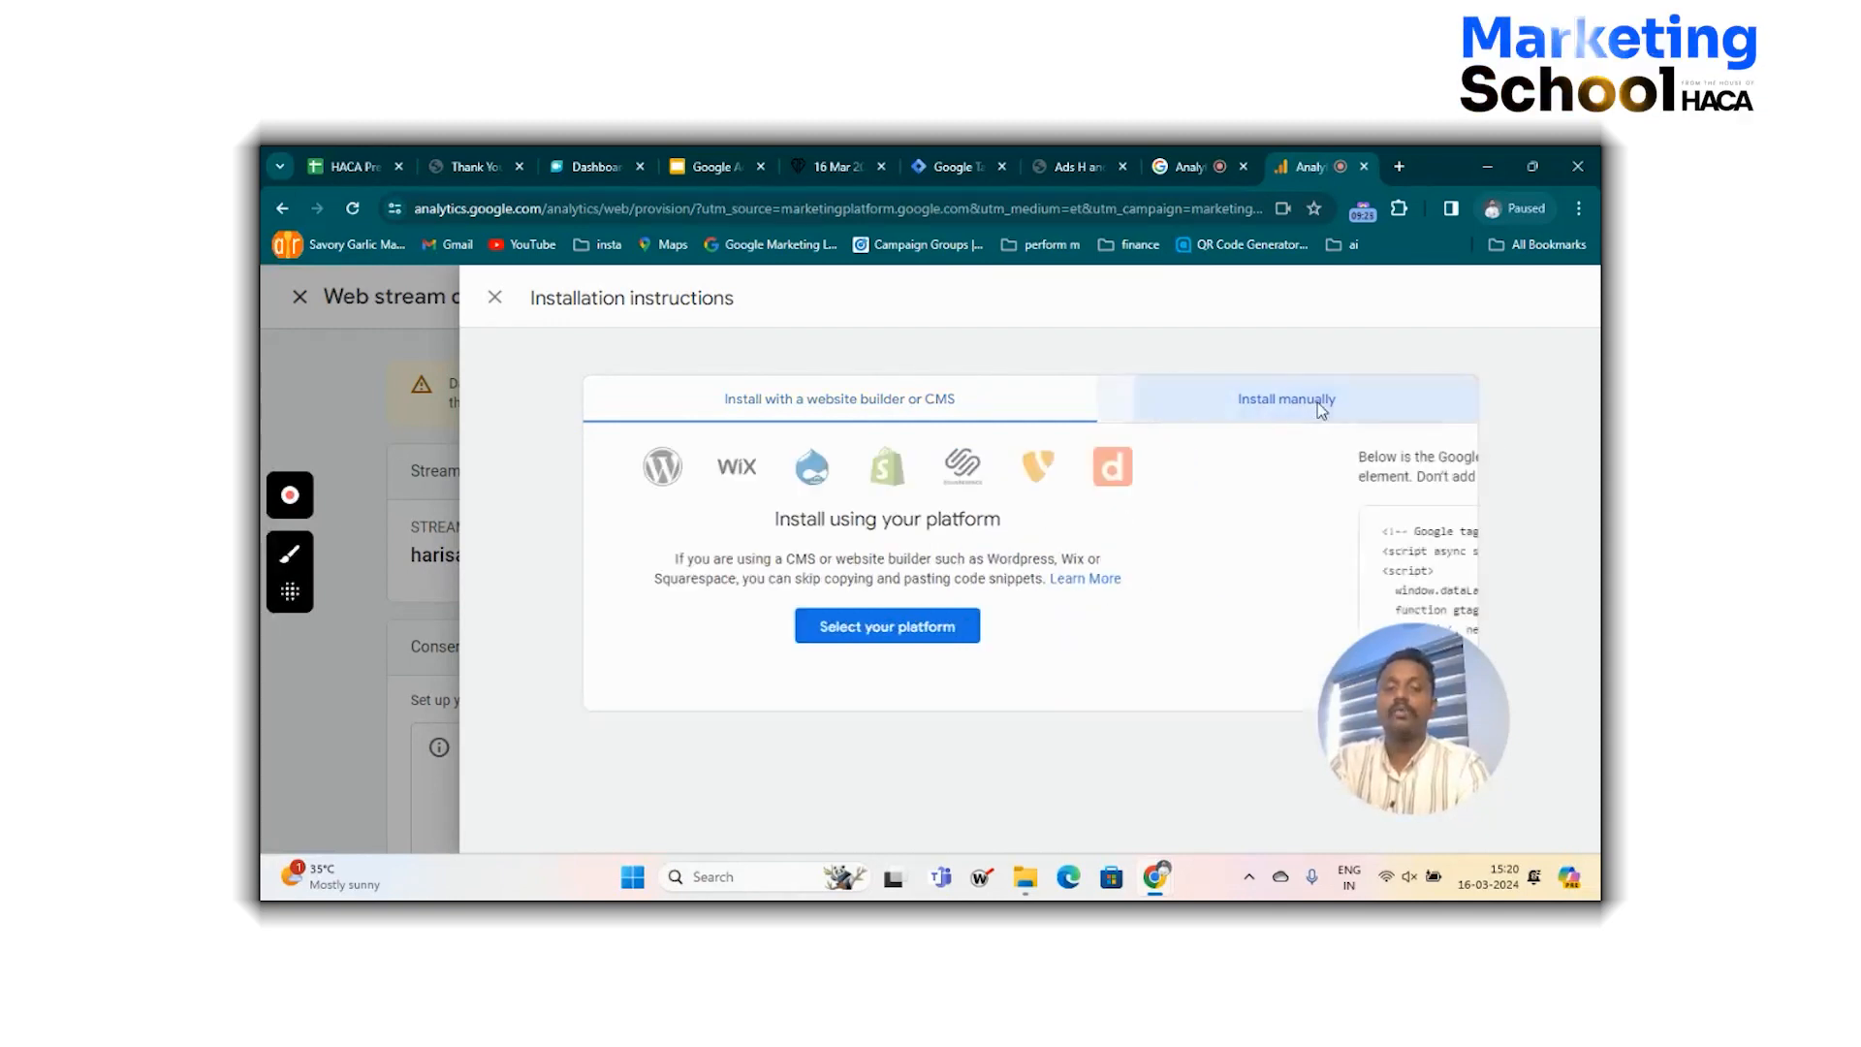
scroll(936, 623, "down", 2)
scroll(936, 623, "up", 2)
left_click(922, 426)
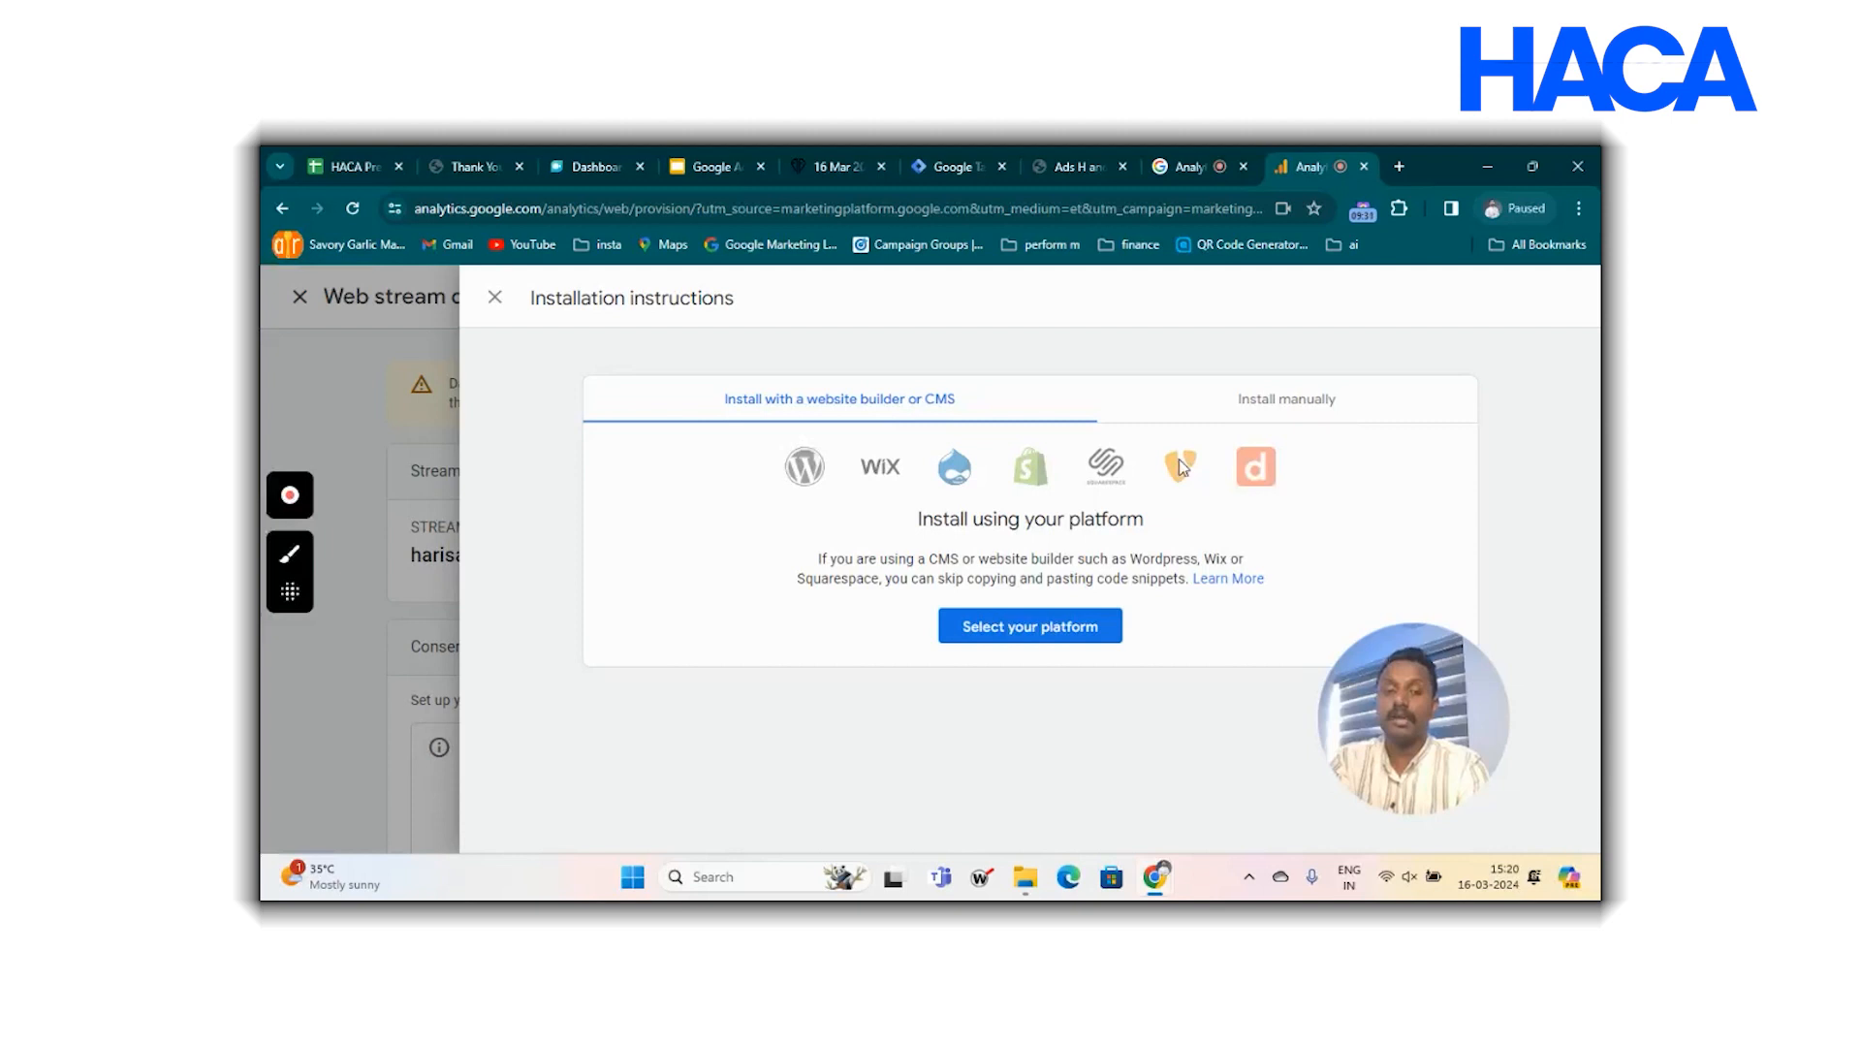
Open the platform selection and examine the website builders and plugins offered for installing the tag.
left_click(1035, 626)
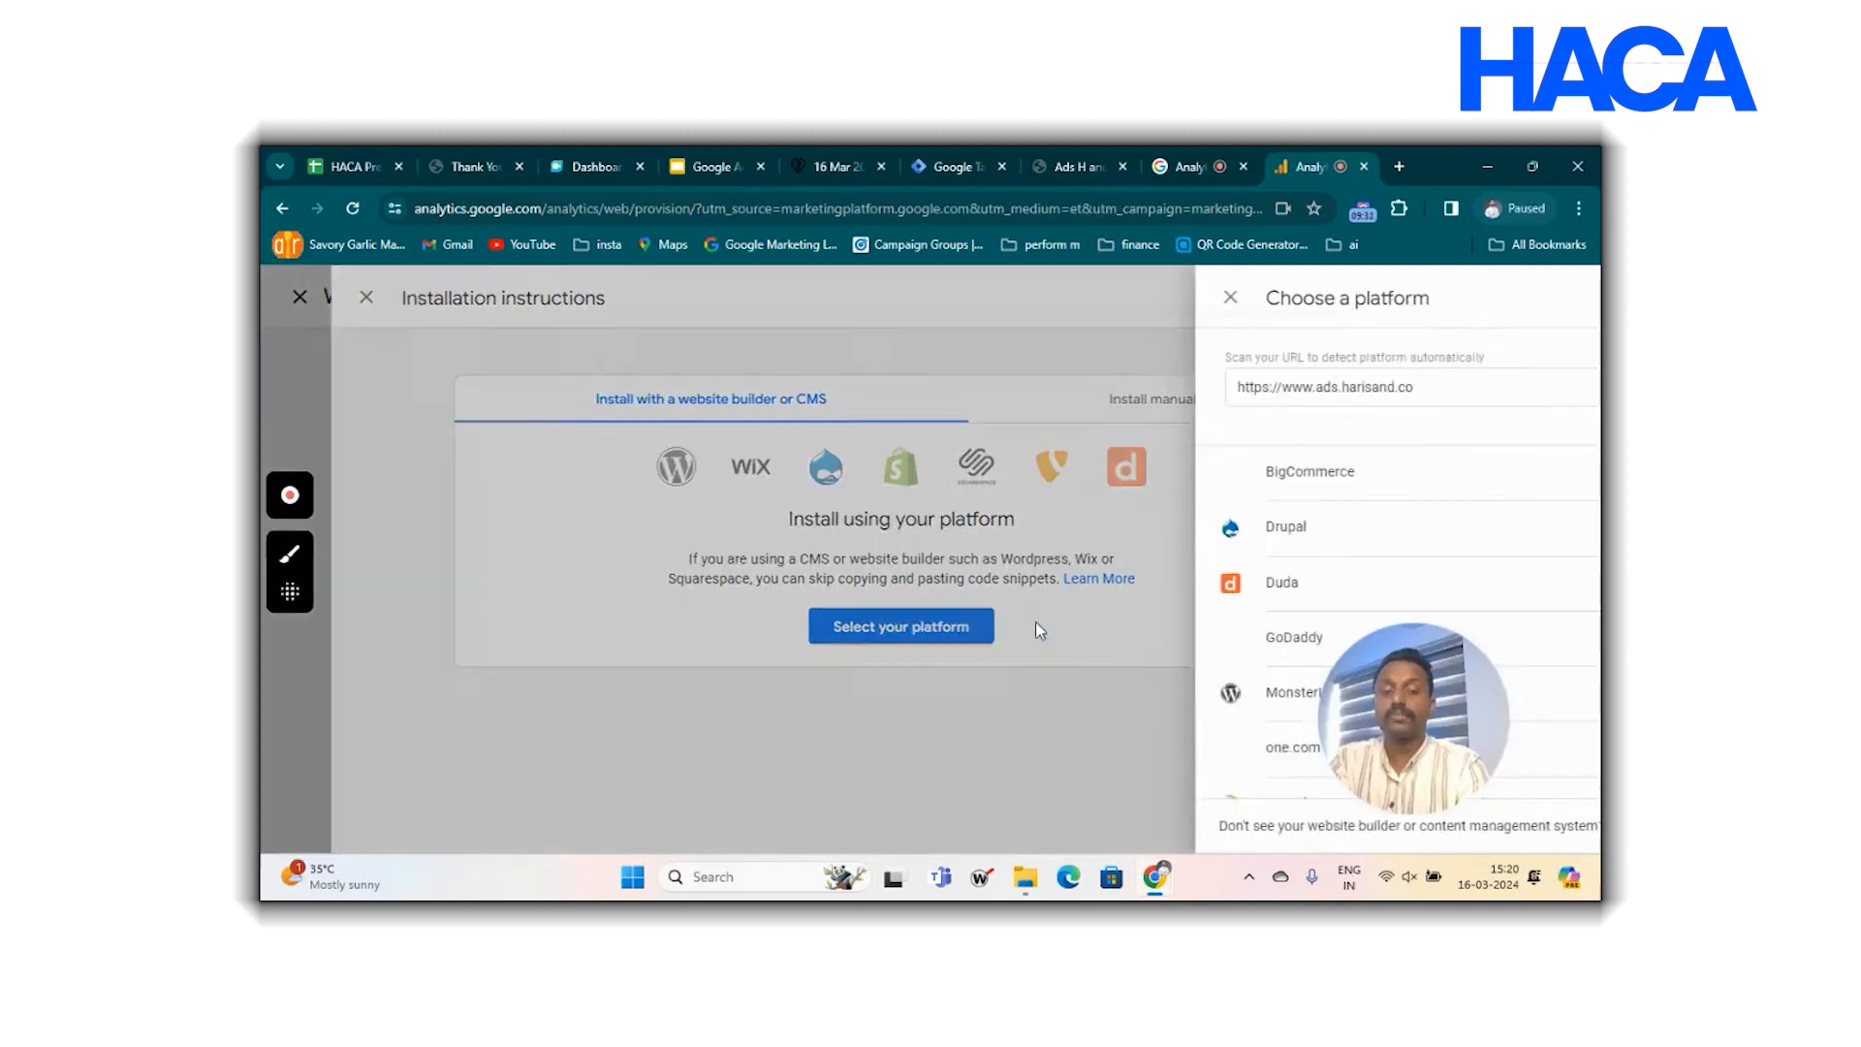
scroll(1138, 571, "down", 3)
scroll(1144, 583, "down", 1)
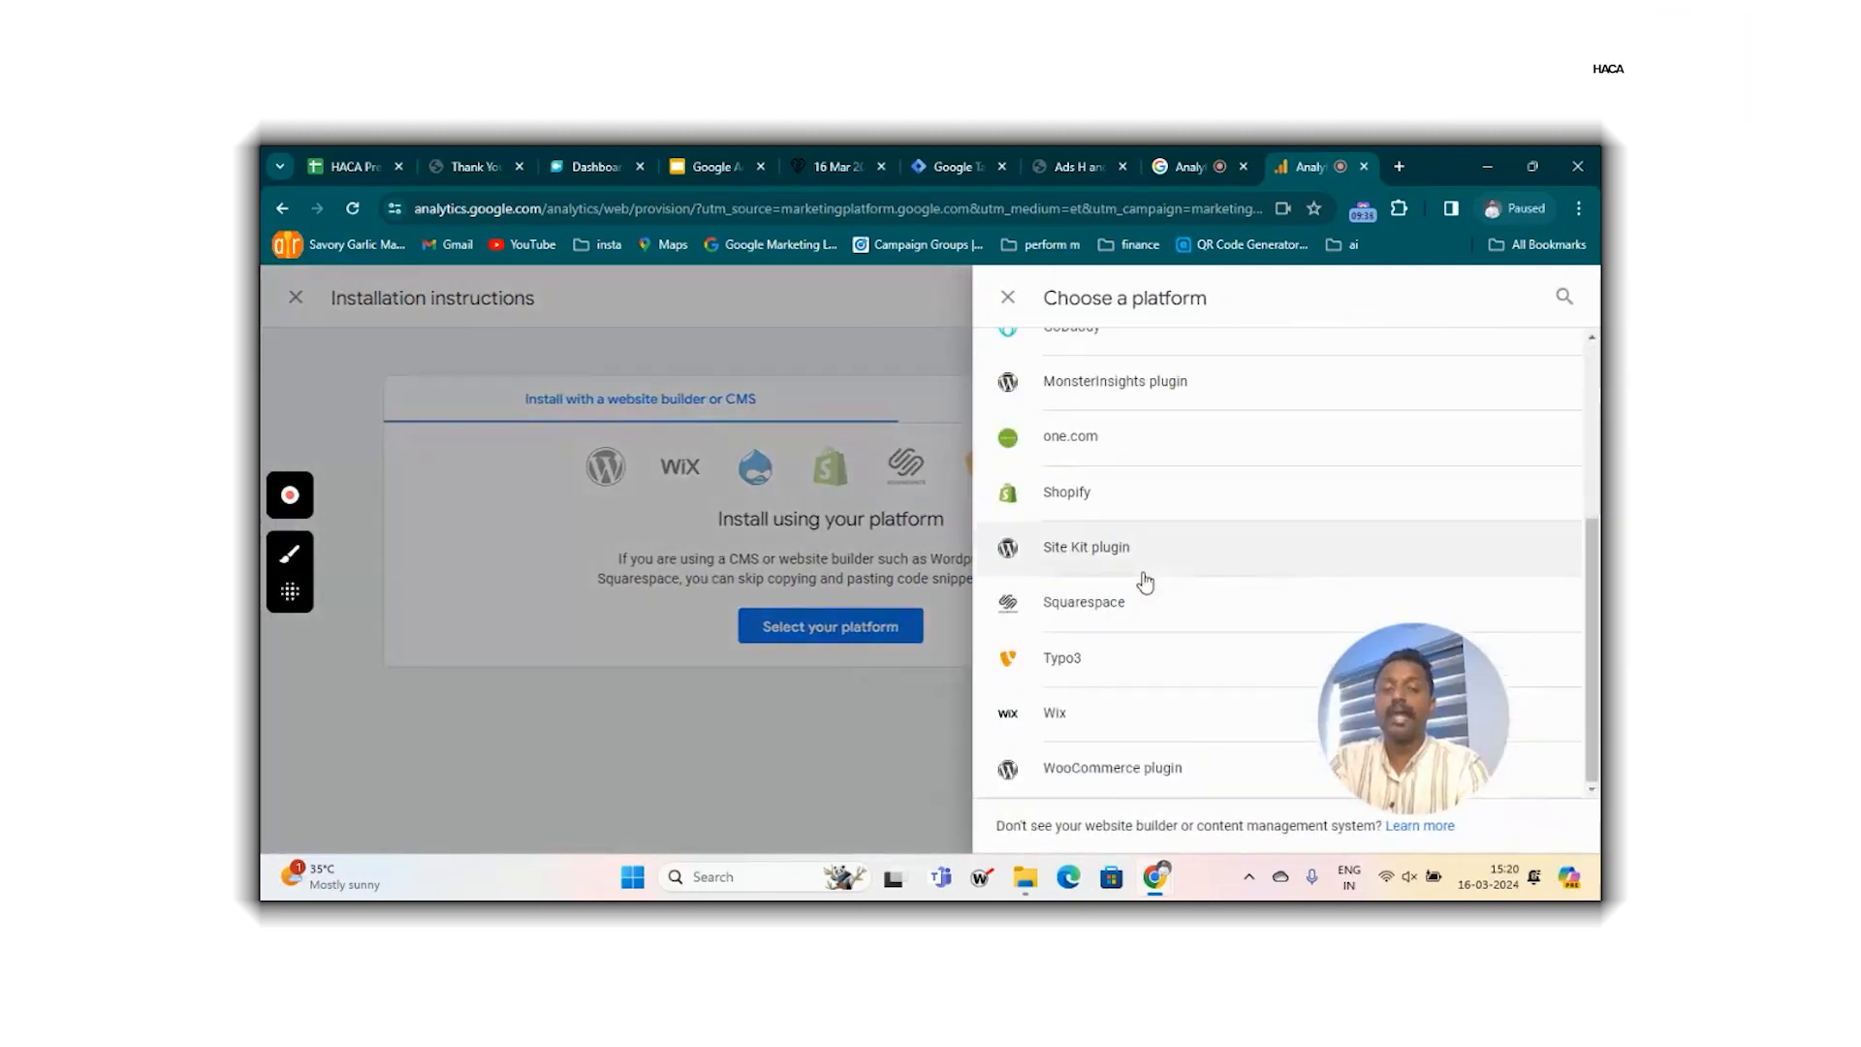
scroll(1144, 583, "up", 4)
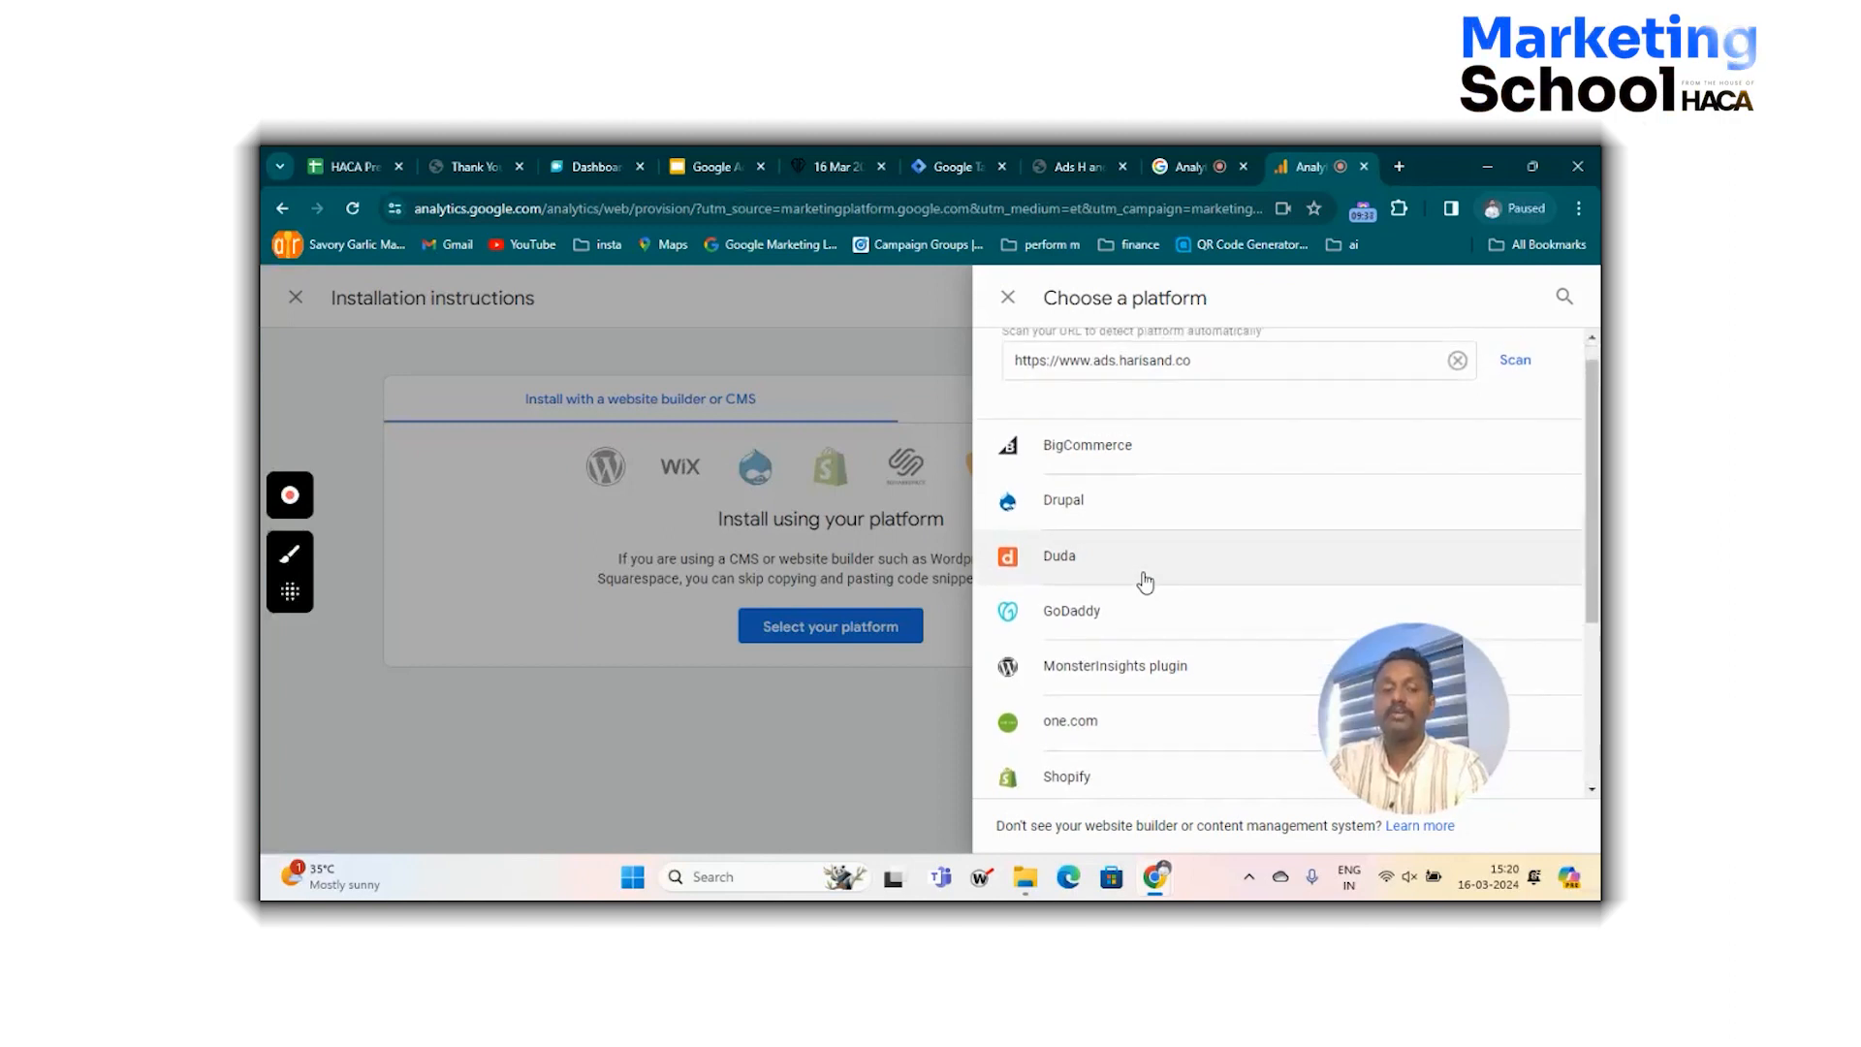
scroll(1144, 583, "down", 2)
scroll(1145, 583, "down", 1)
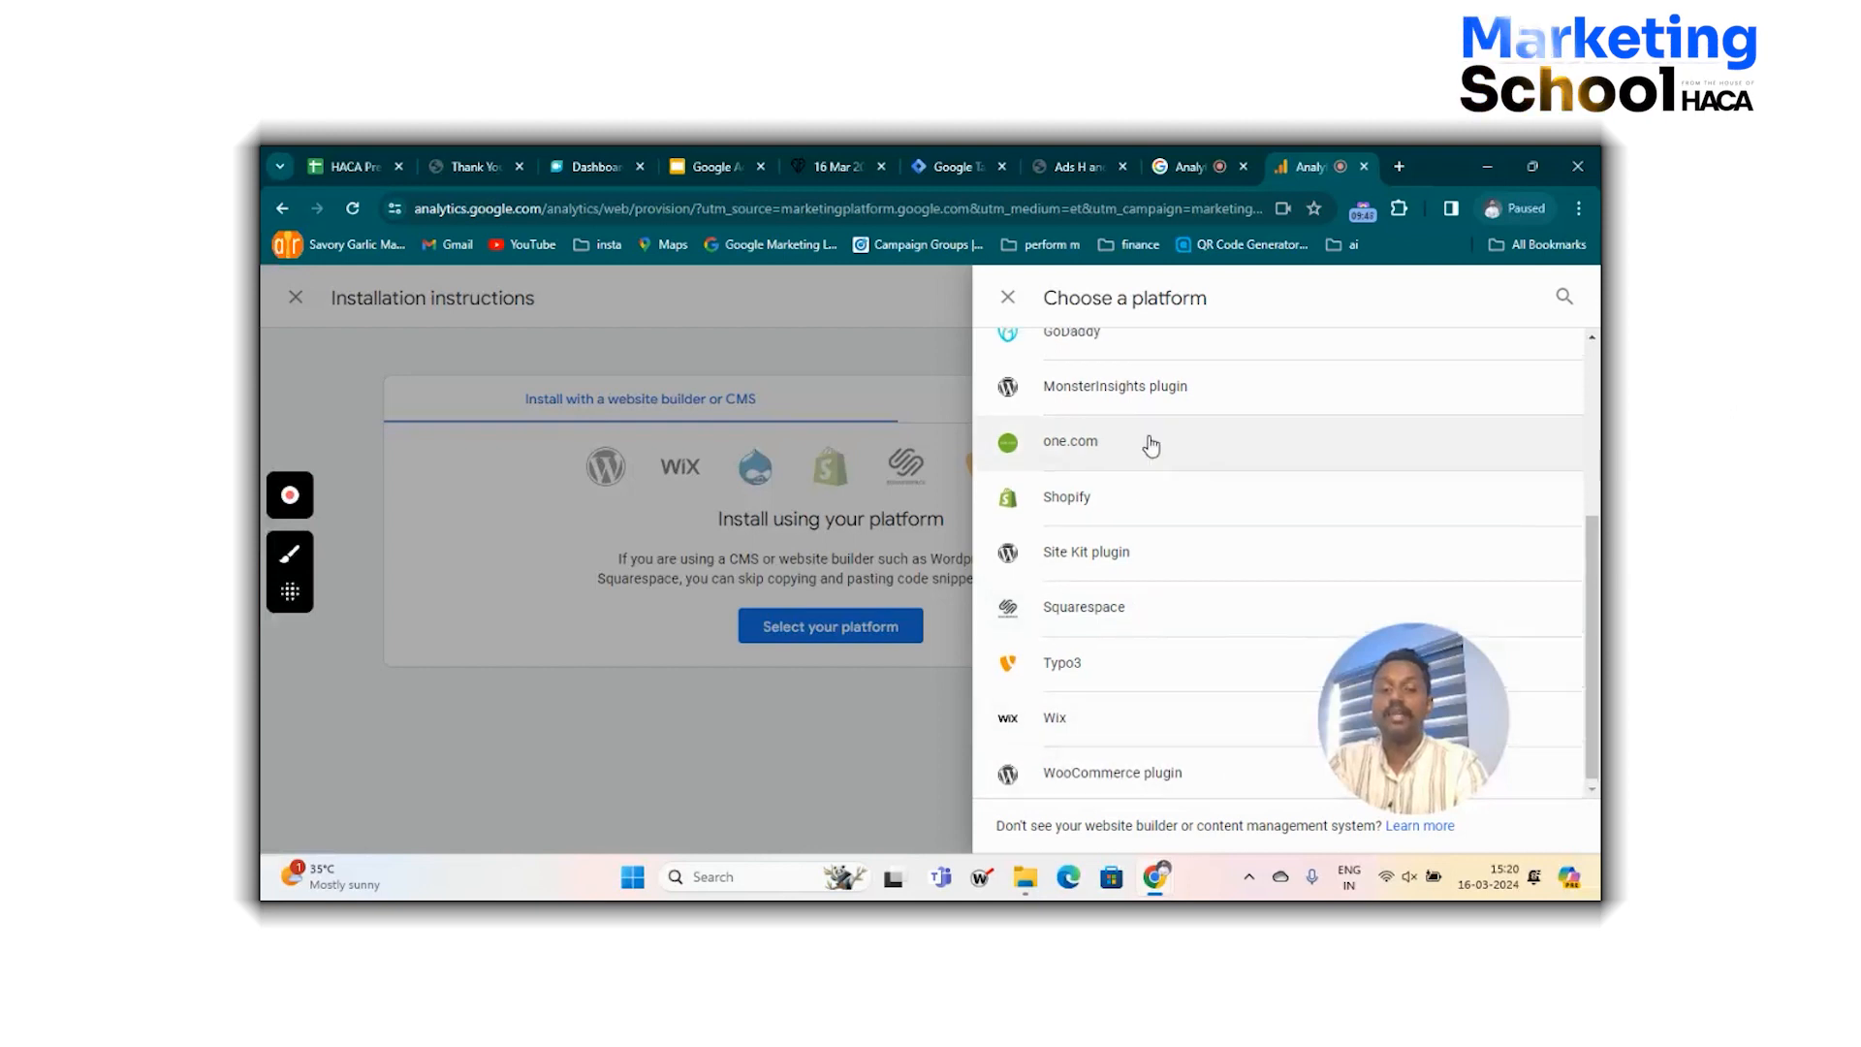
scroll(1150, 440, "up", 3)
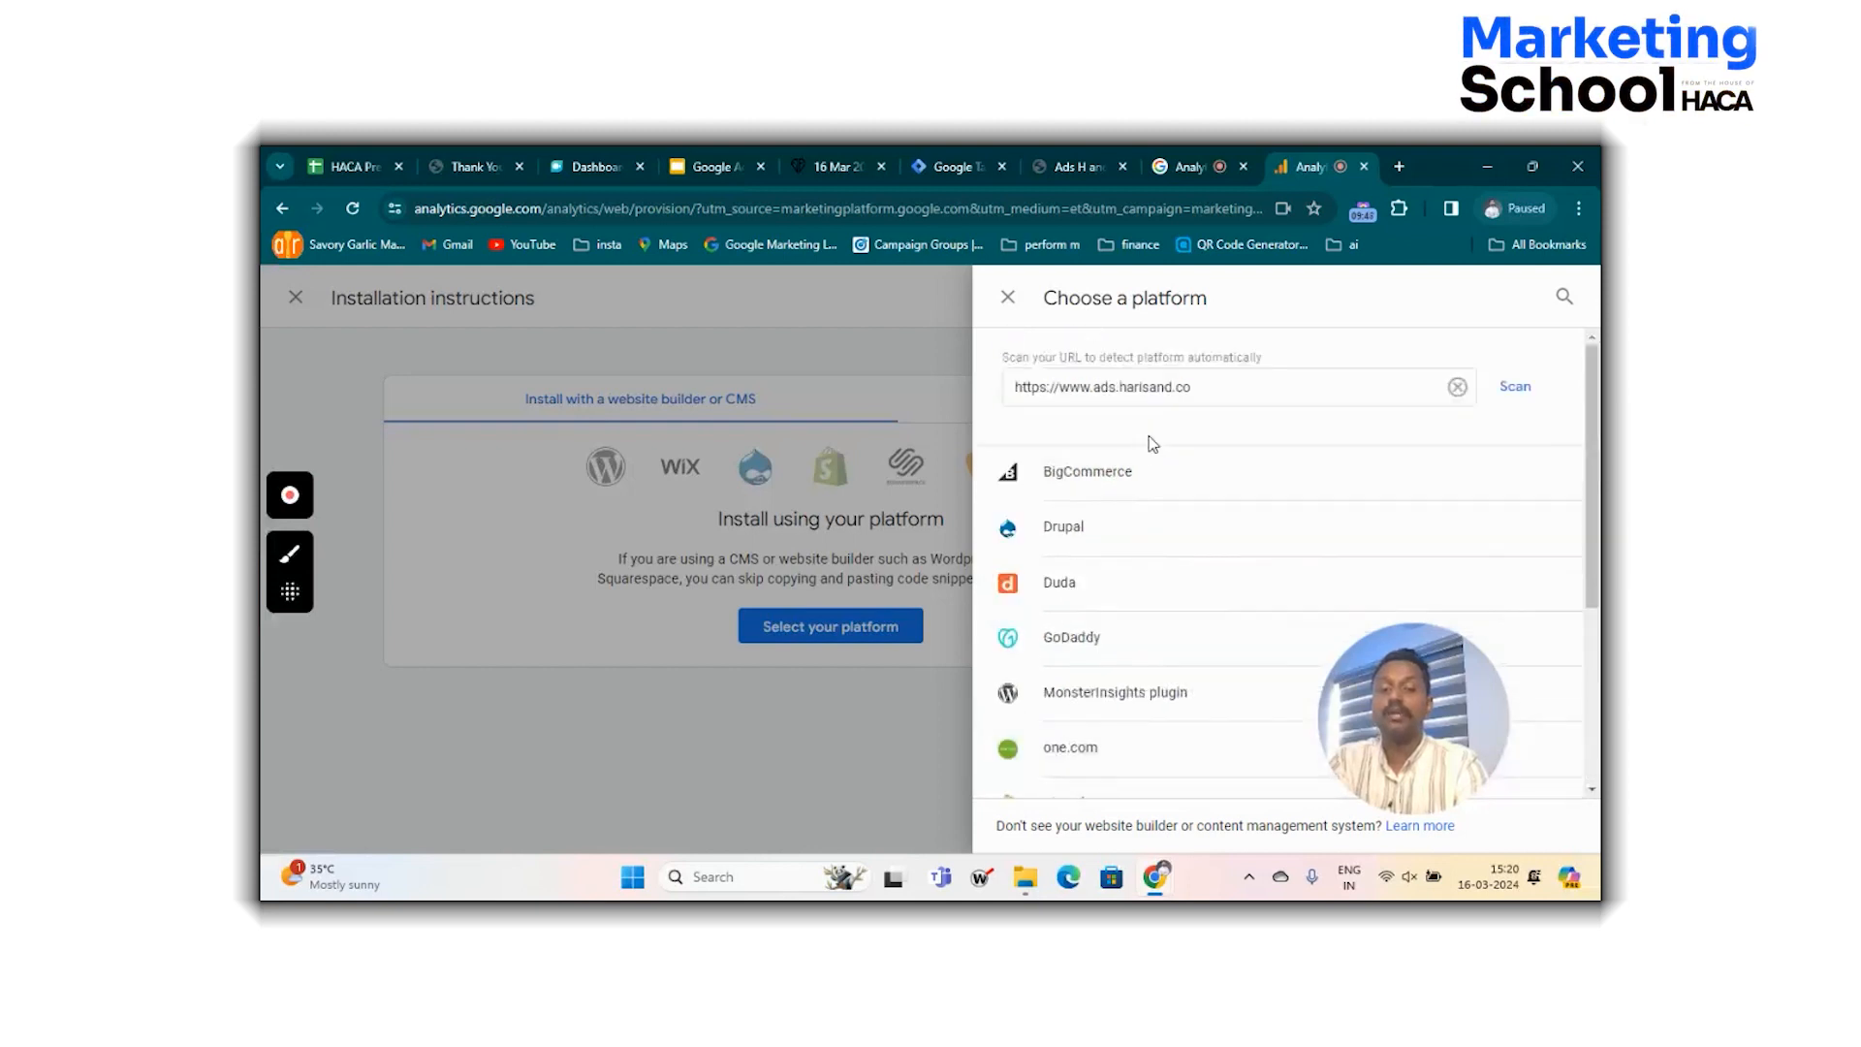
Leave the platform selection and review the manual installation instructions with the Google tag code snippet.
left_click(1013, 294)
left_click(1277, 424)
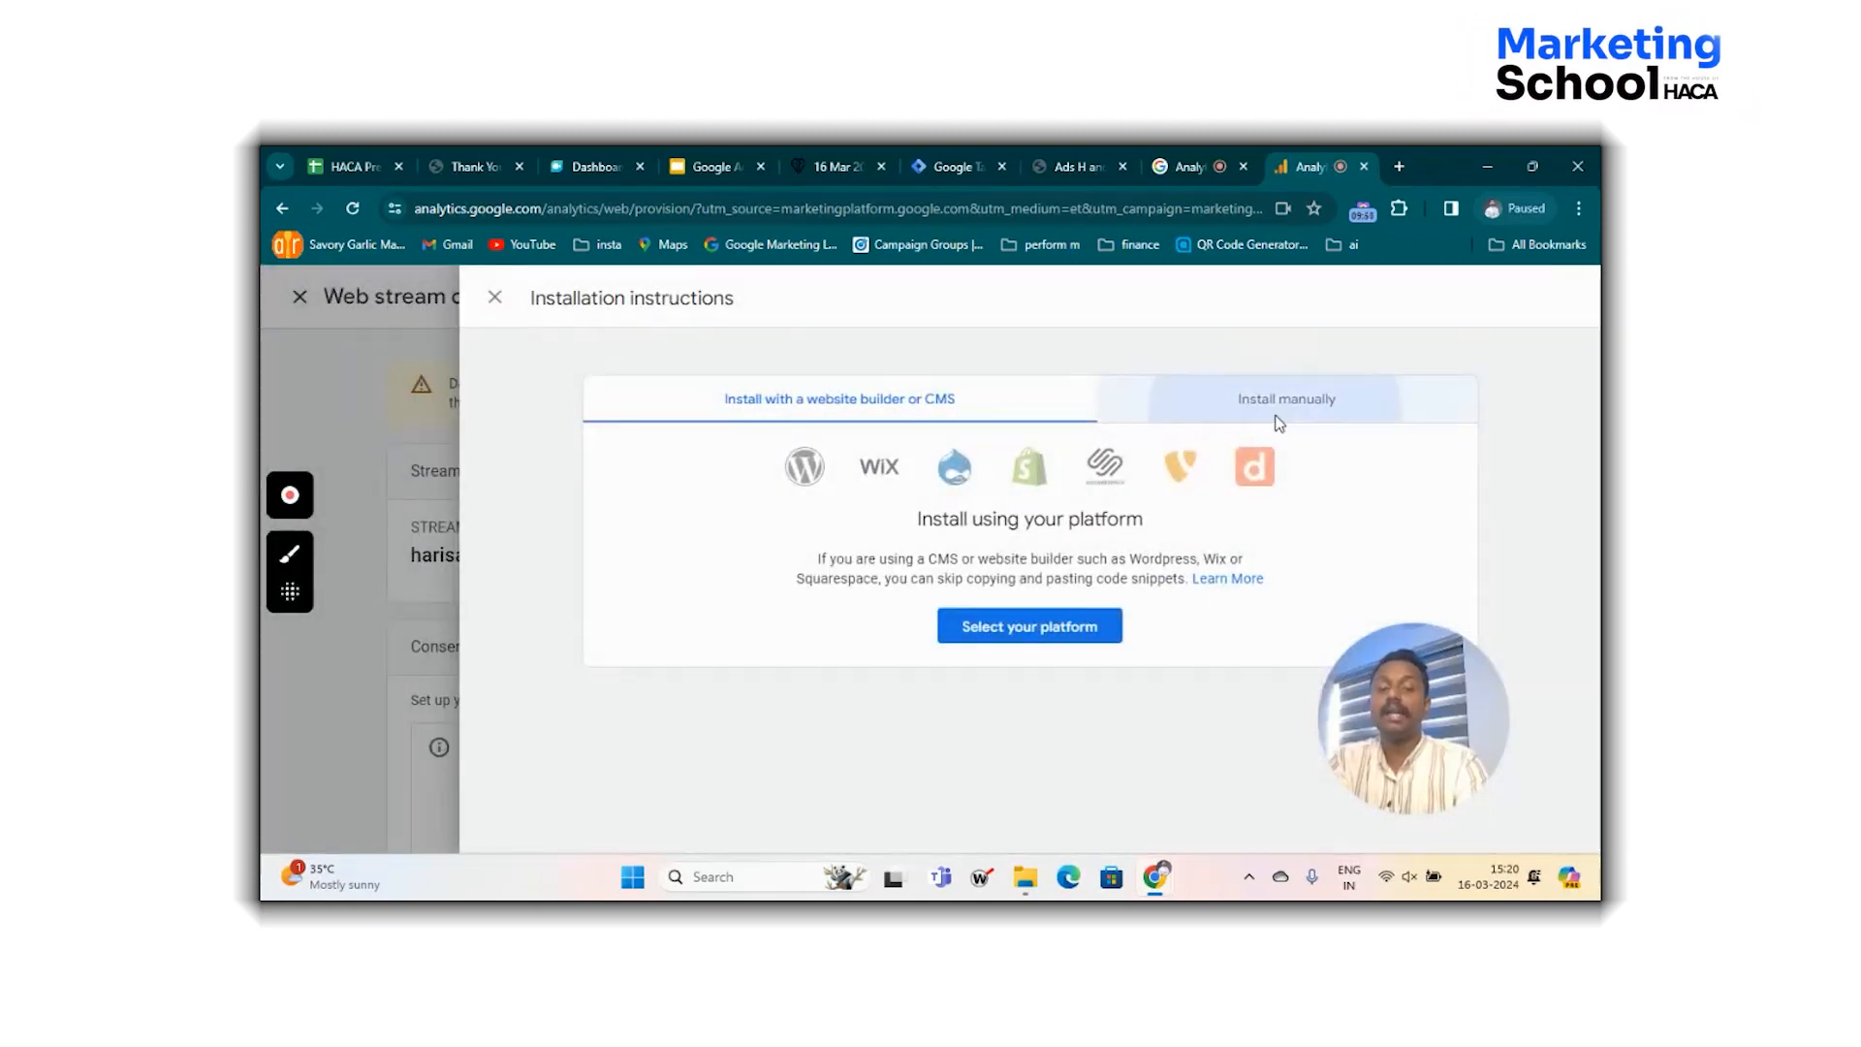
scroll(947, 610, "down", 1)
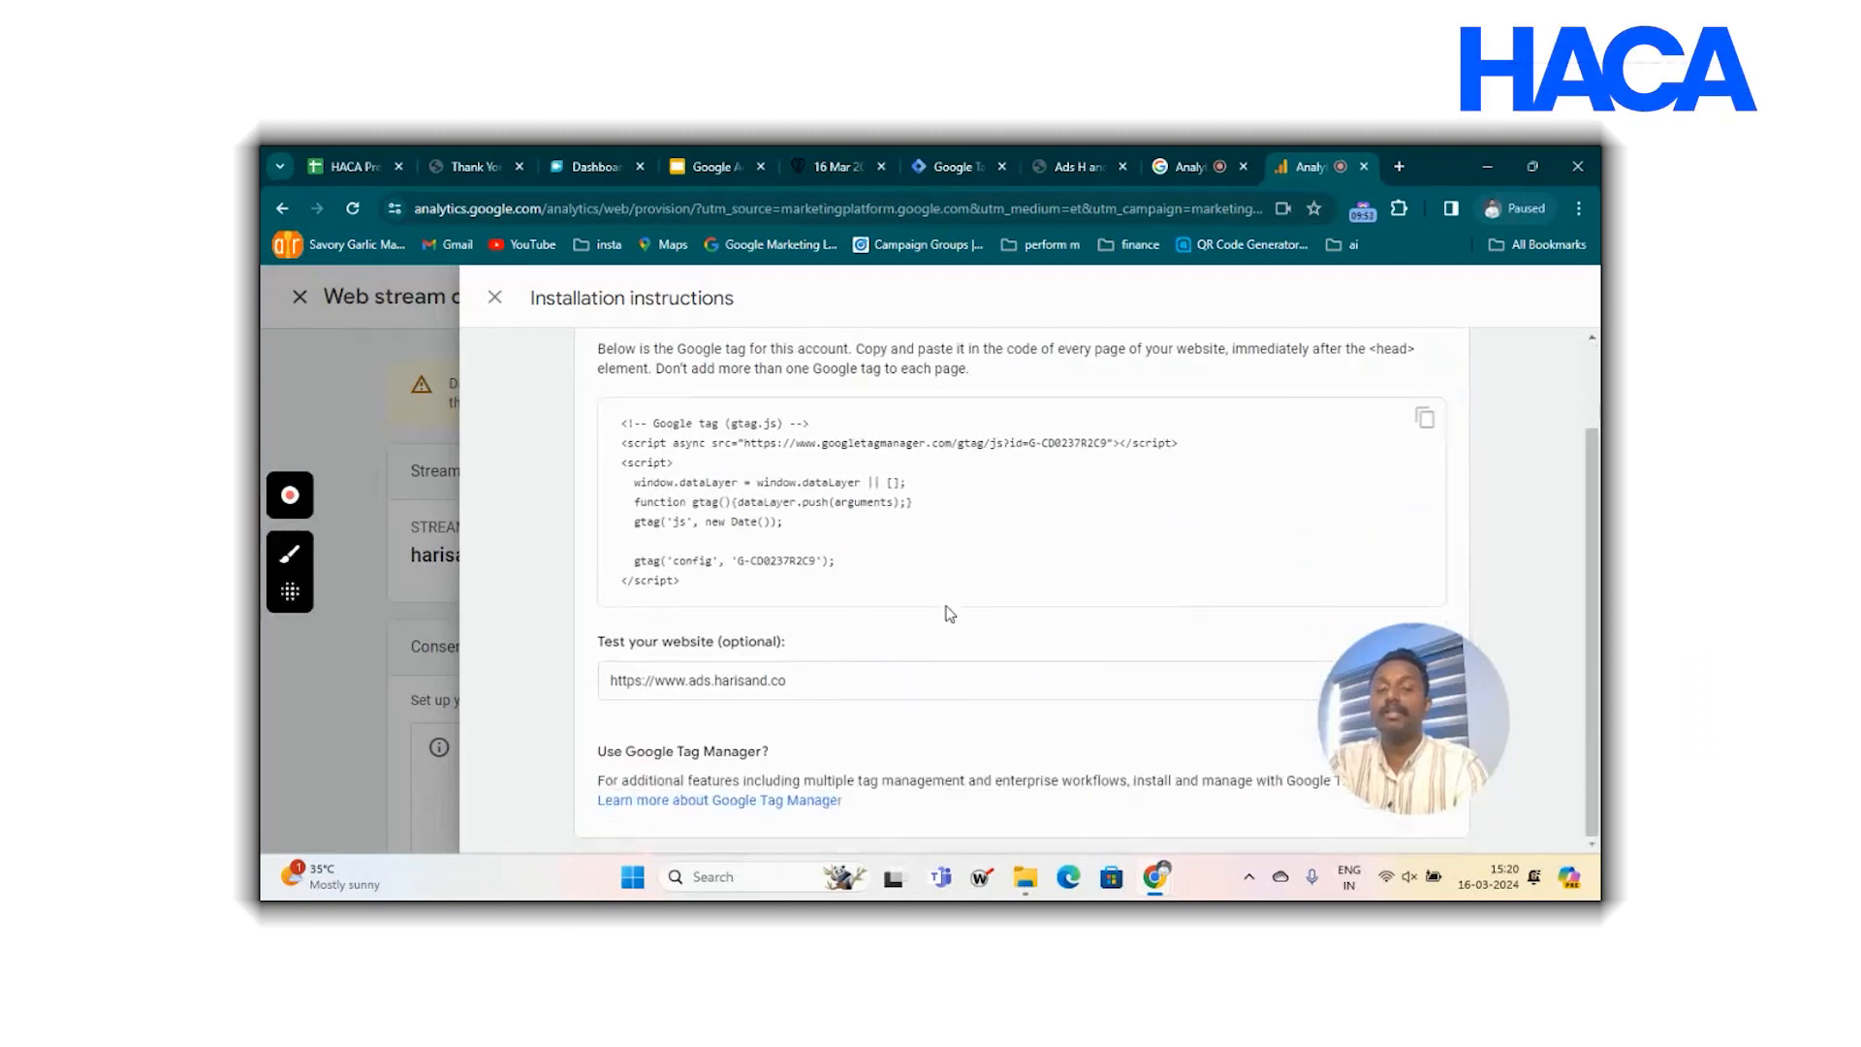
scroll(918, 527, "up", 1)
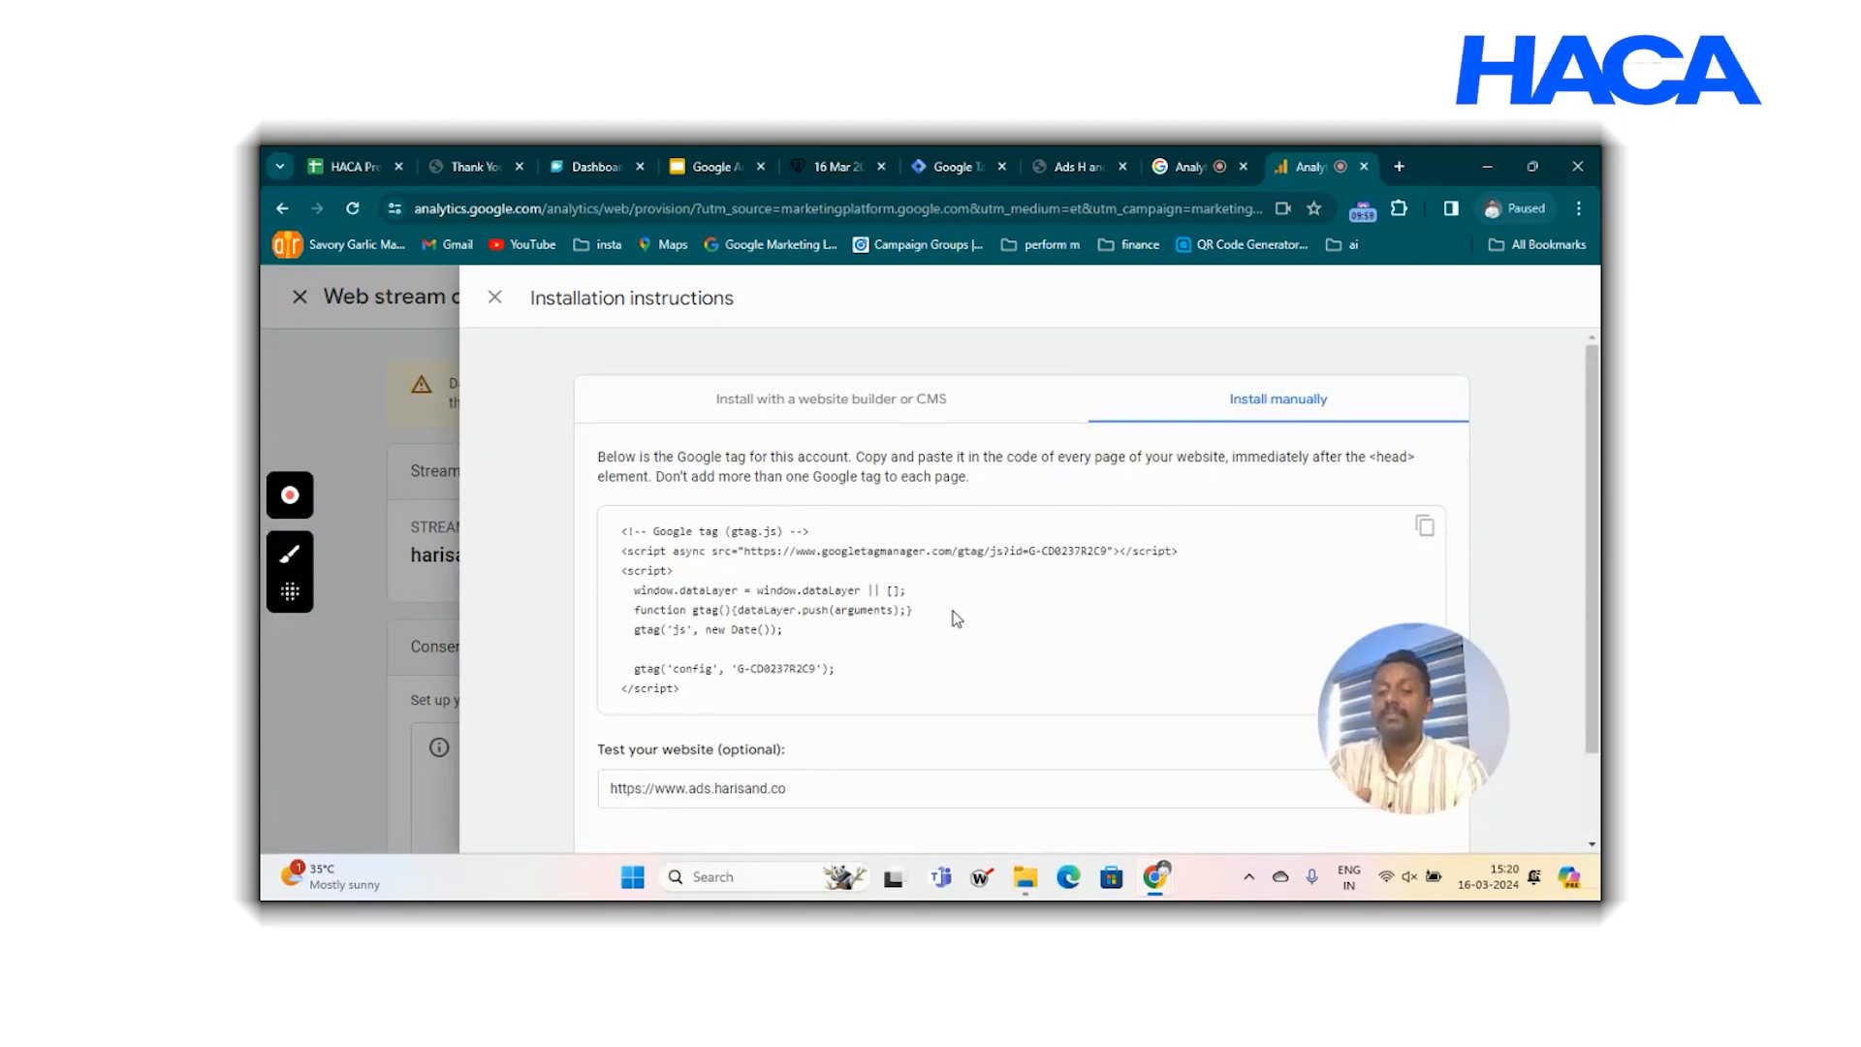
scroll(956, 618, "down", 1)
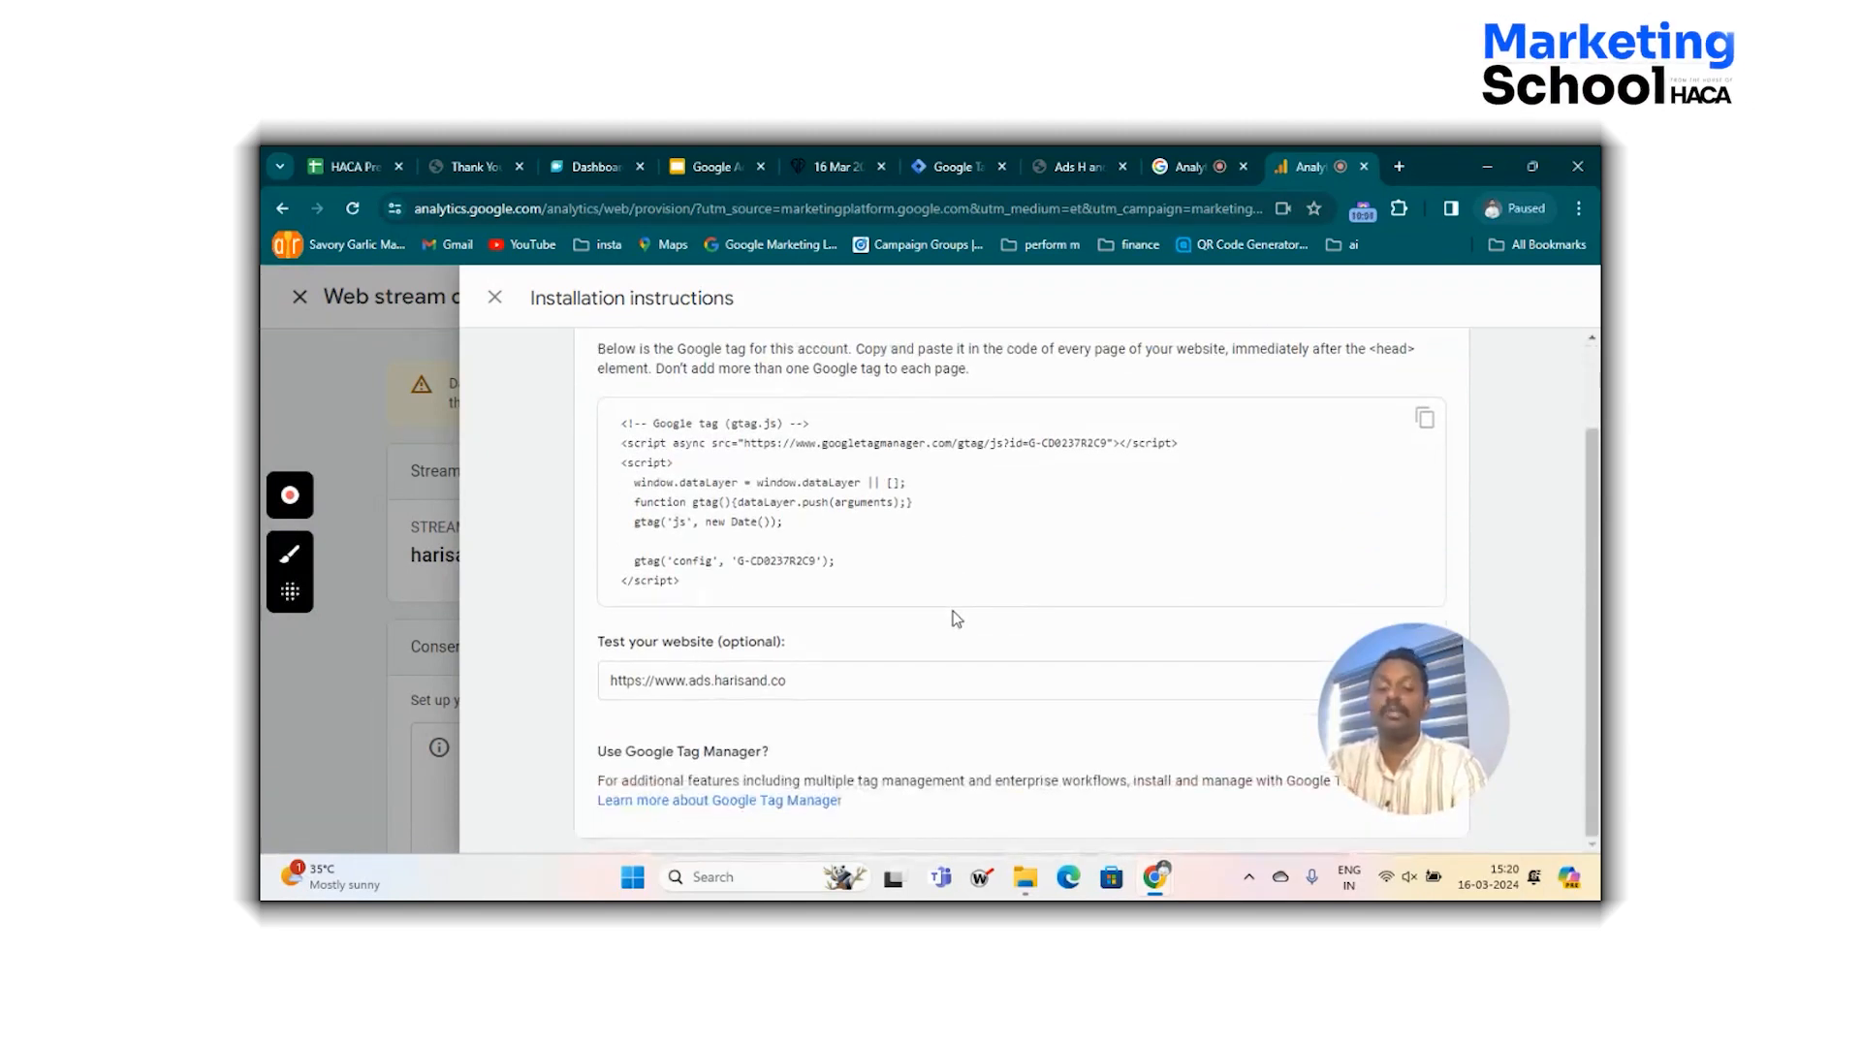
scroll(1060, 541, "up", 1)
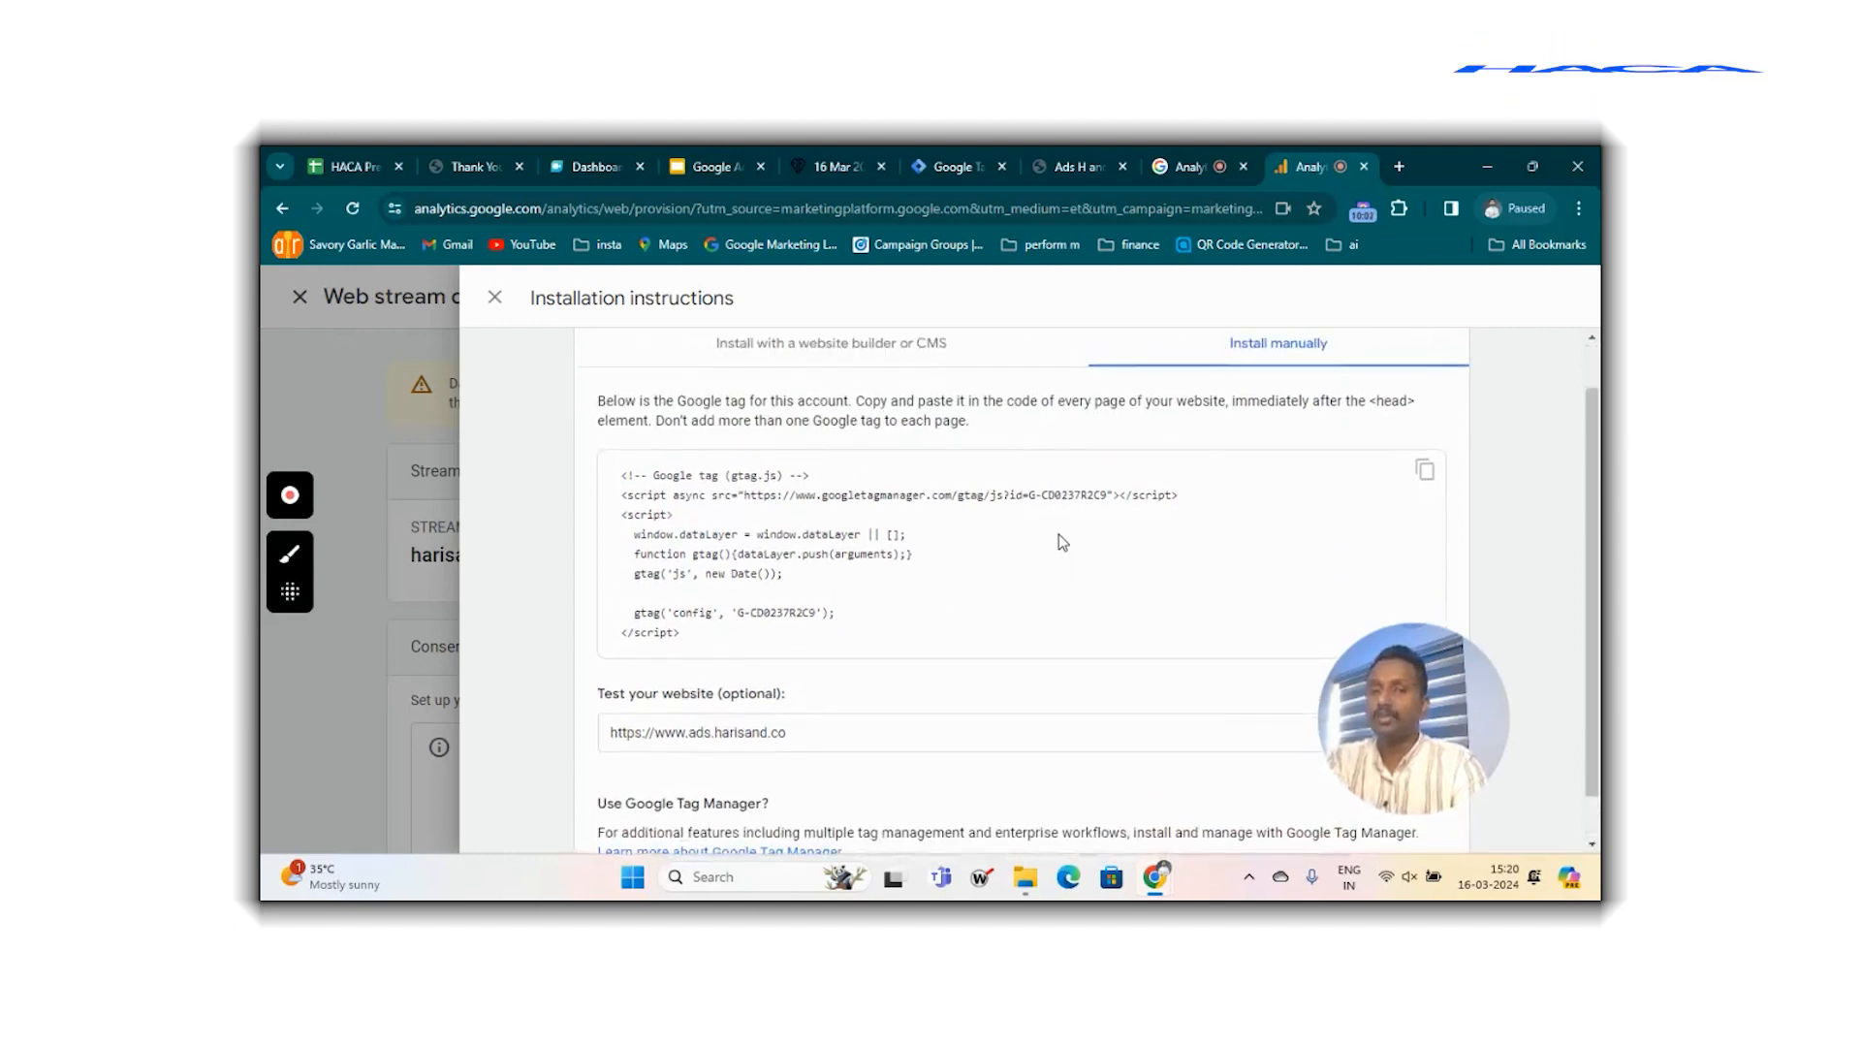
left_click(955, 169)
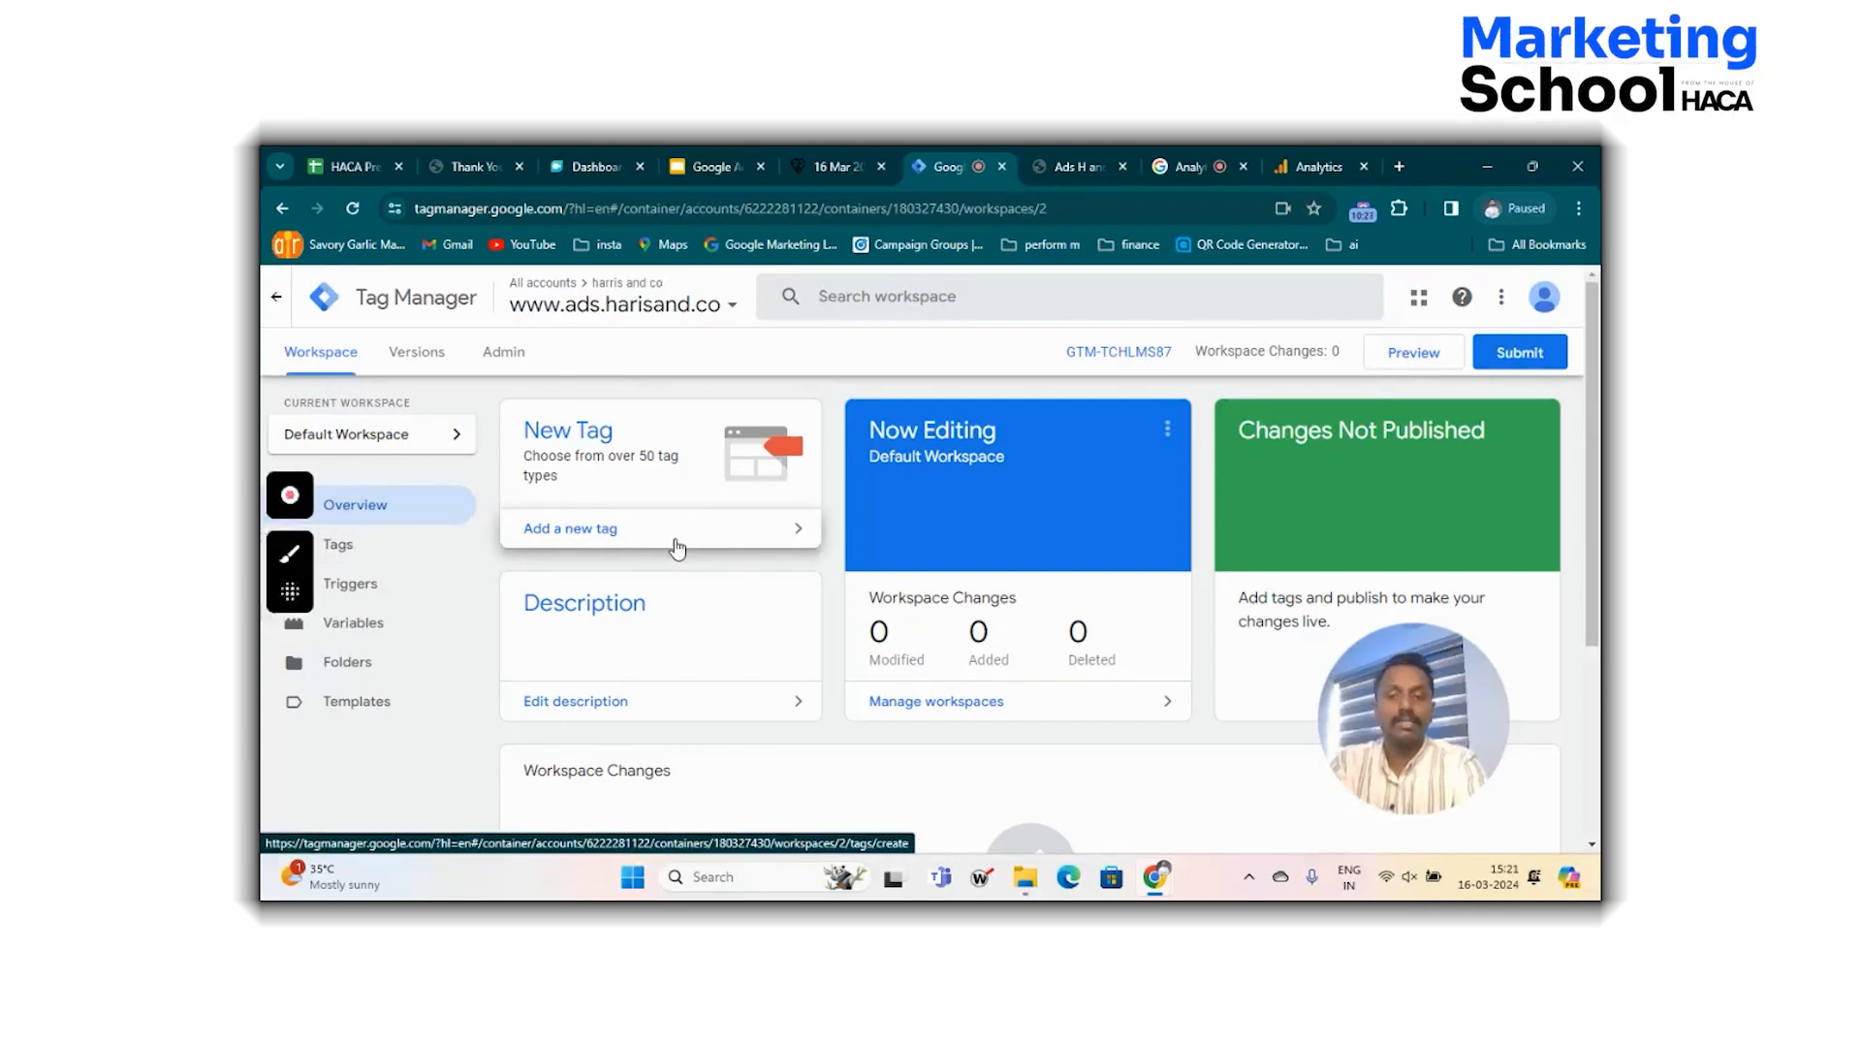
left_click(593, 529)
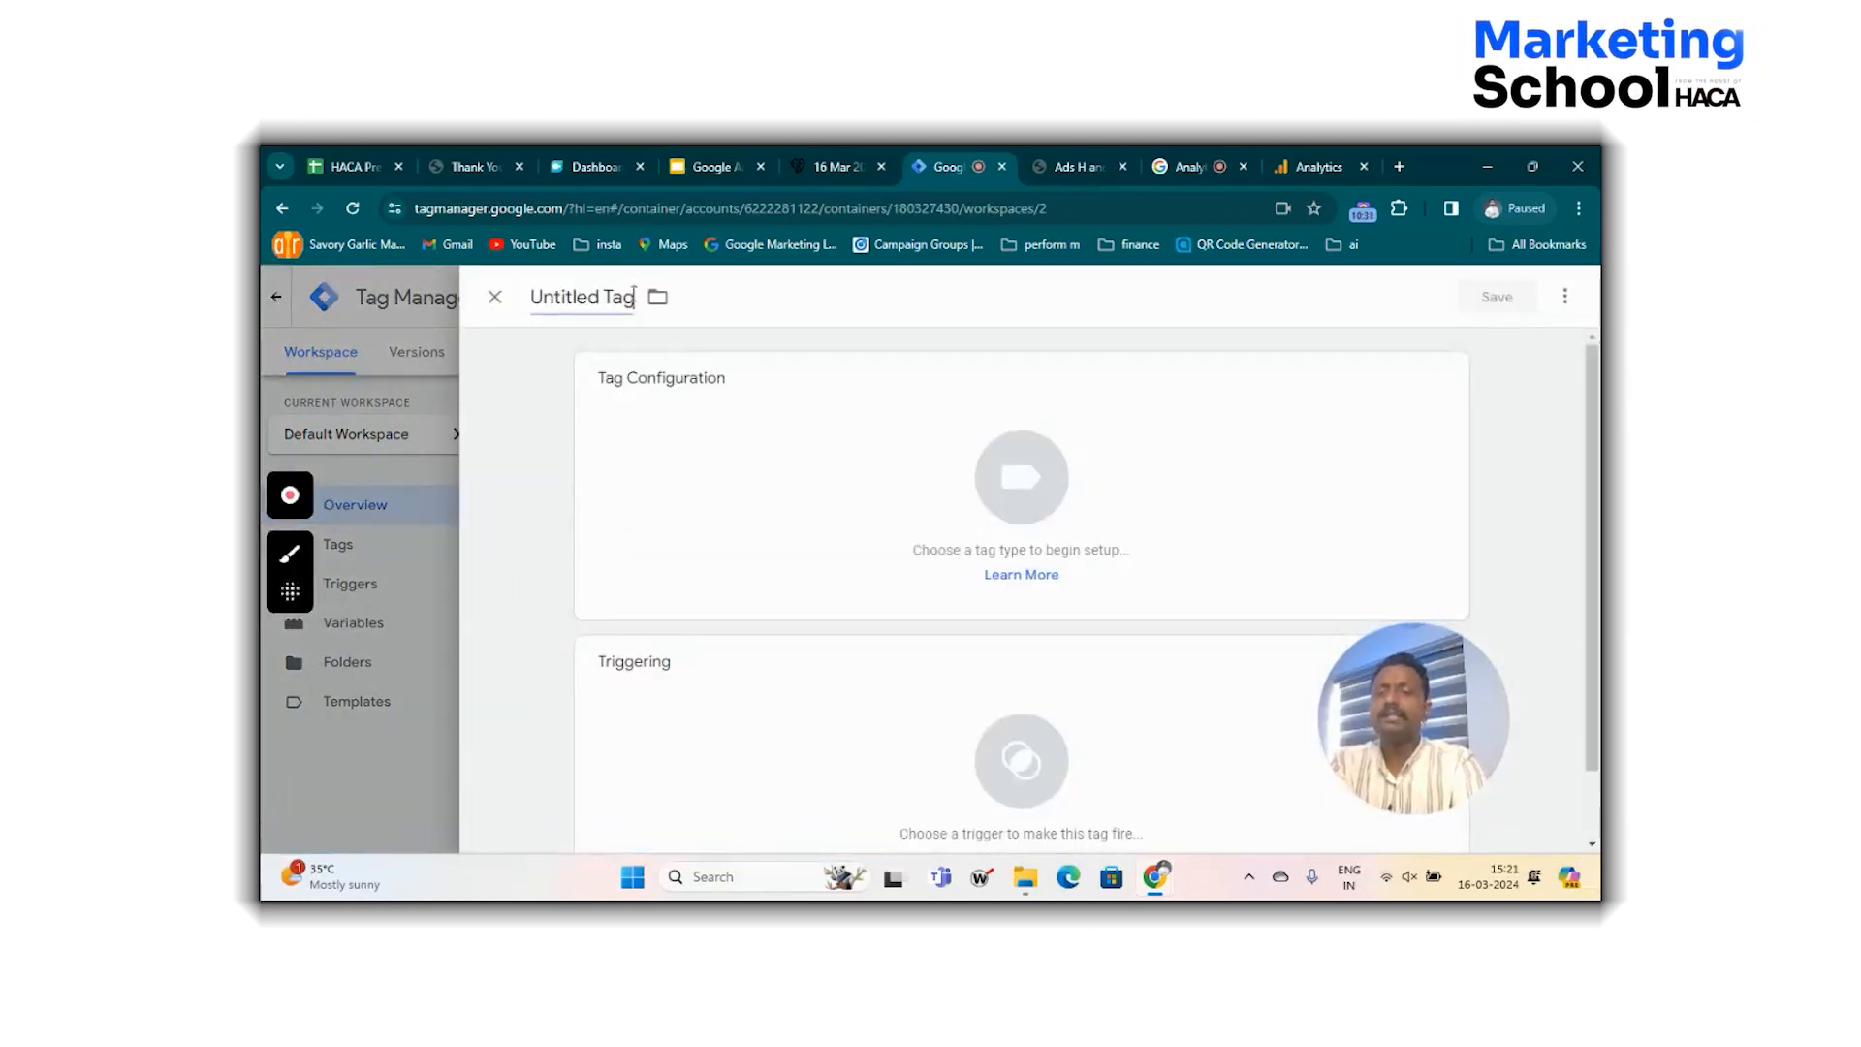
left_click(632, 296)
type("goog")
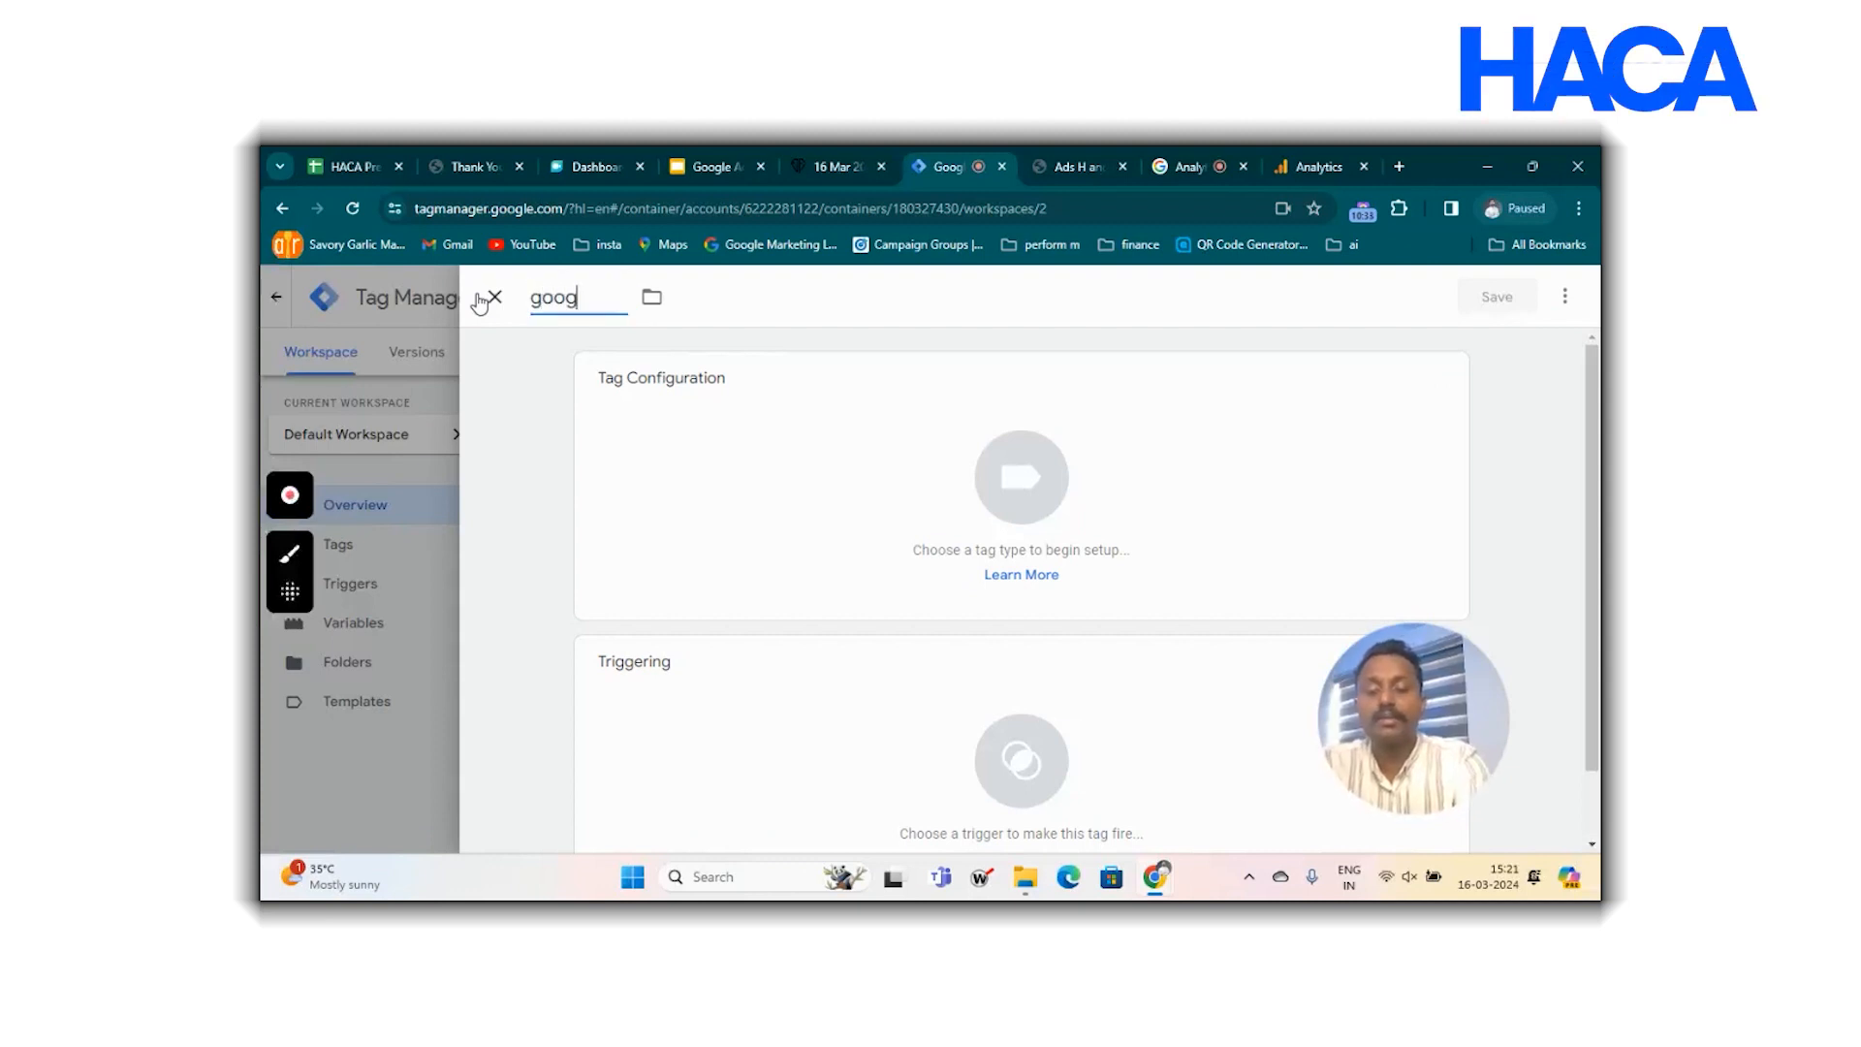
type("le analy")
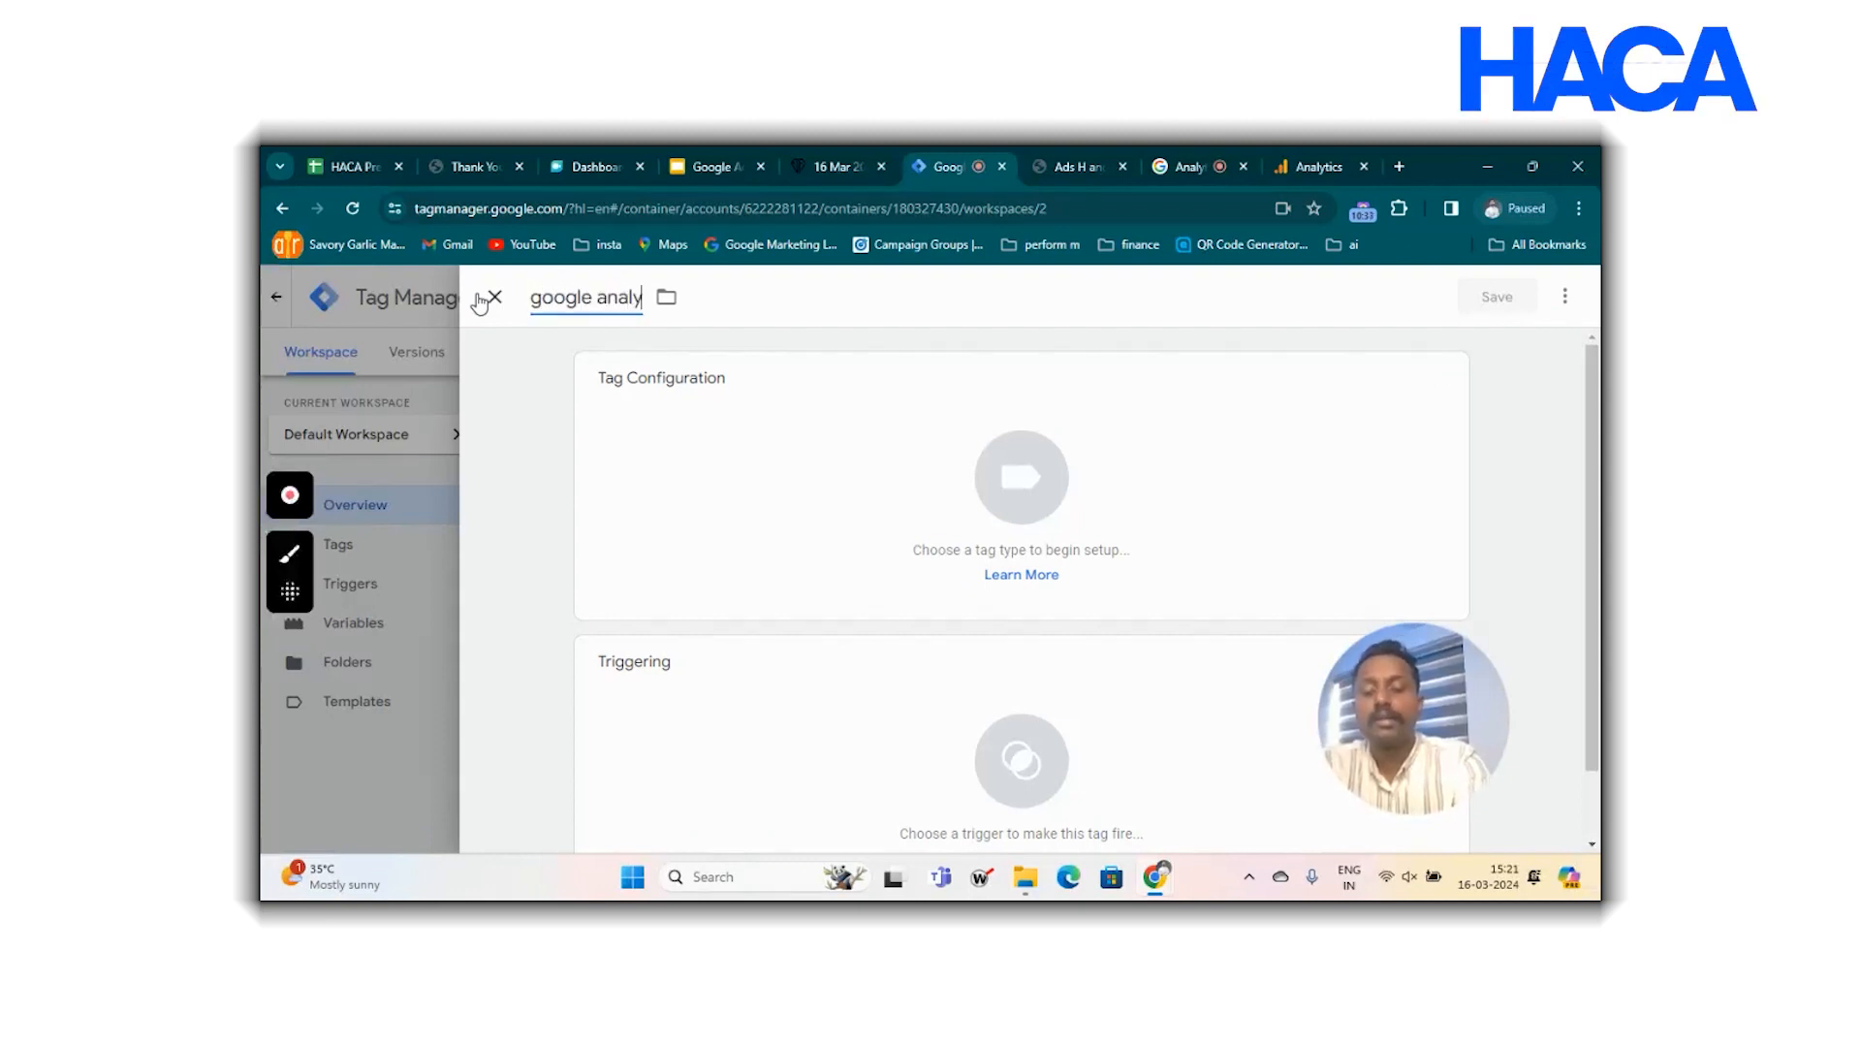
type("tics 4")
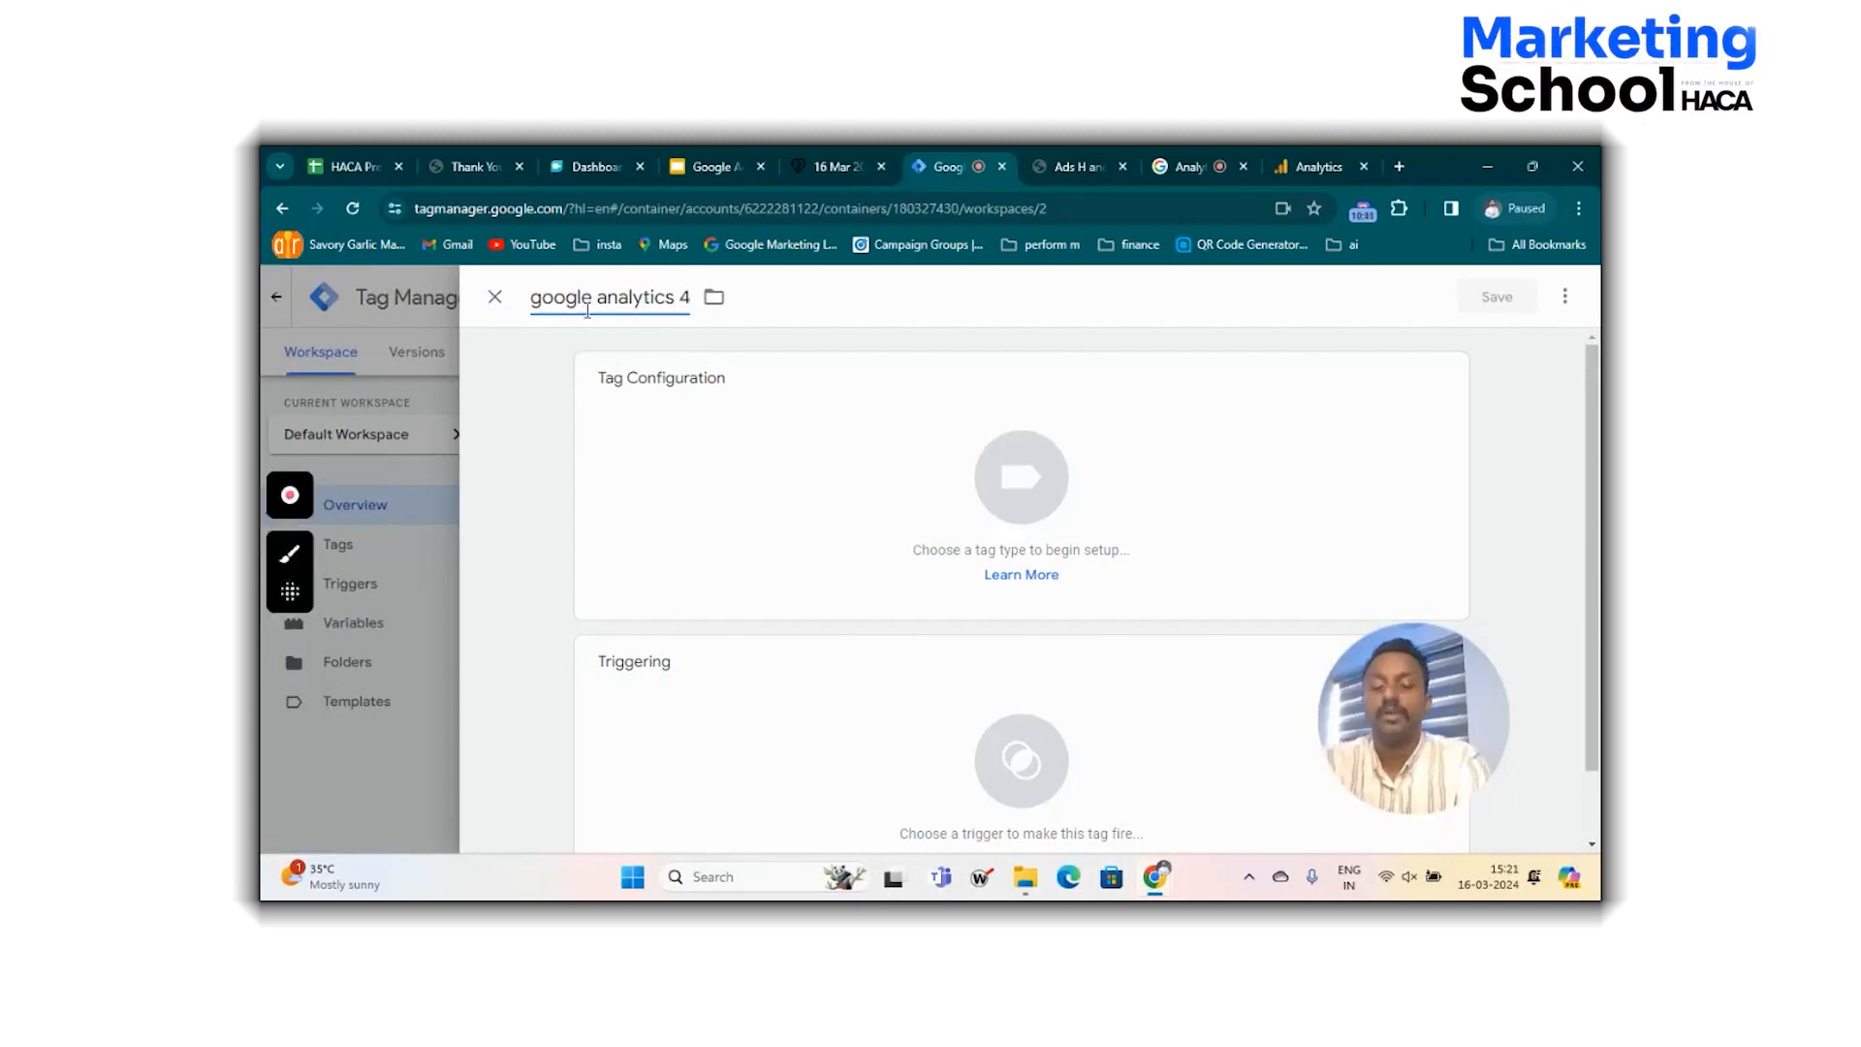
type(" code")
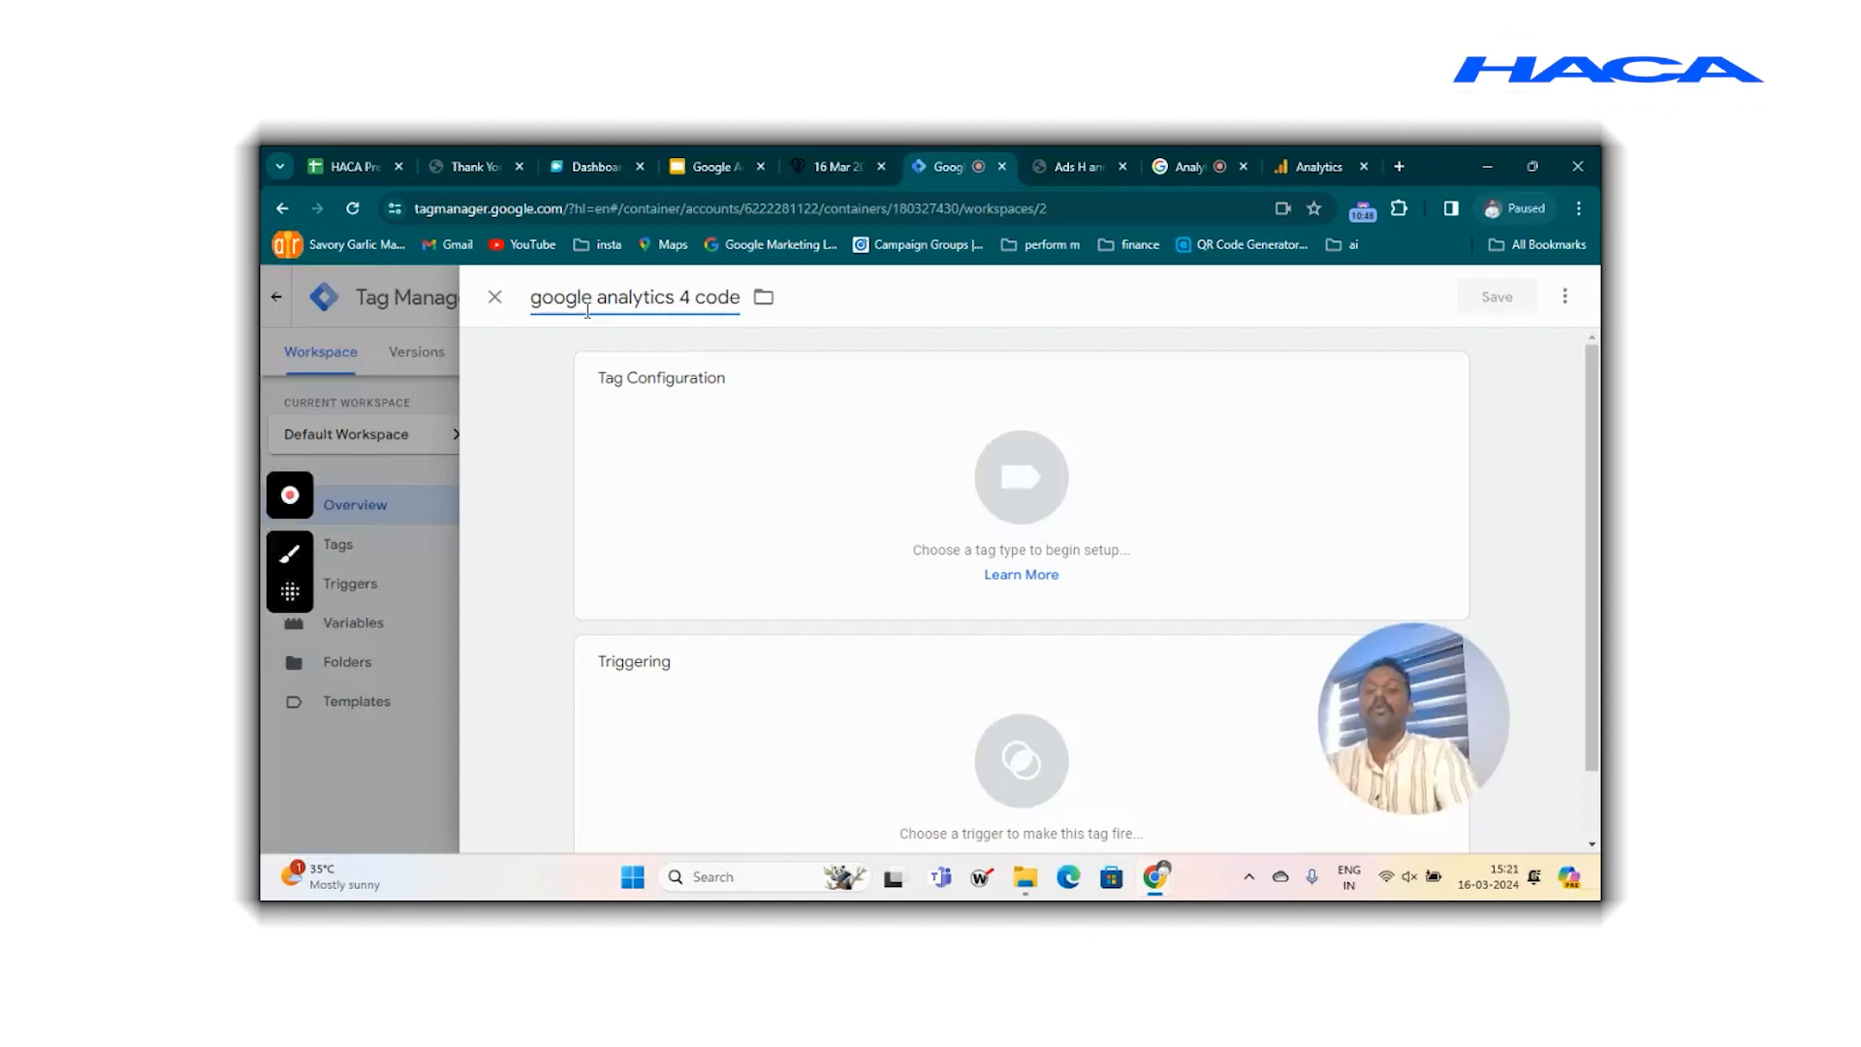
Set the new tag's type to Google Tag from the Google Analytics tag types.
left_click(1035, 511)
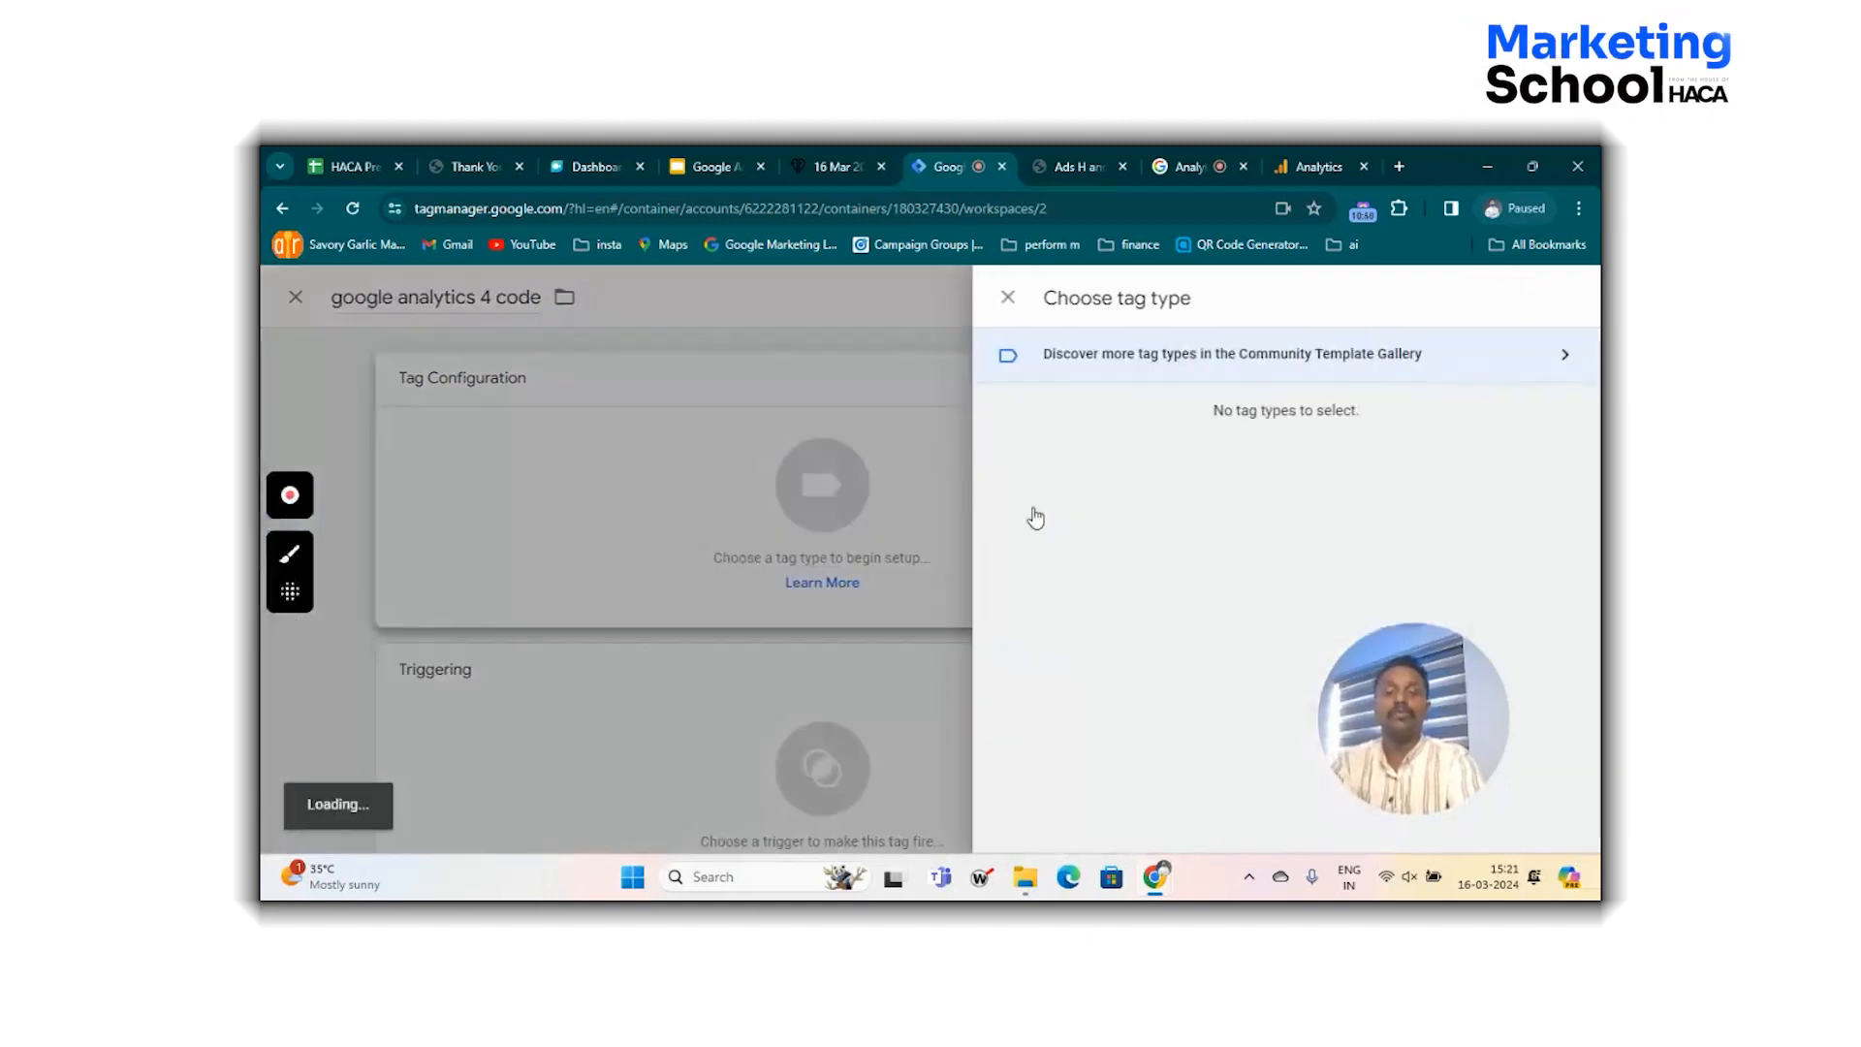
left_click(1190, 473)
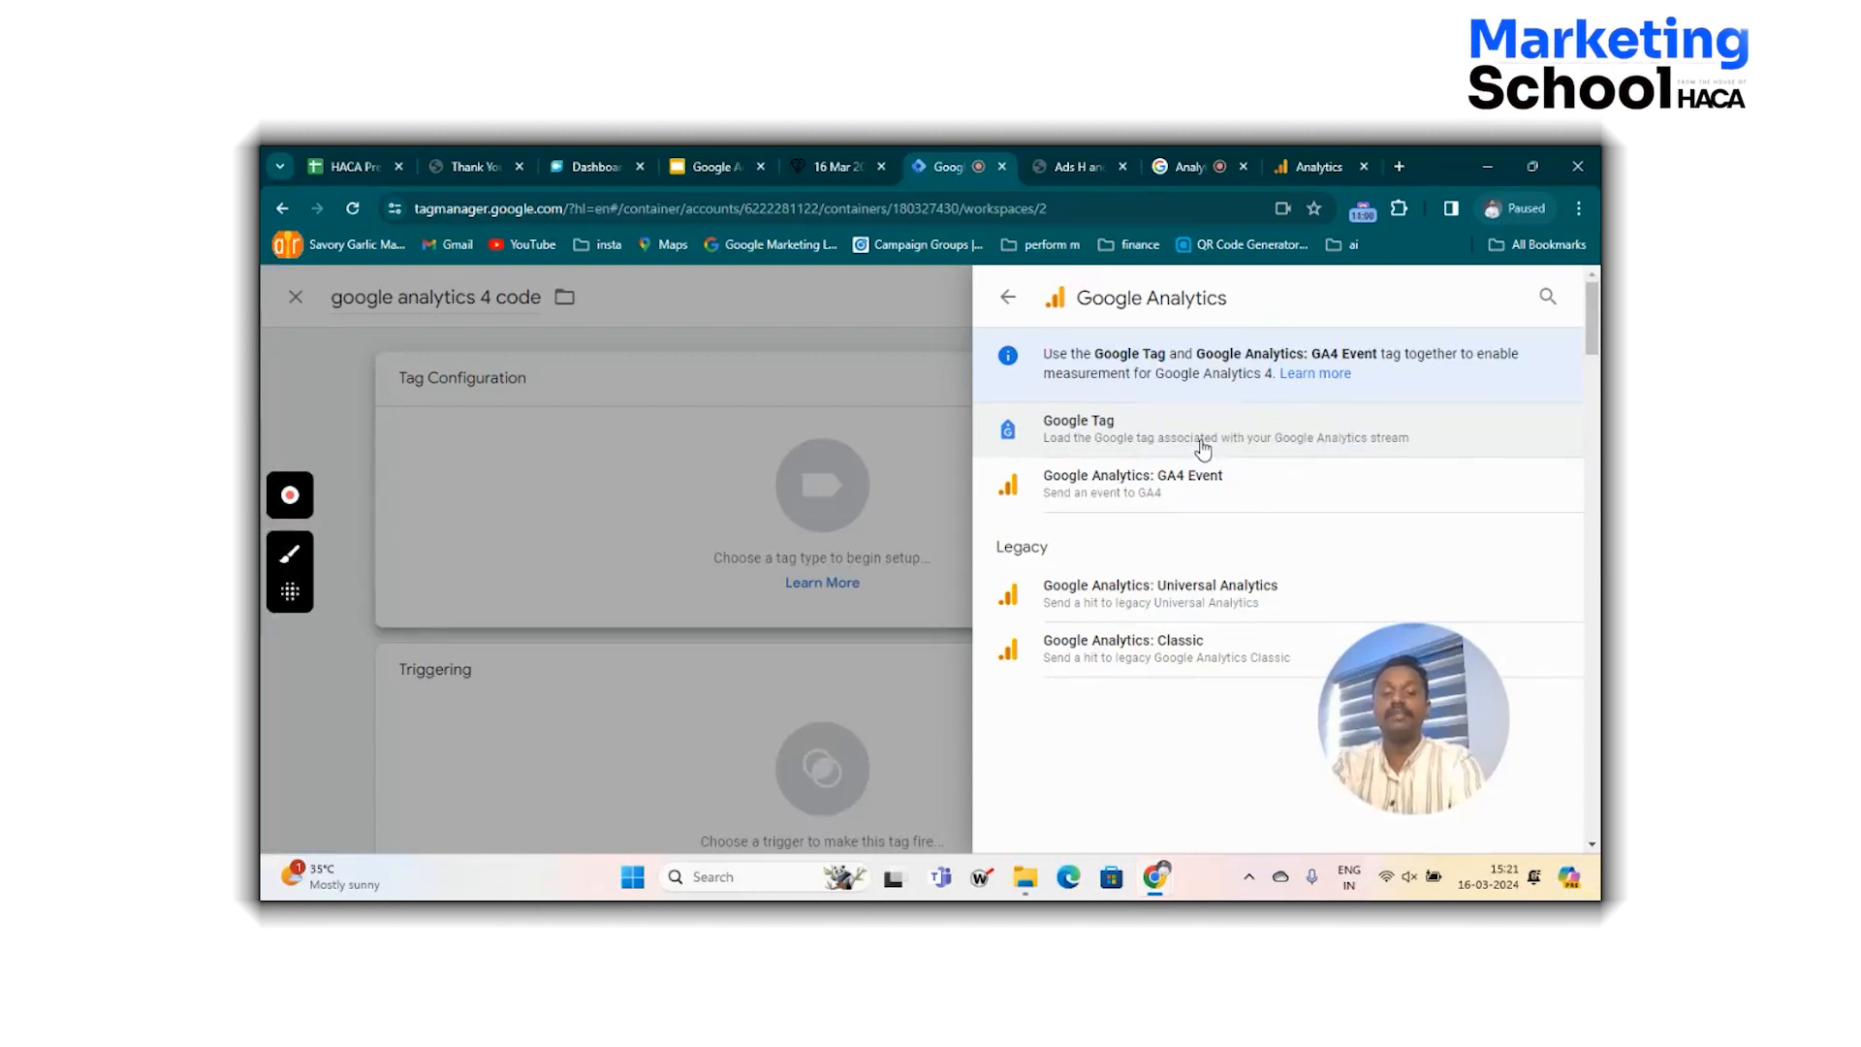
left_click(1151, 436)
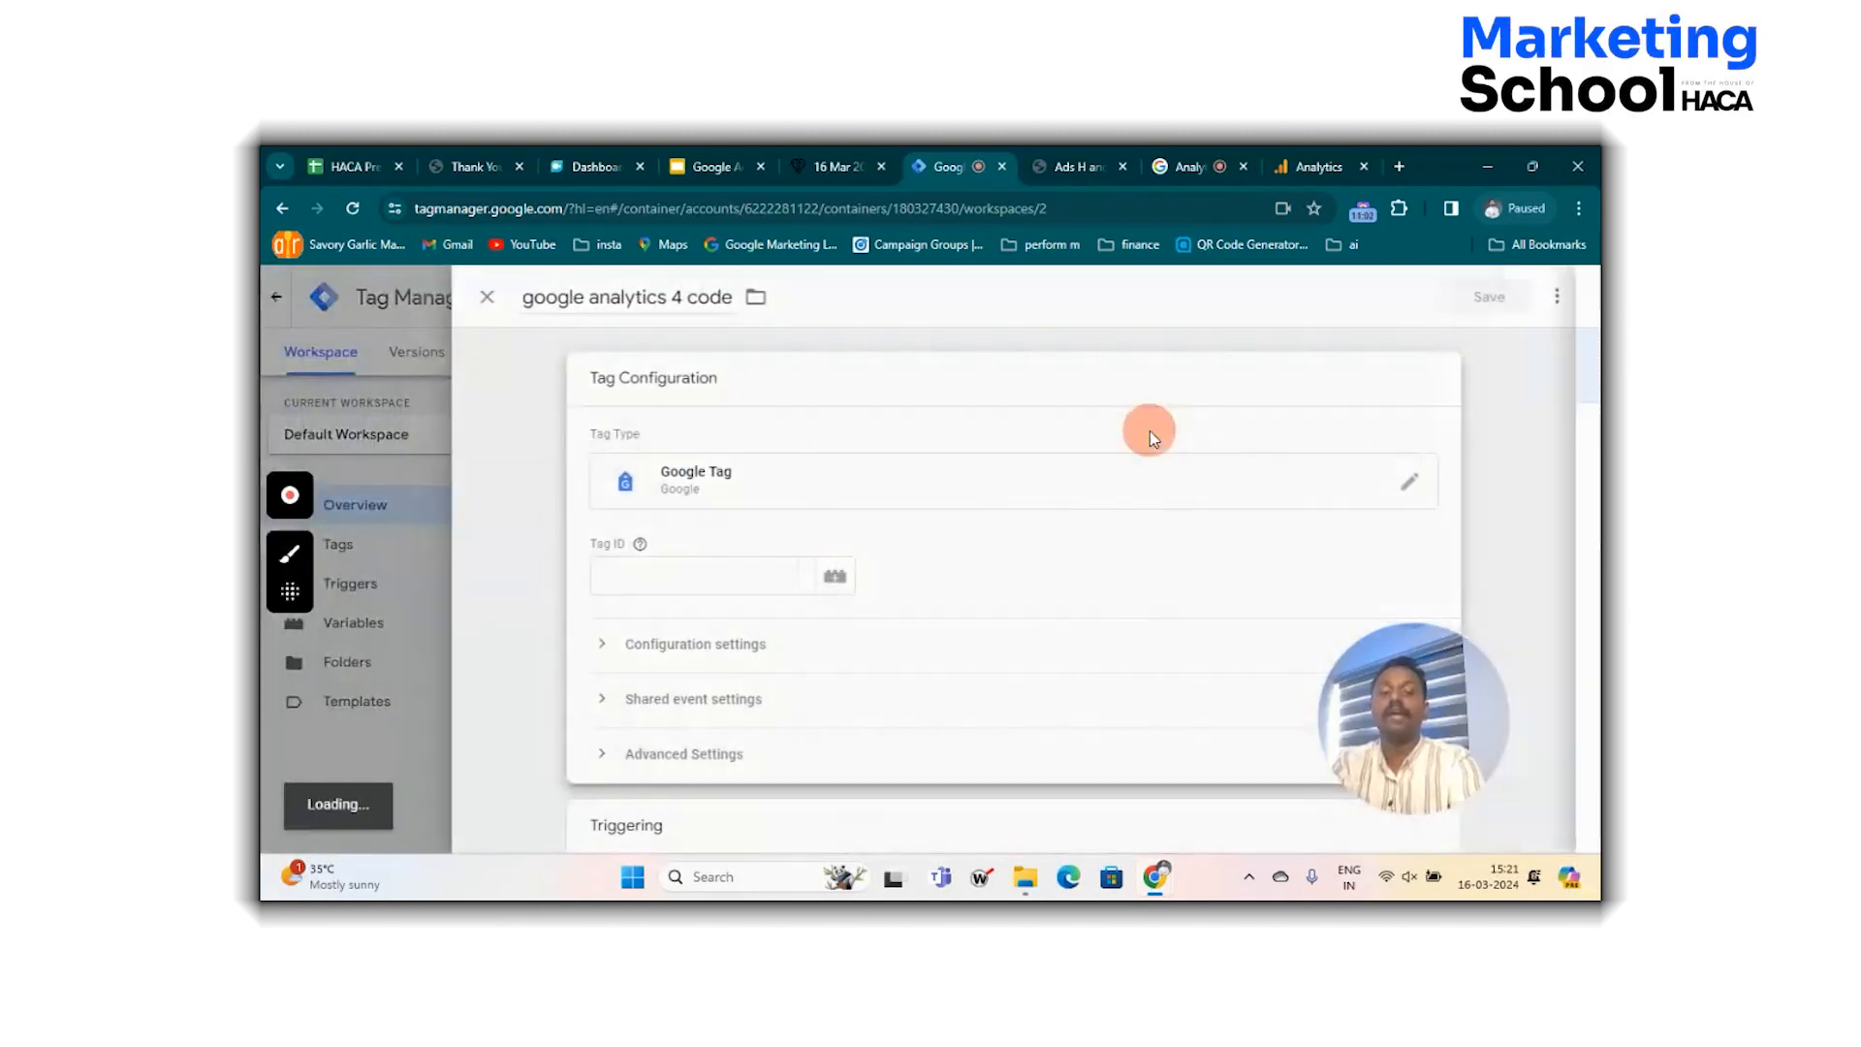
Return to Google Analytics, close the installation instructions and copy the harisandco web stream's measurement ID.
left_click(730, 564)
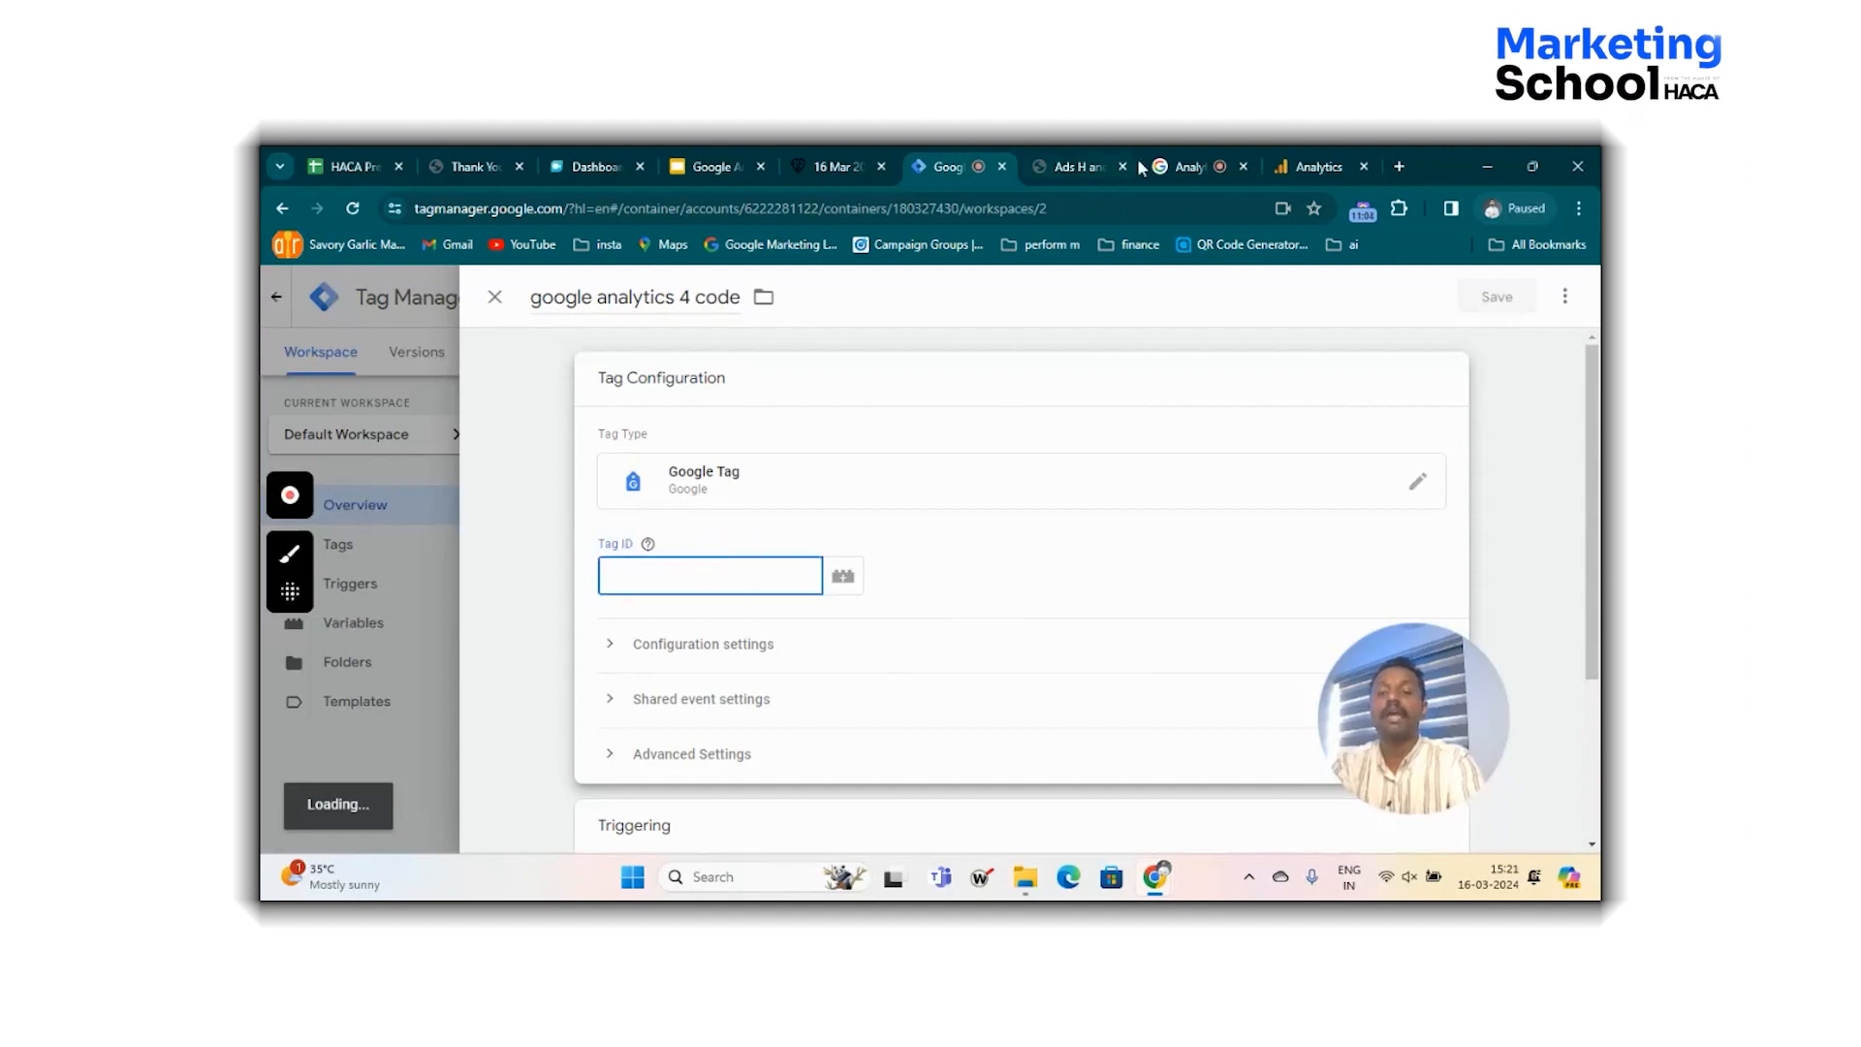
left_click(1303, 160)
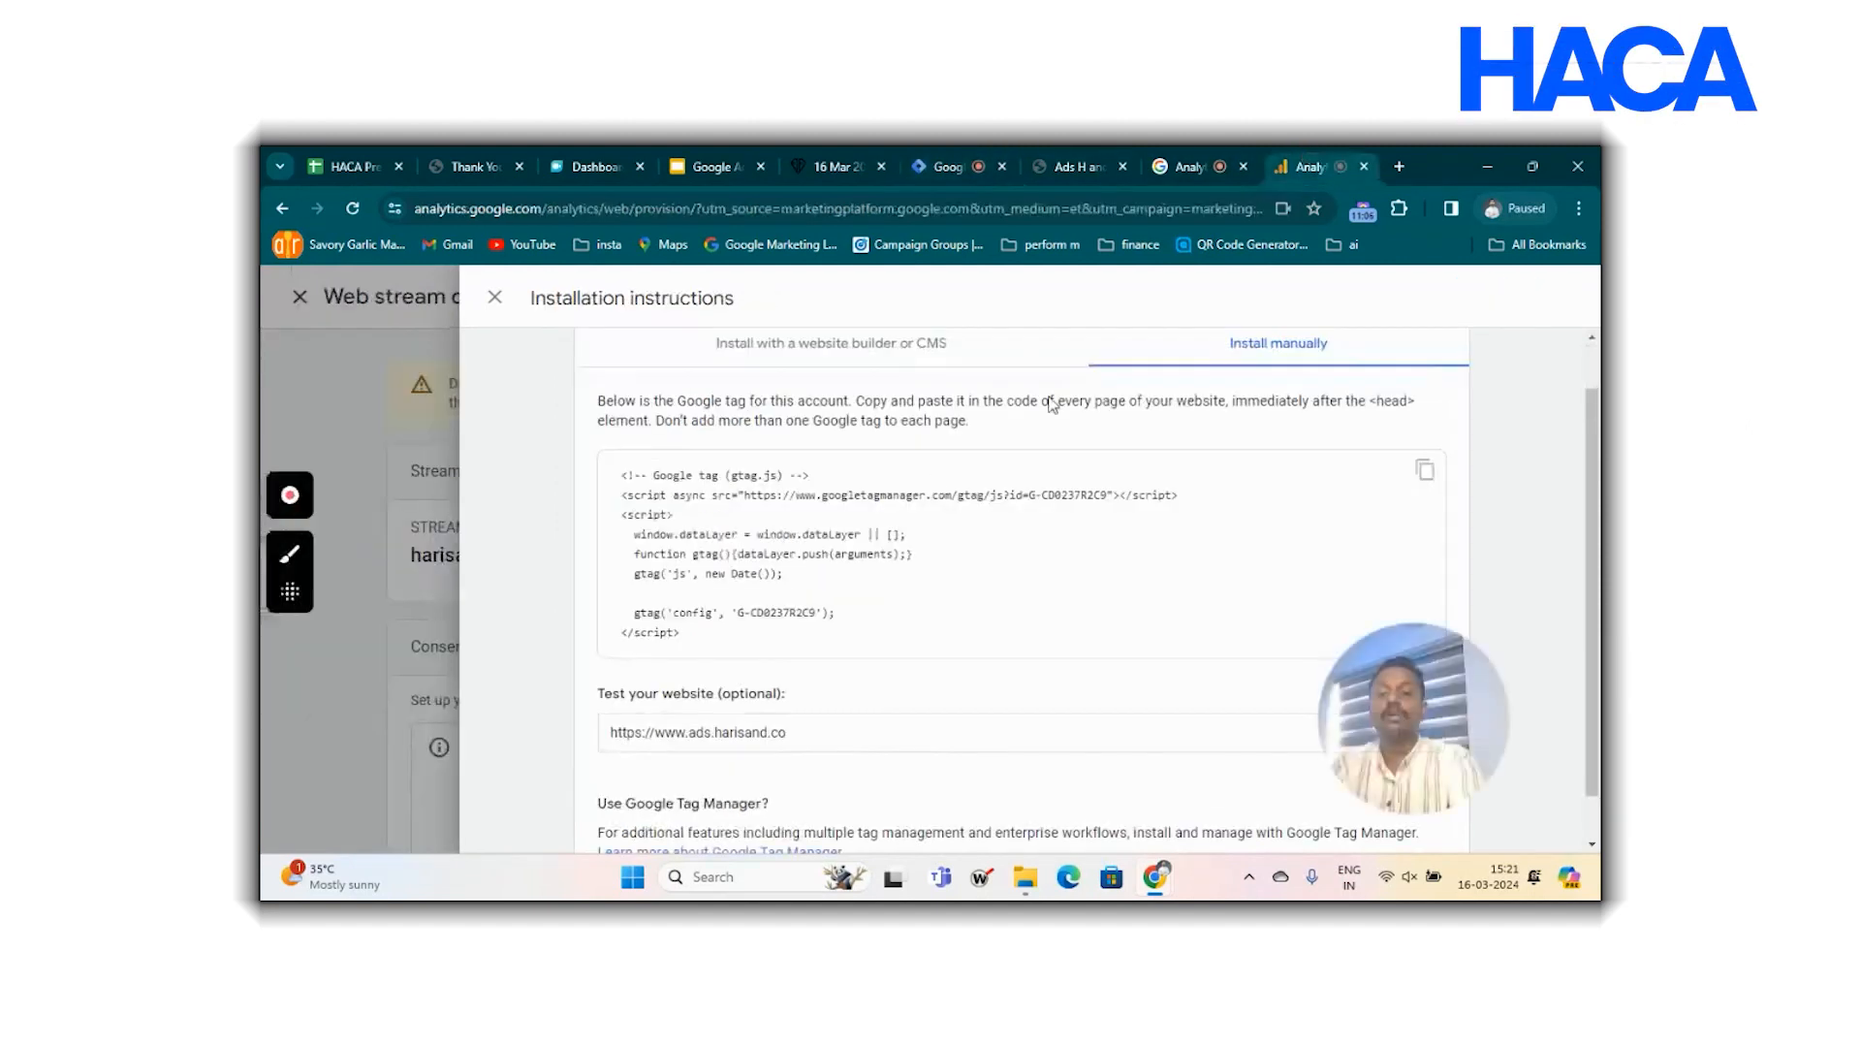
scroll(793, 567, "down", 1)
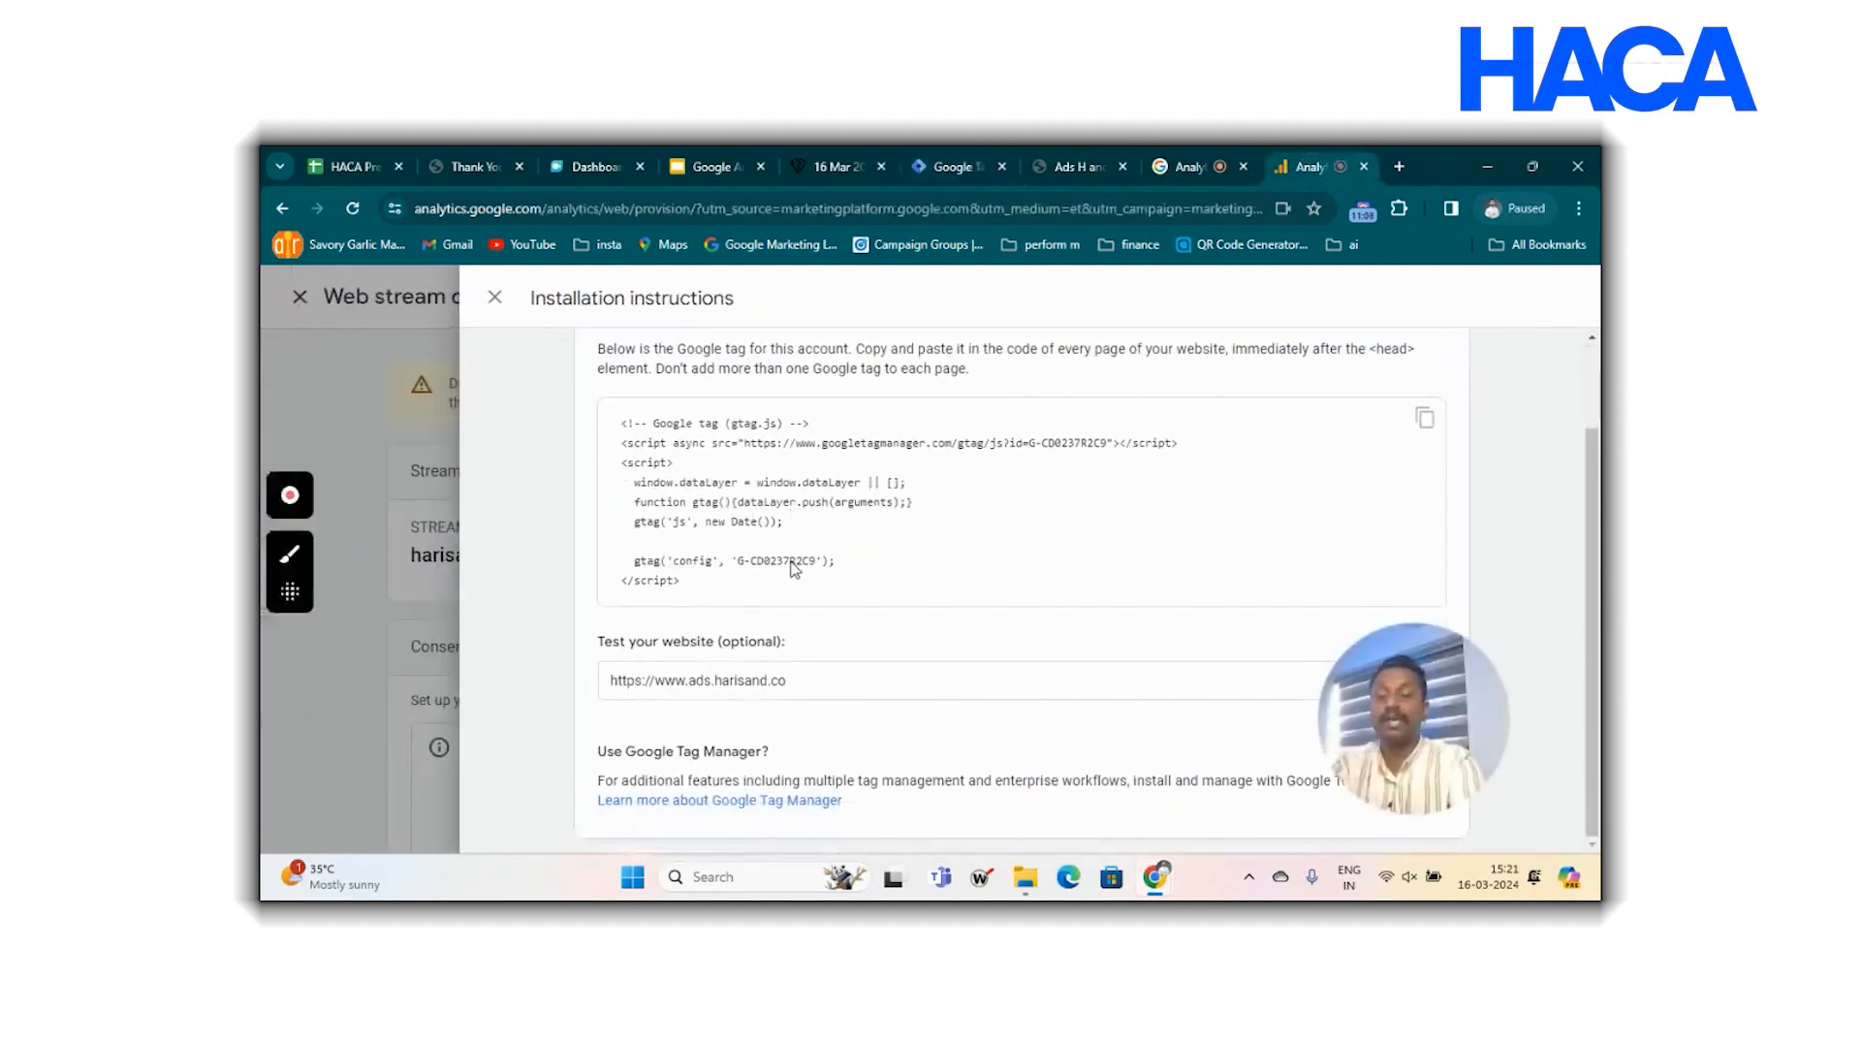
scroll(793, 568, "up", 2)
left_click(494, 297)
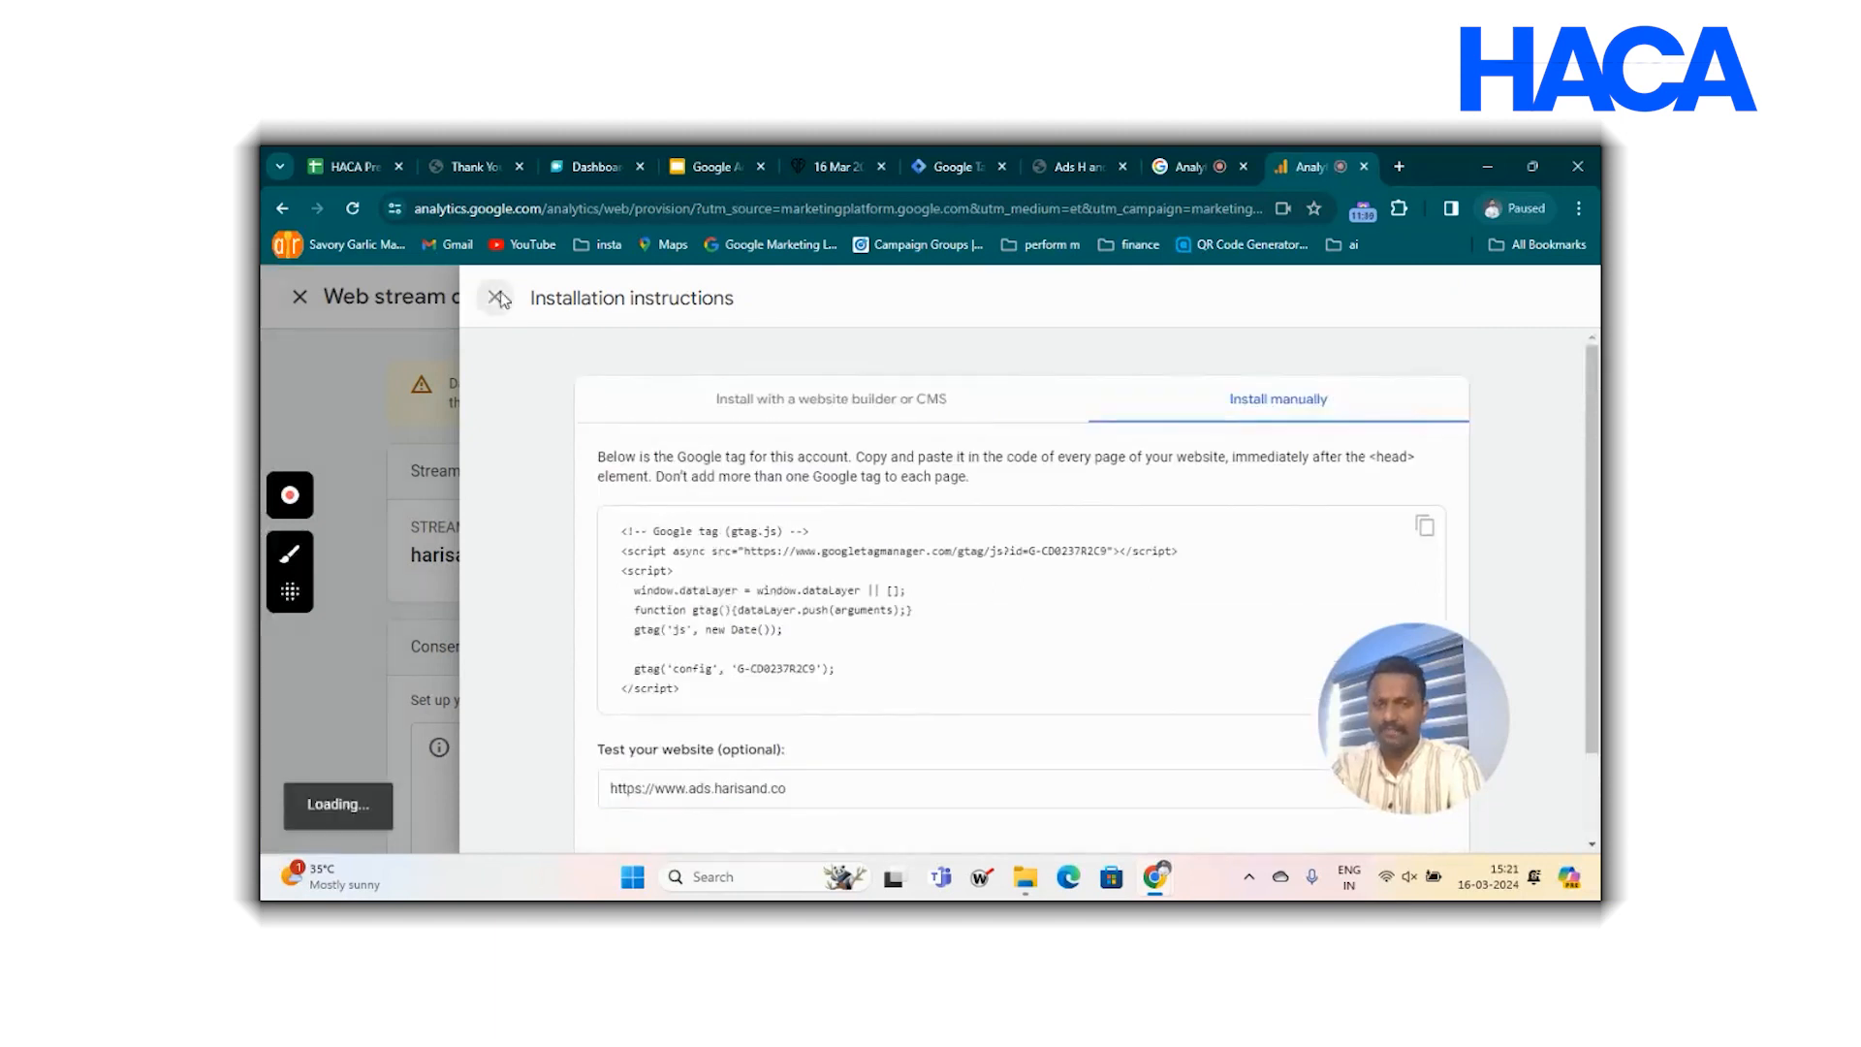
left_click(1412, 558)
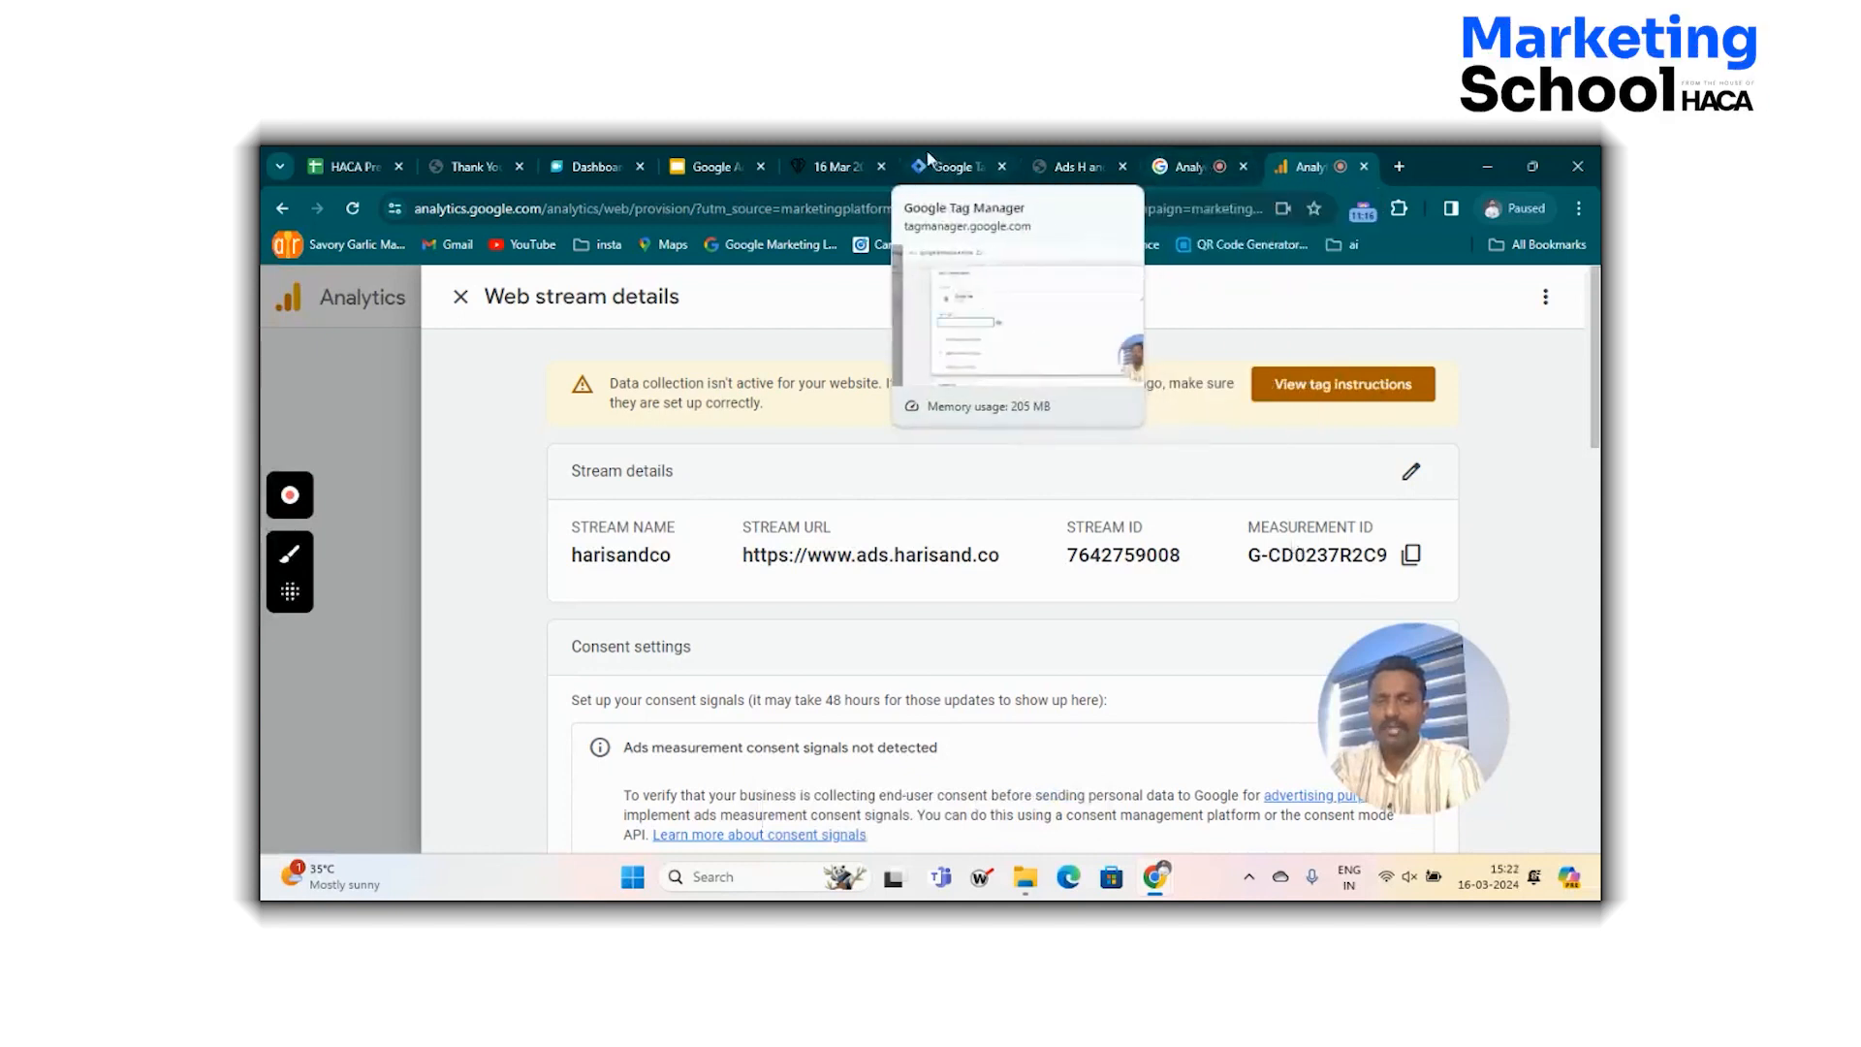
Switch back to Google Tag Manager and paste the copied measurement ID as the tag's Tag ID.
left_click(947, 166)
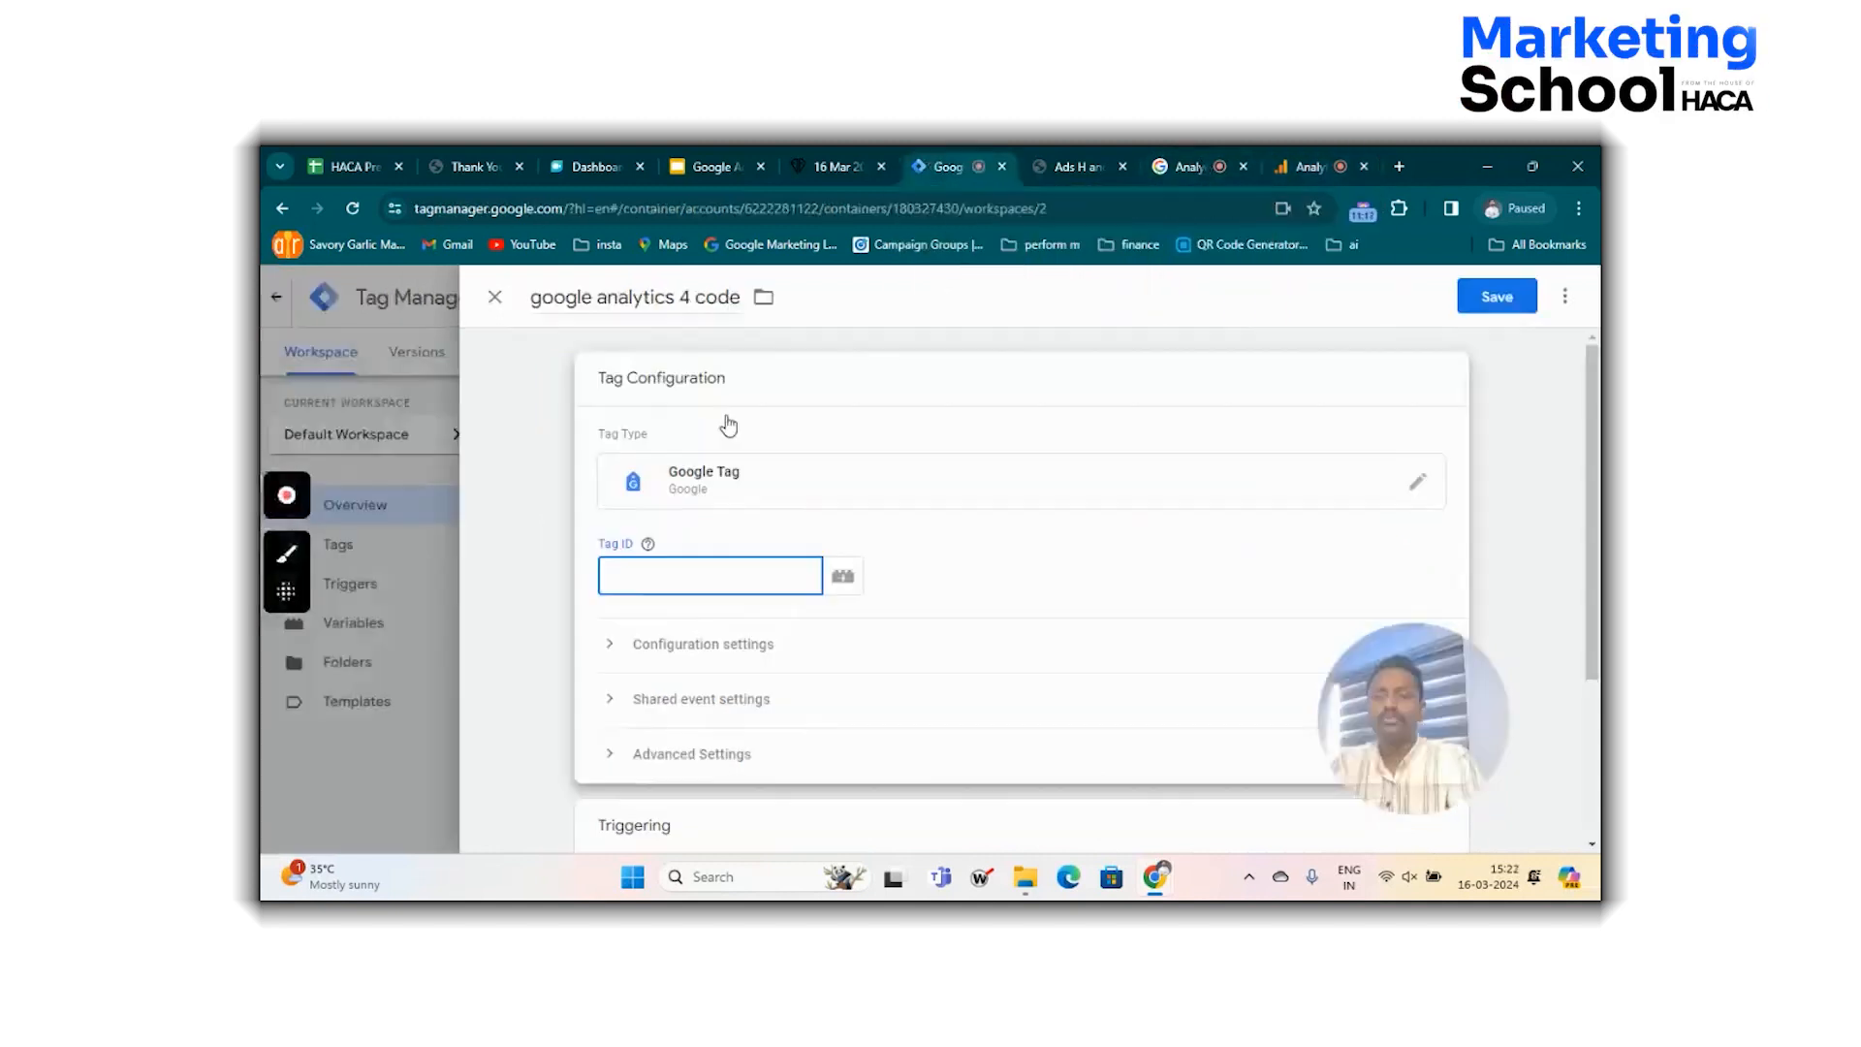
left_click(654, 578)
key("ctrl+v")
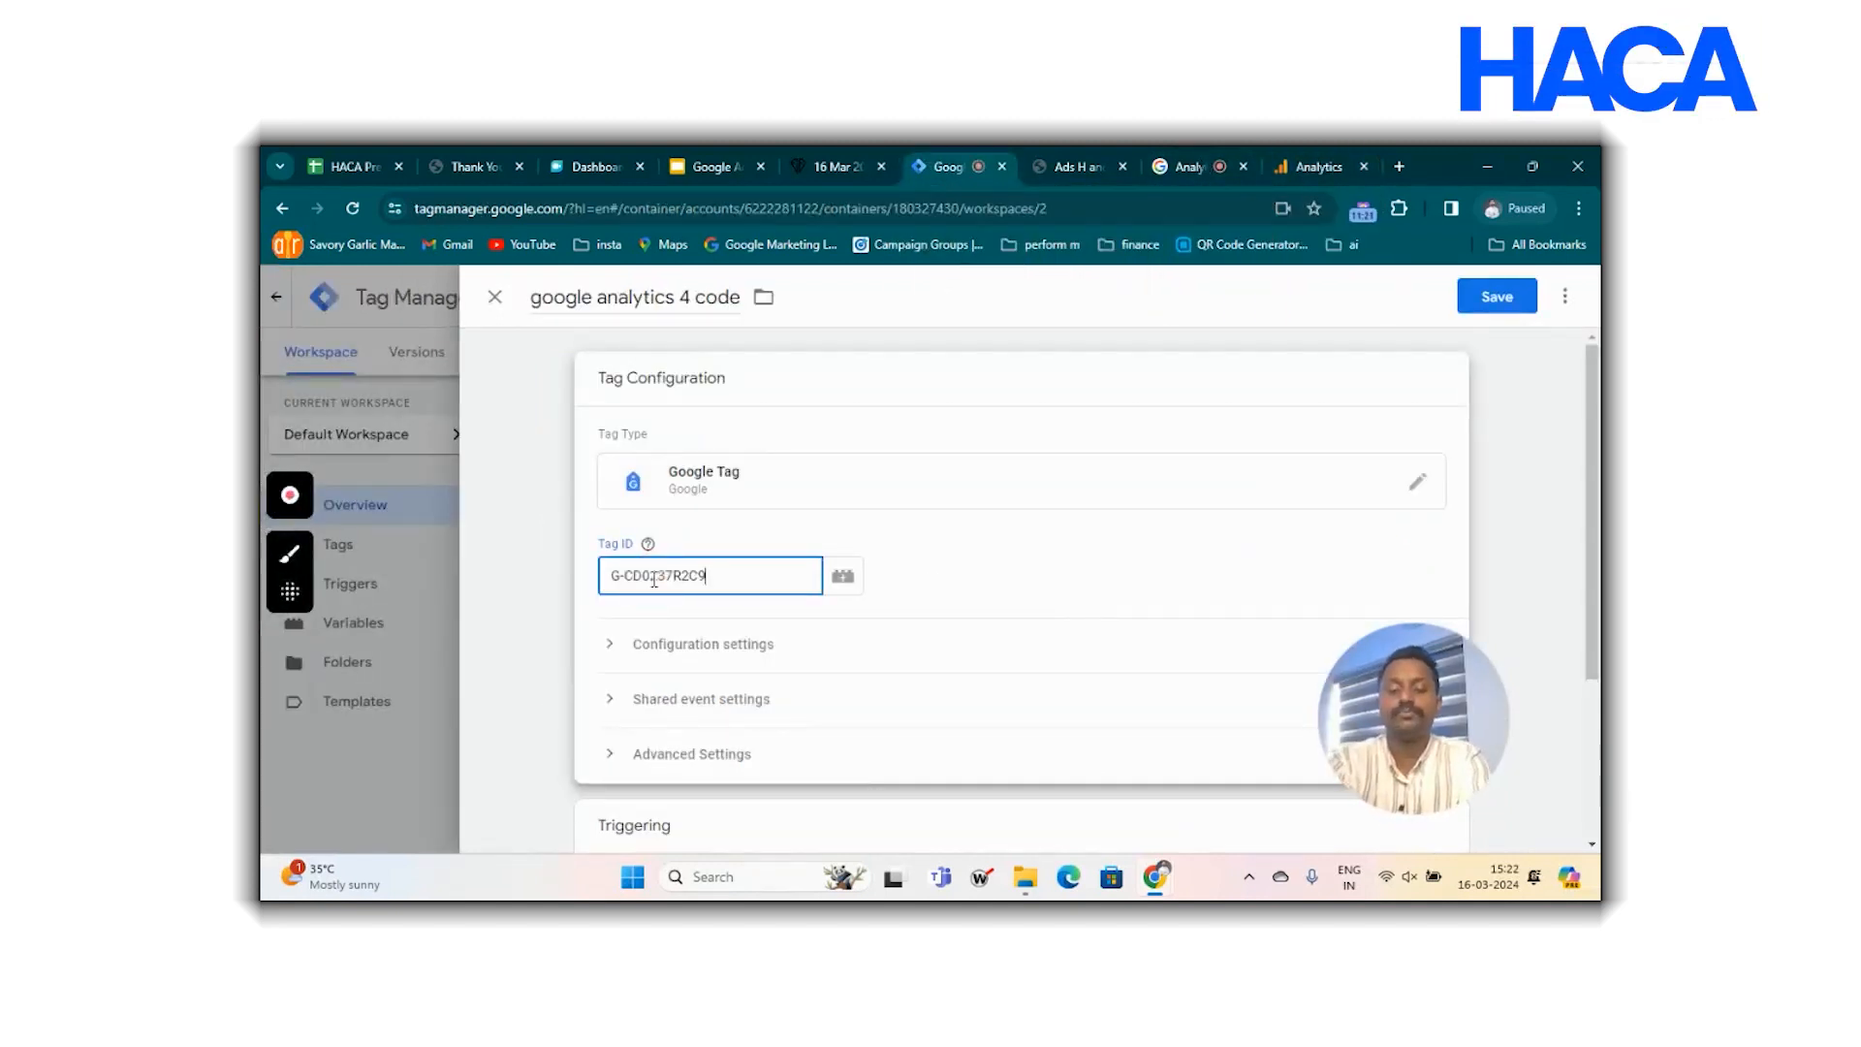
left_click(1096, 528)
Assign the All Pages page view trigger to the tag and save it.
scroll(1096, 536, "down", 3)
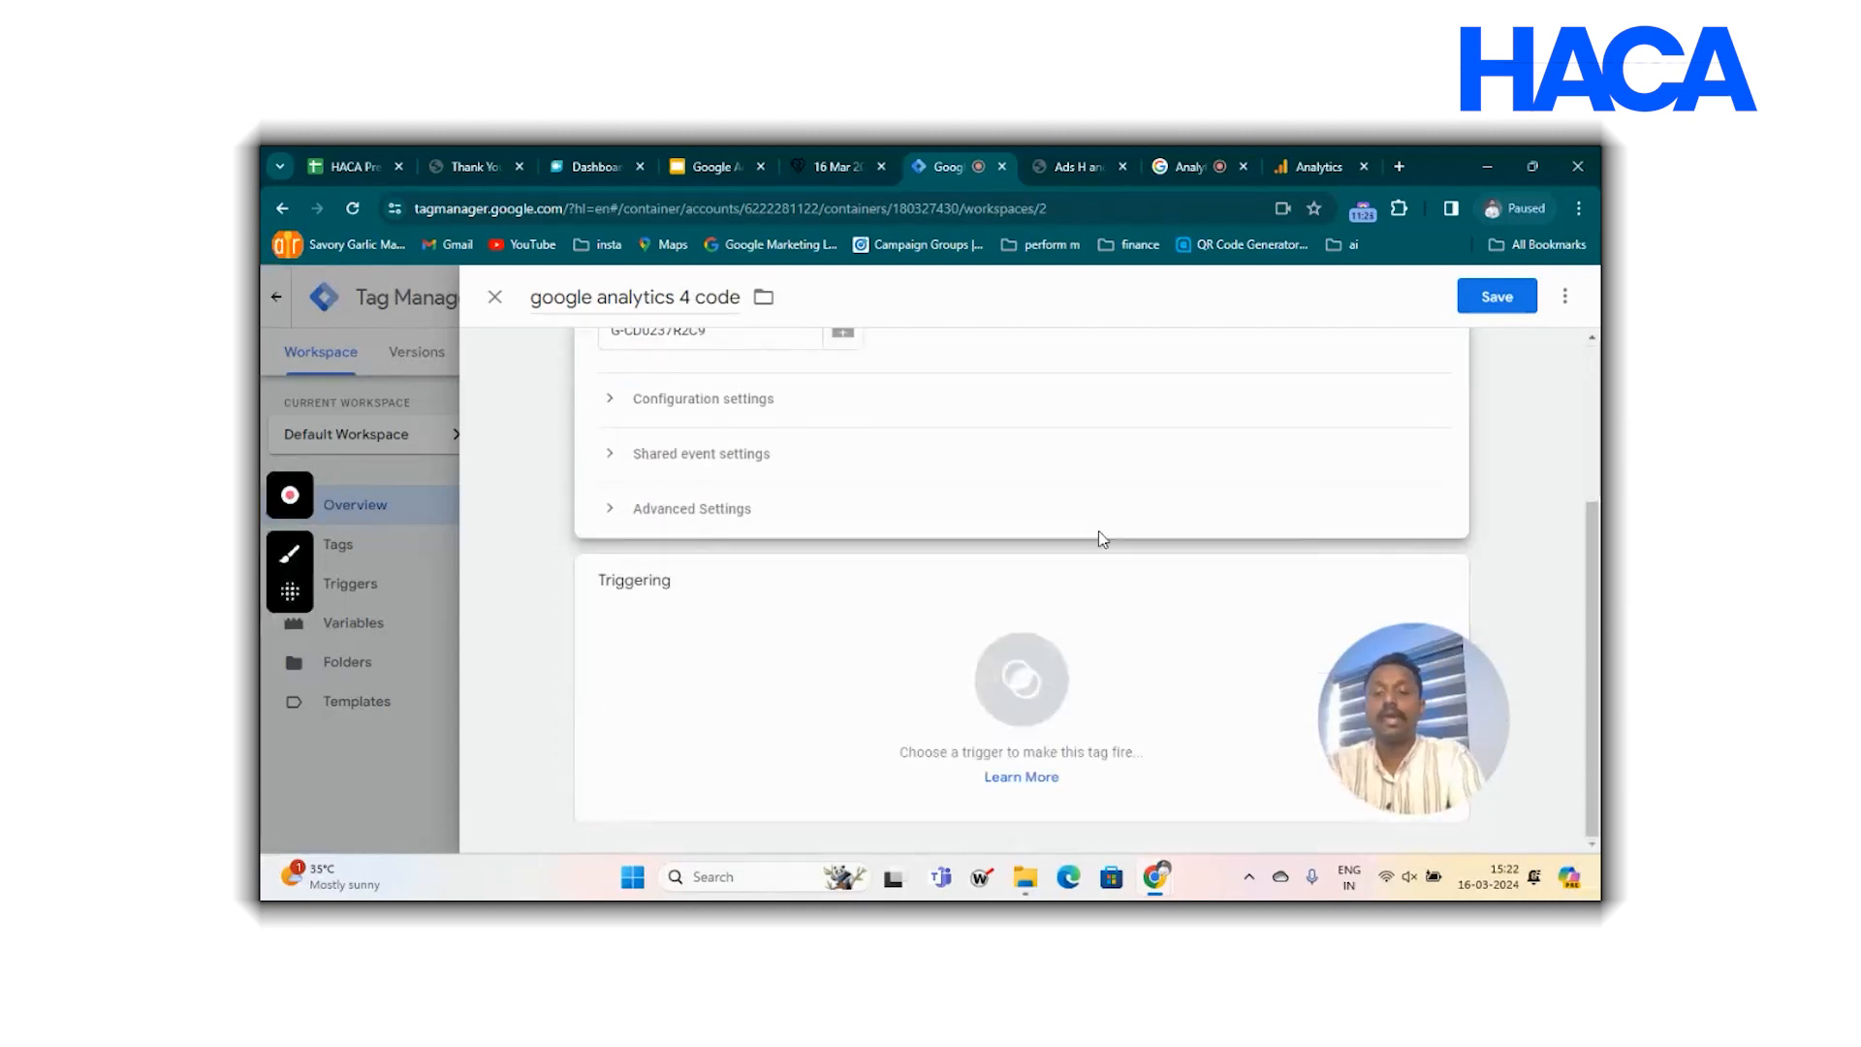
left_click(1045, 687)
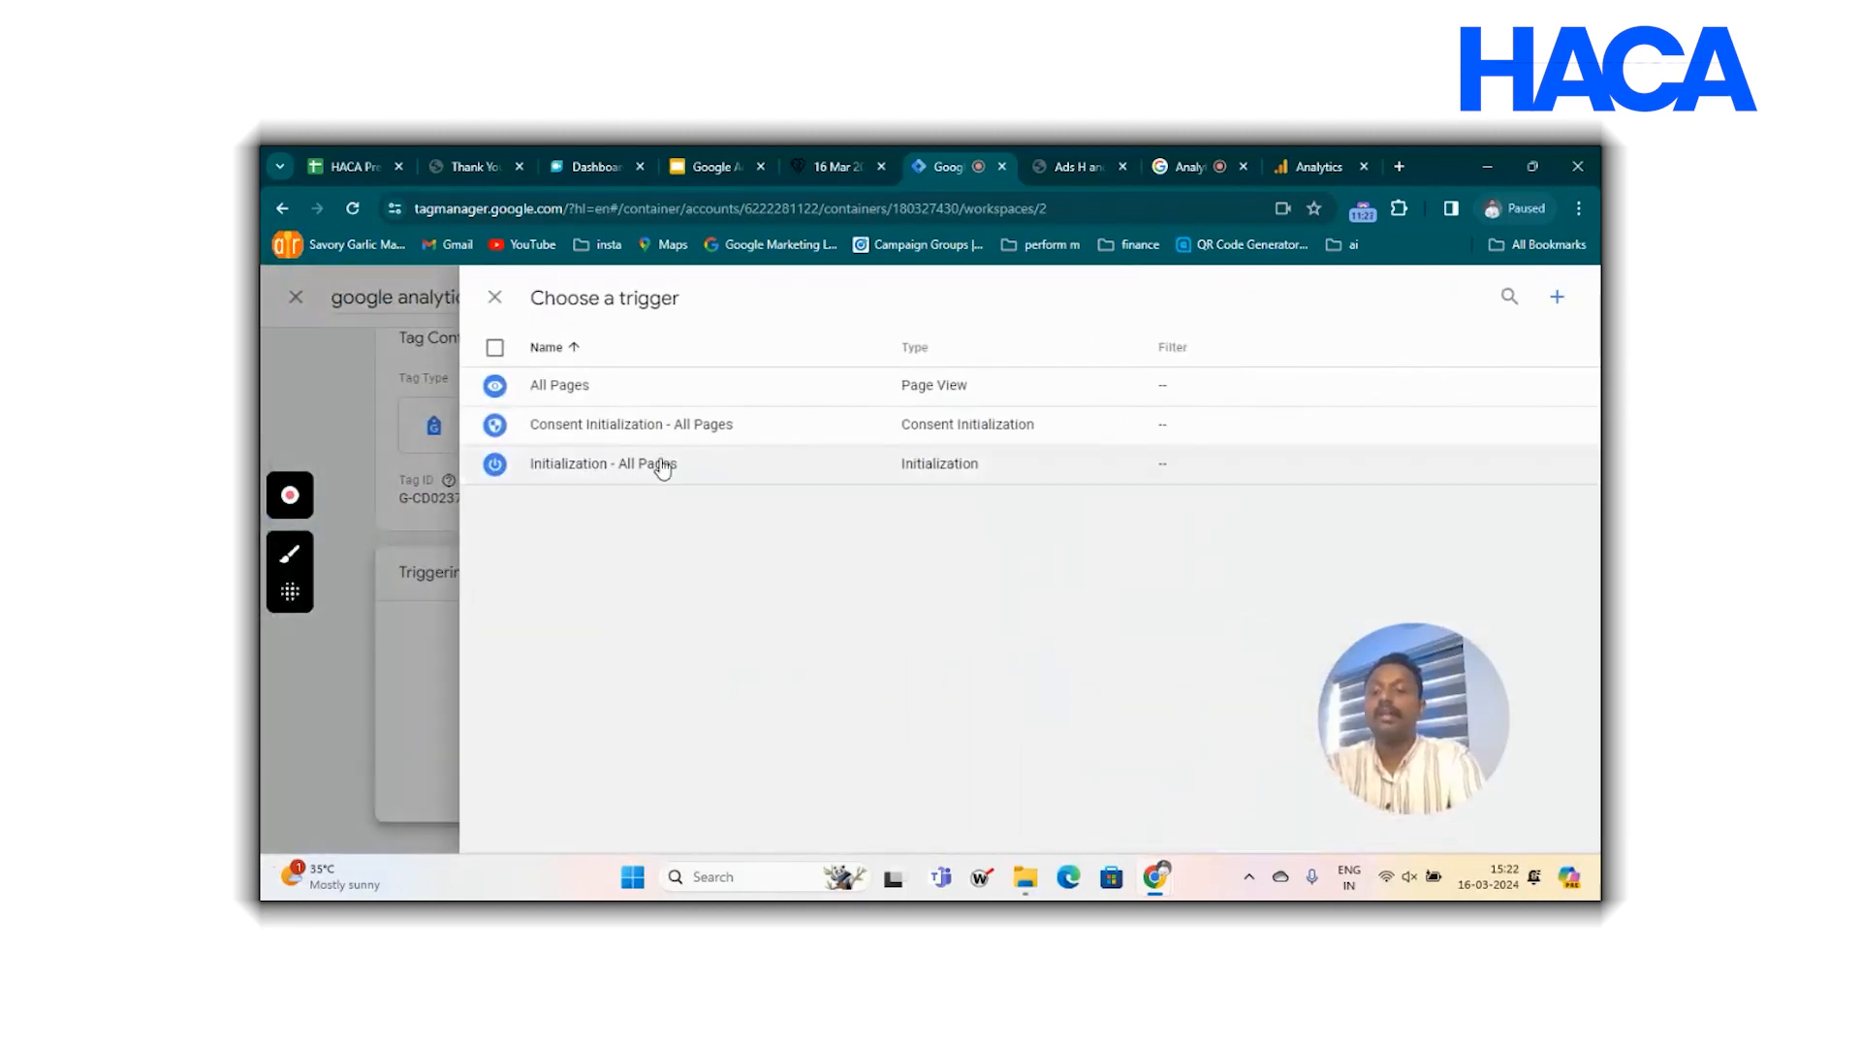
left_click(637, 391)
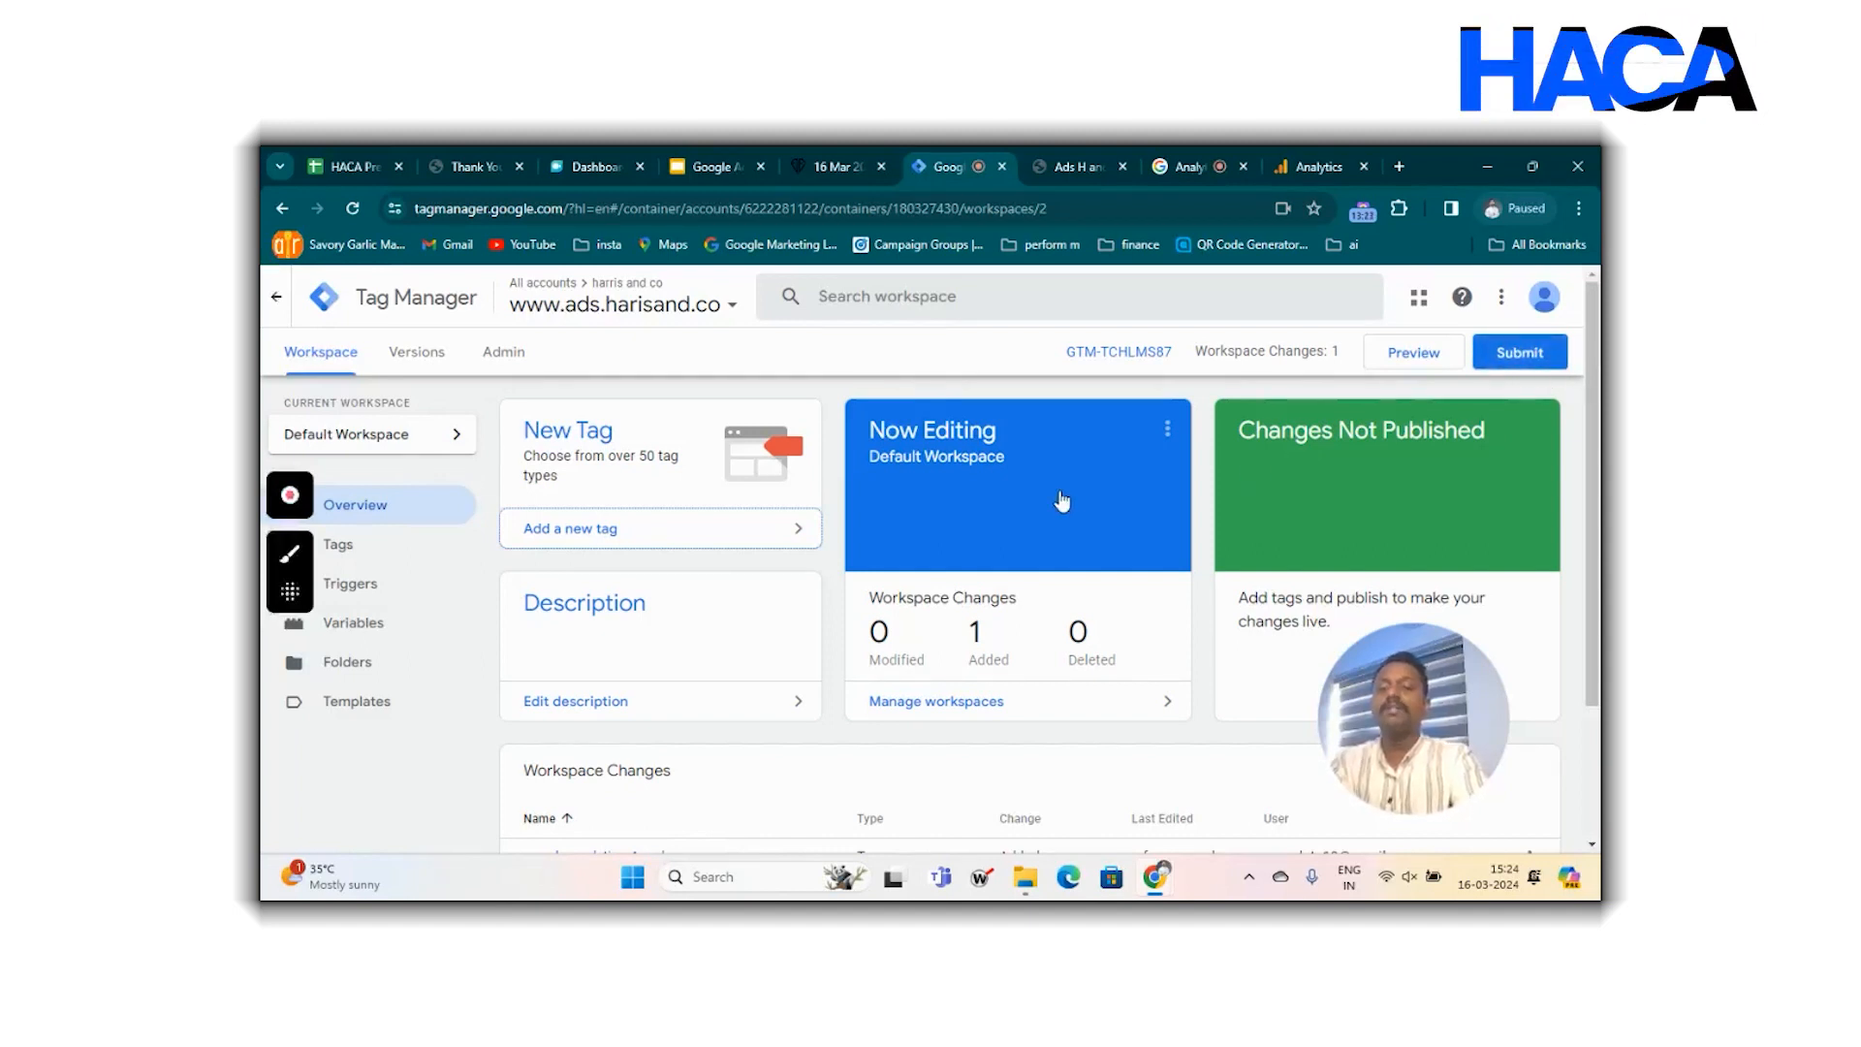
Check the workspace changes, then preview the container and connect Tag Assistant to the landing page's URL, ads.harisand.co.
scroll(945, 712, "down", 2)
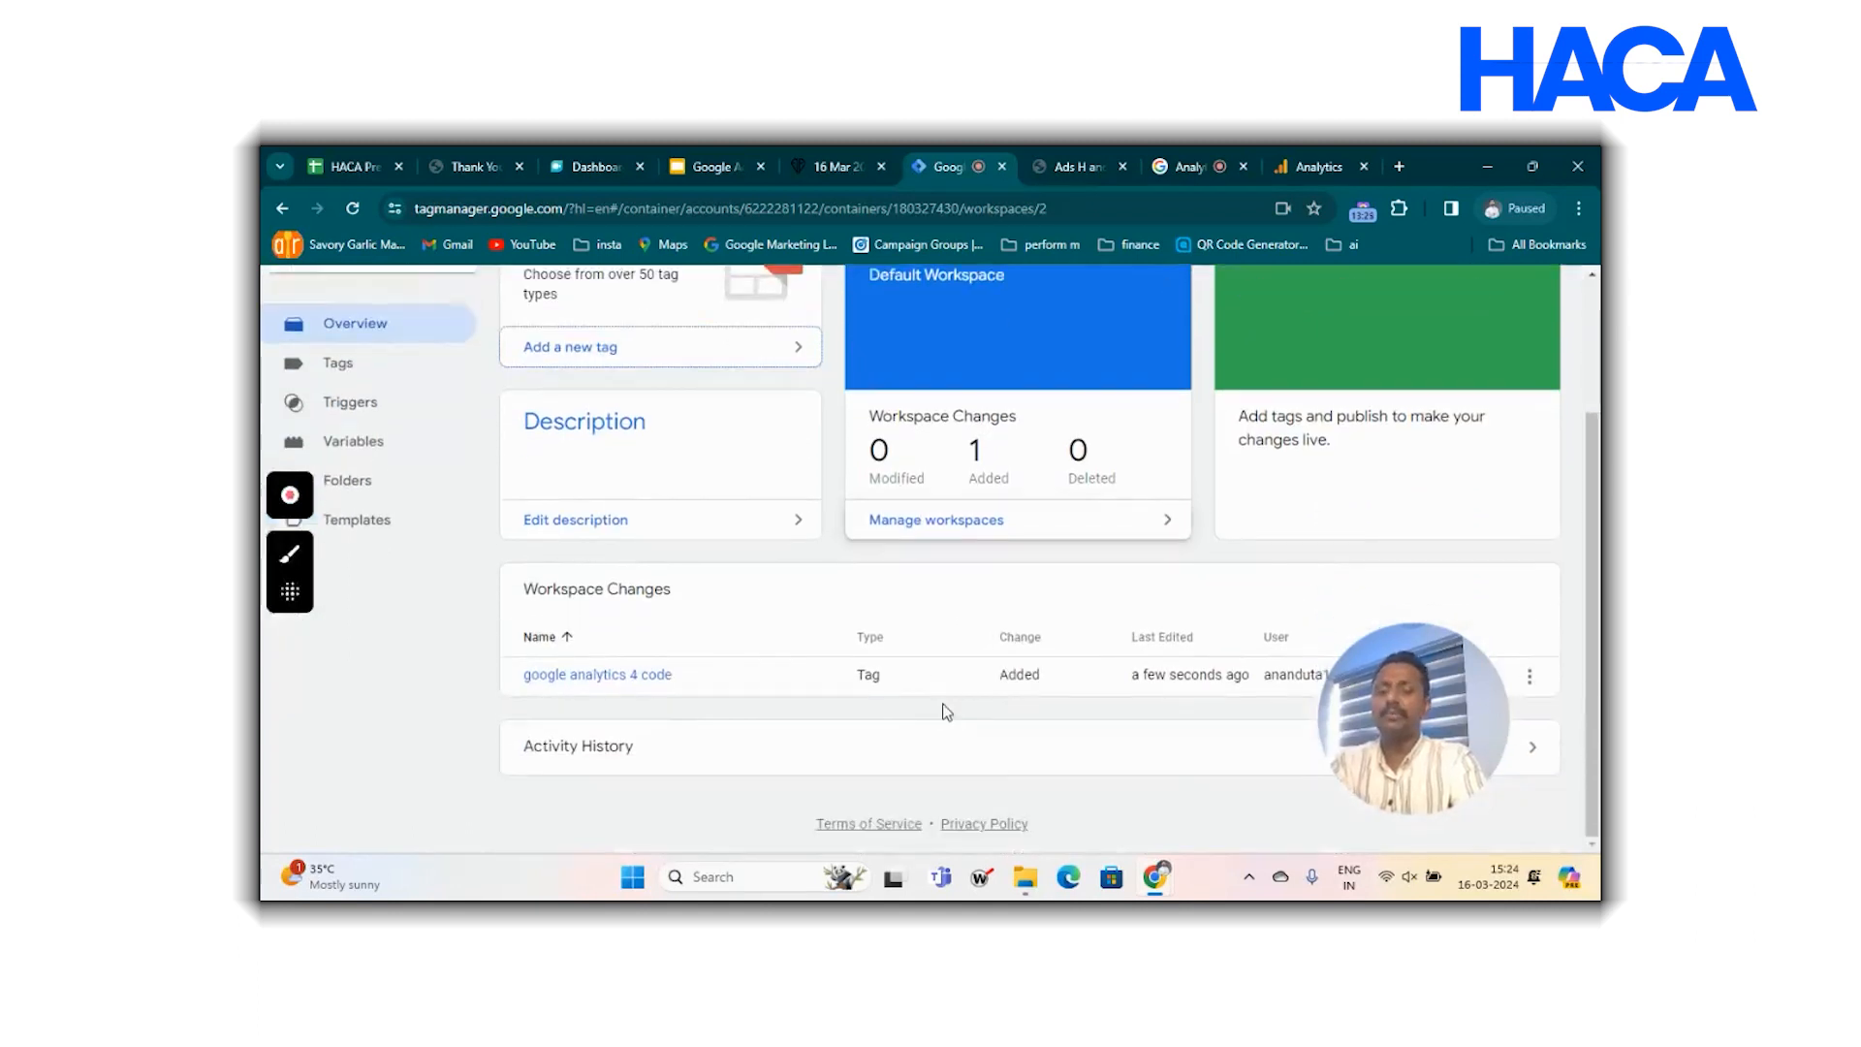
scroll(945, 712, "up", 2)
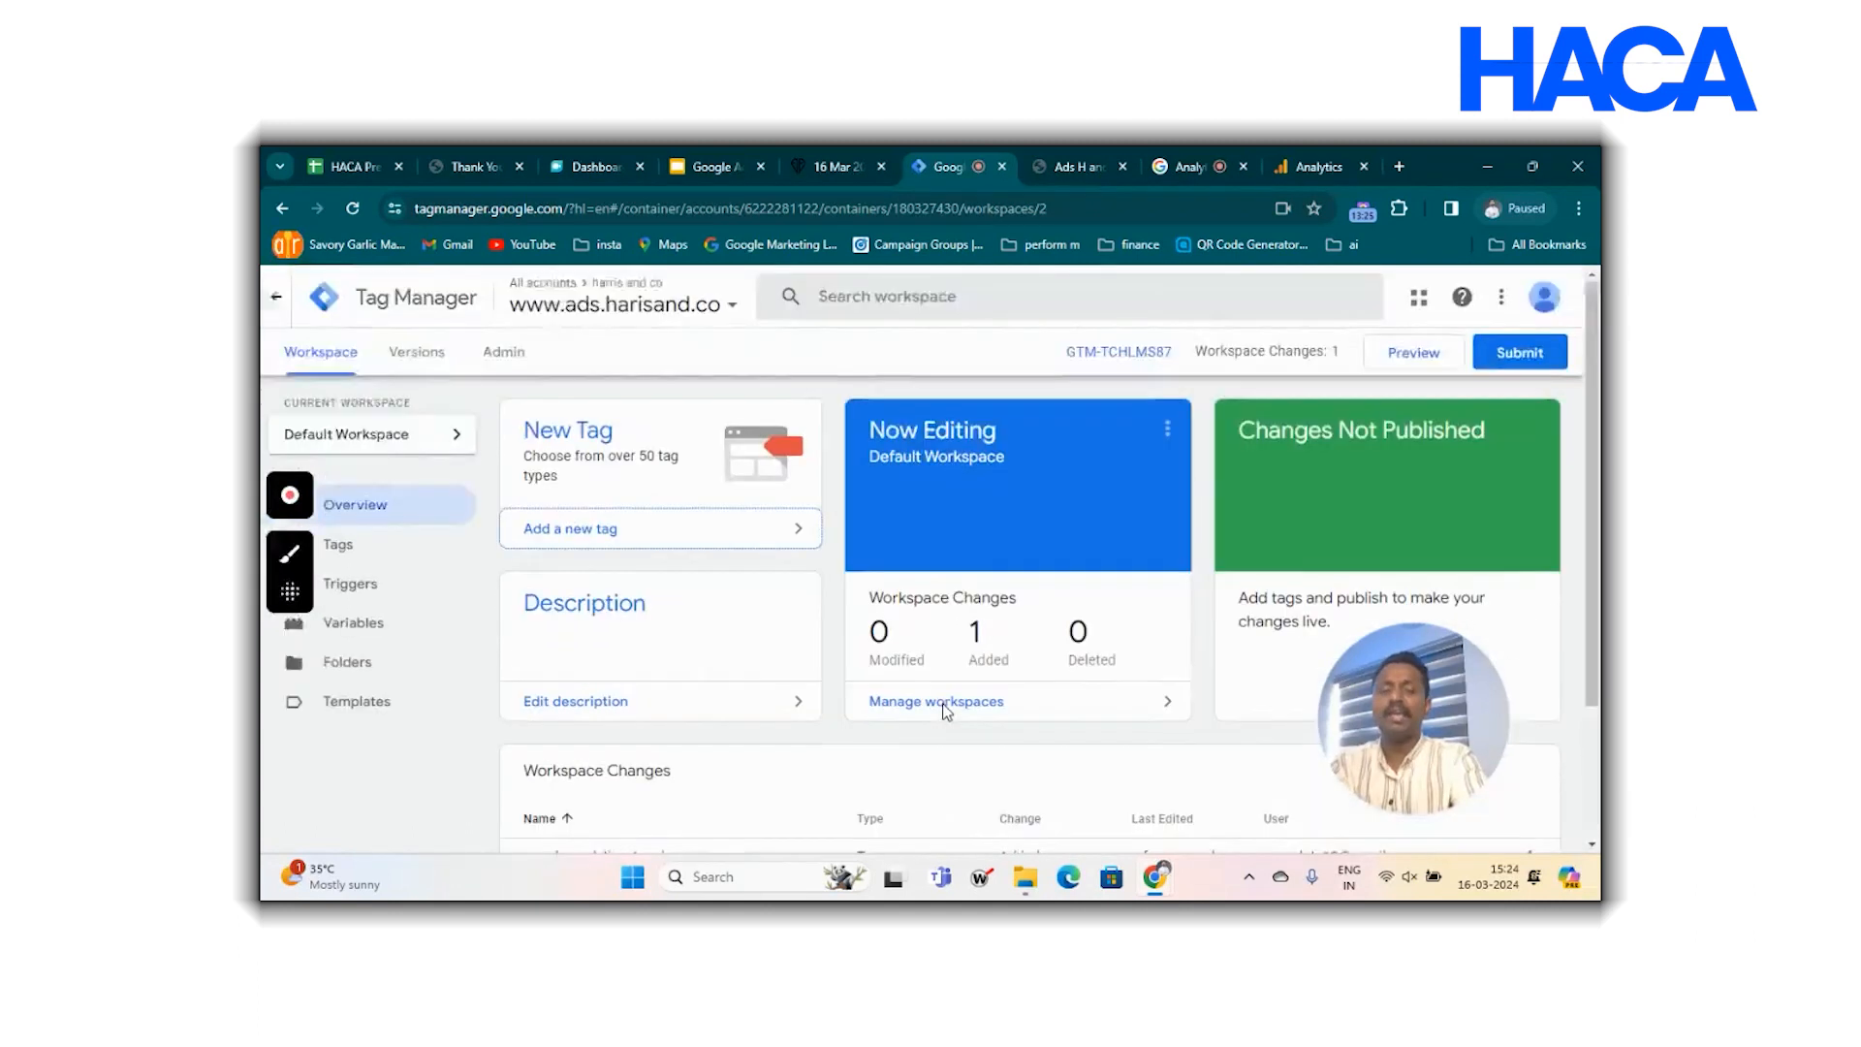
left_click(1421, 355)
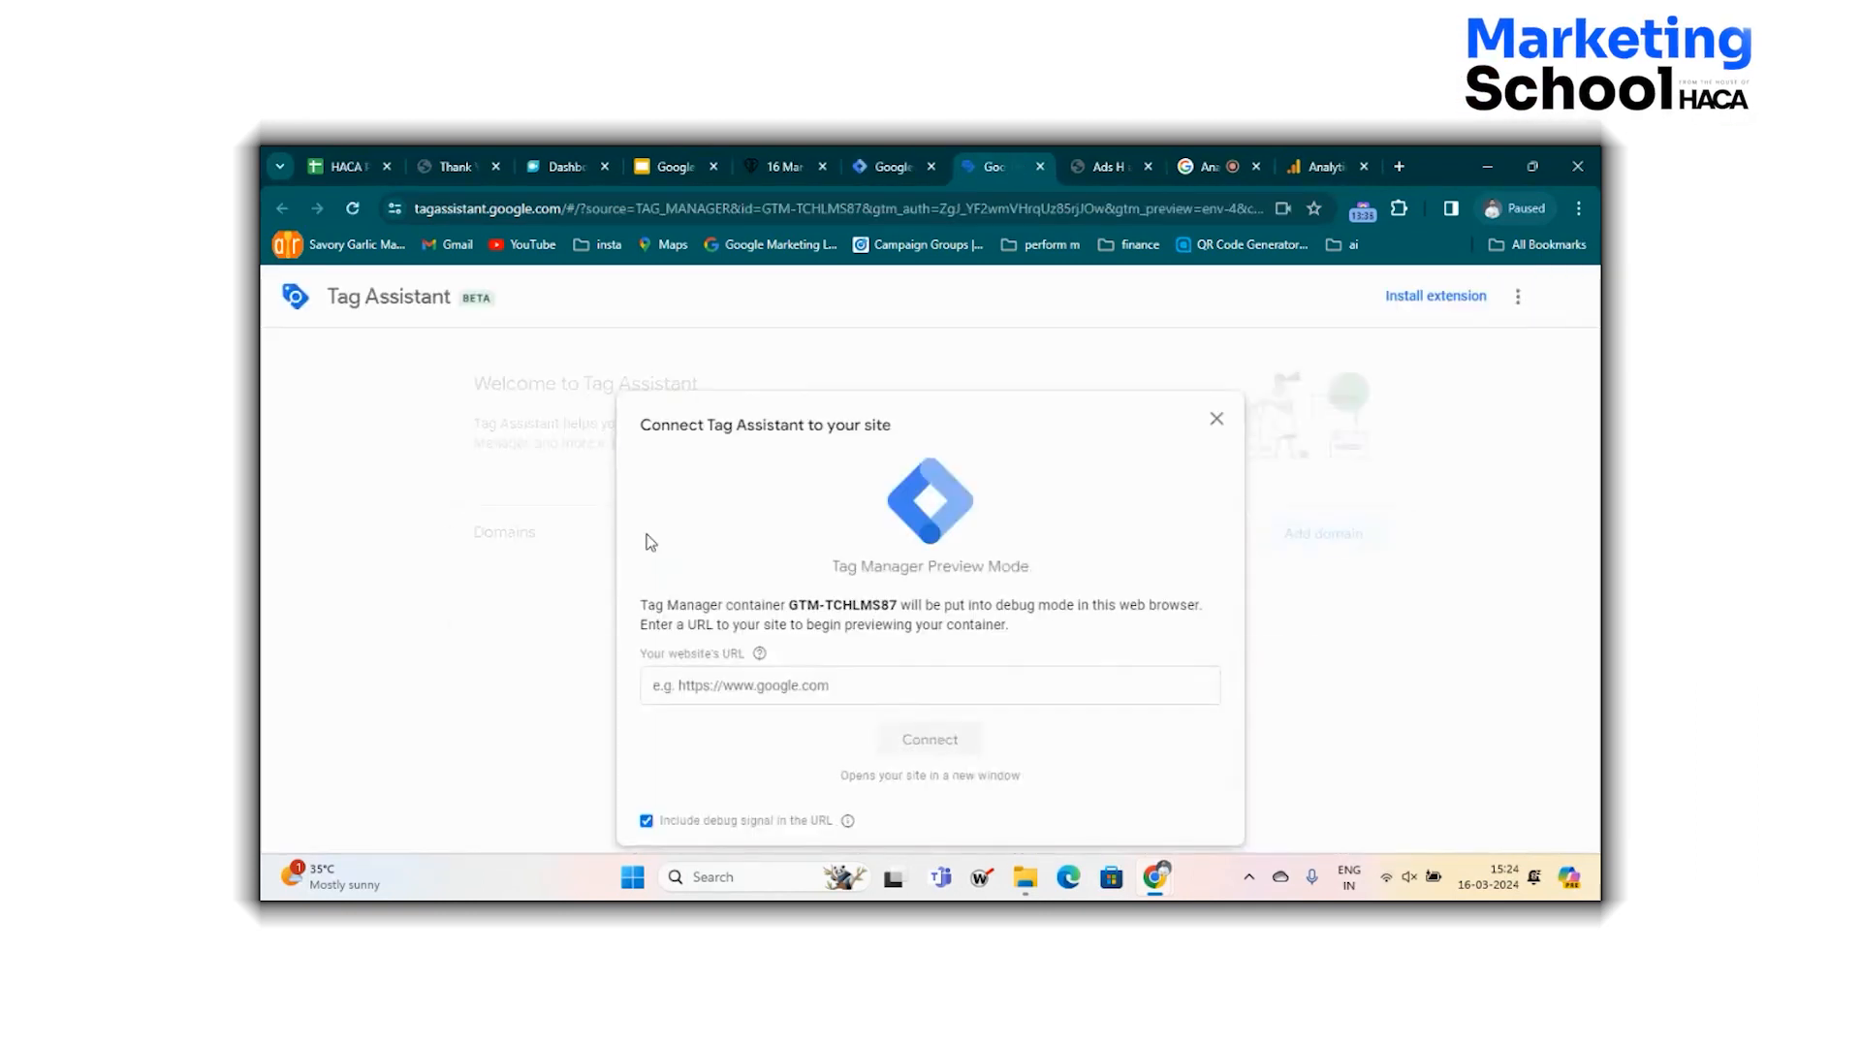
left_click(785, 683)
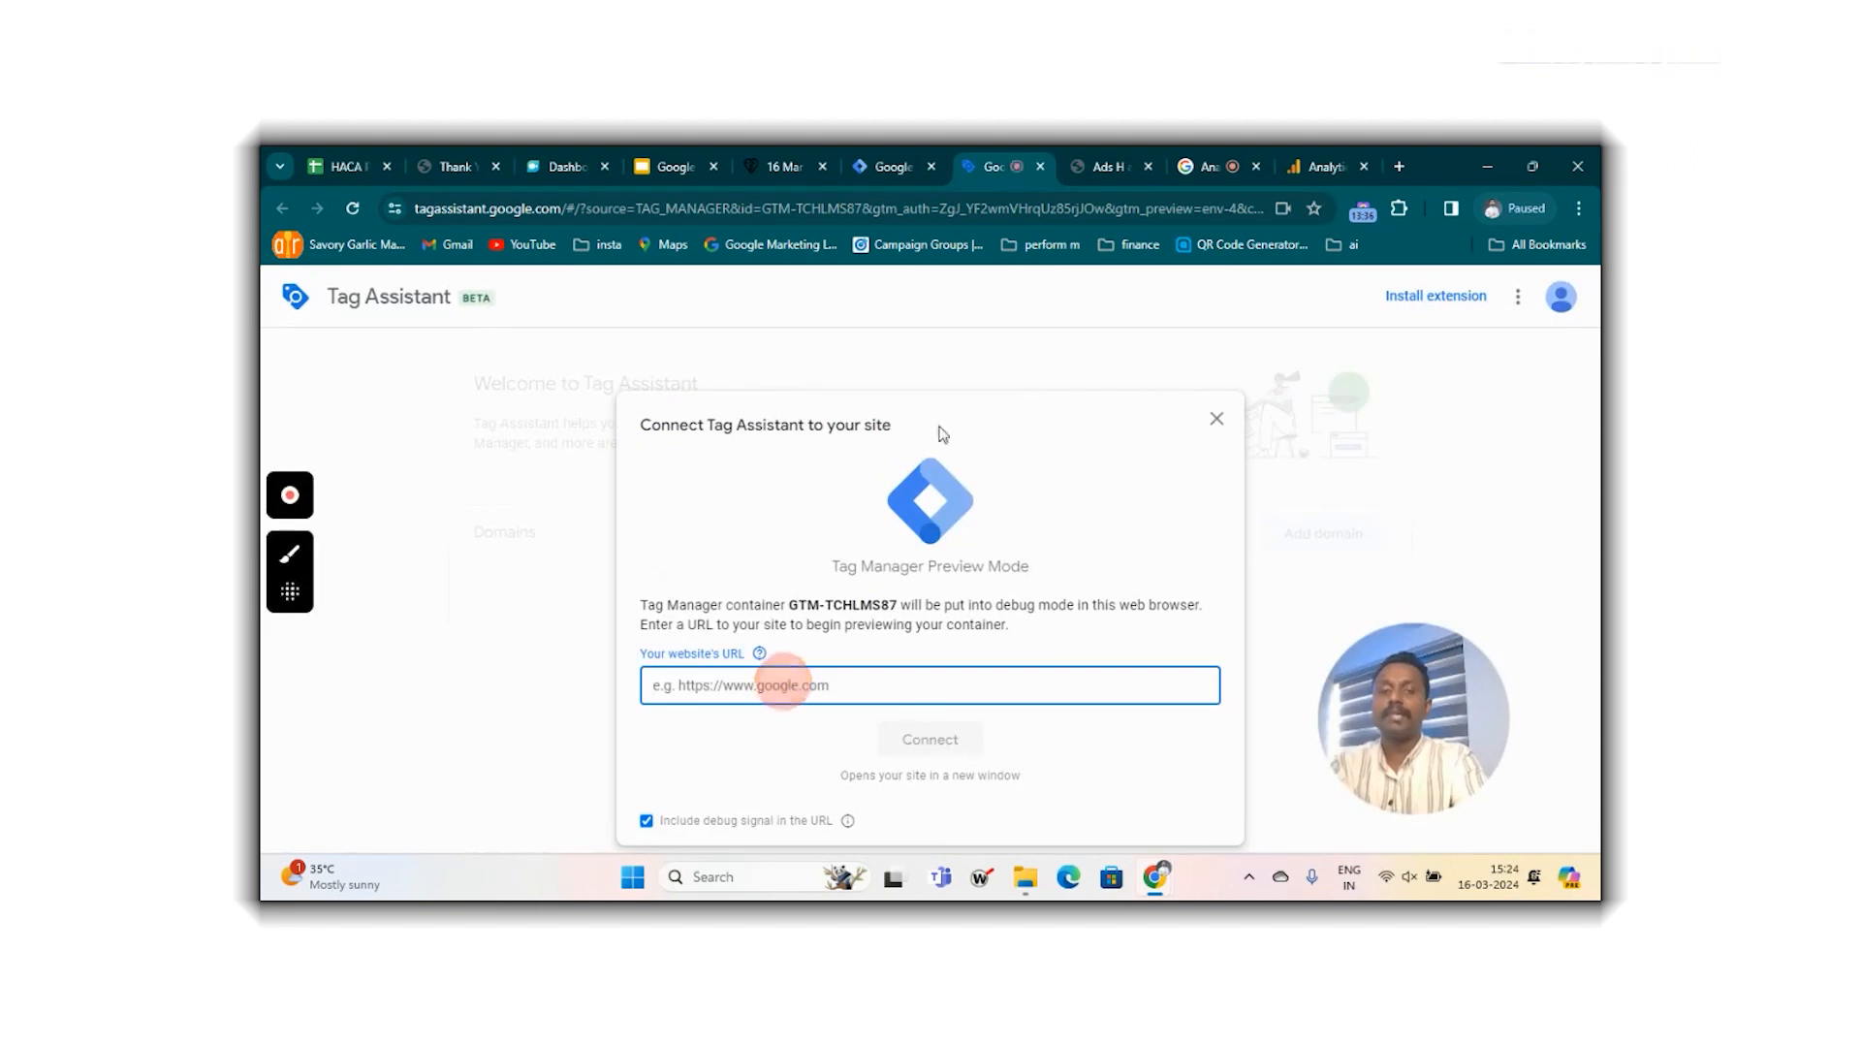
left_click(1105, 167)
left_click(992, 166)
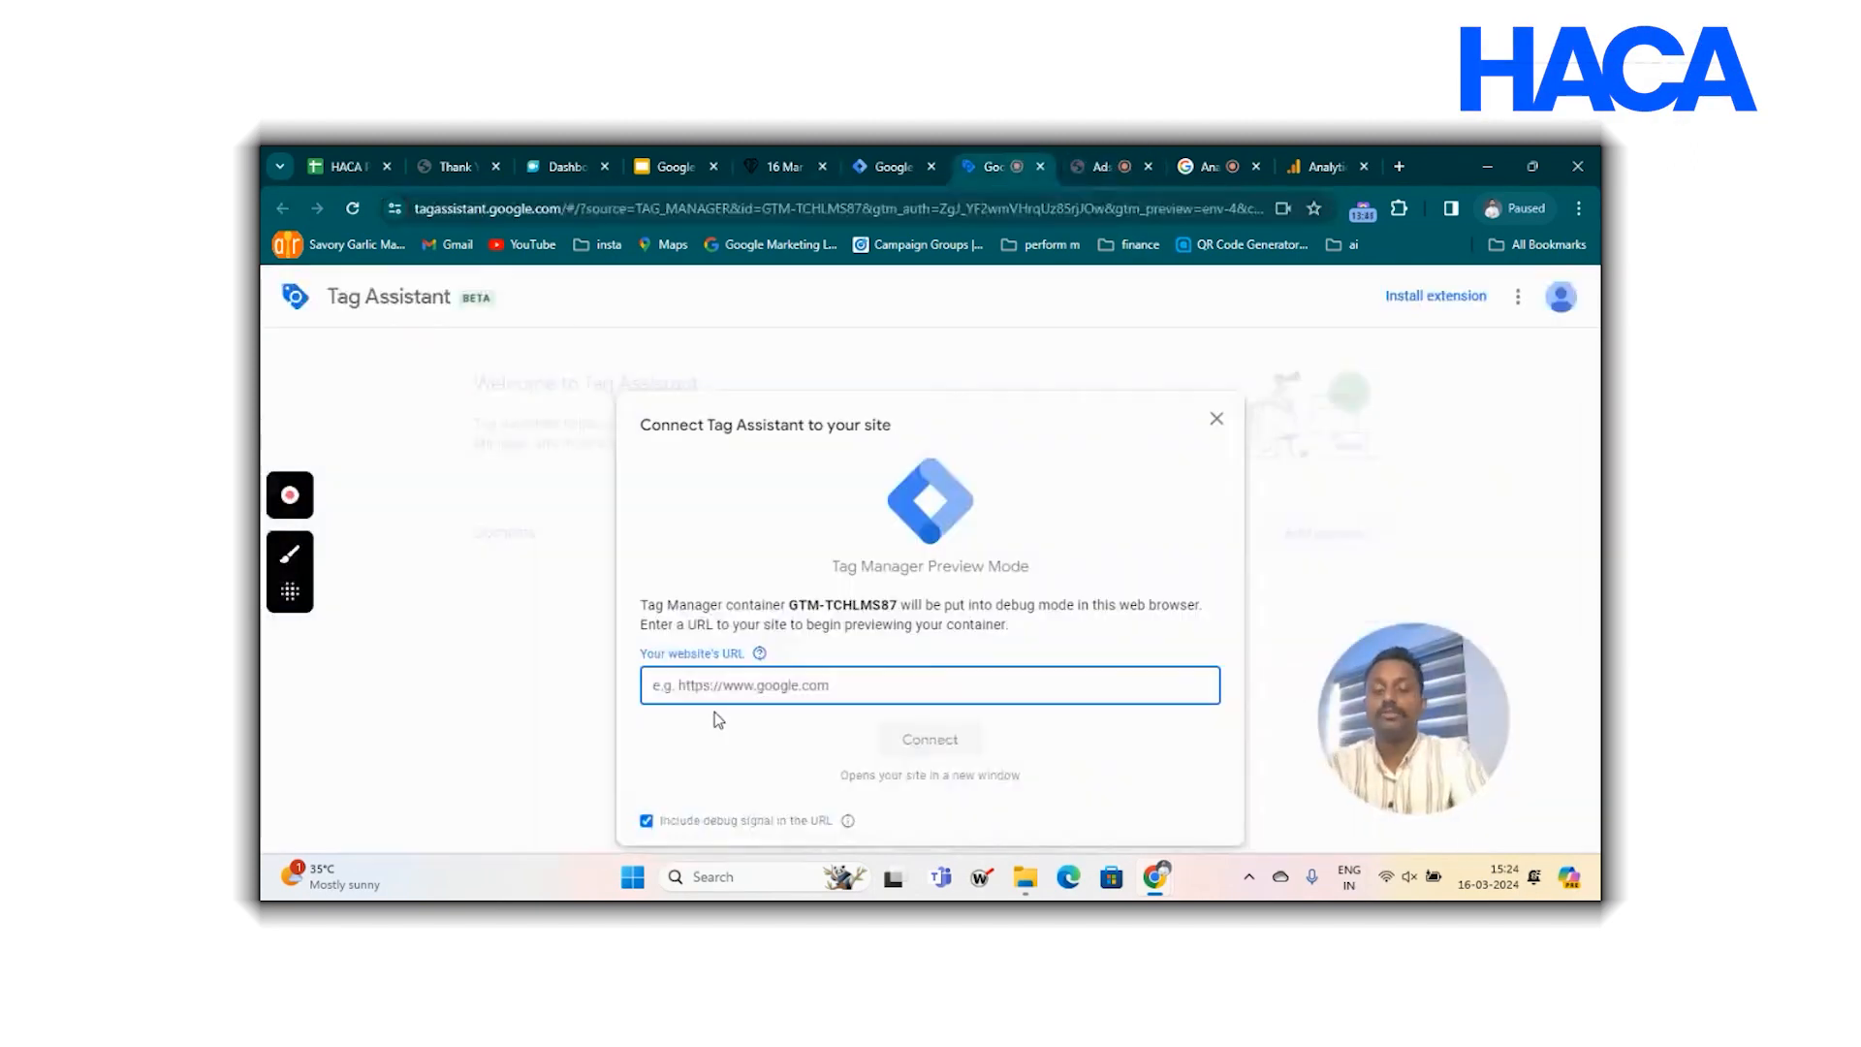
key("ctrl+v")
left_click(929, 744)
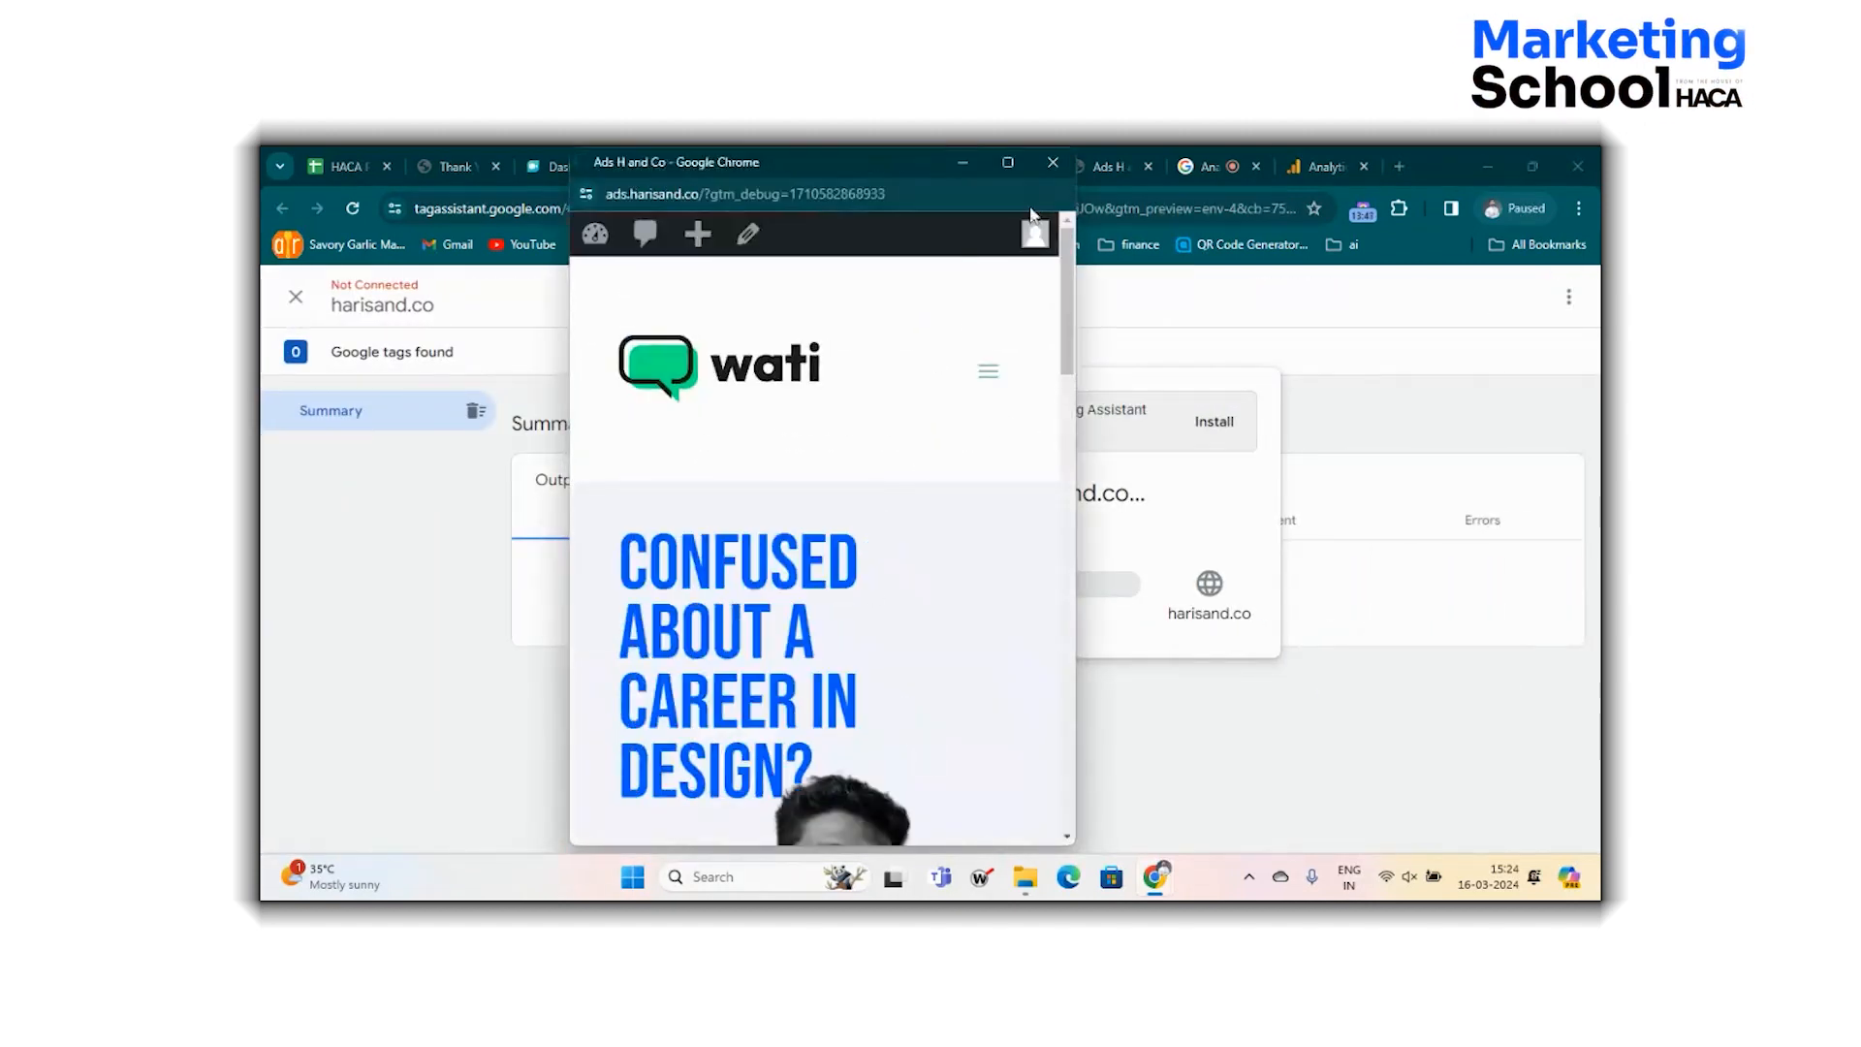
Enlarge and minimize the debug site window, then continue in Tag Assistant and check which tags fired.
mouse_move(1007, 166)
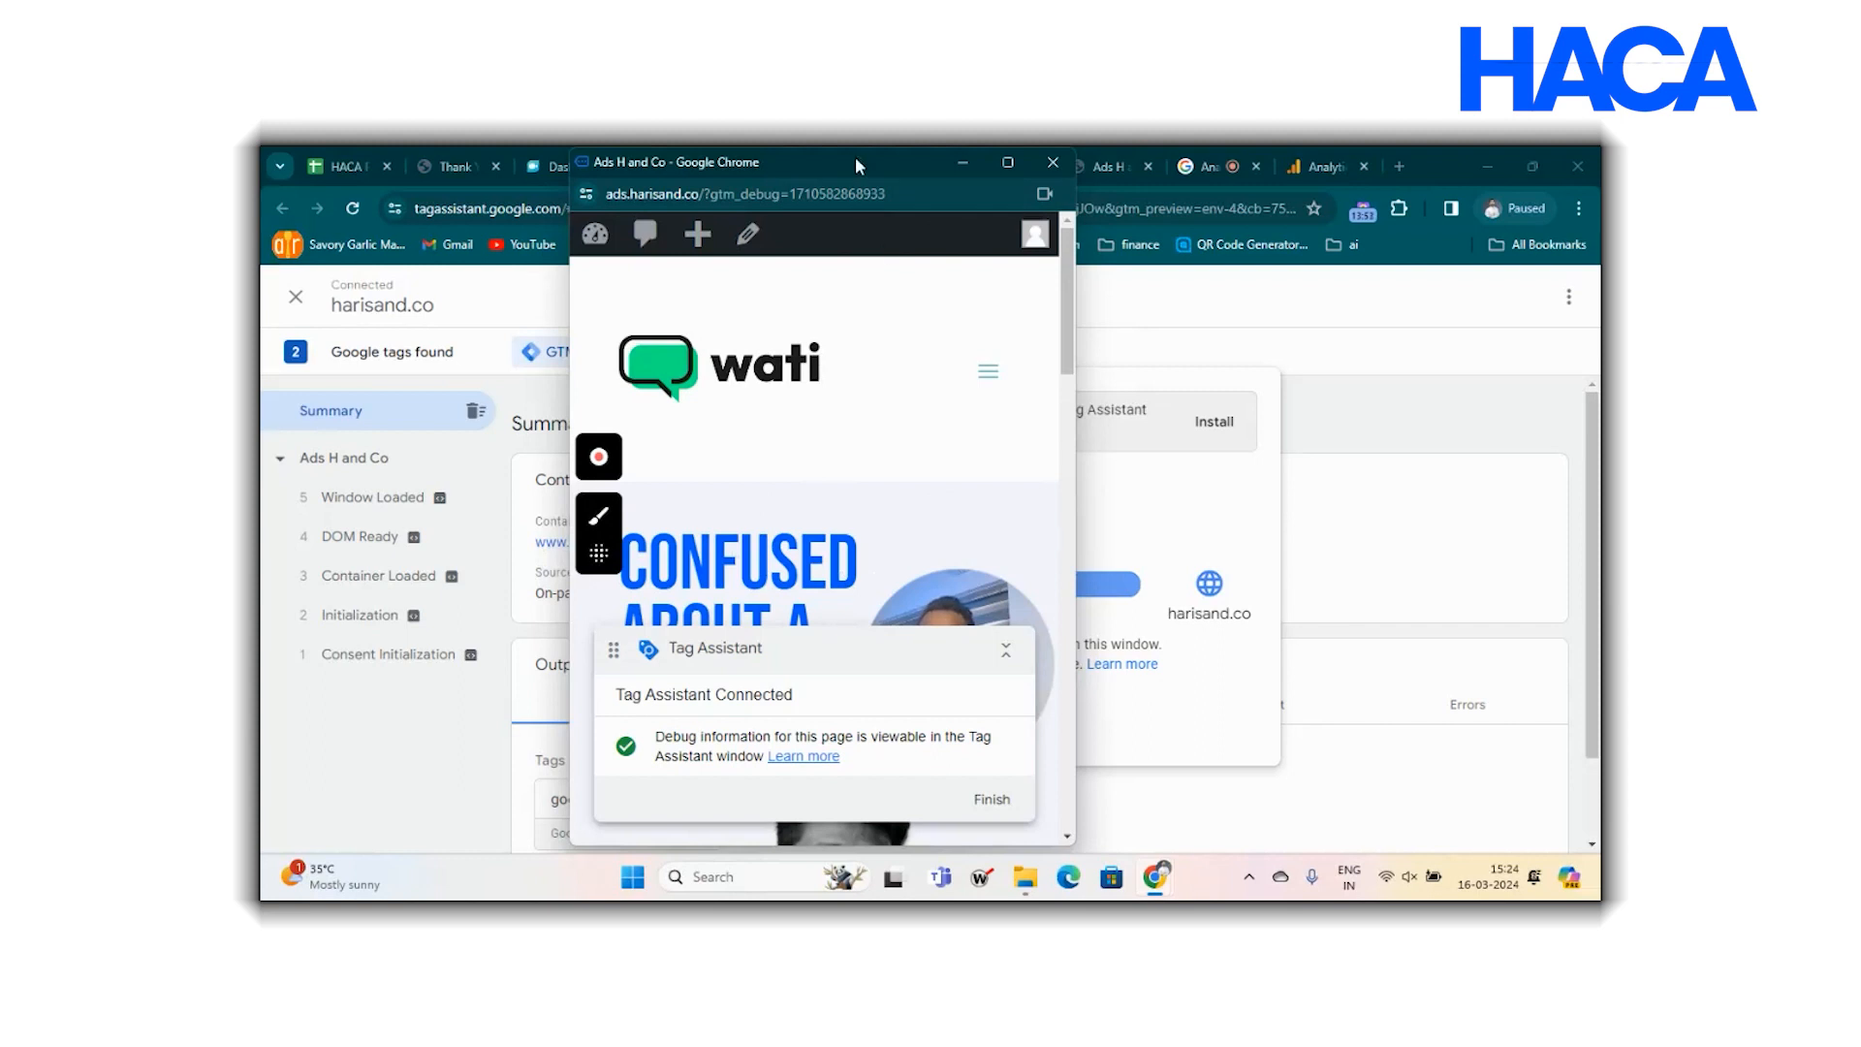
left_click_drag(857, 161, 1316, 157)
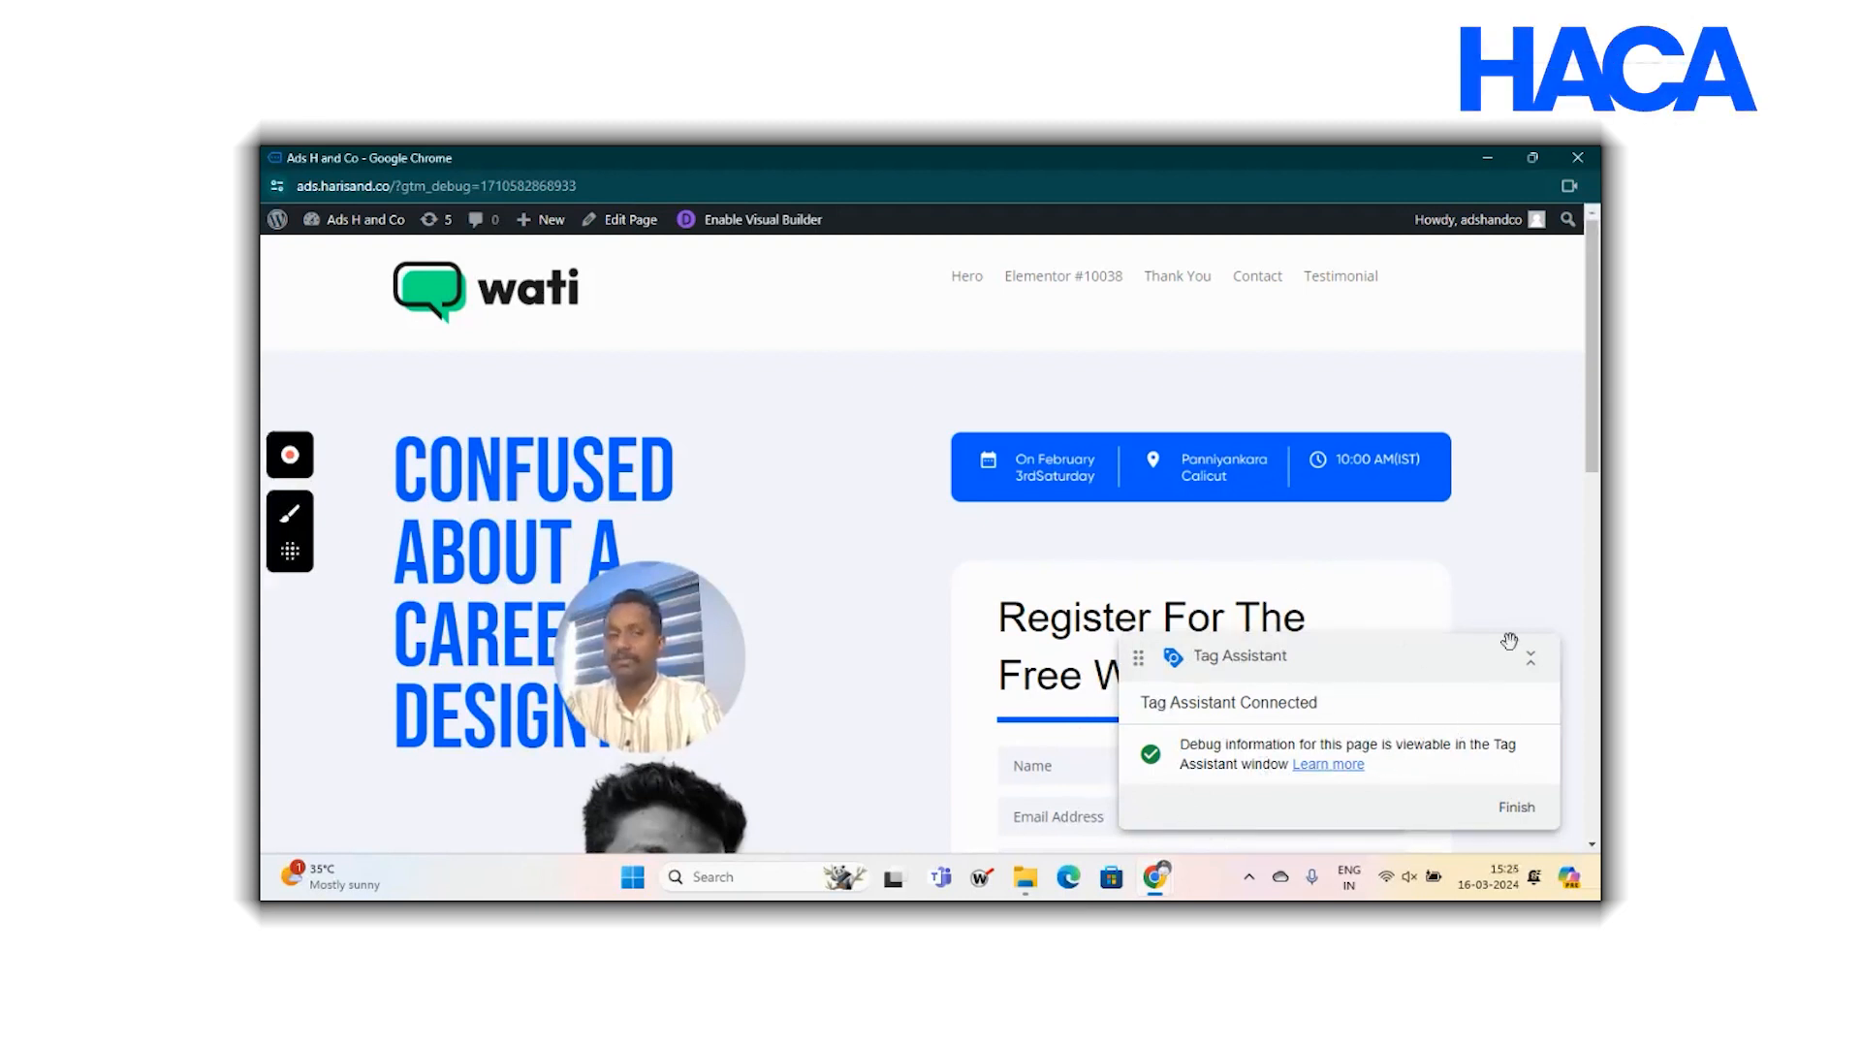
left_click(1486, 161)
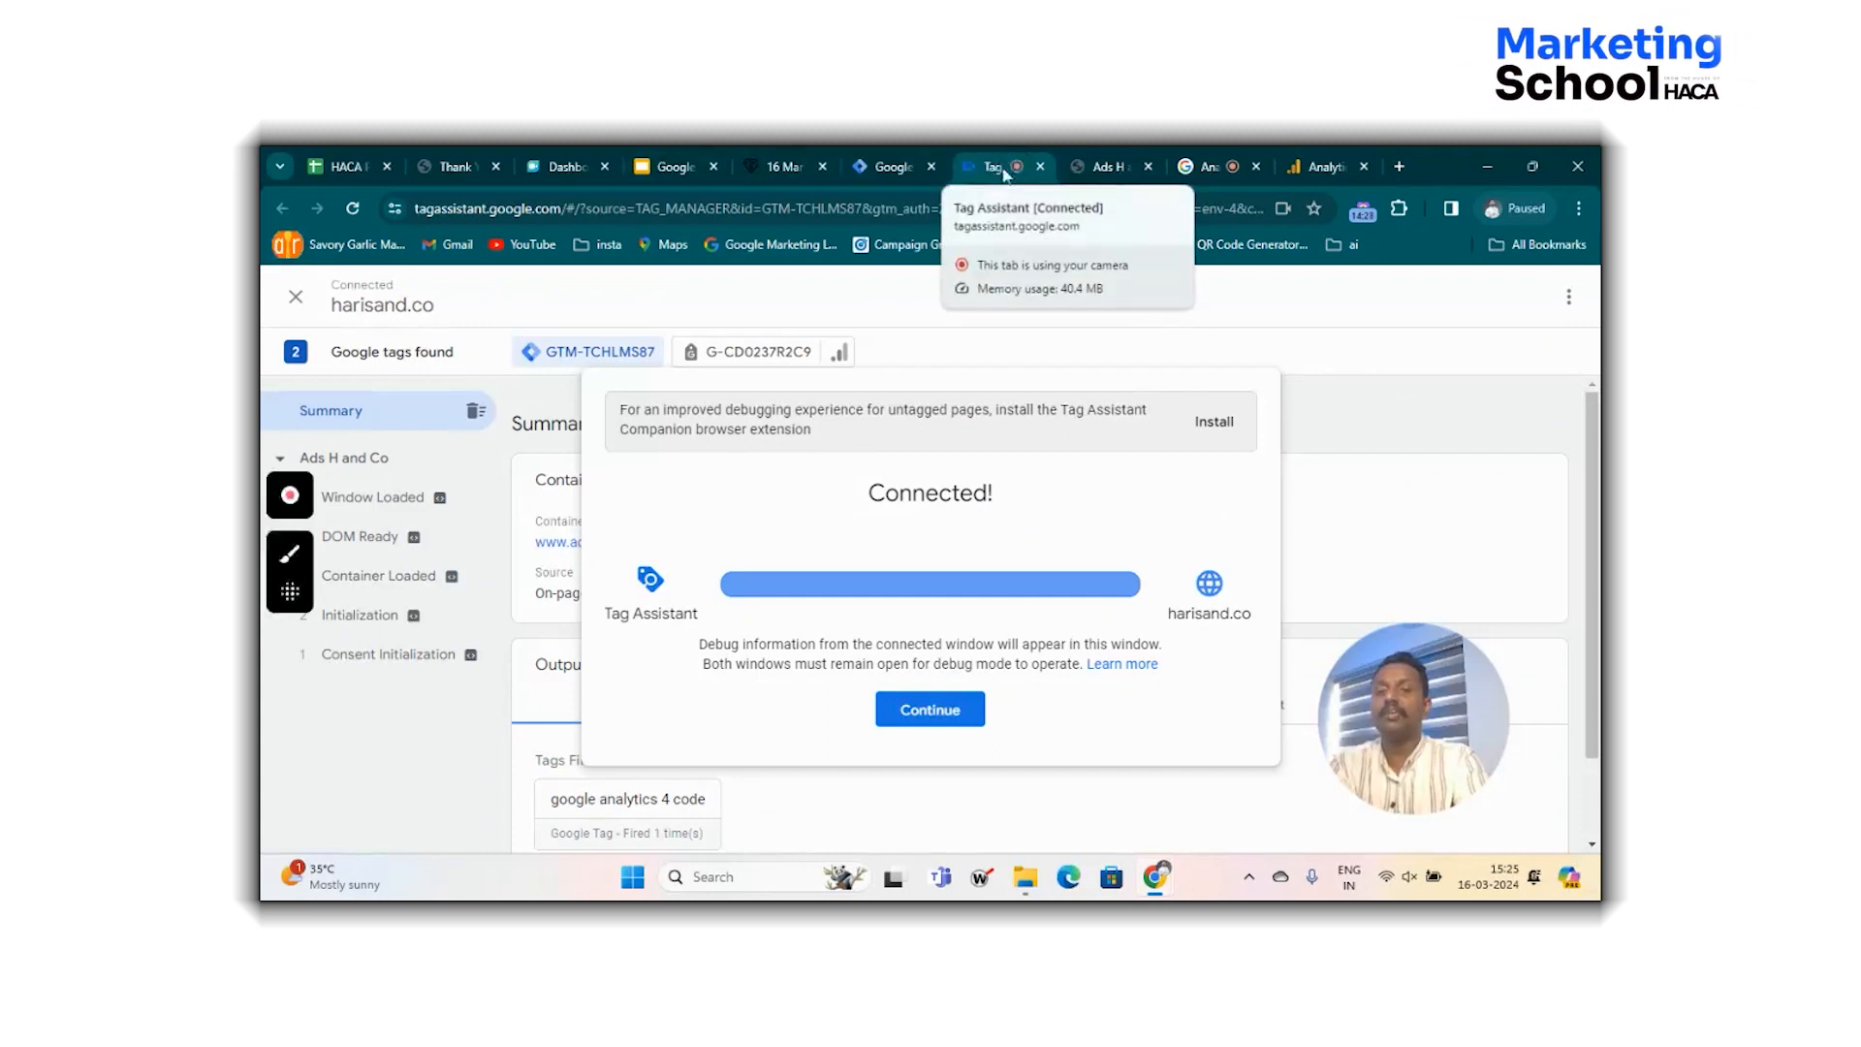
left_click(930, 710)
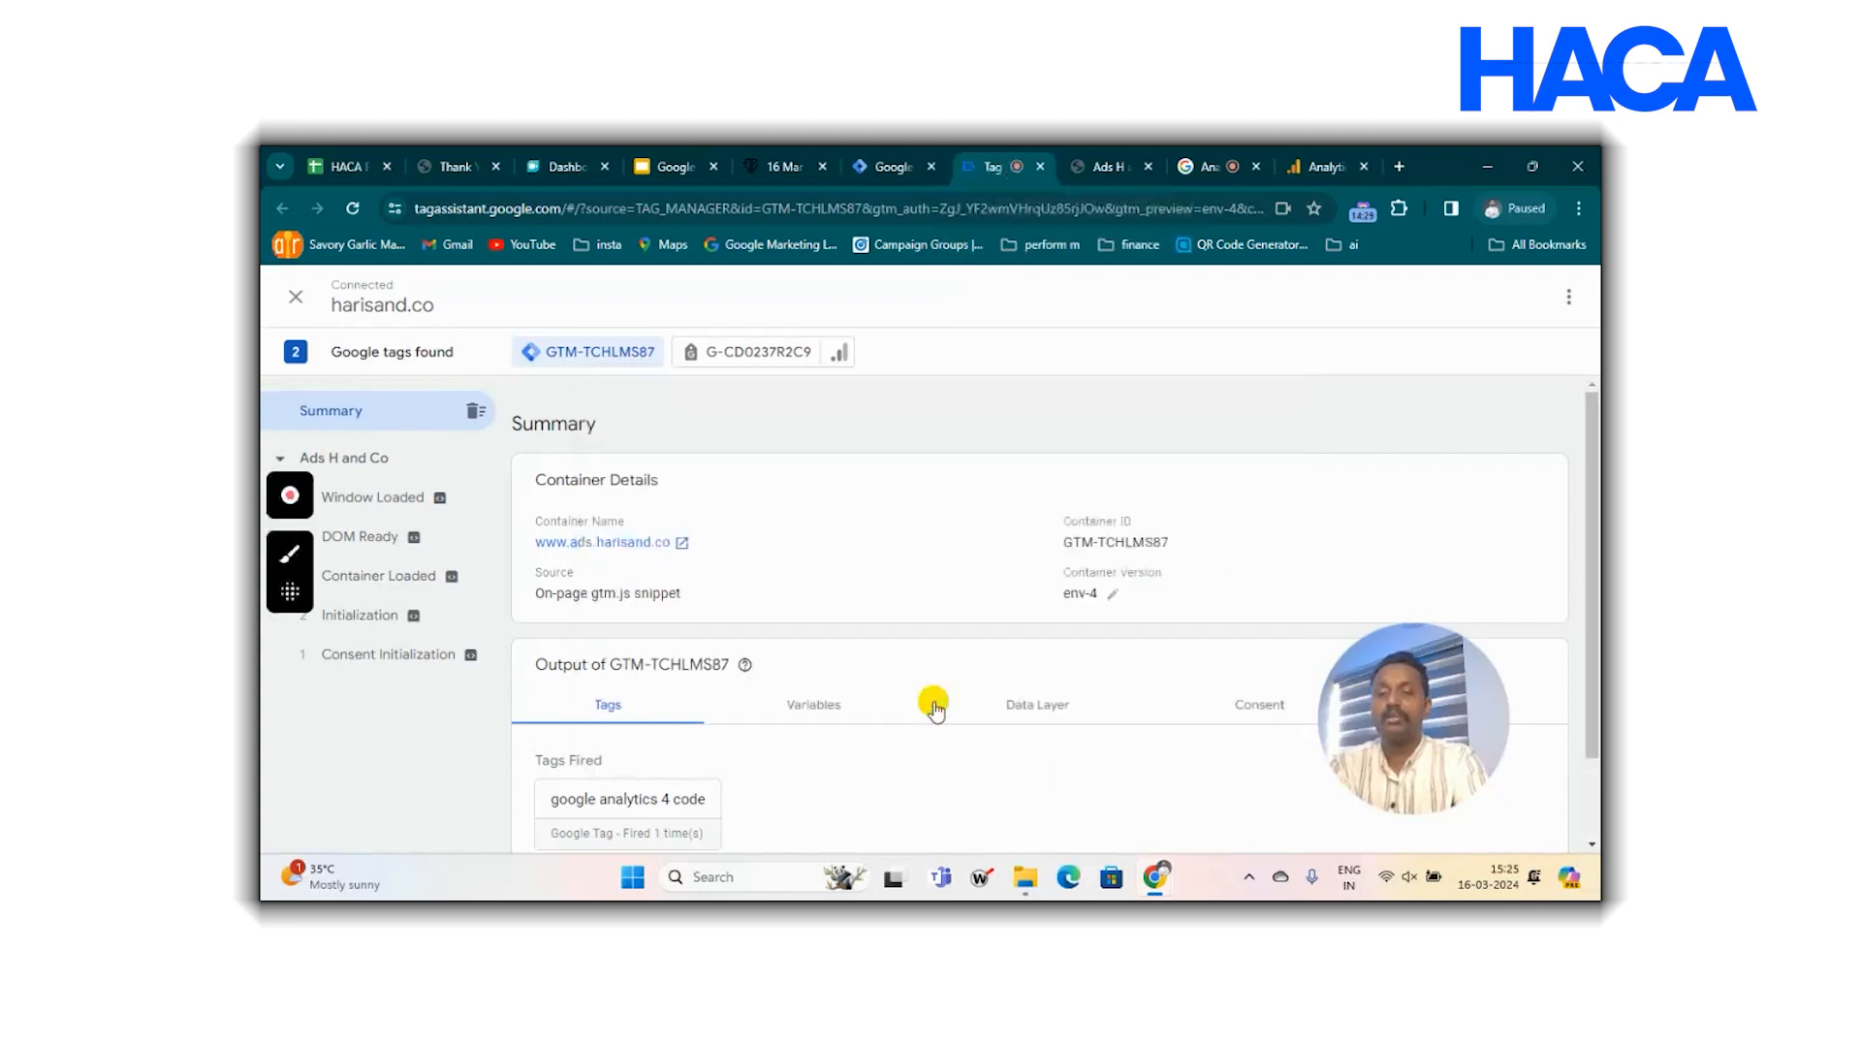
scroll(816, 678, "down", 1)
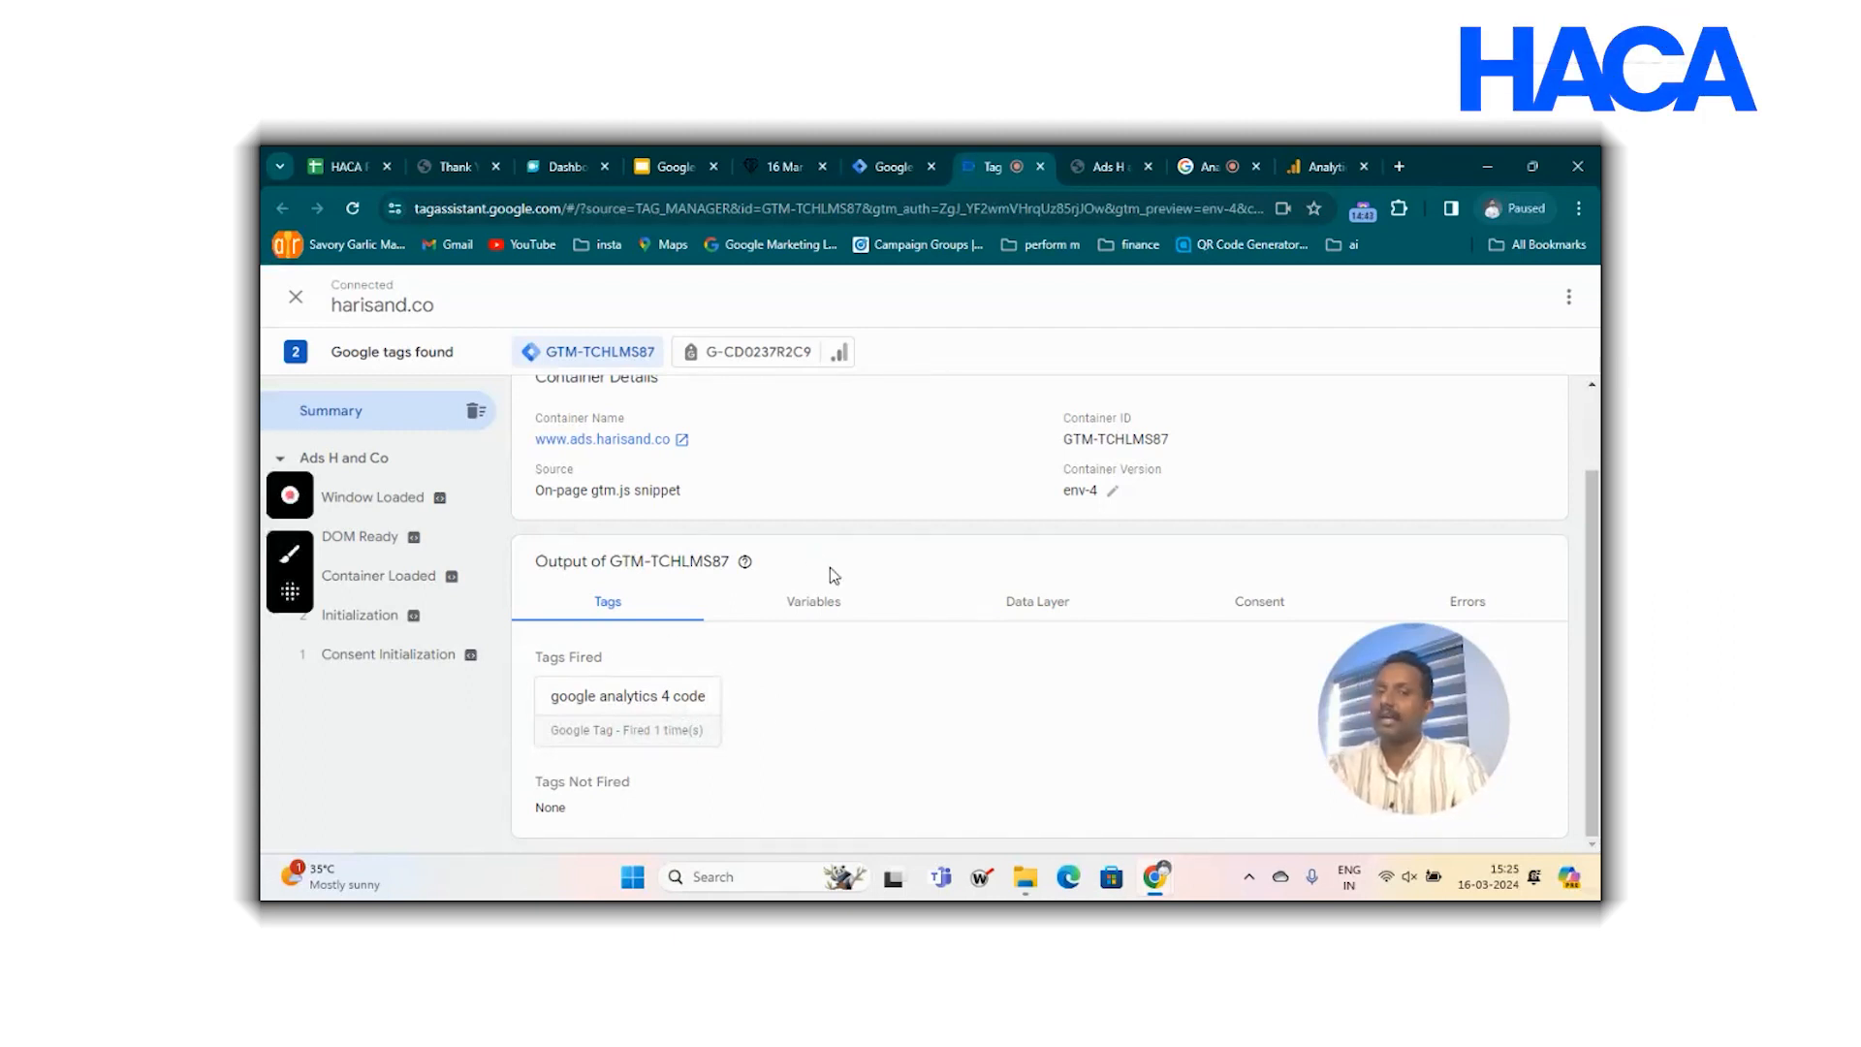
Finish the Tag Assistant debug session from the landing page and close Tag Assistant to return to Tag Manager.
mouse_move(1154, 876)
left_click(1384, 767)
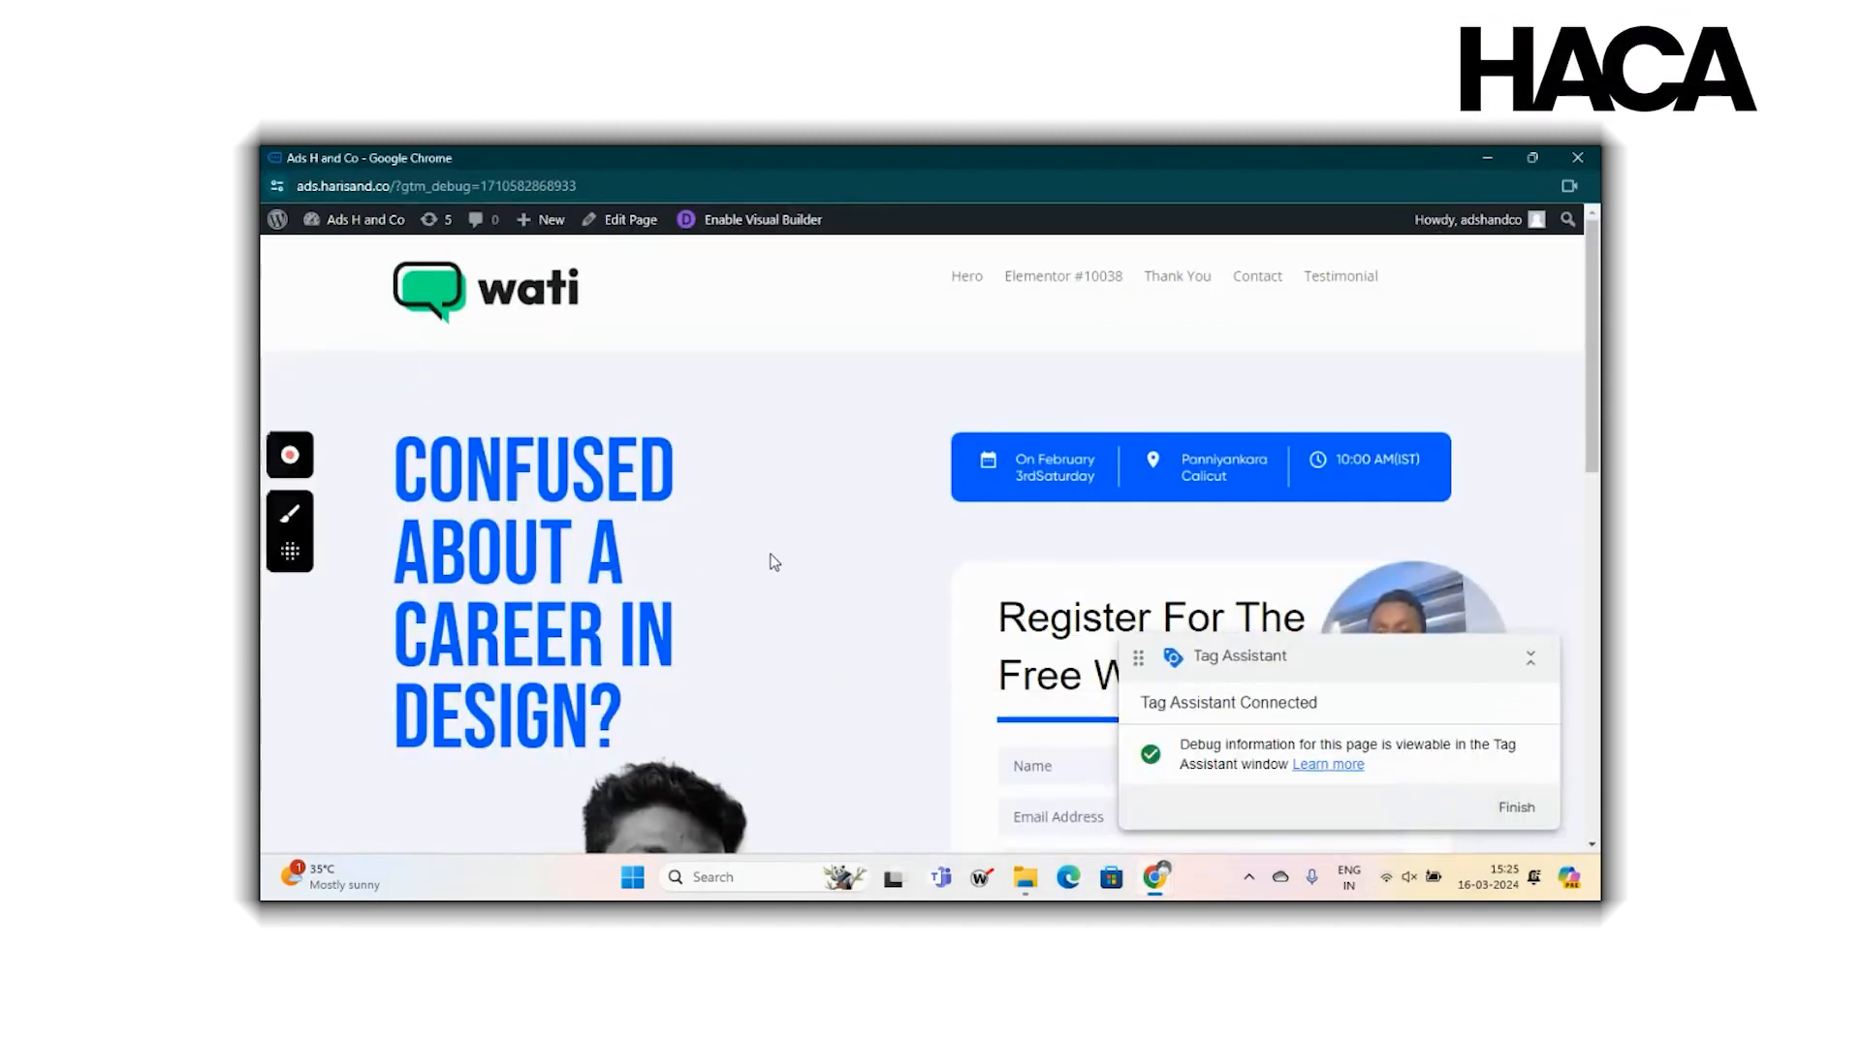
left_click(1519, 815)
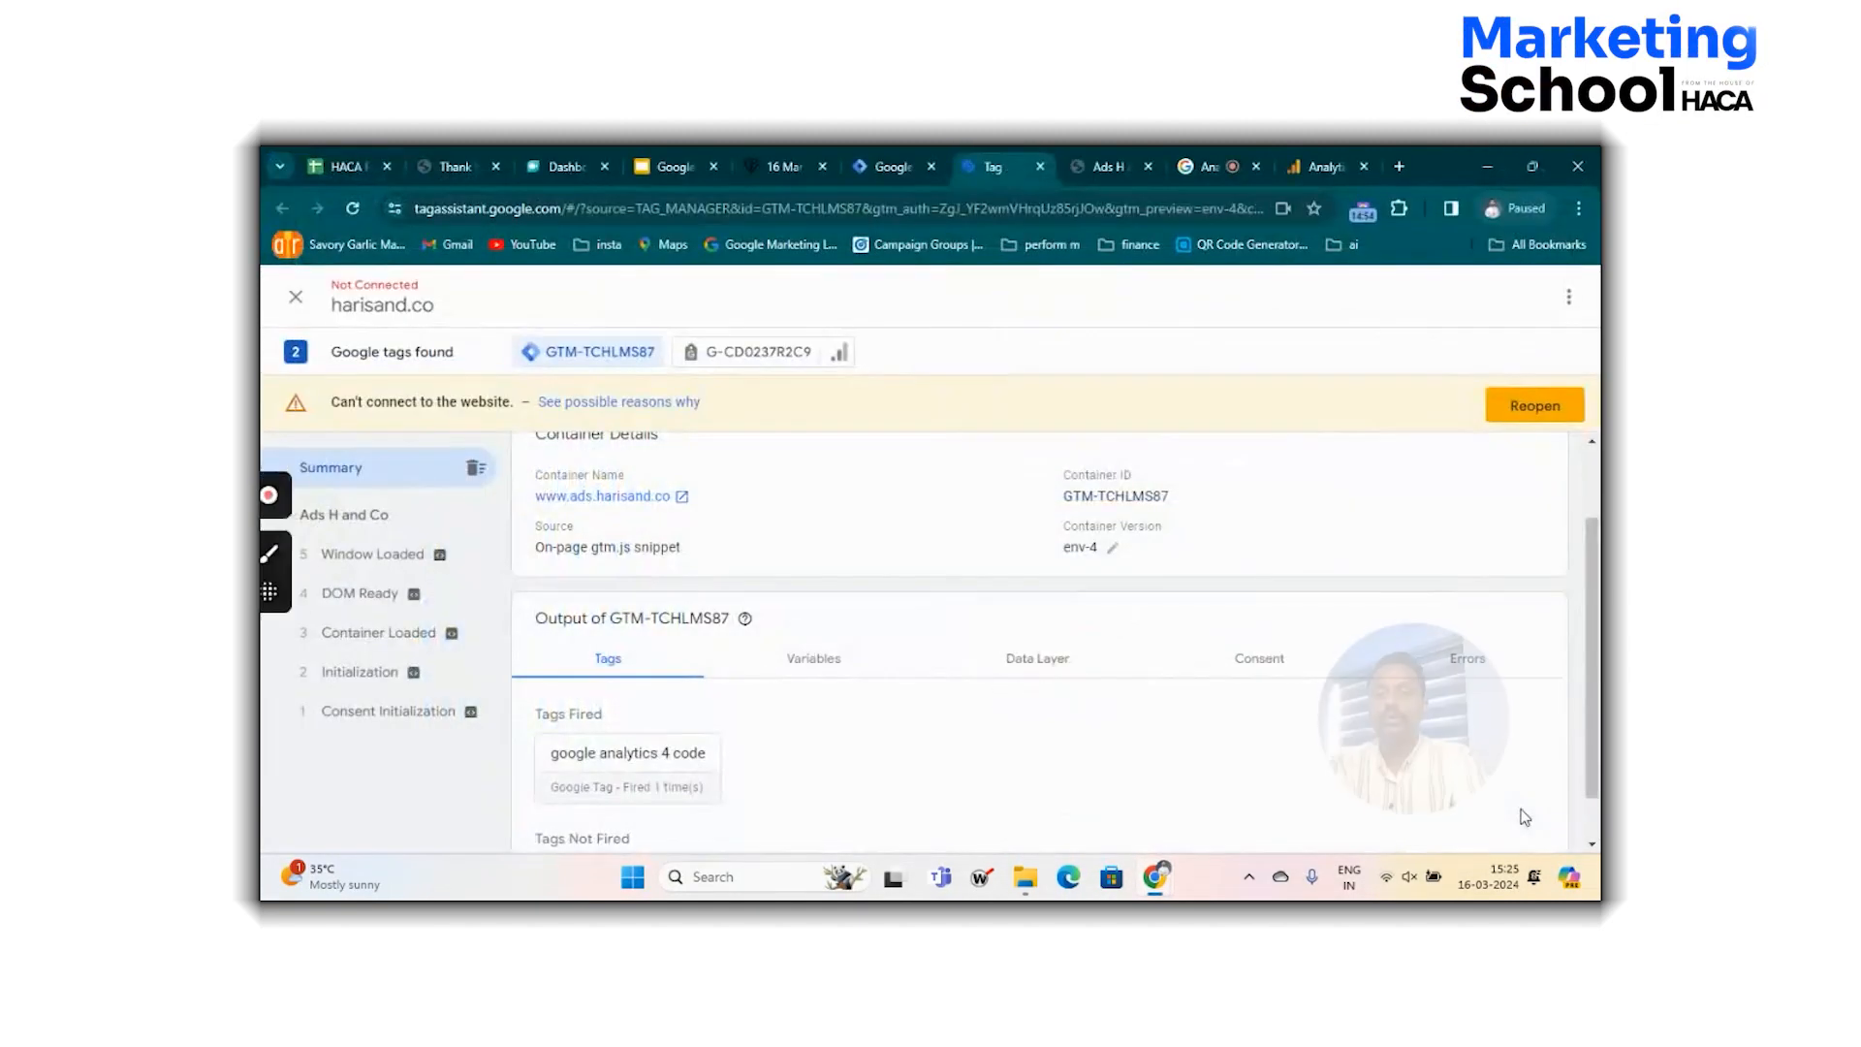
left_click(294, 298)
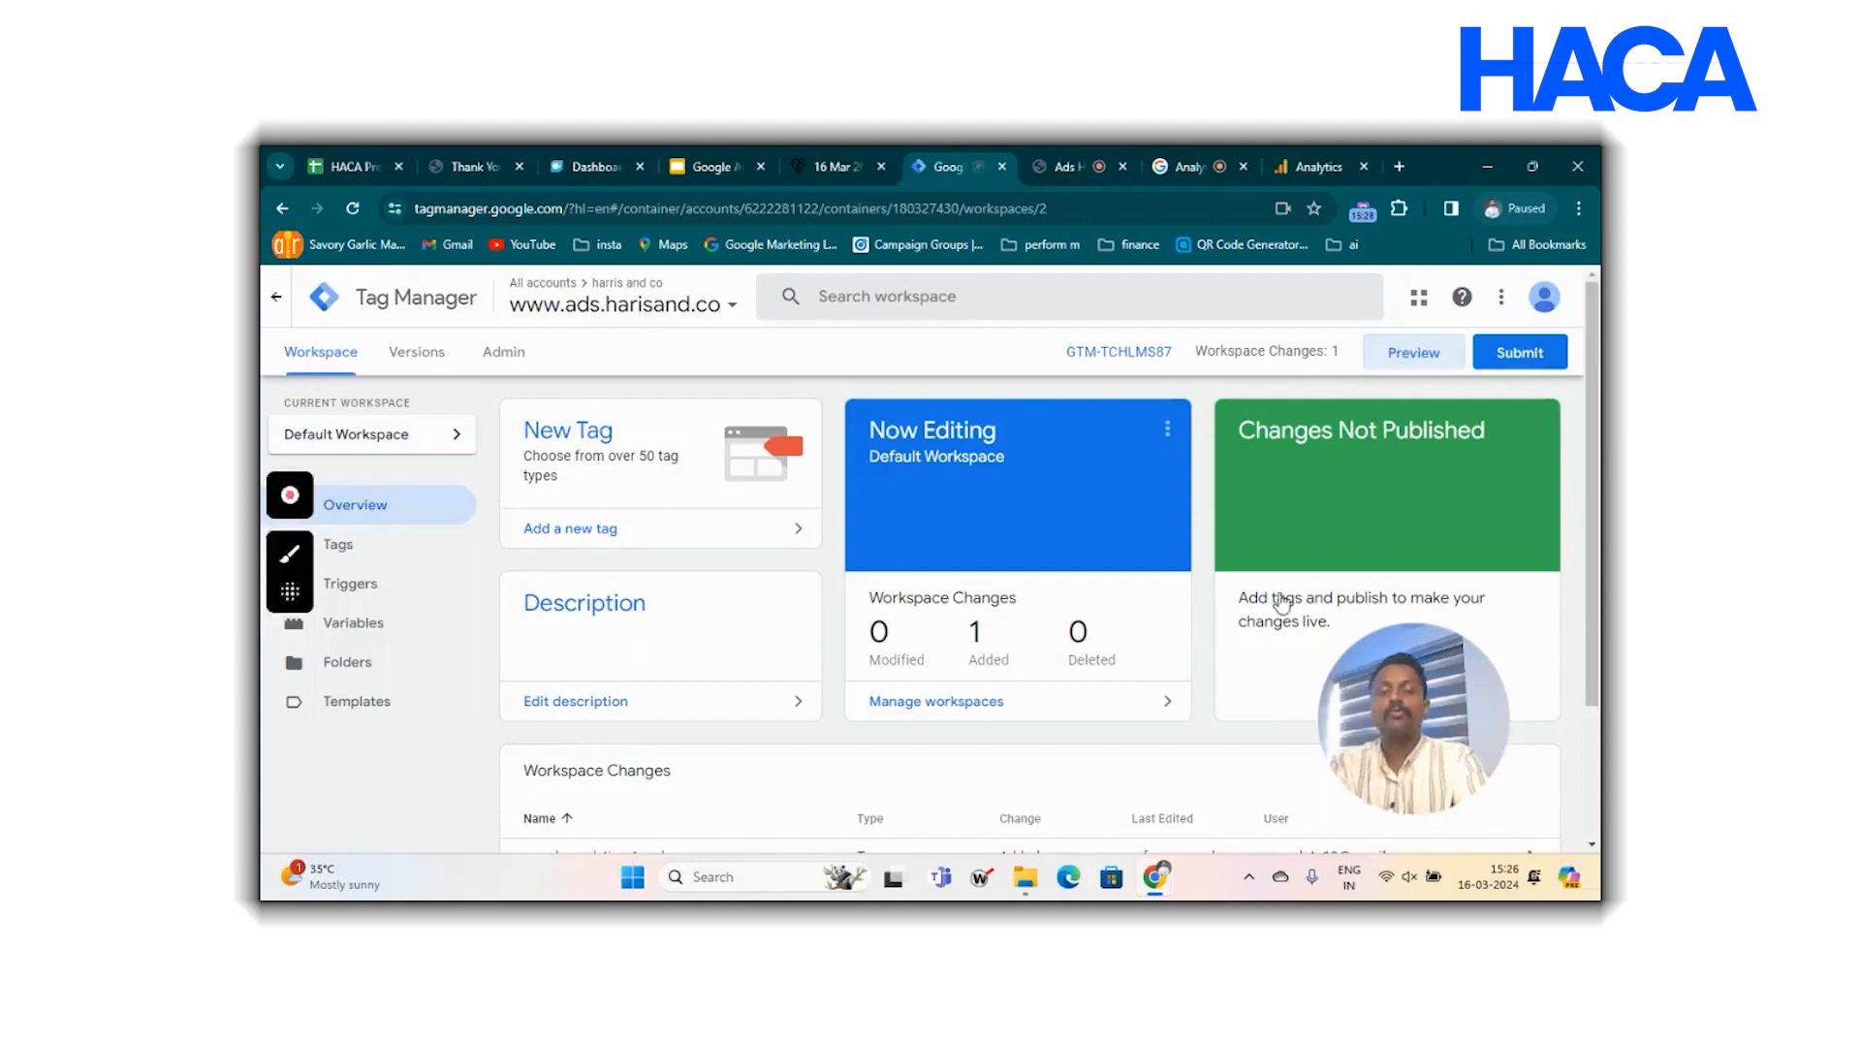
Review the workspace changes, publish them as a version named "GA4 tag set up", and return to the workspace overview.
scroll(1091, 577, "down", 2)
scroll(1092, 577, "up", 2)
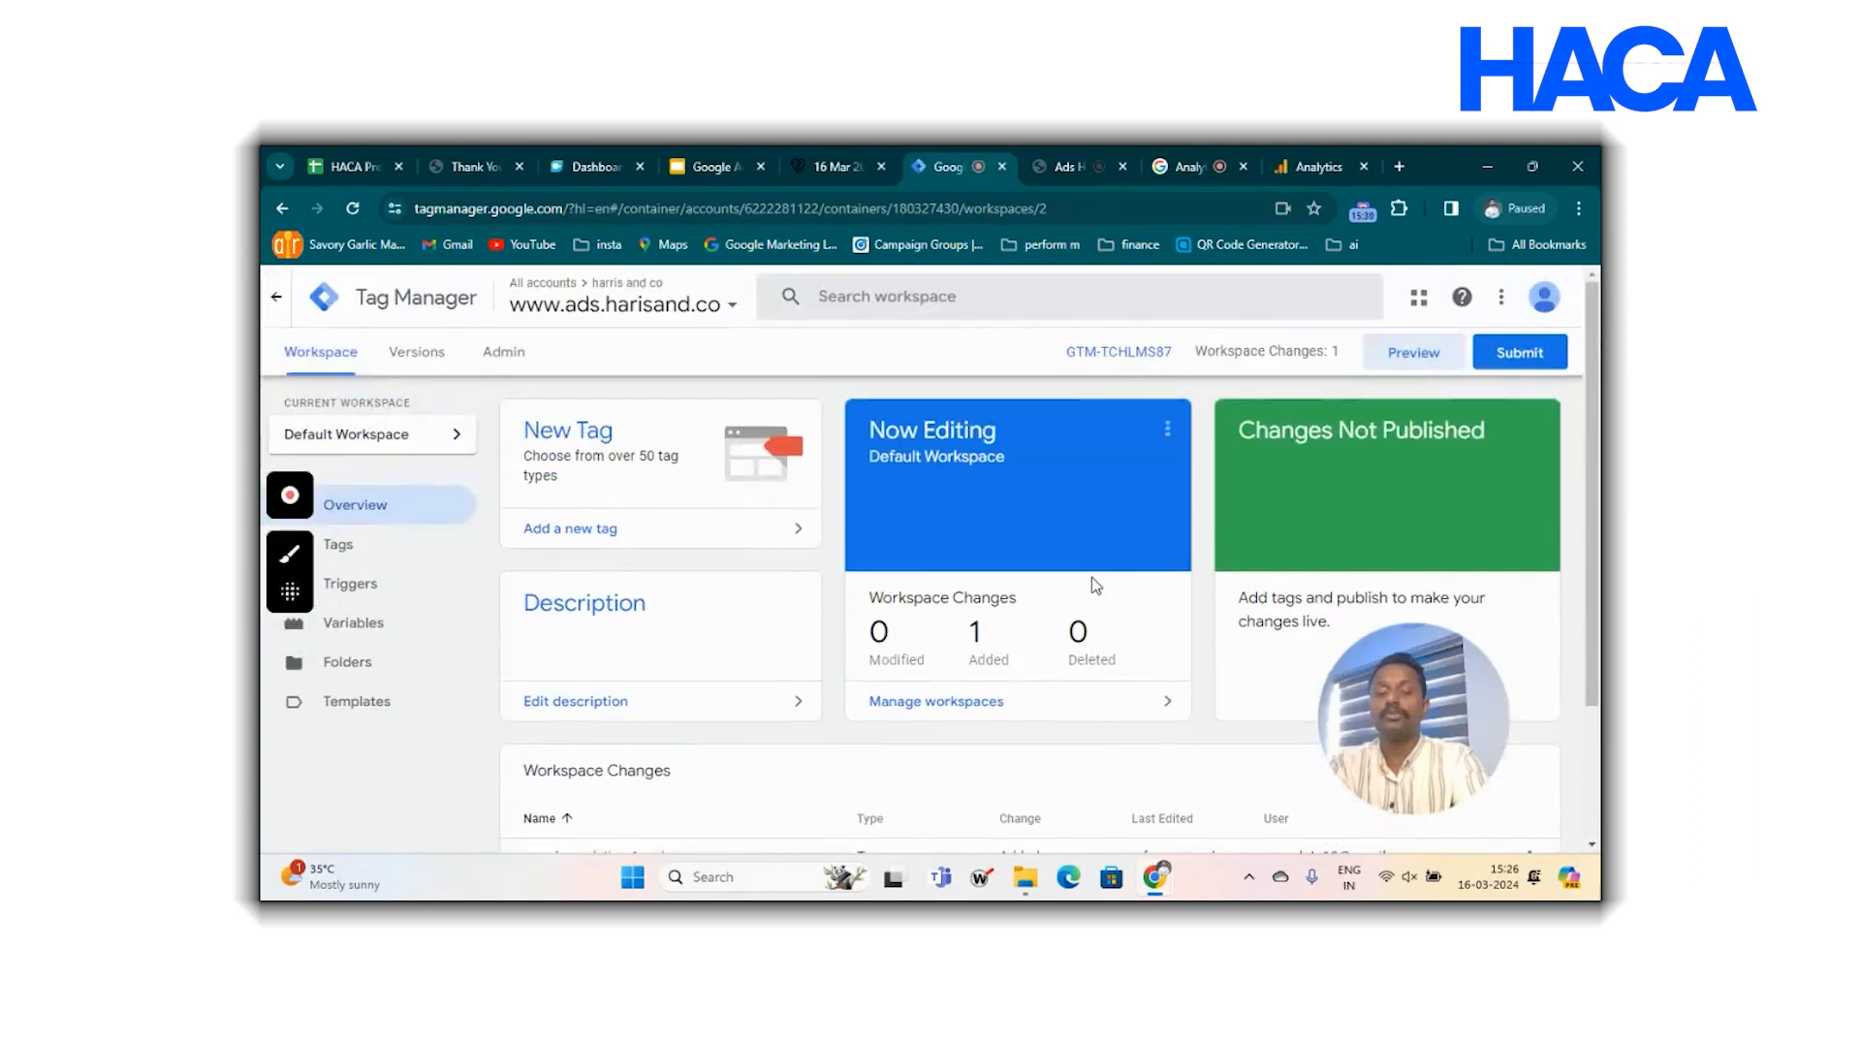
scroll(1092, 578, "down", 2)
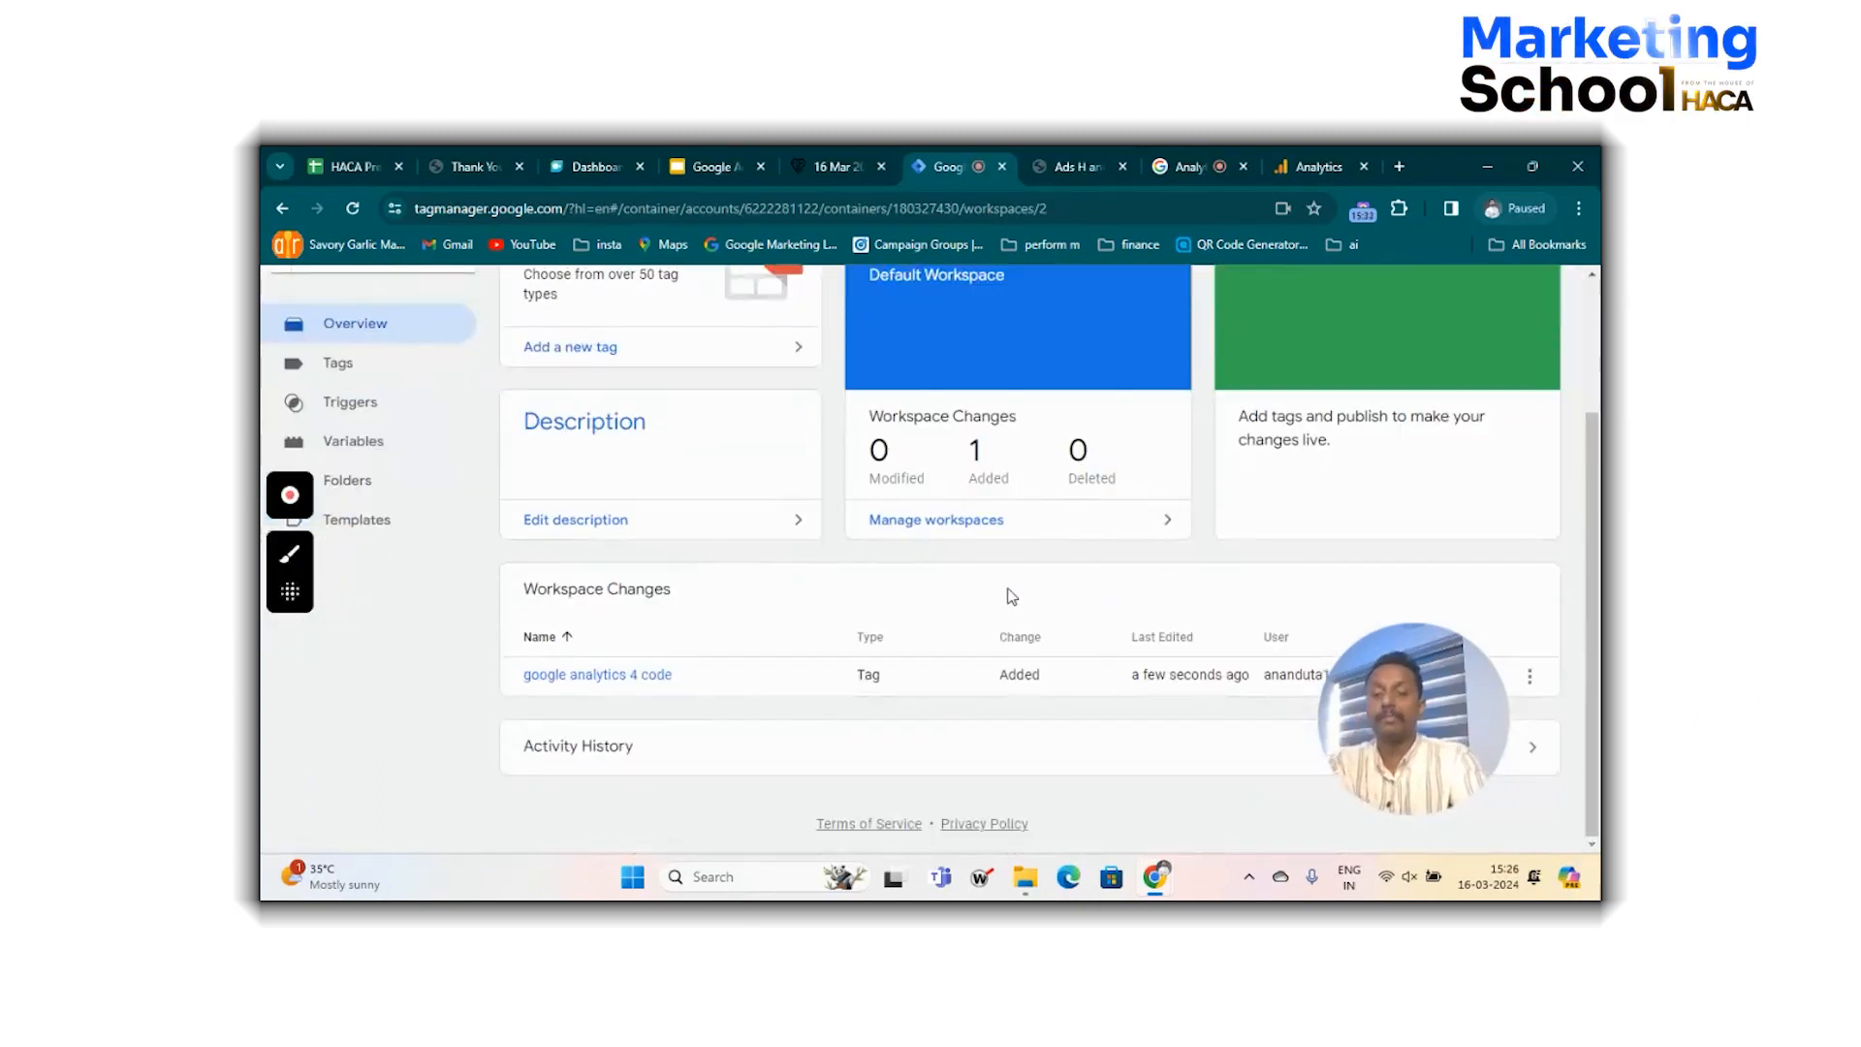
scroll(1008, 595, "up", 2)
scroll(1008, 595, "down", 2)
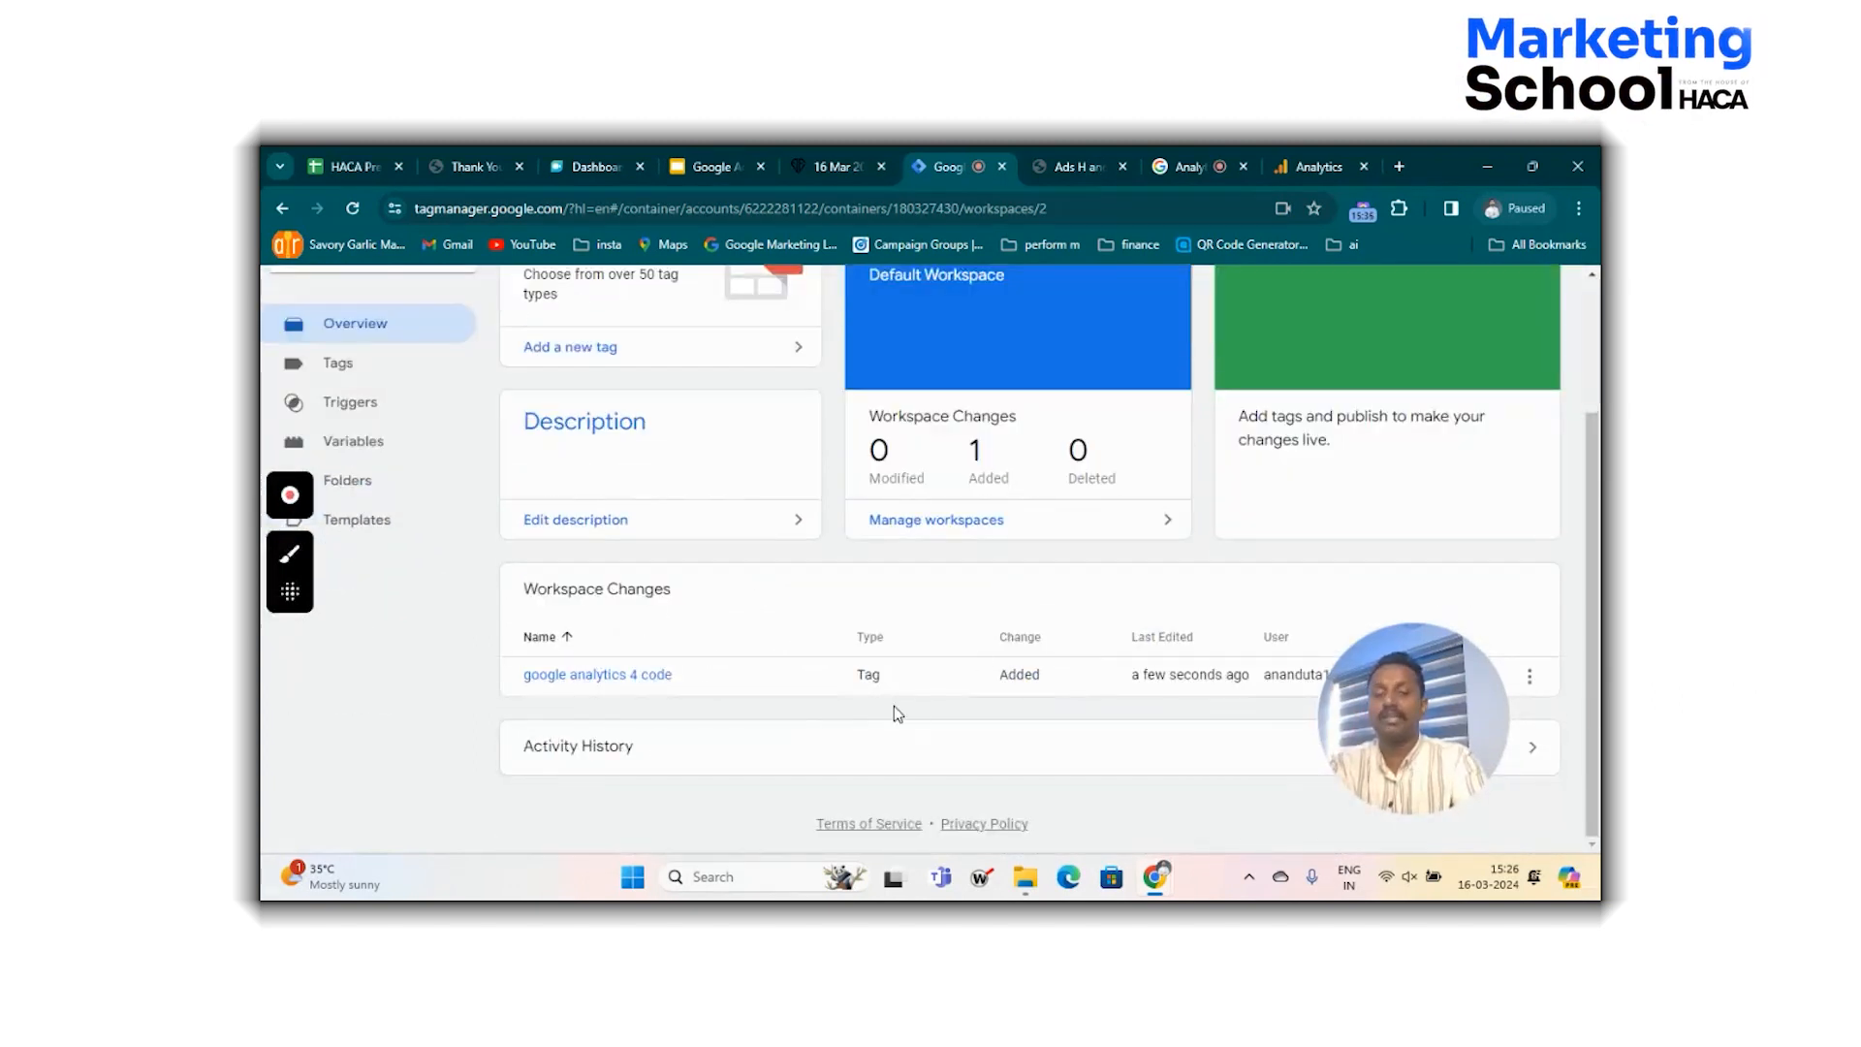
scroll(1008, 601, "up", 2)
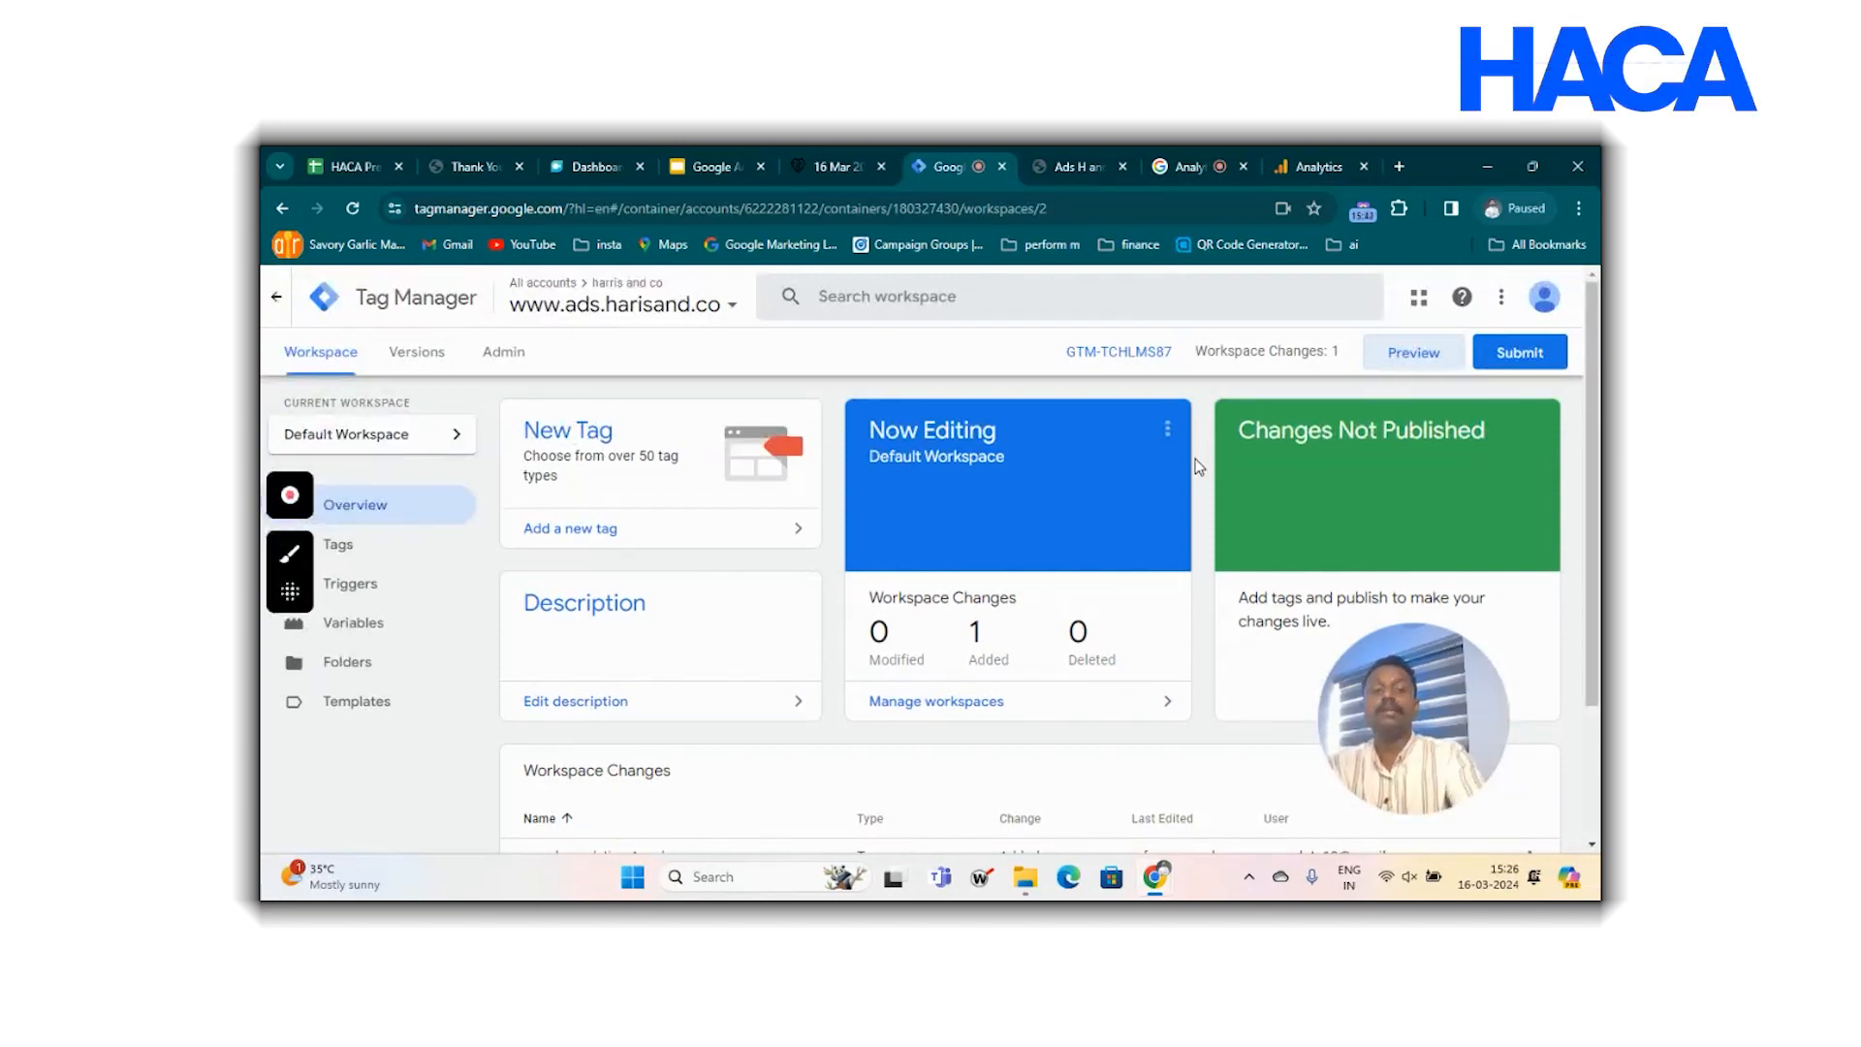
left_click(1517, 363)
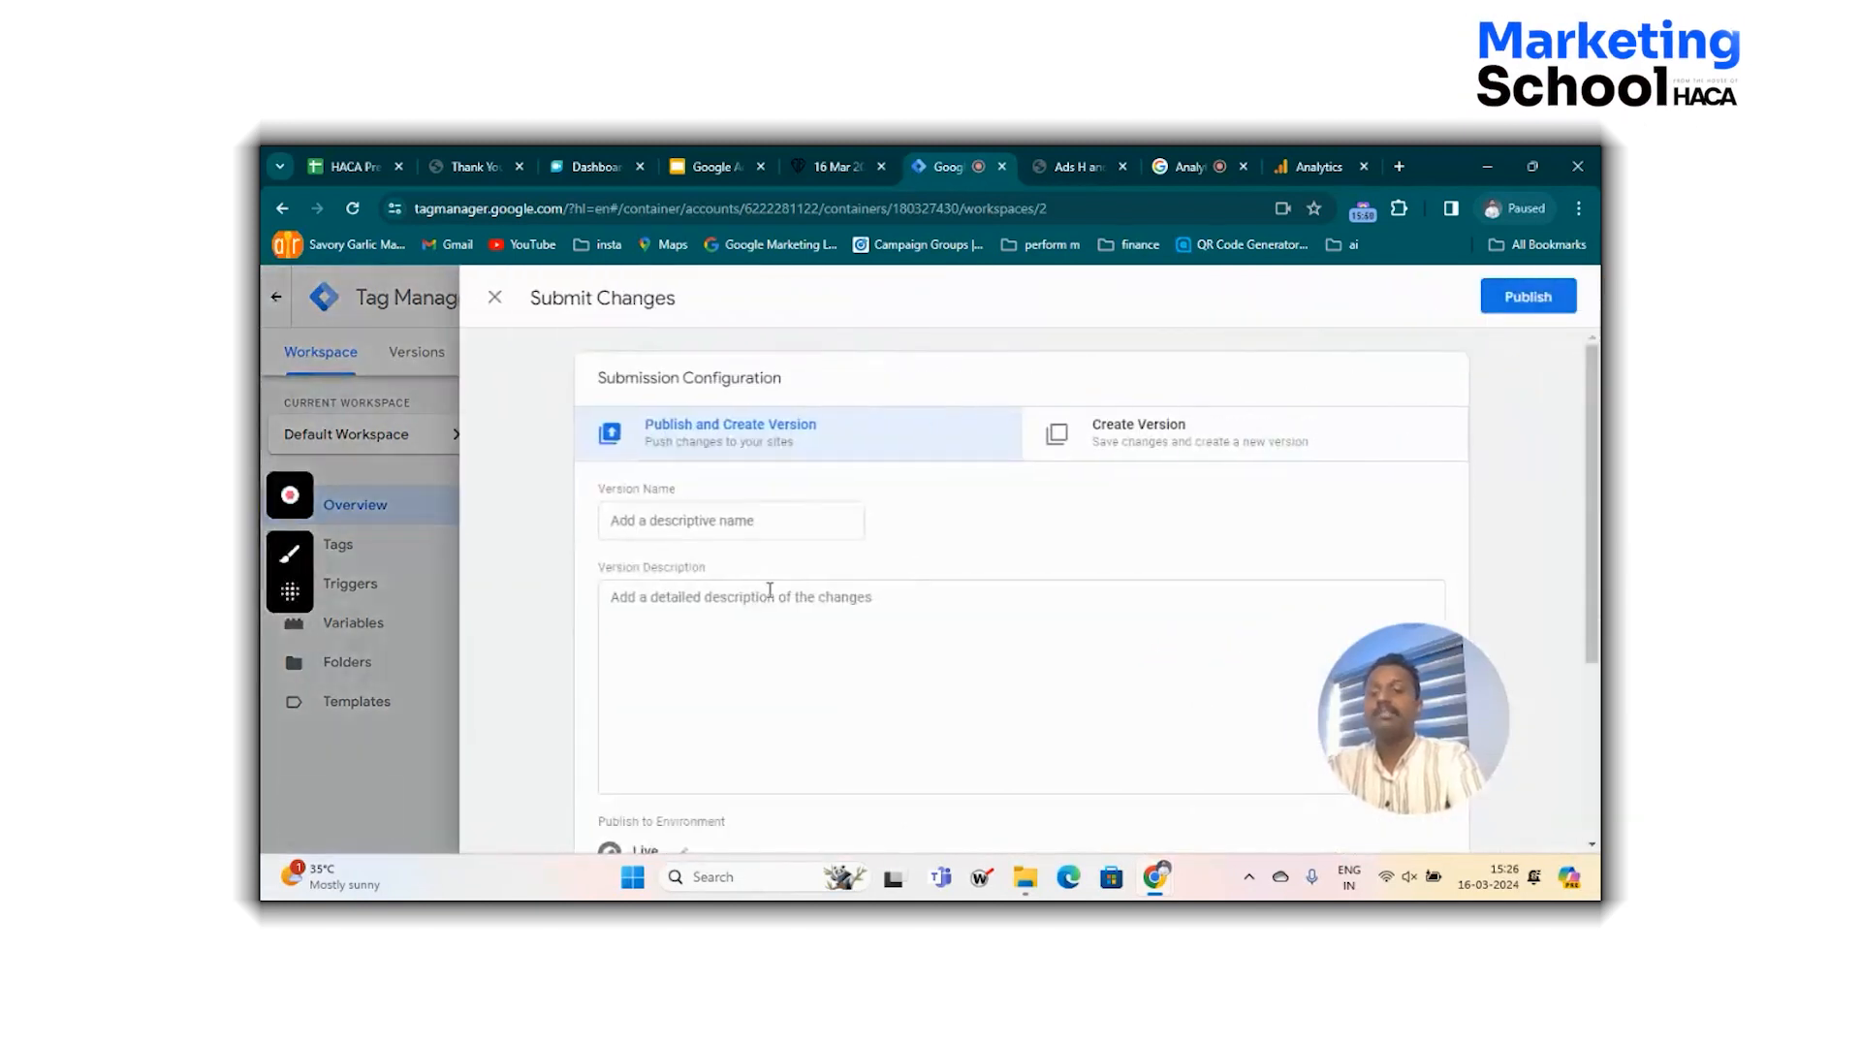
left_click(743, 535)
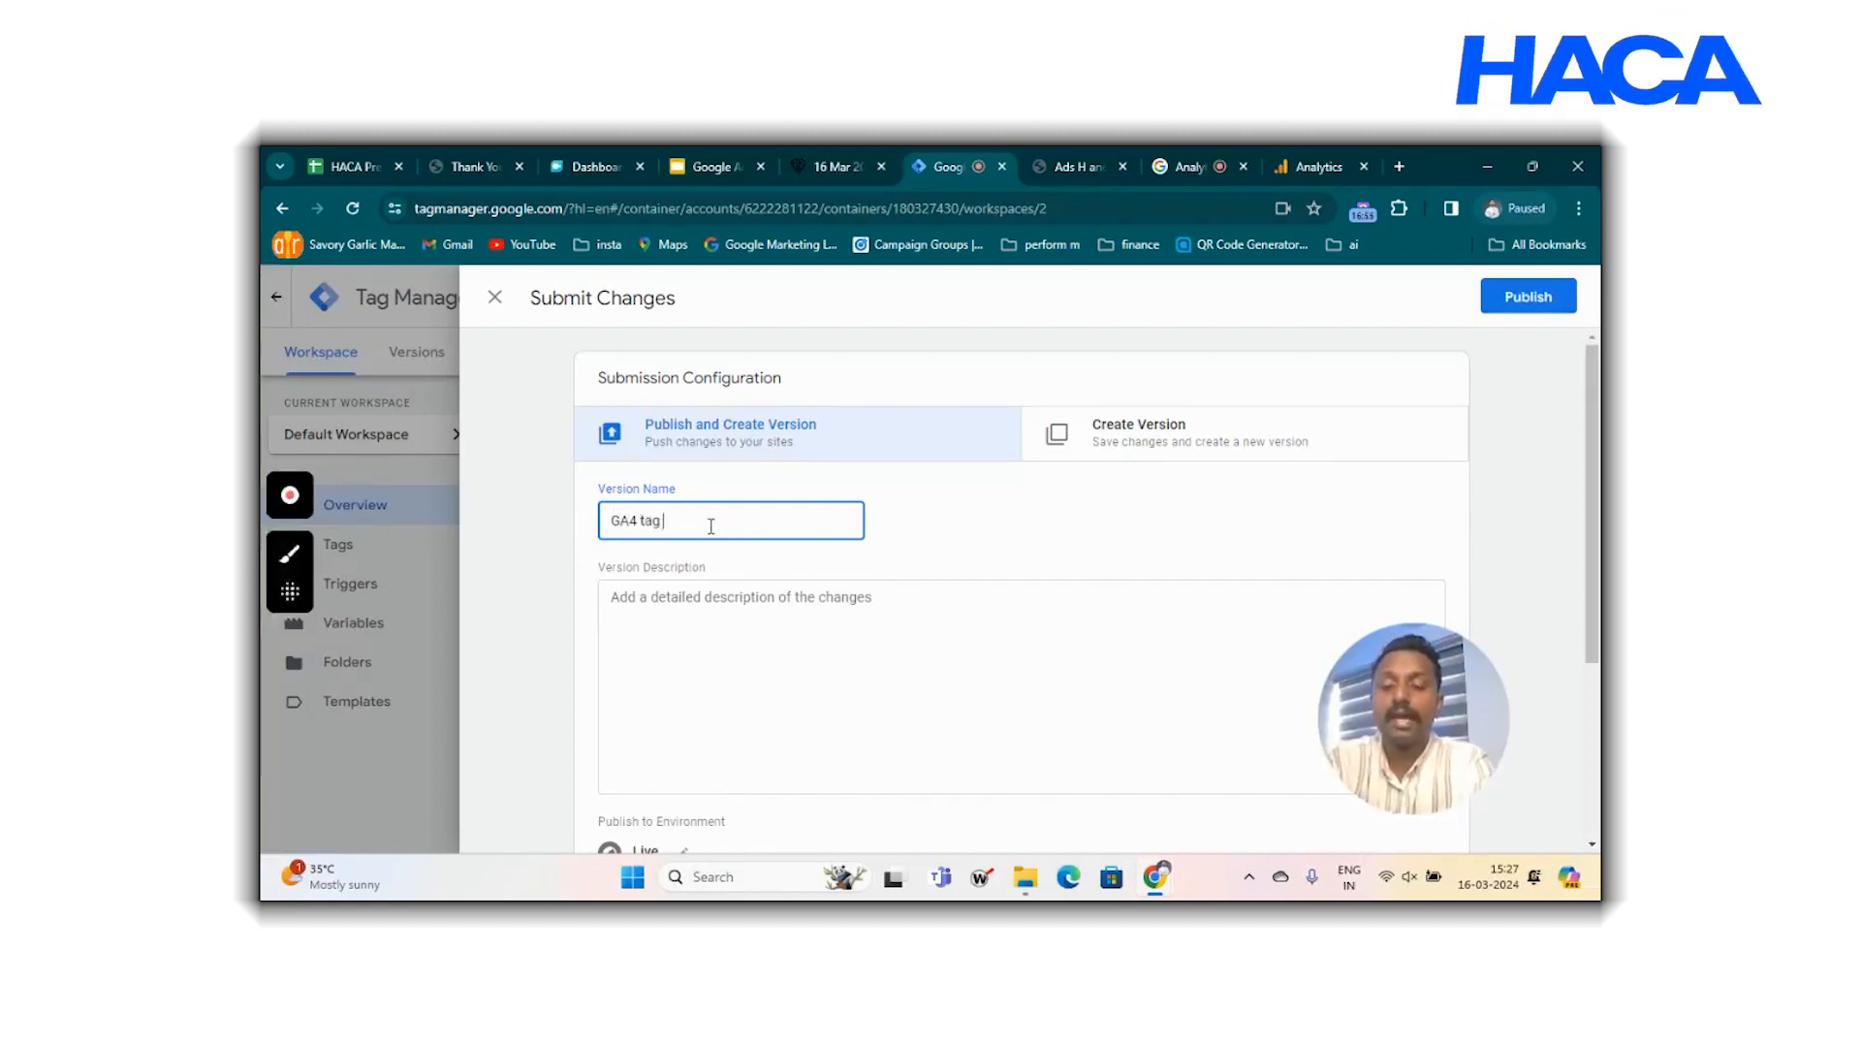
type("up")
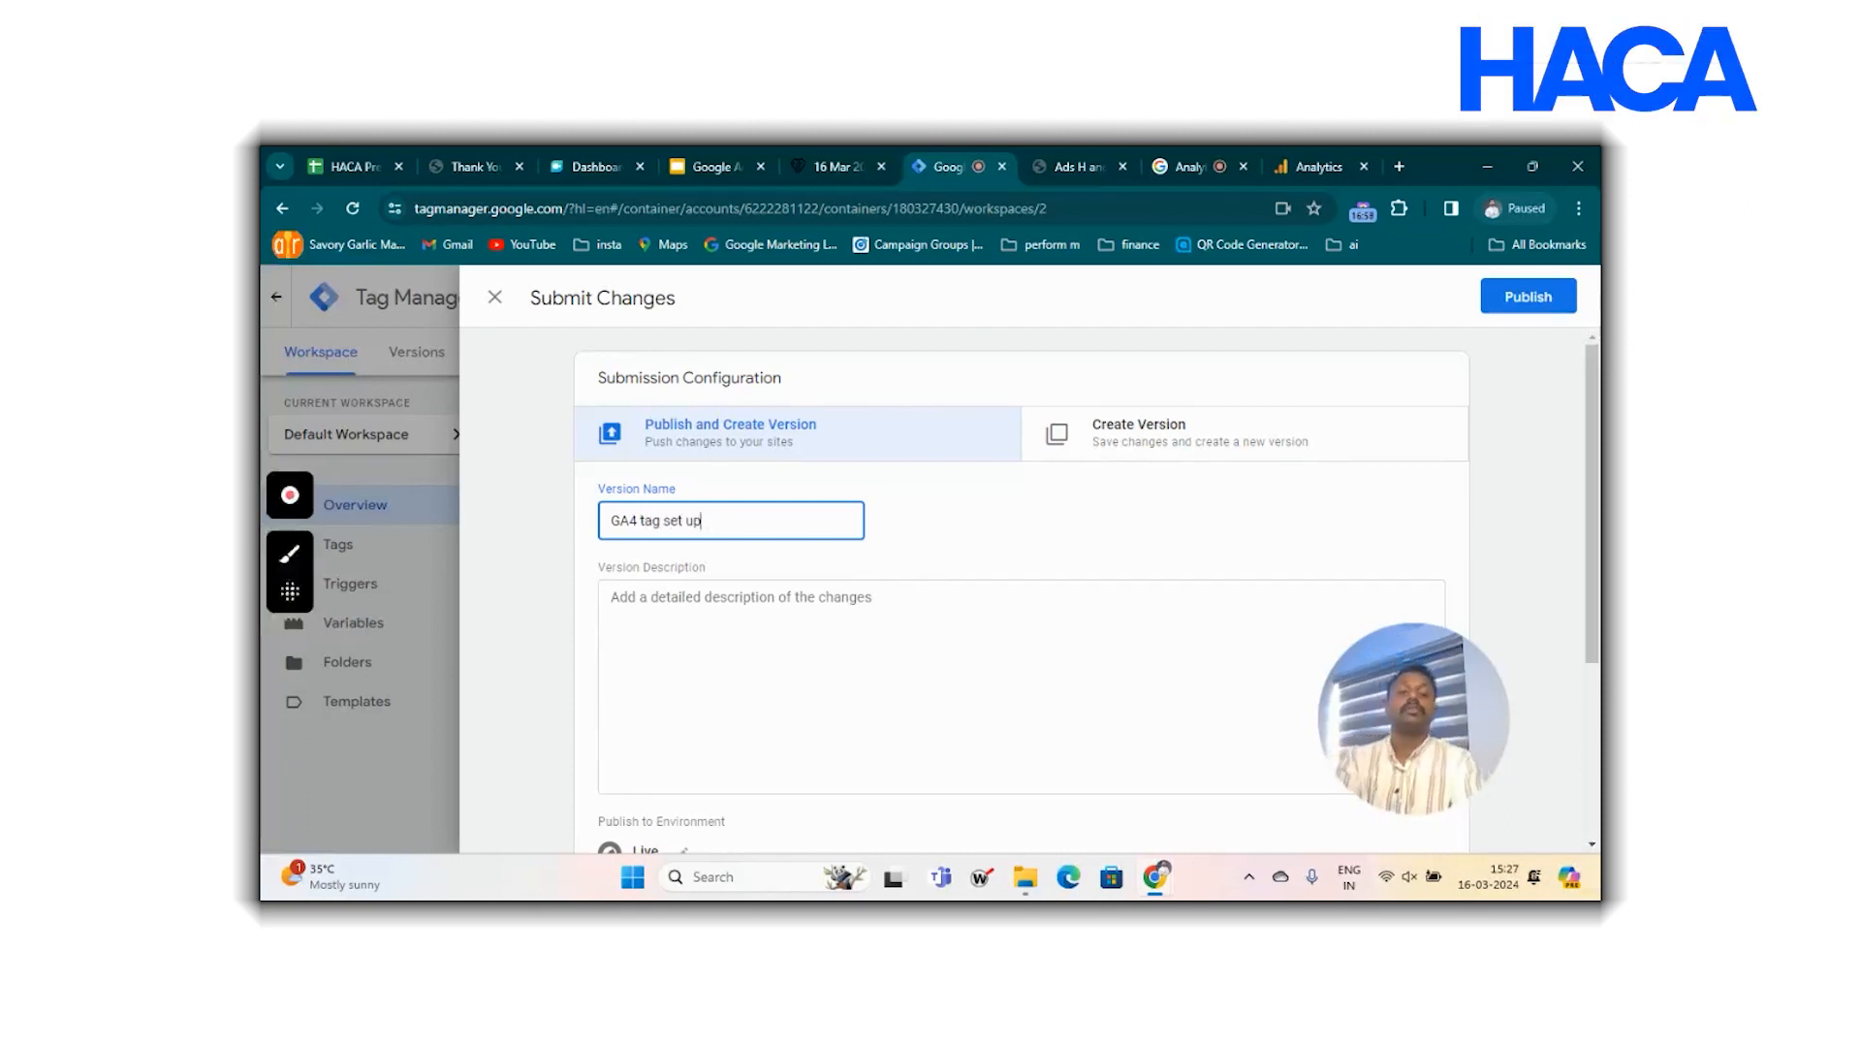
scroll(1287, 534, "down", 3)
scroll(1405, 474, "up", 3)
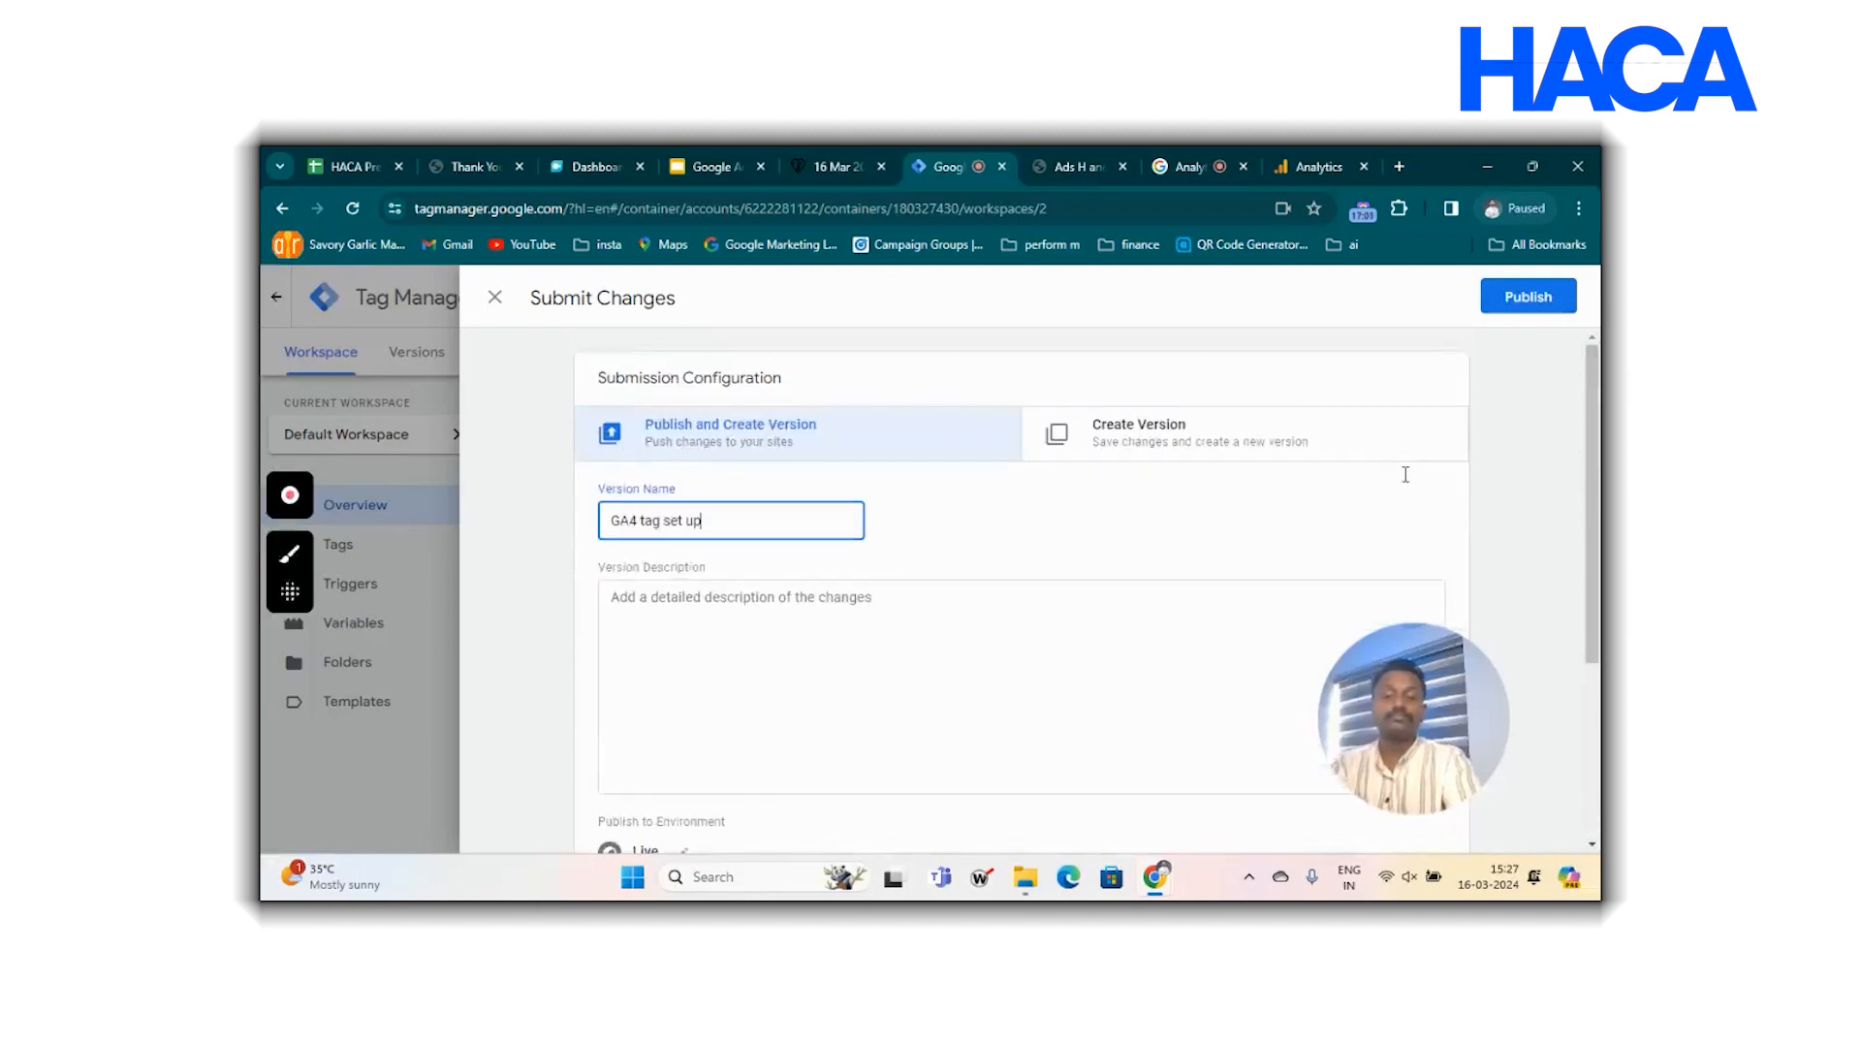
left_click(1541, 296)
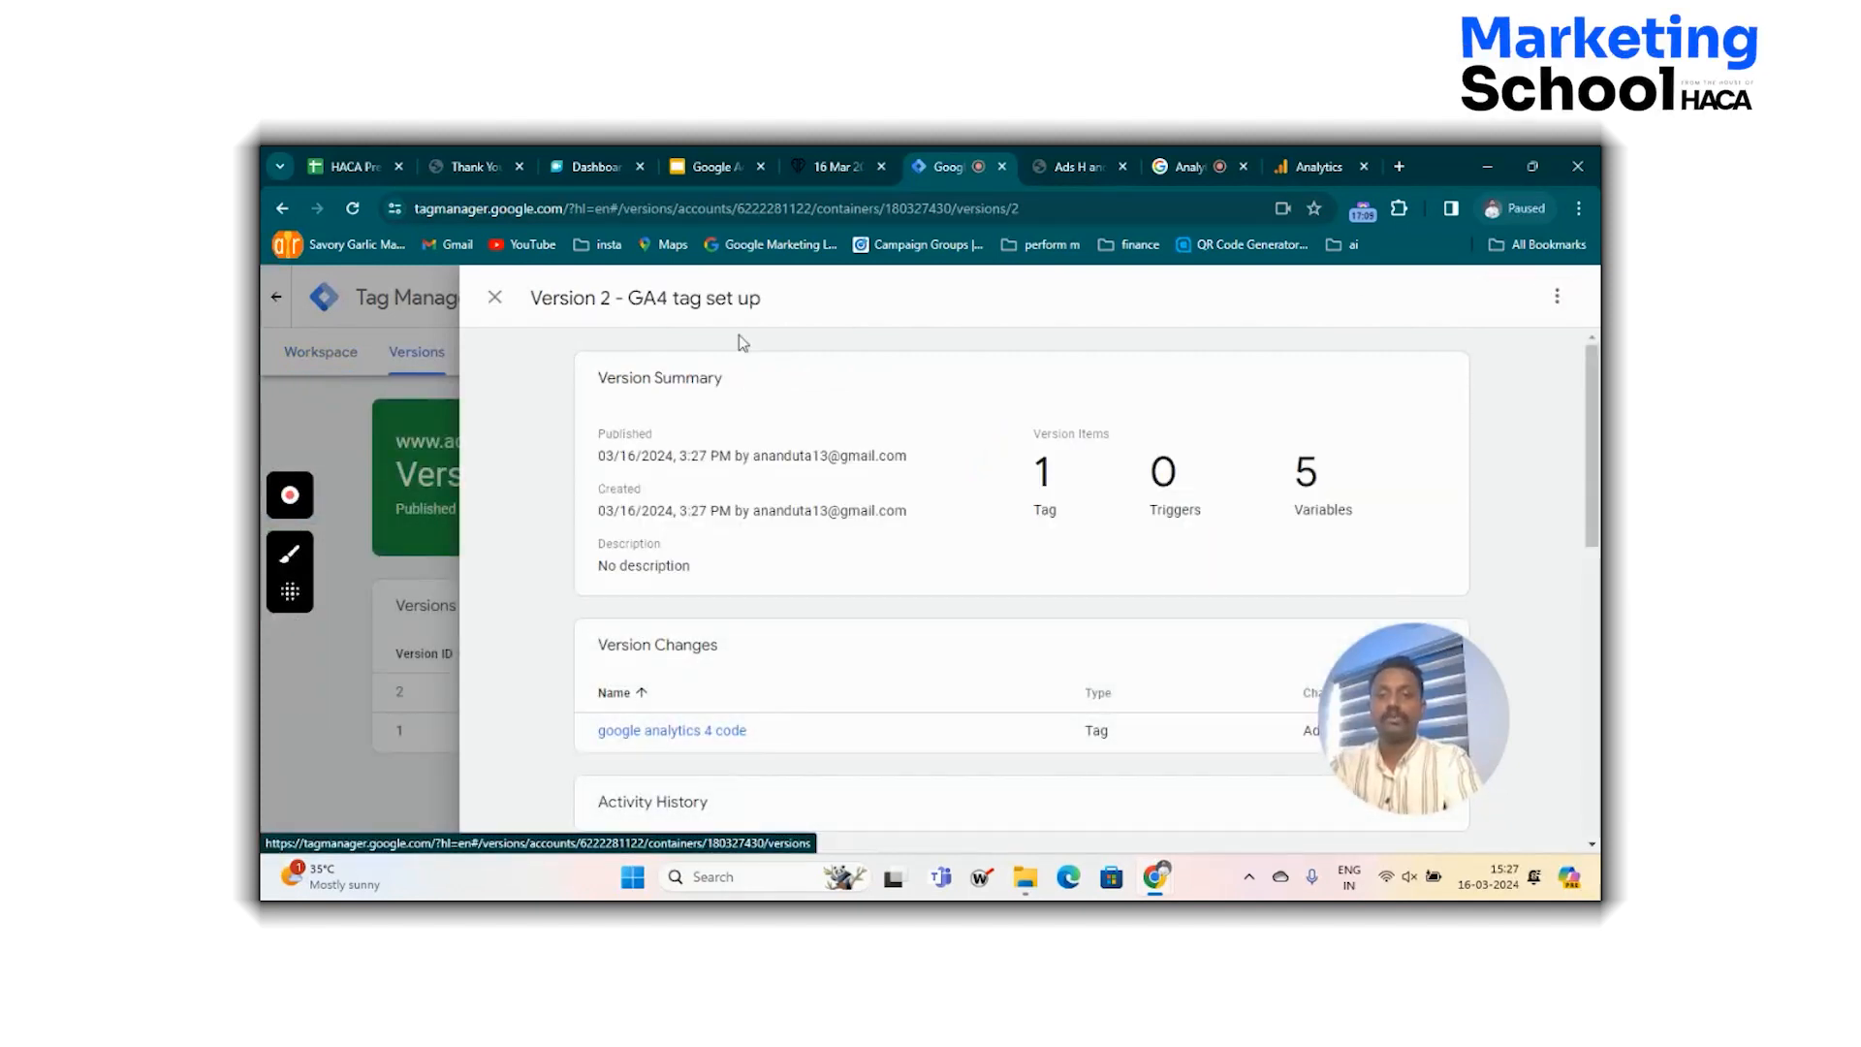
left_click(494, 297)
left_click(330, 361)
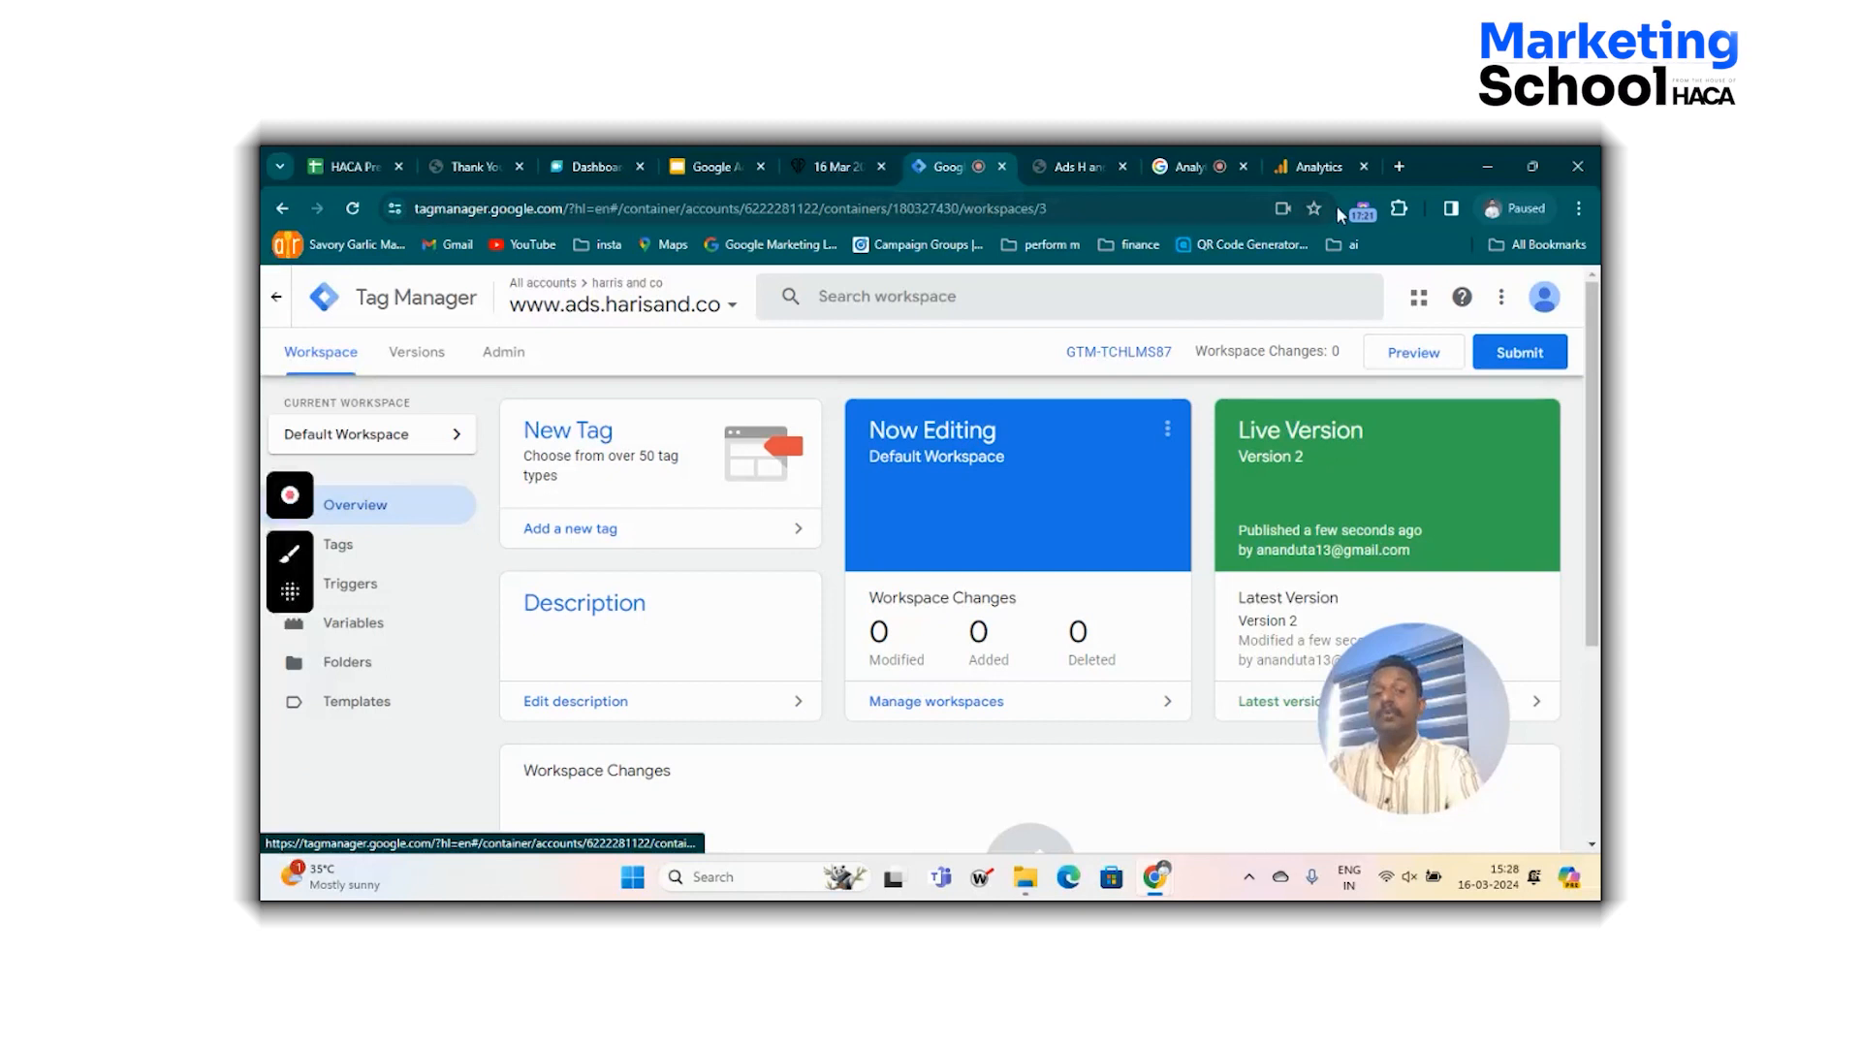
Switch to Google Analytics, complete the data collection setup through to the Home page, and set the email communication preferences.
left_click(1317, 167)
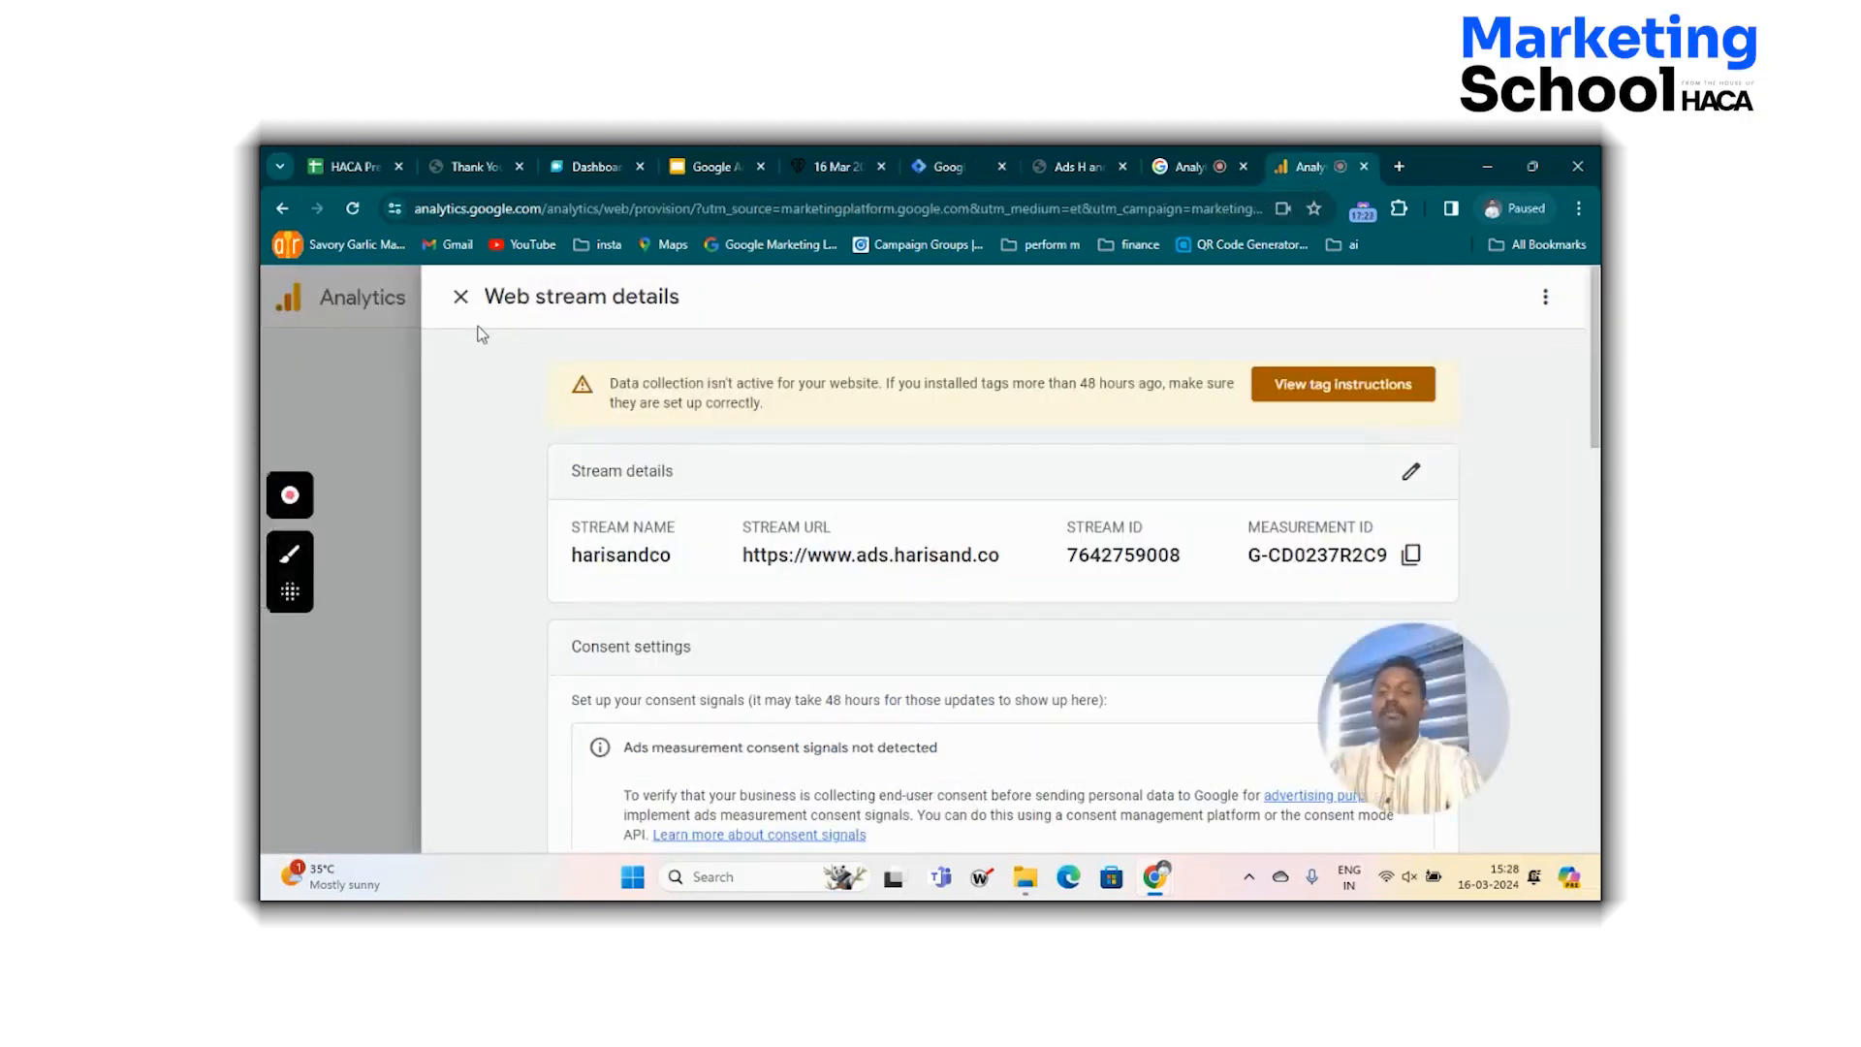
left_click(460, 299)
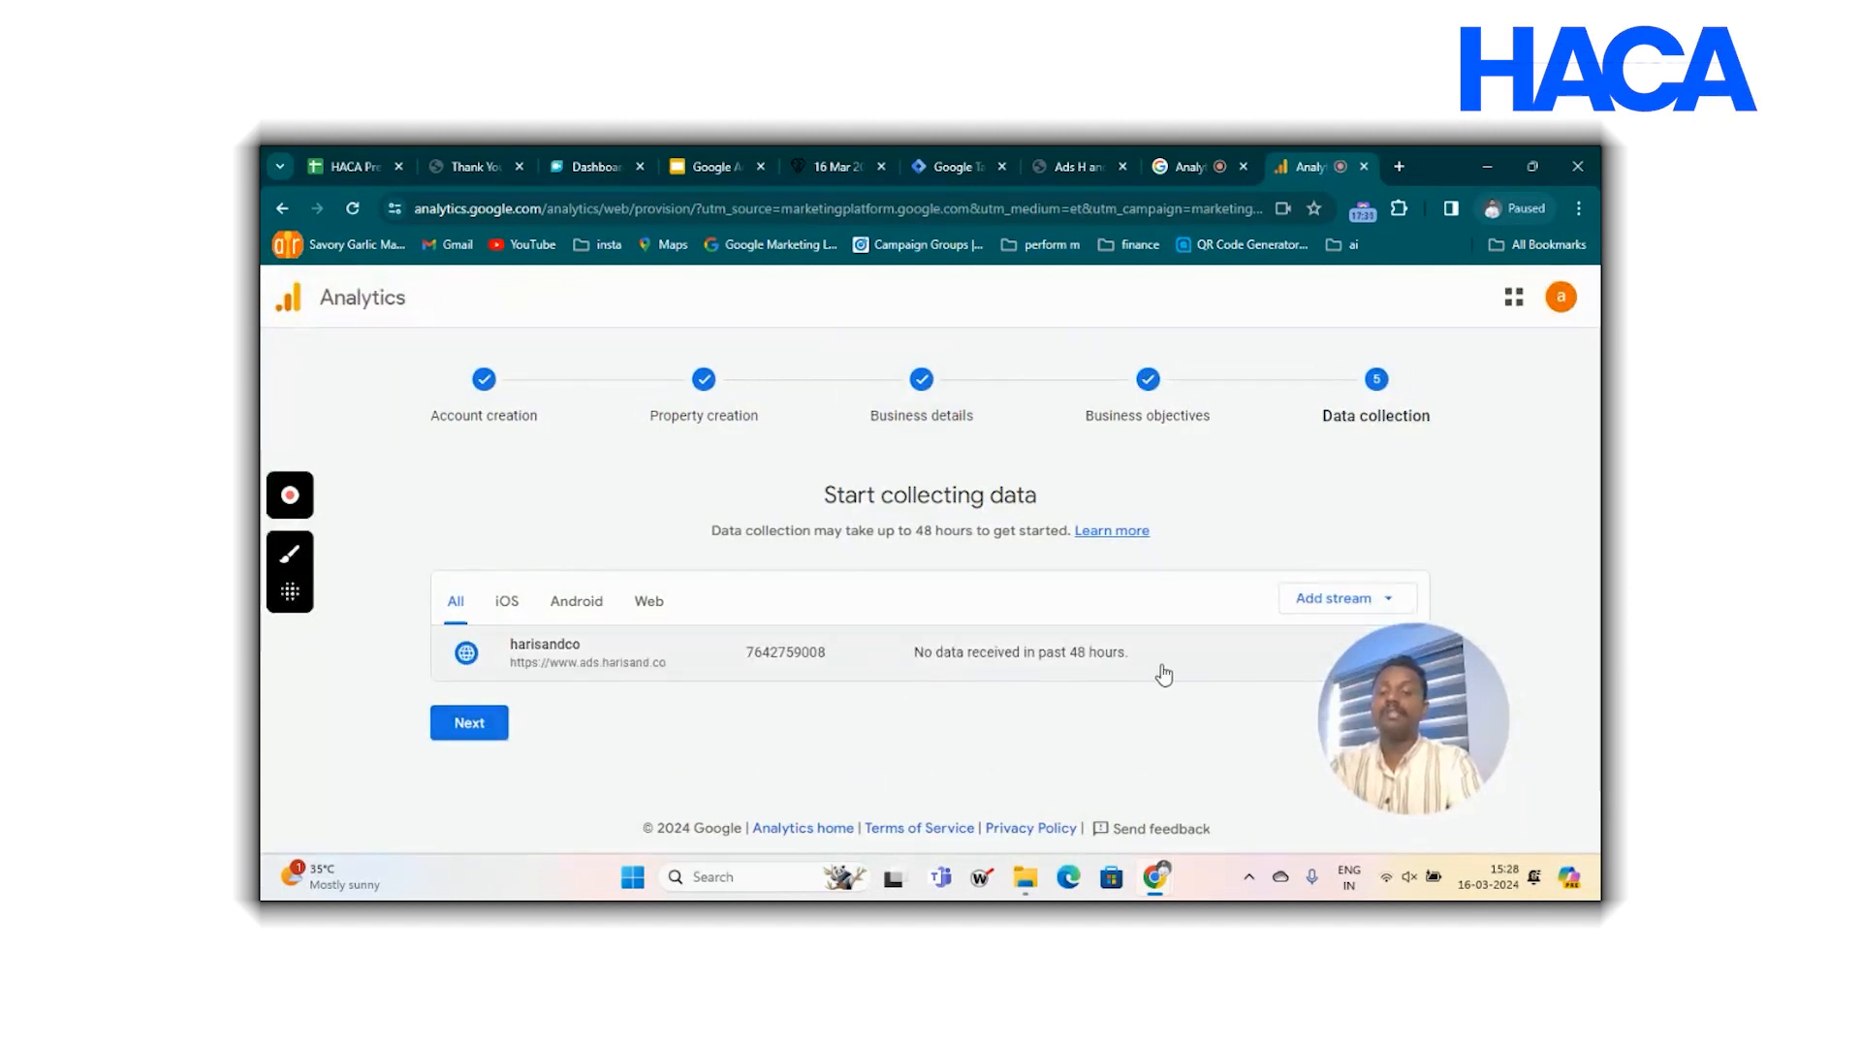
left_click(457, 727)
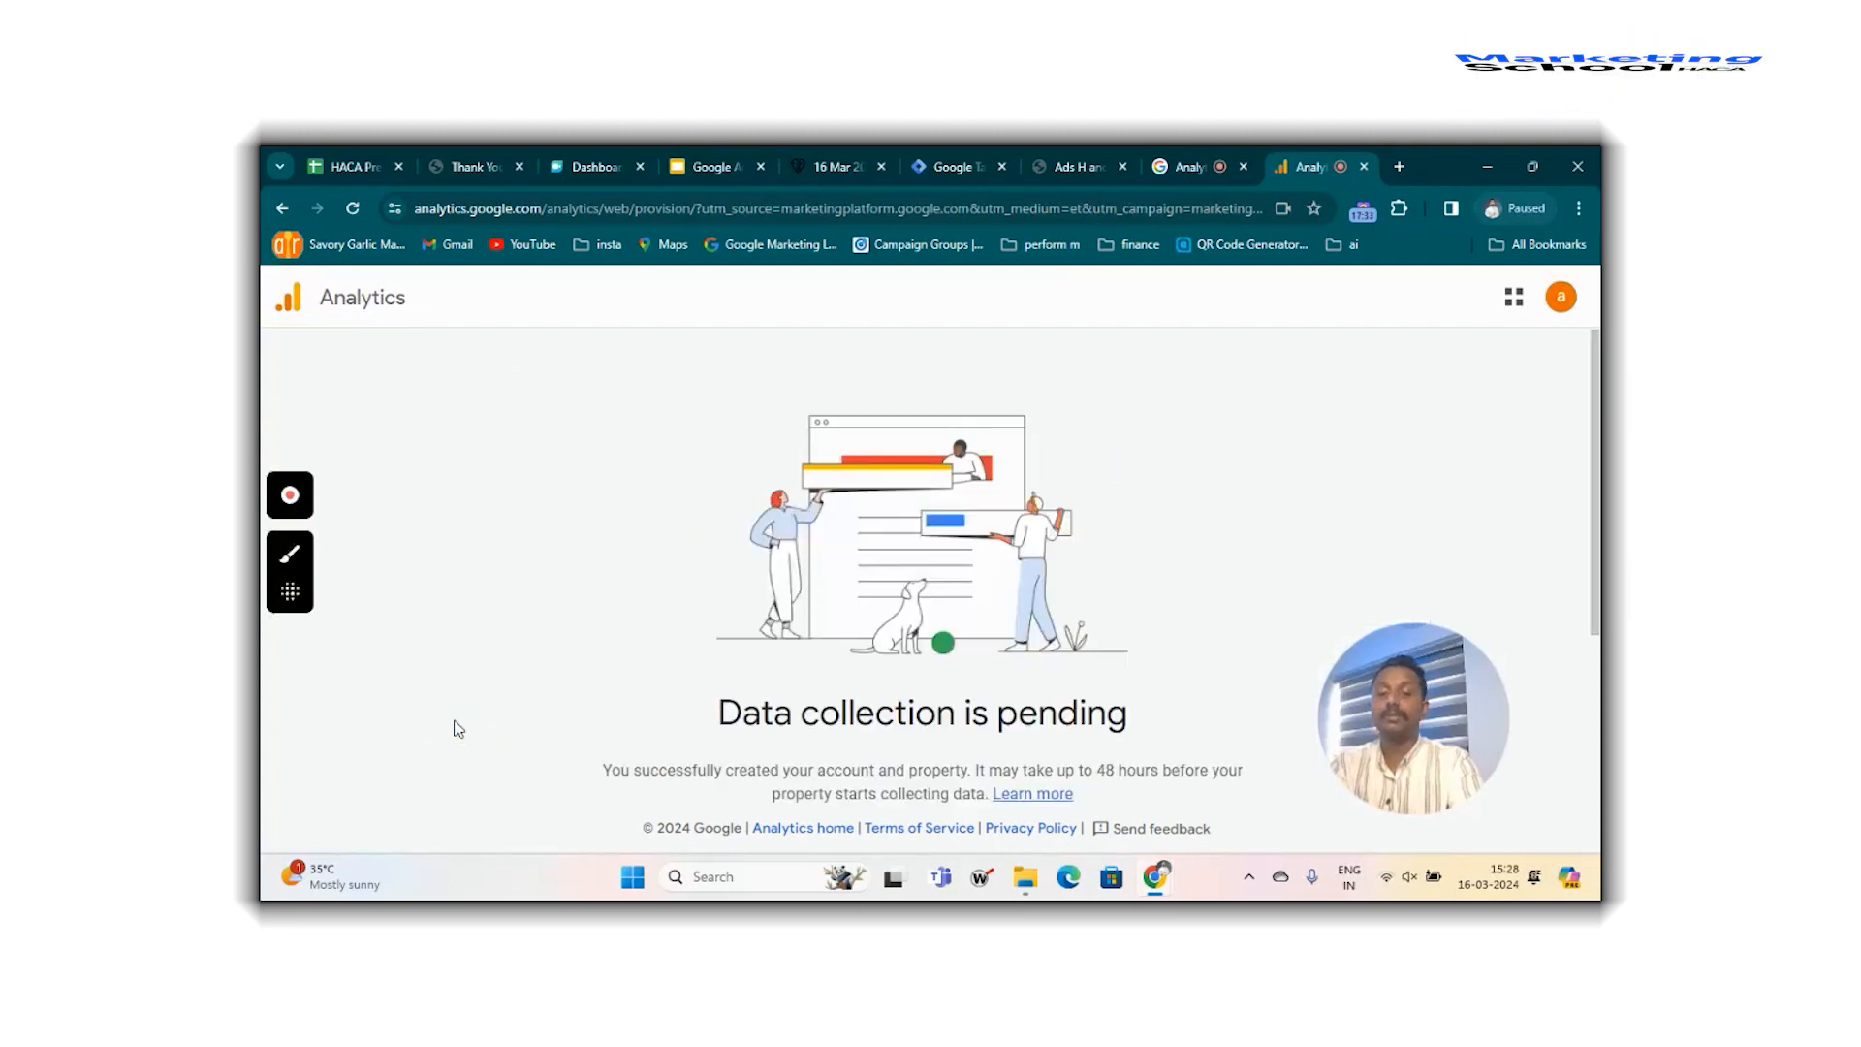
scroll(901, 630, "down", 3)
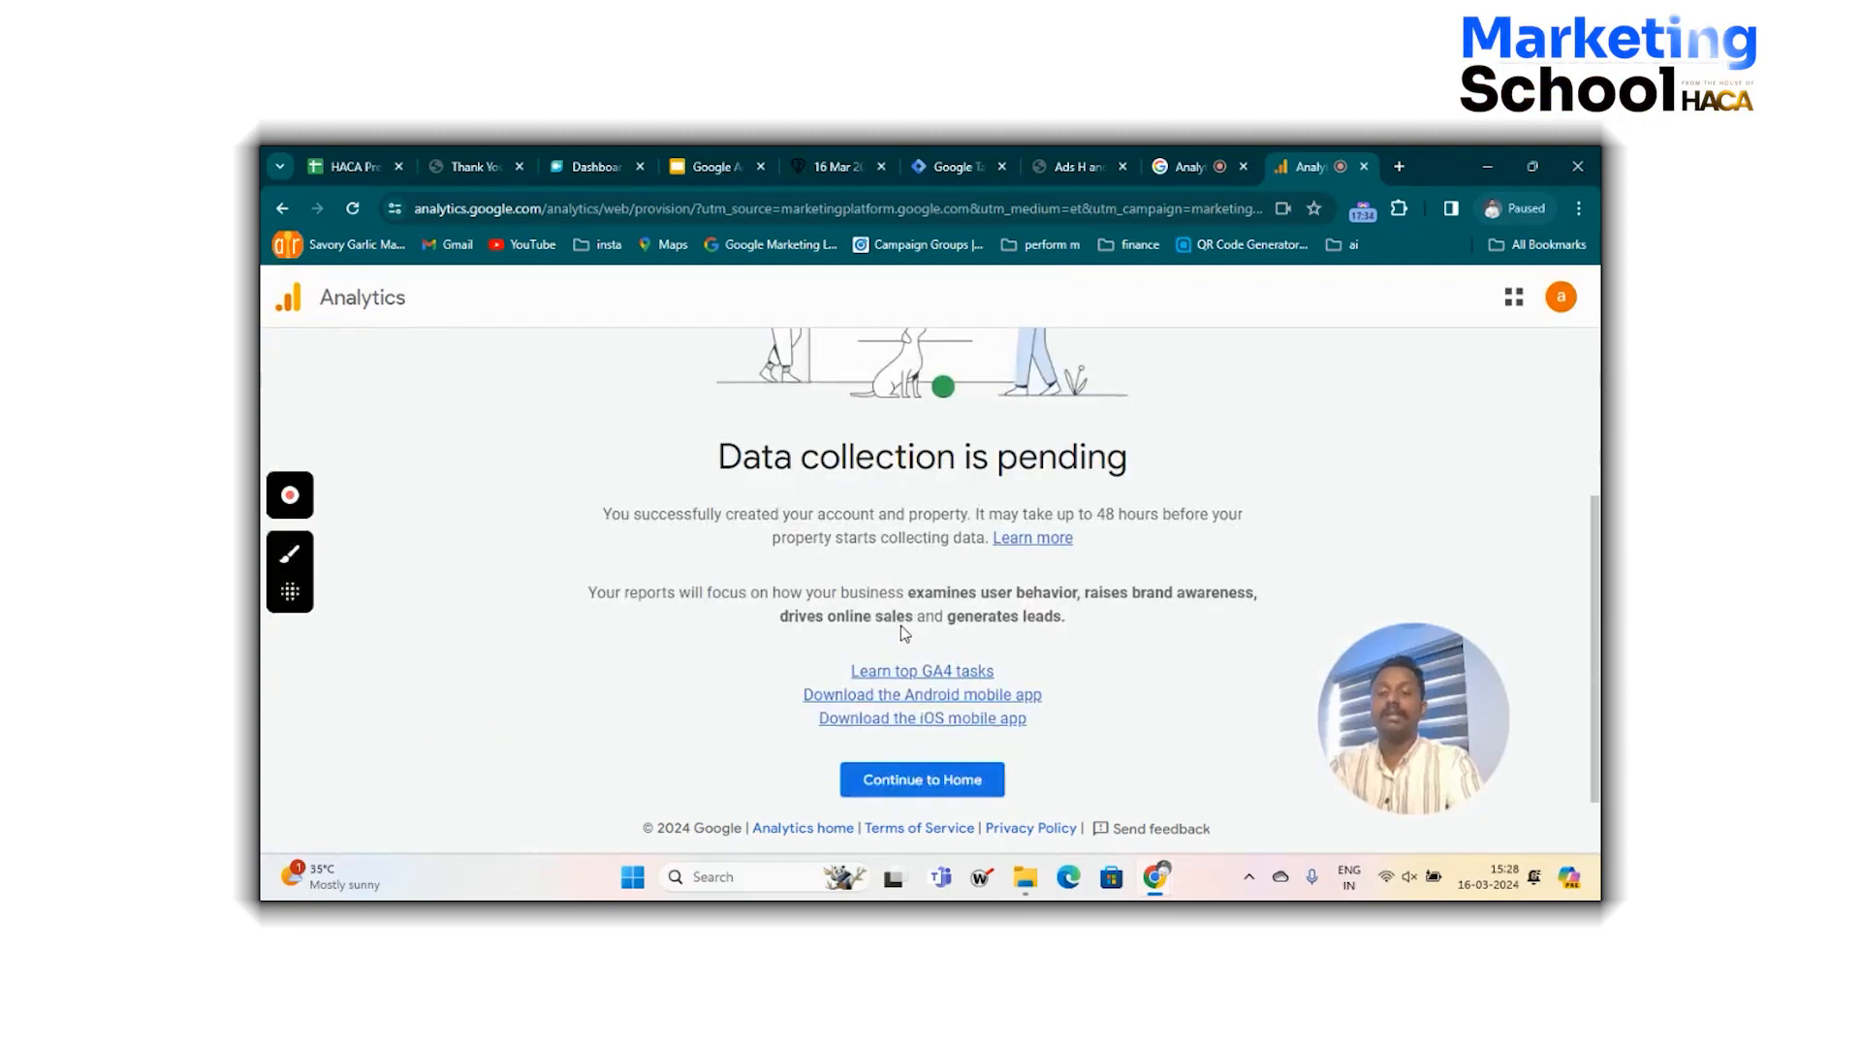
left_click(974, 788)
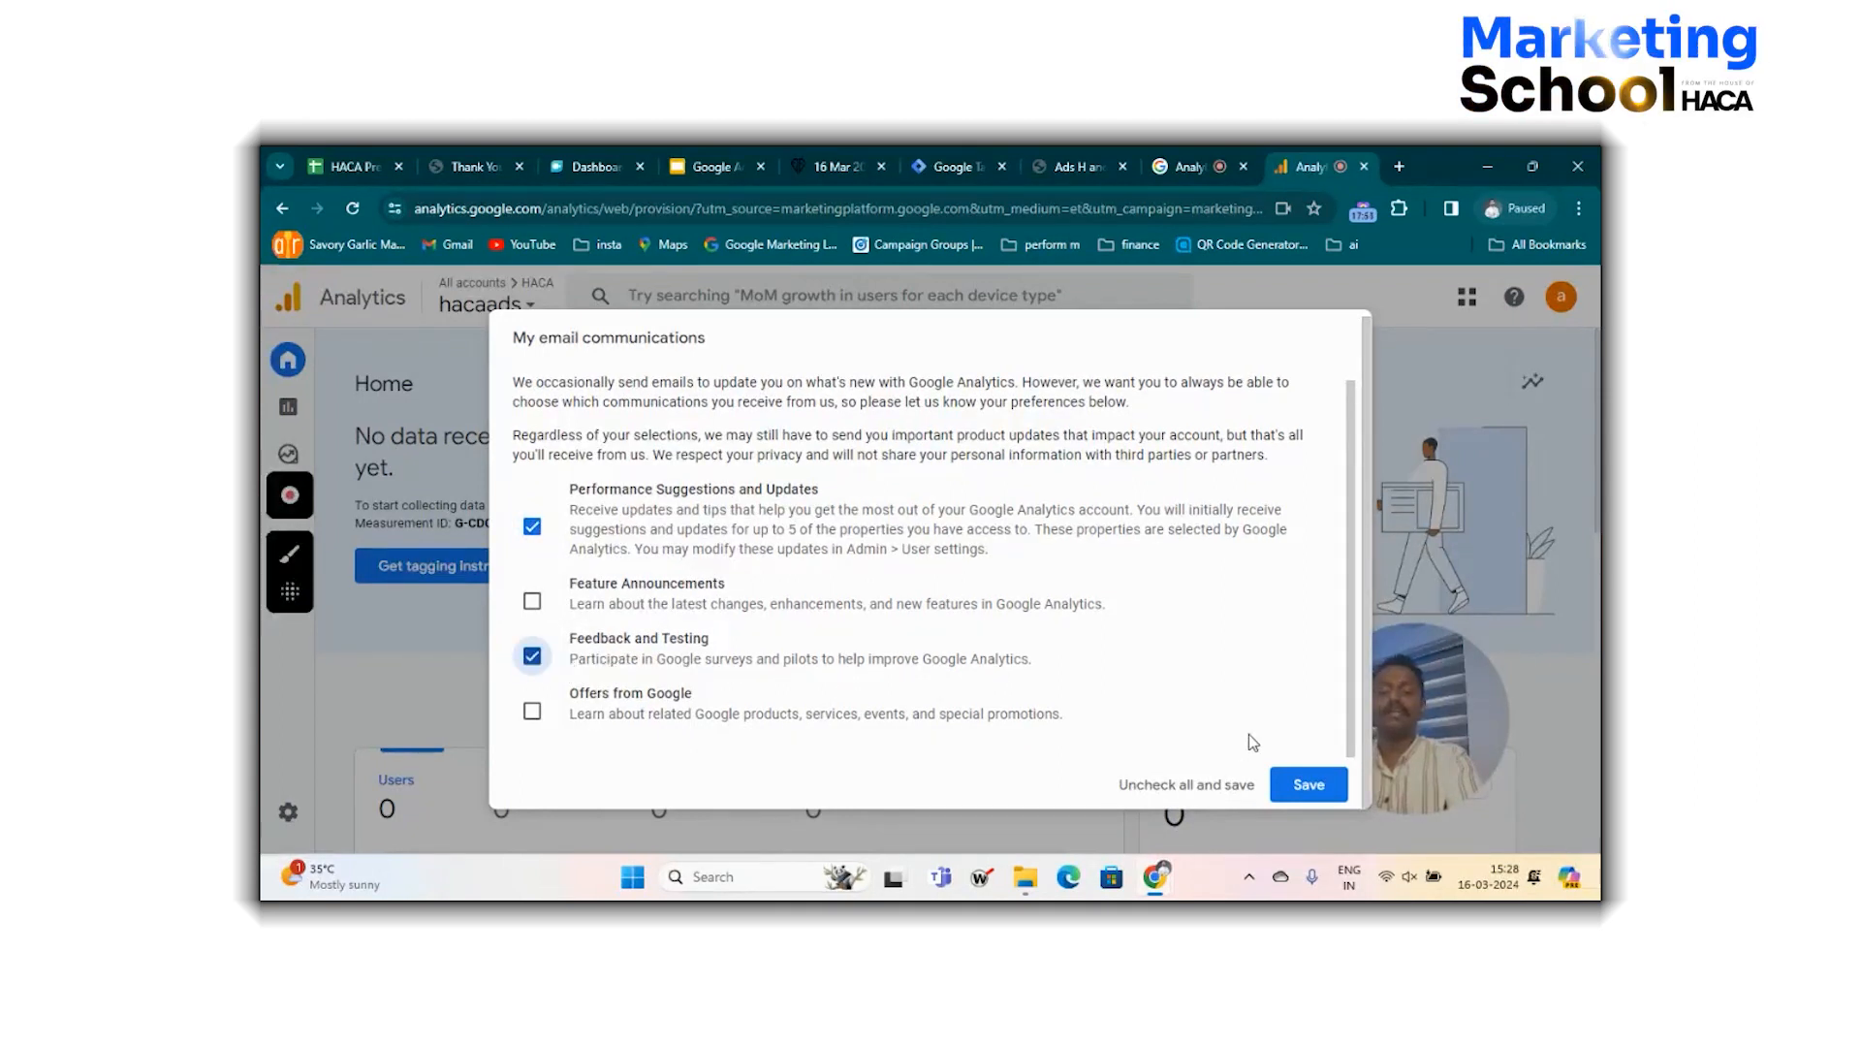
left_click(604, 587)
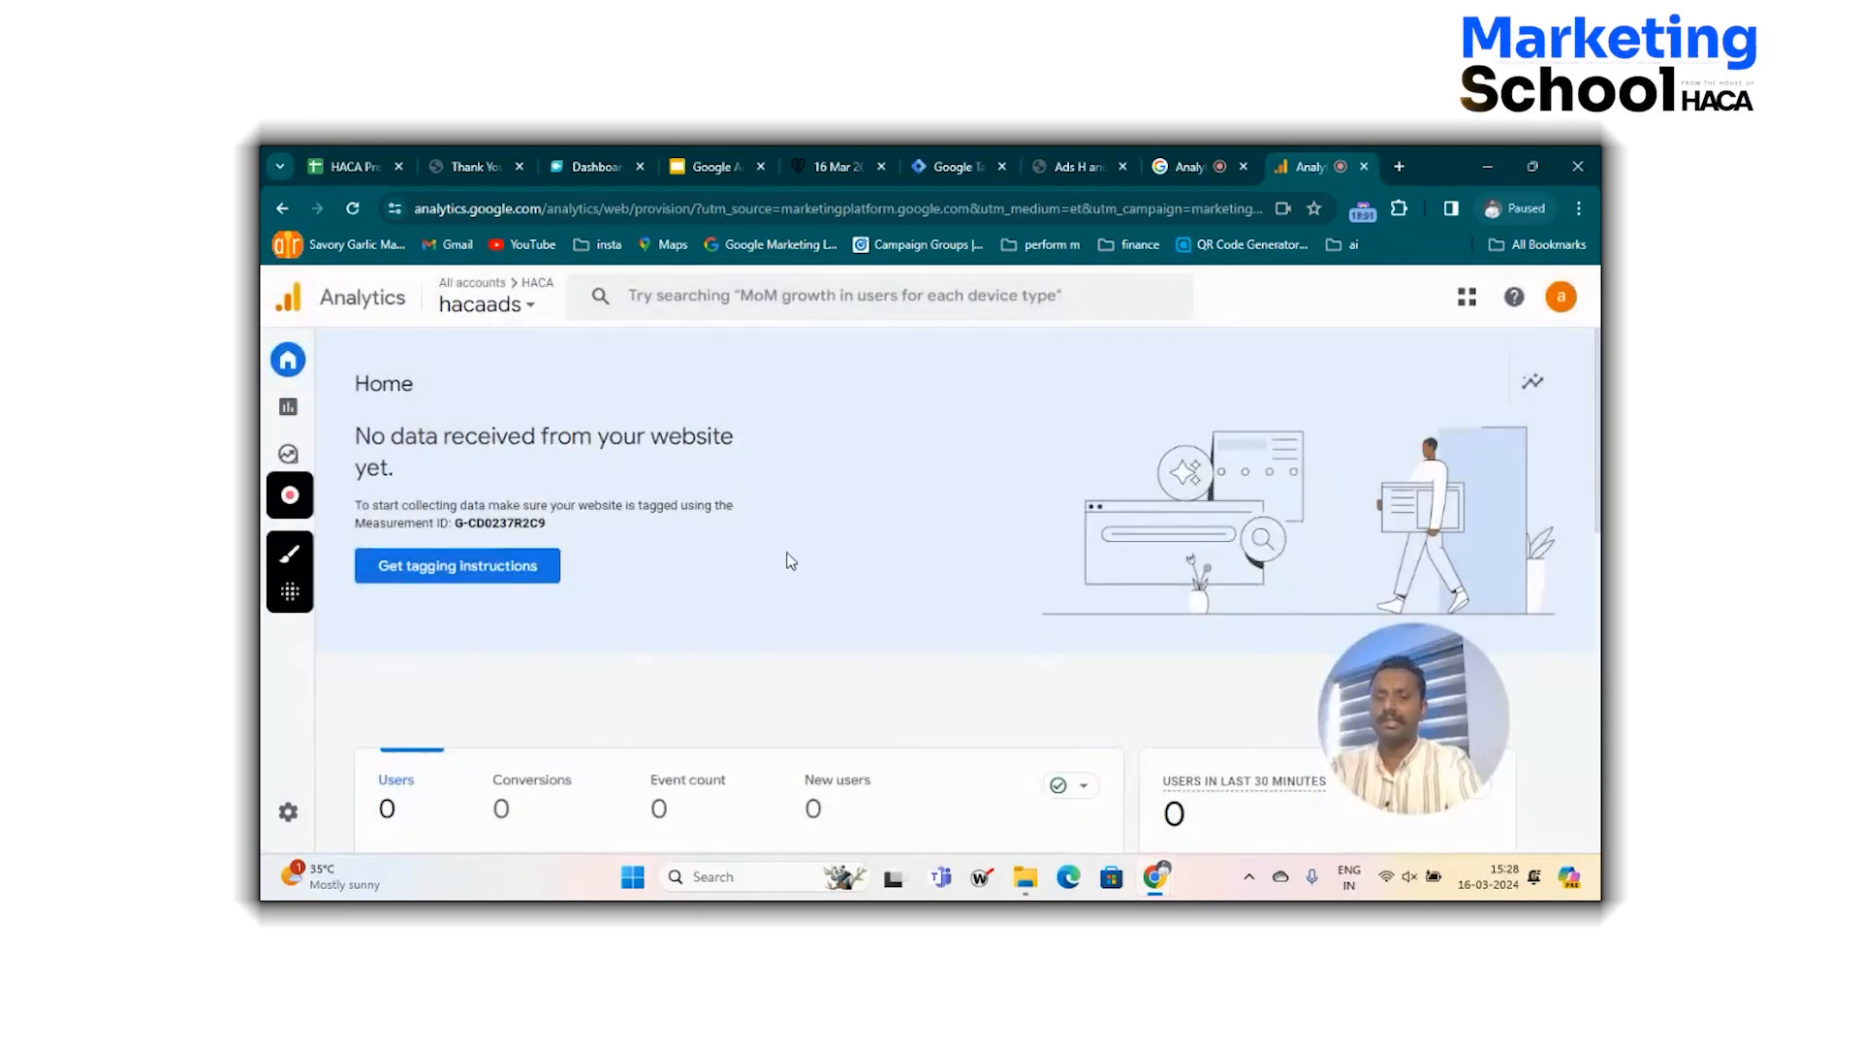
Examine the hacaads property's Home page, including the user metrics, the last 30 minutes' users and the getting-started resources.
scroll(790, 561, "down", 6)
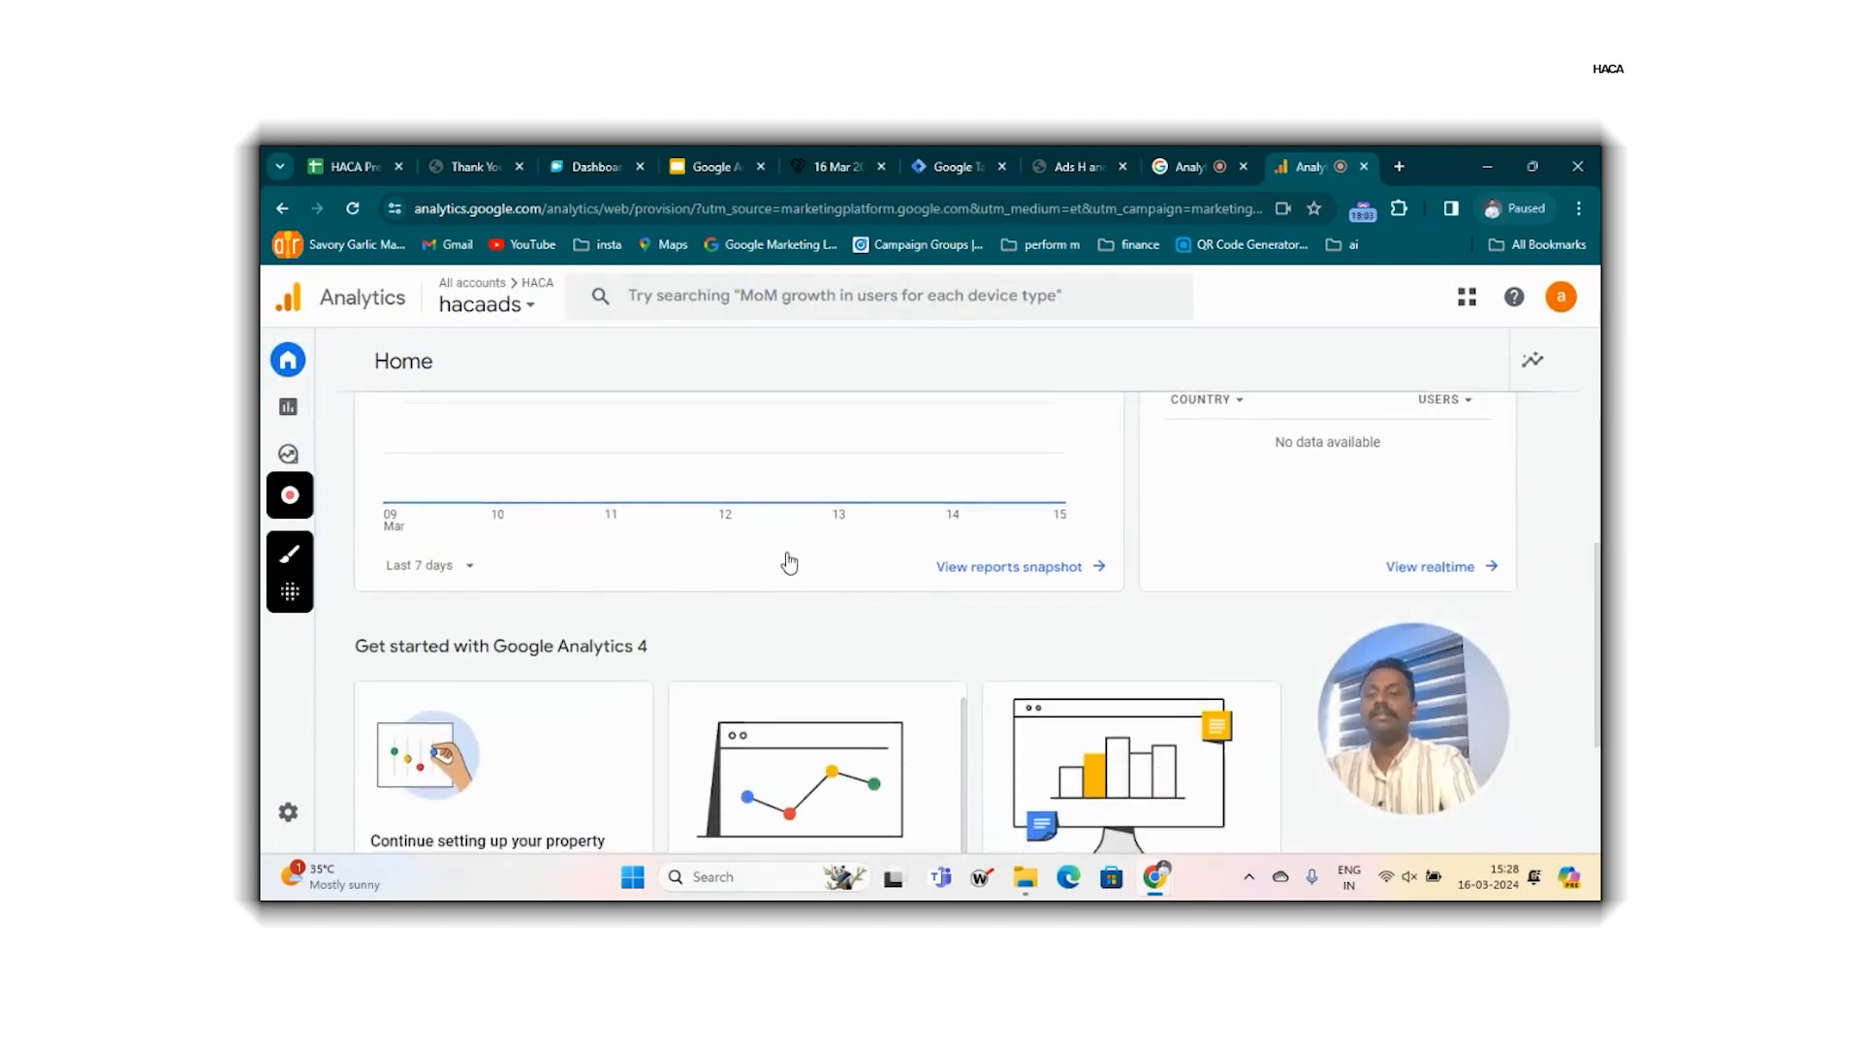
mouse_move(347, 415)
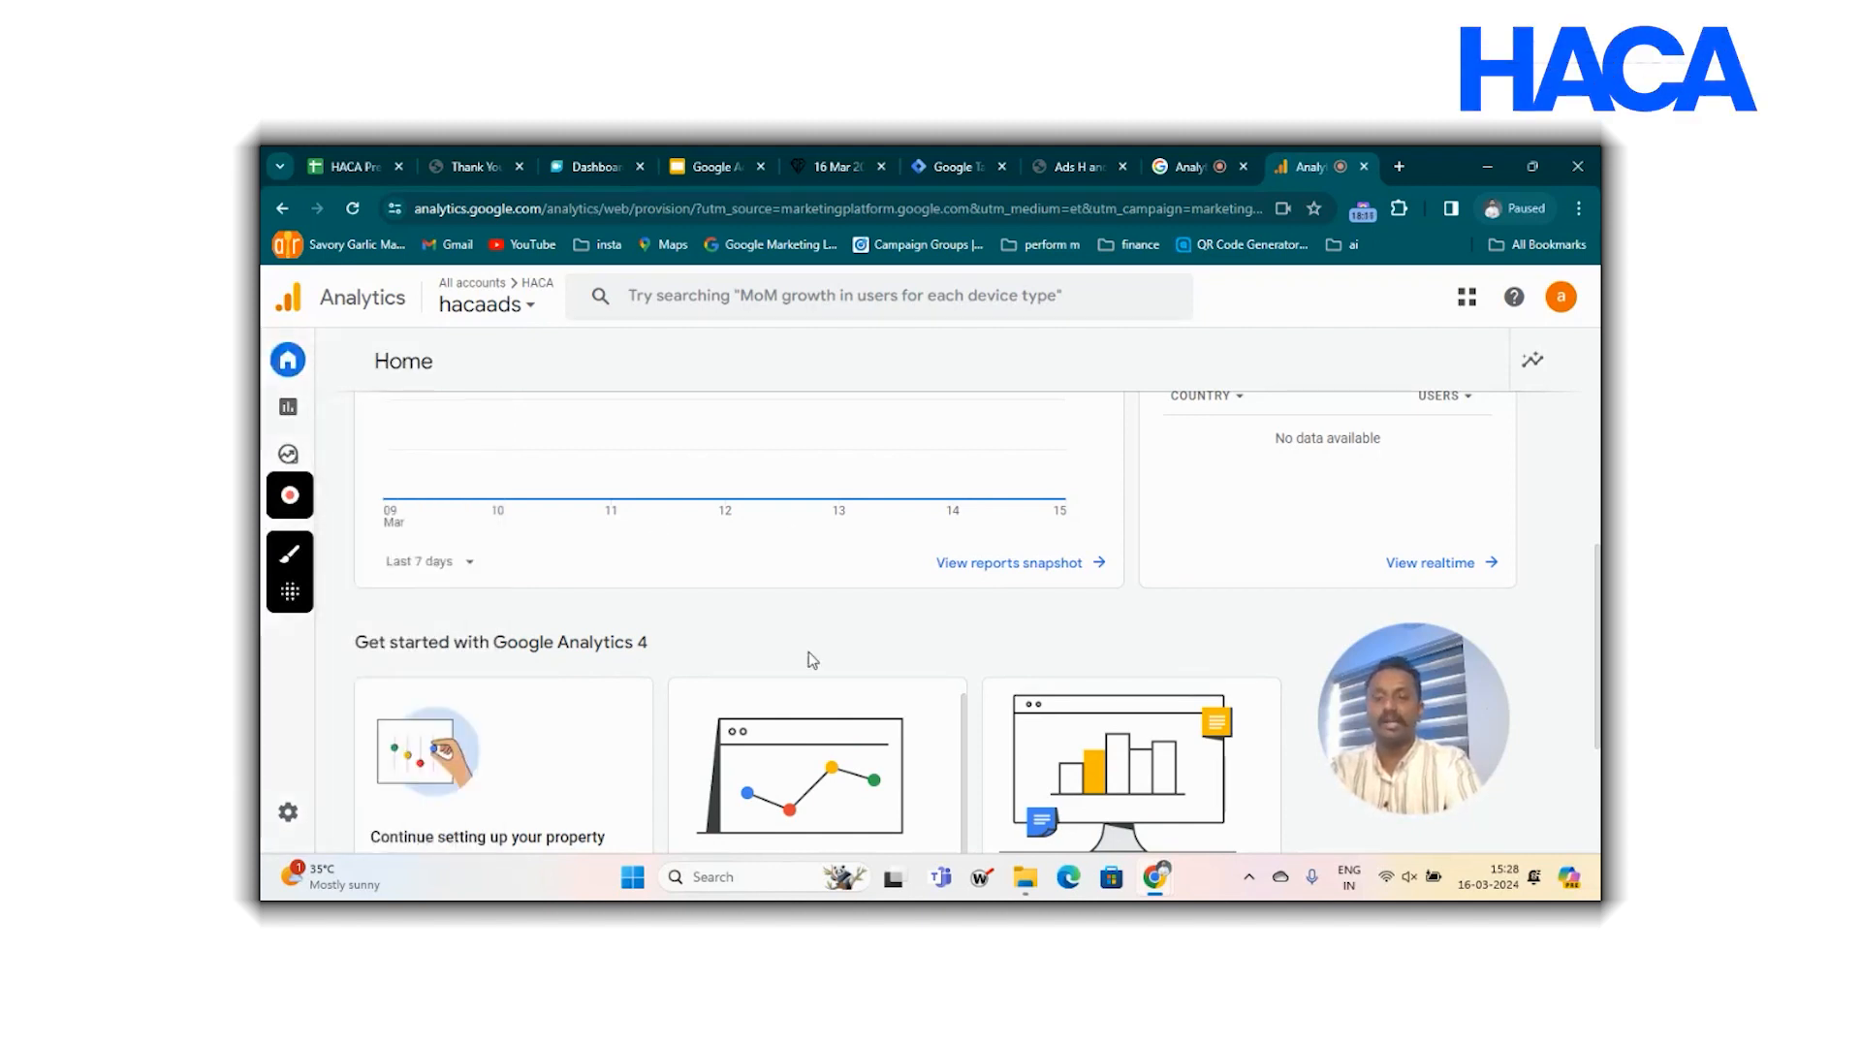
scroll(808, 652, "down", 3)
scroll(809, 652, "up", 2)
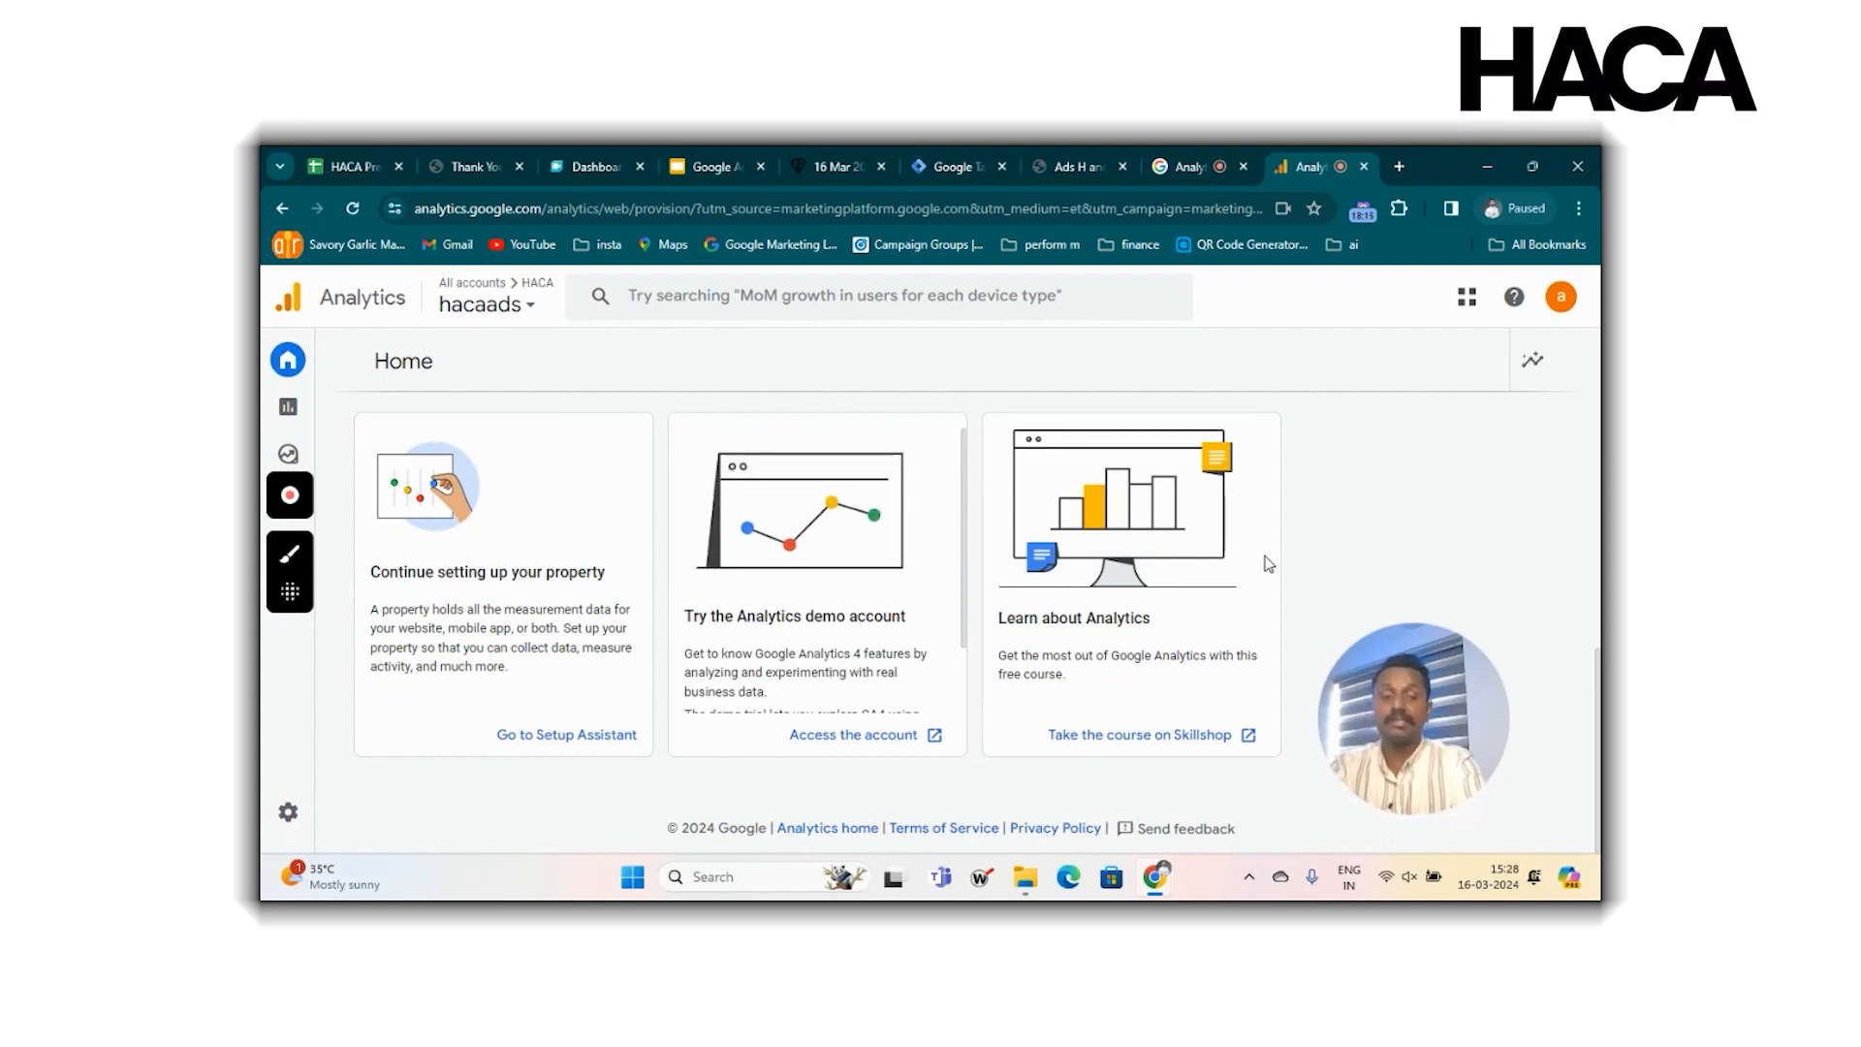
scroll(1252, 560, "up", 5)
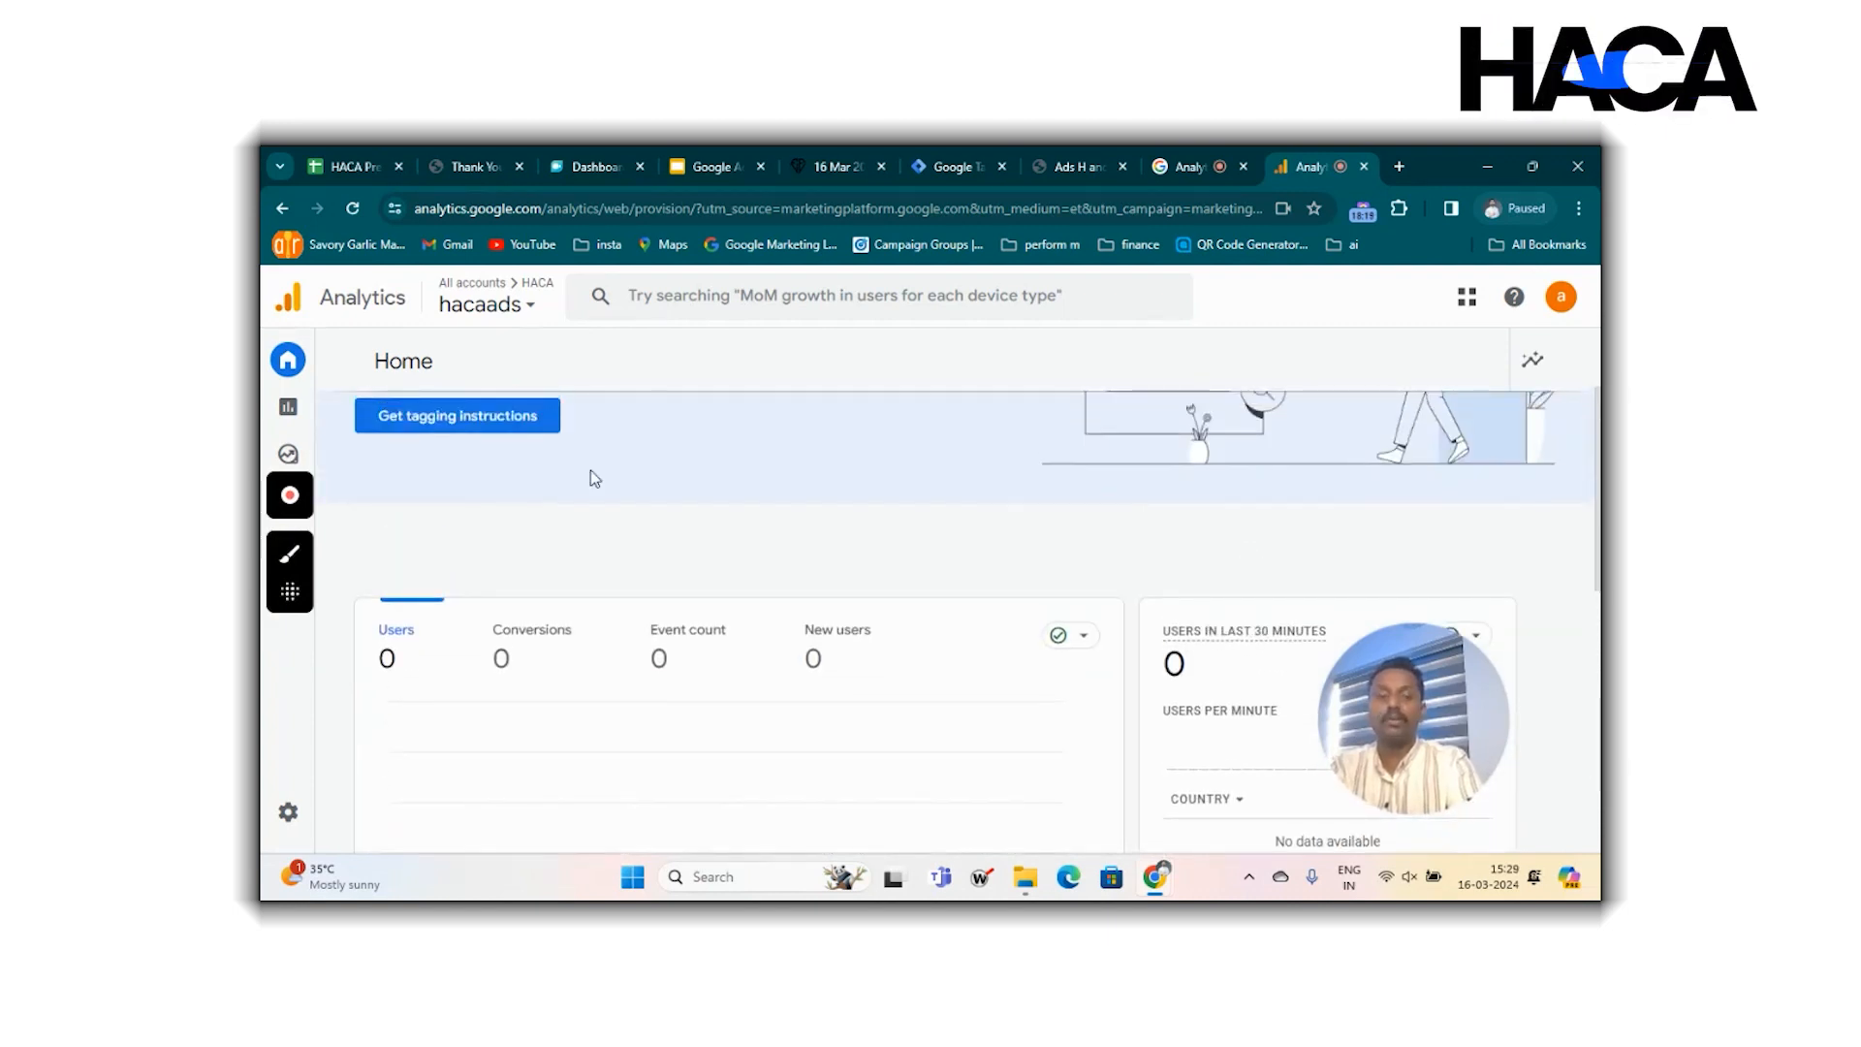
scroll(589, 477, "up", 3)
mouse_move(283, 410)
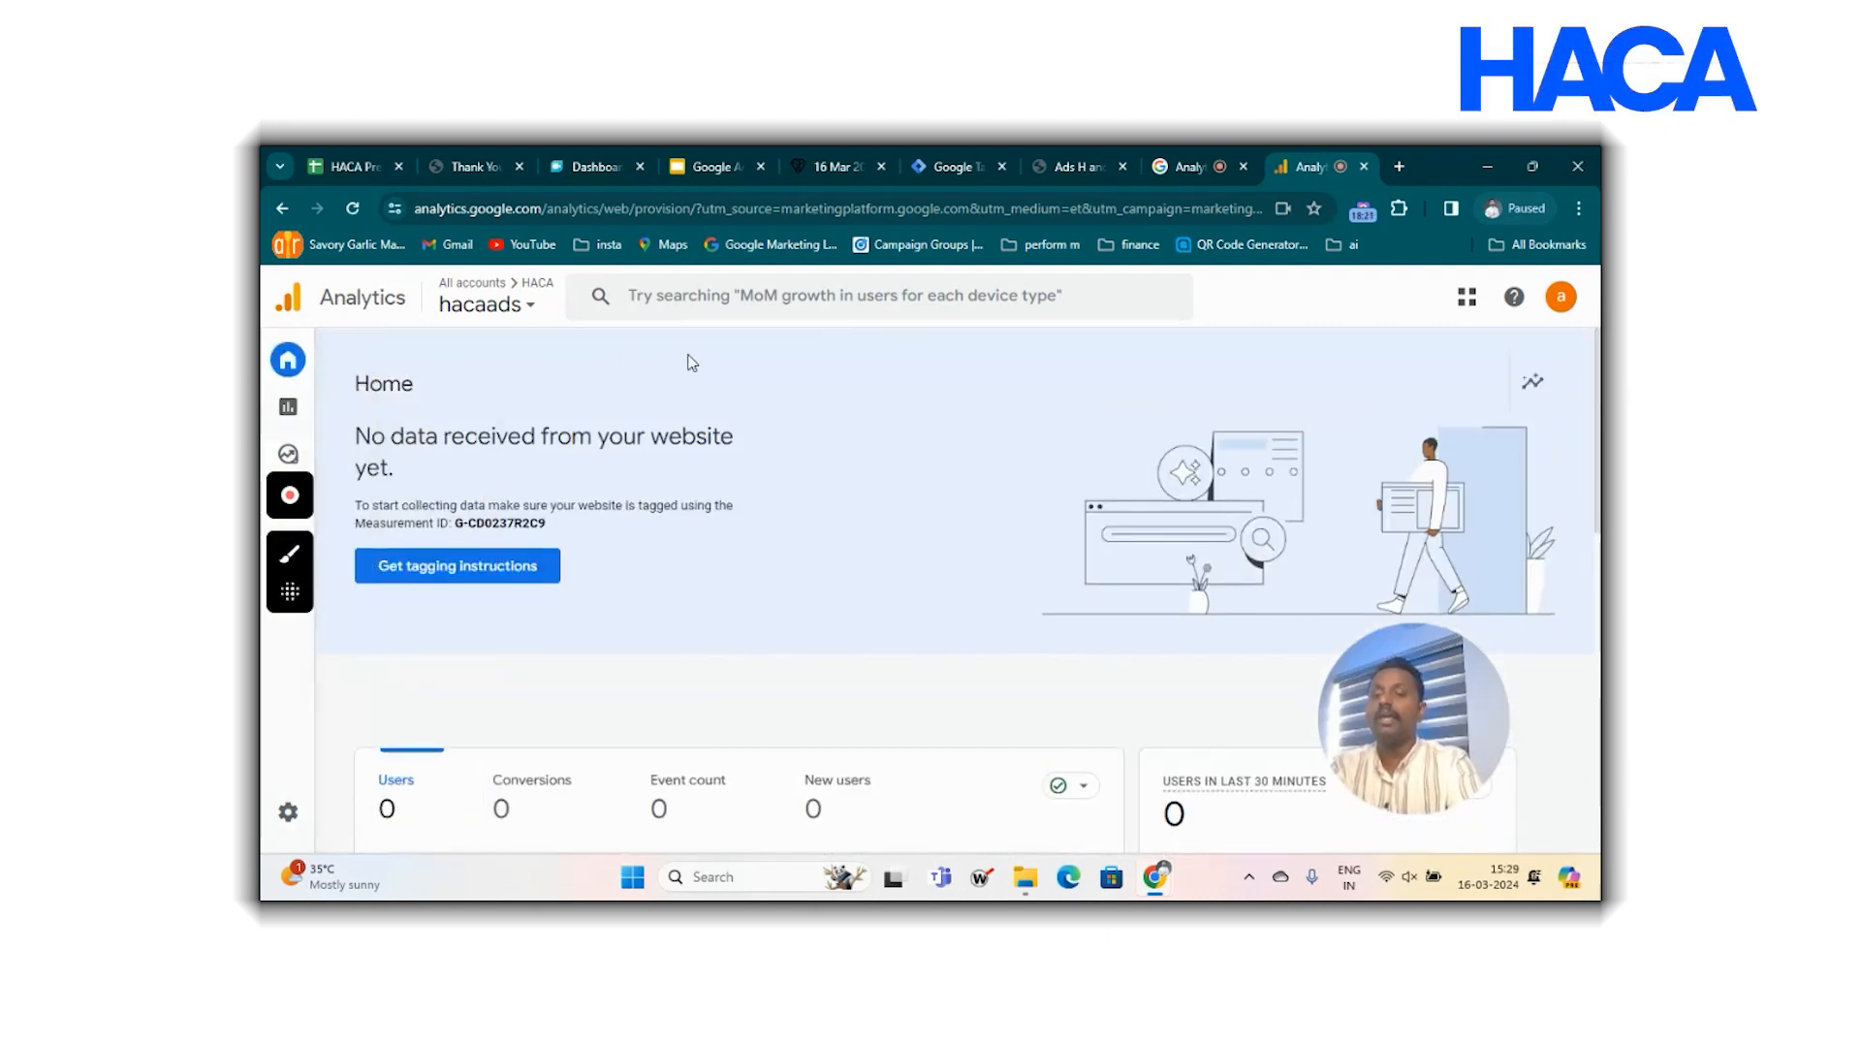
scroll(948, 560, "down", 8)
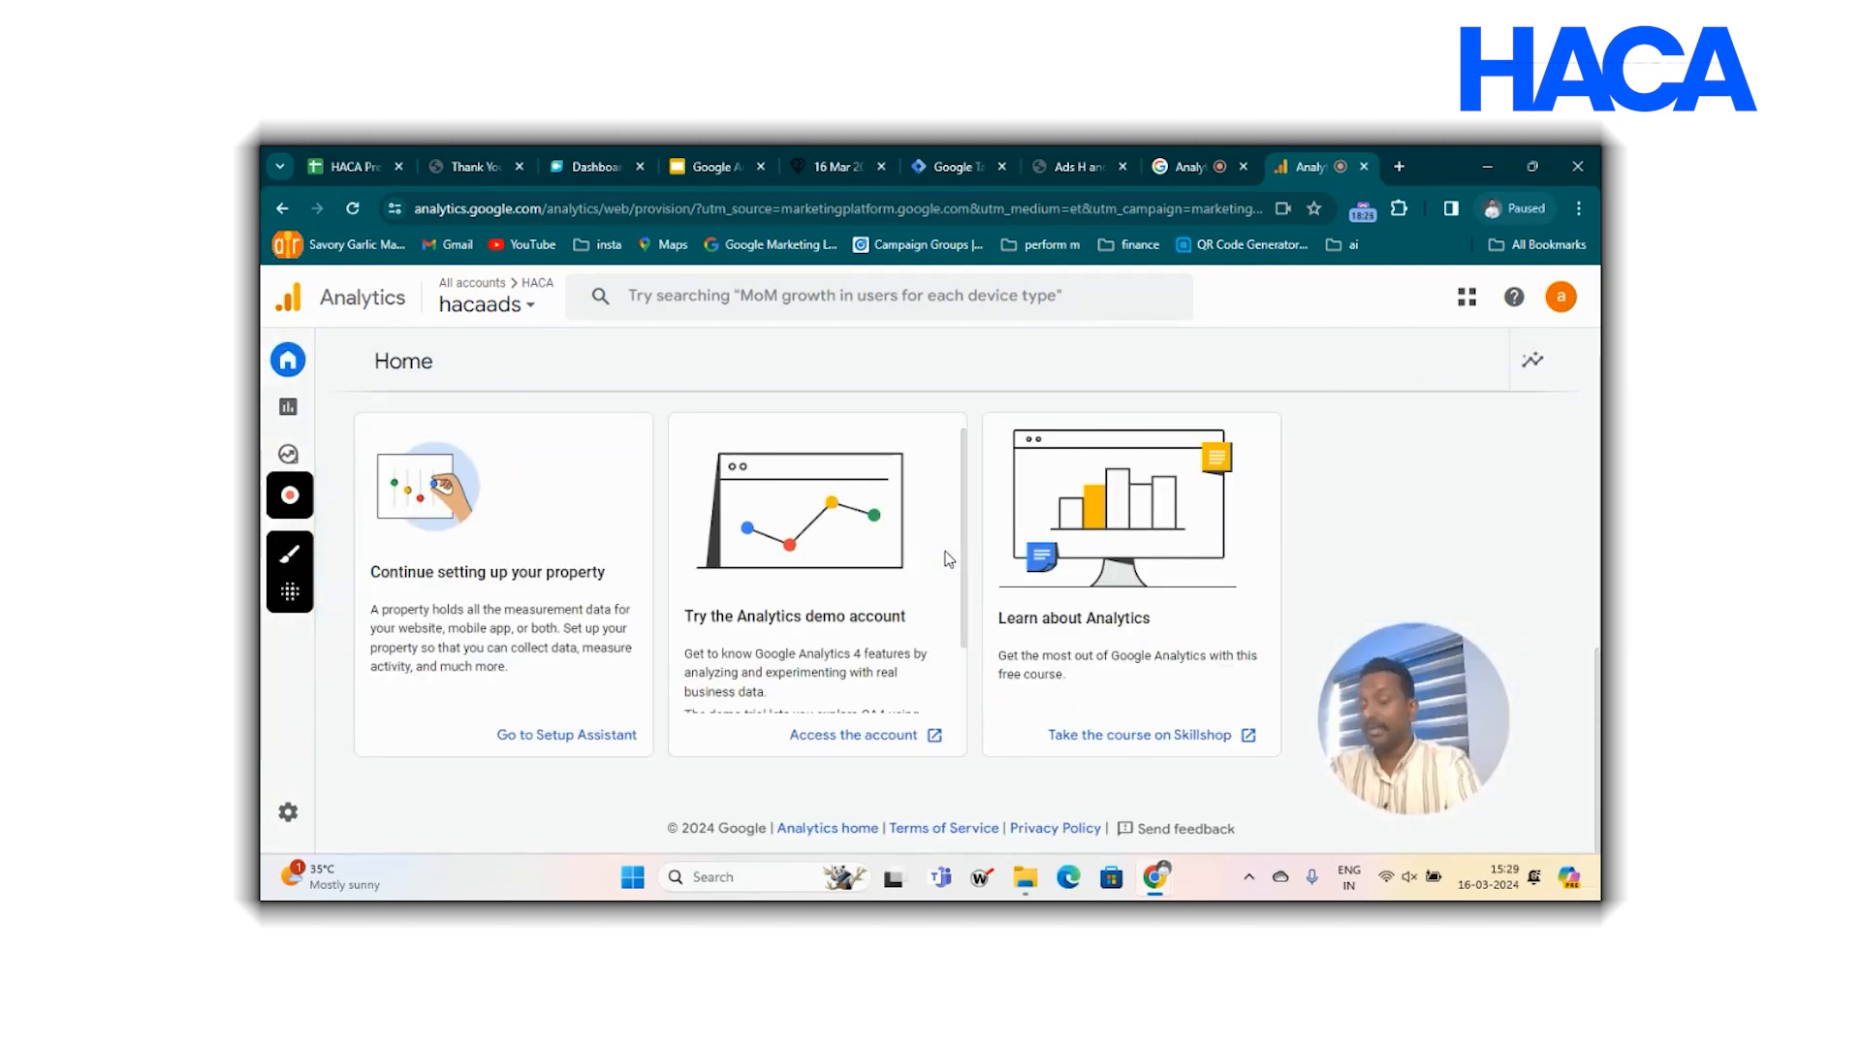
scroll(948, 560, "up", 8)
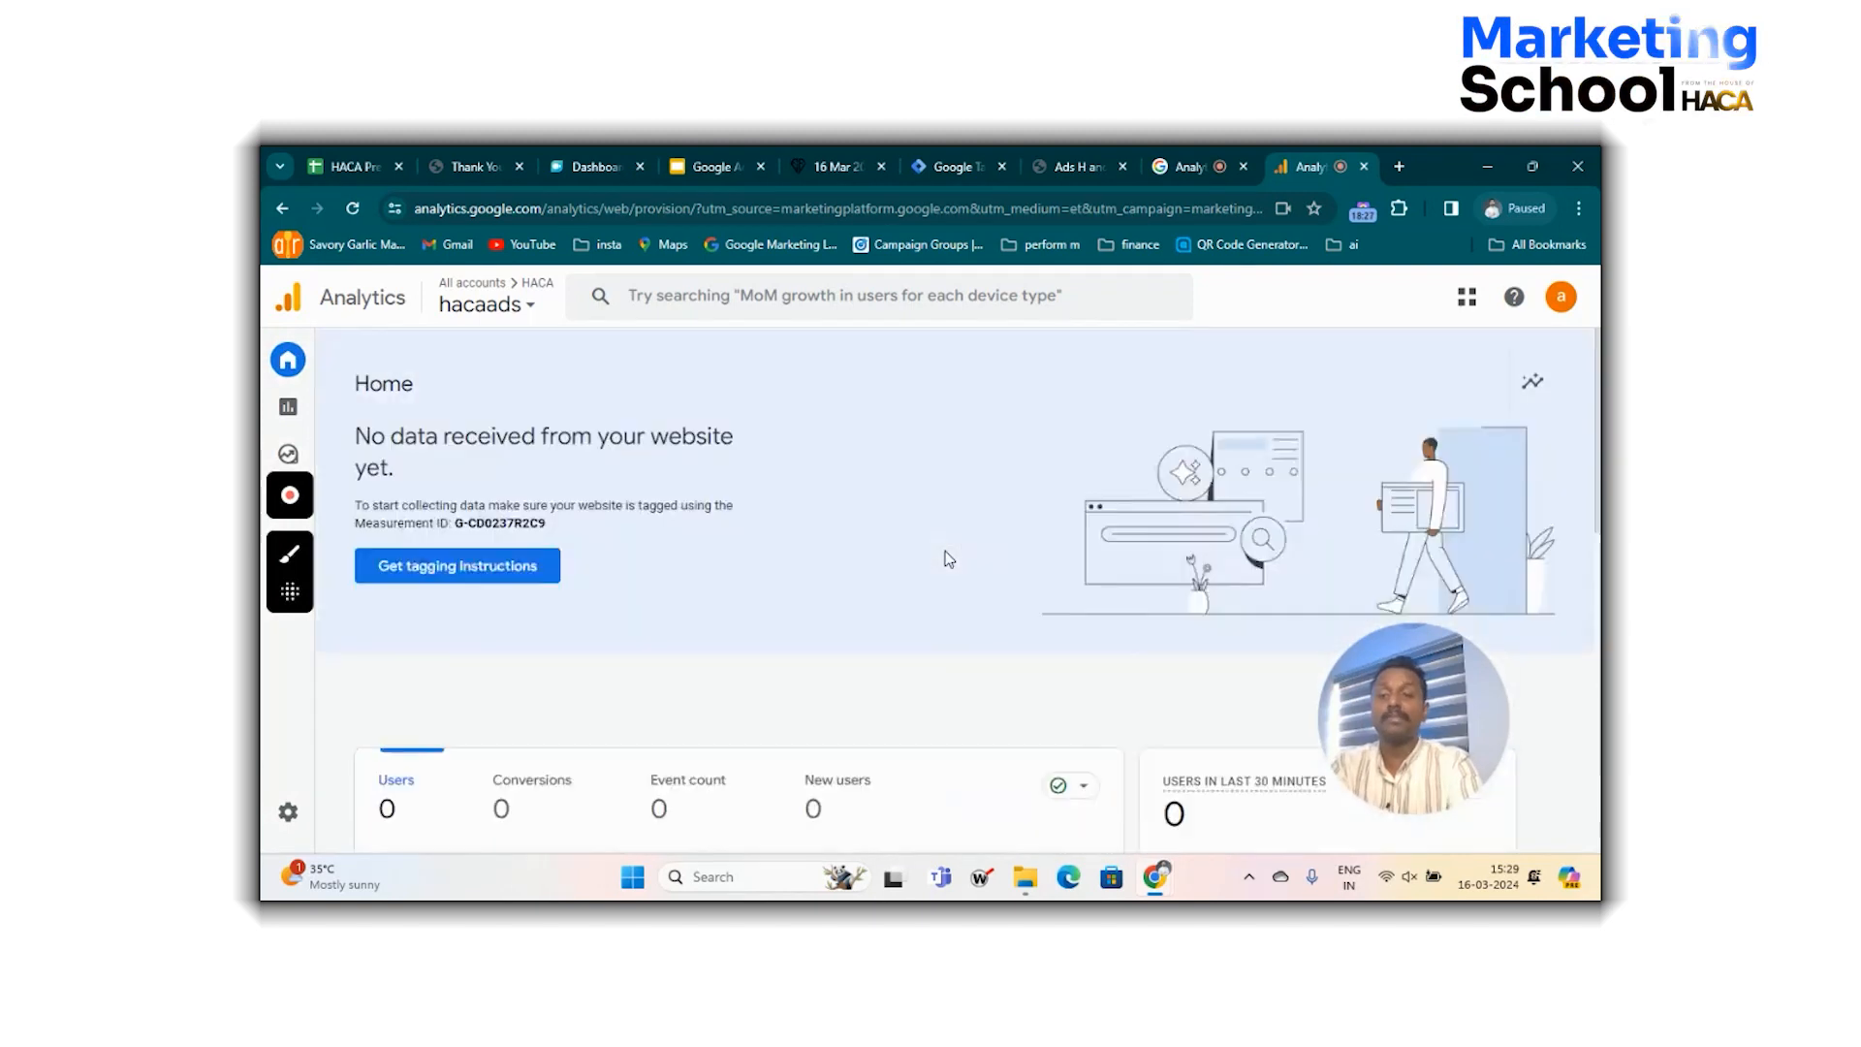
scroll(948, 560, "down", 5)
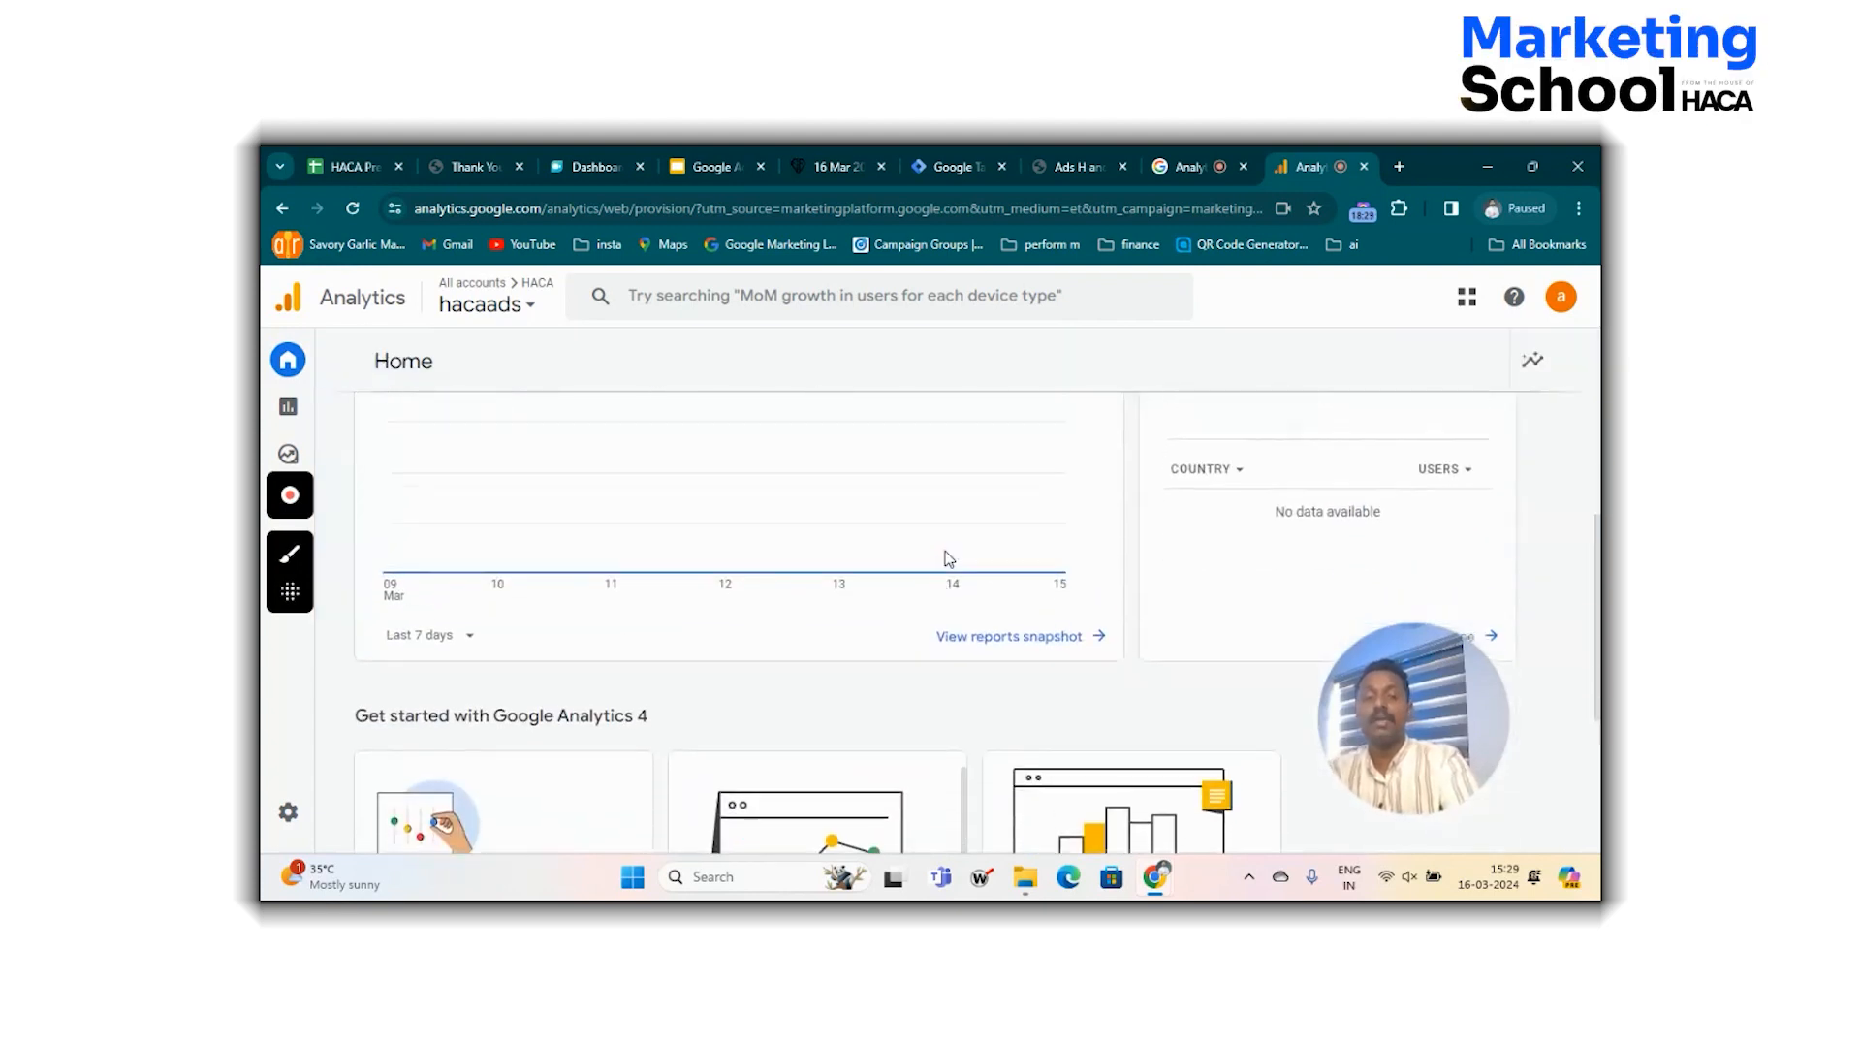
scroll(1121, 499, "up", 2)
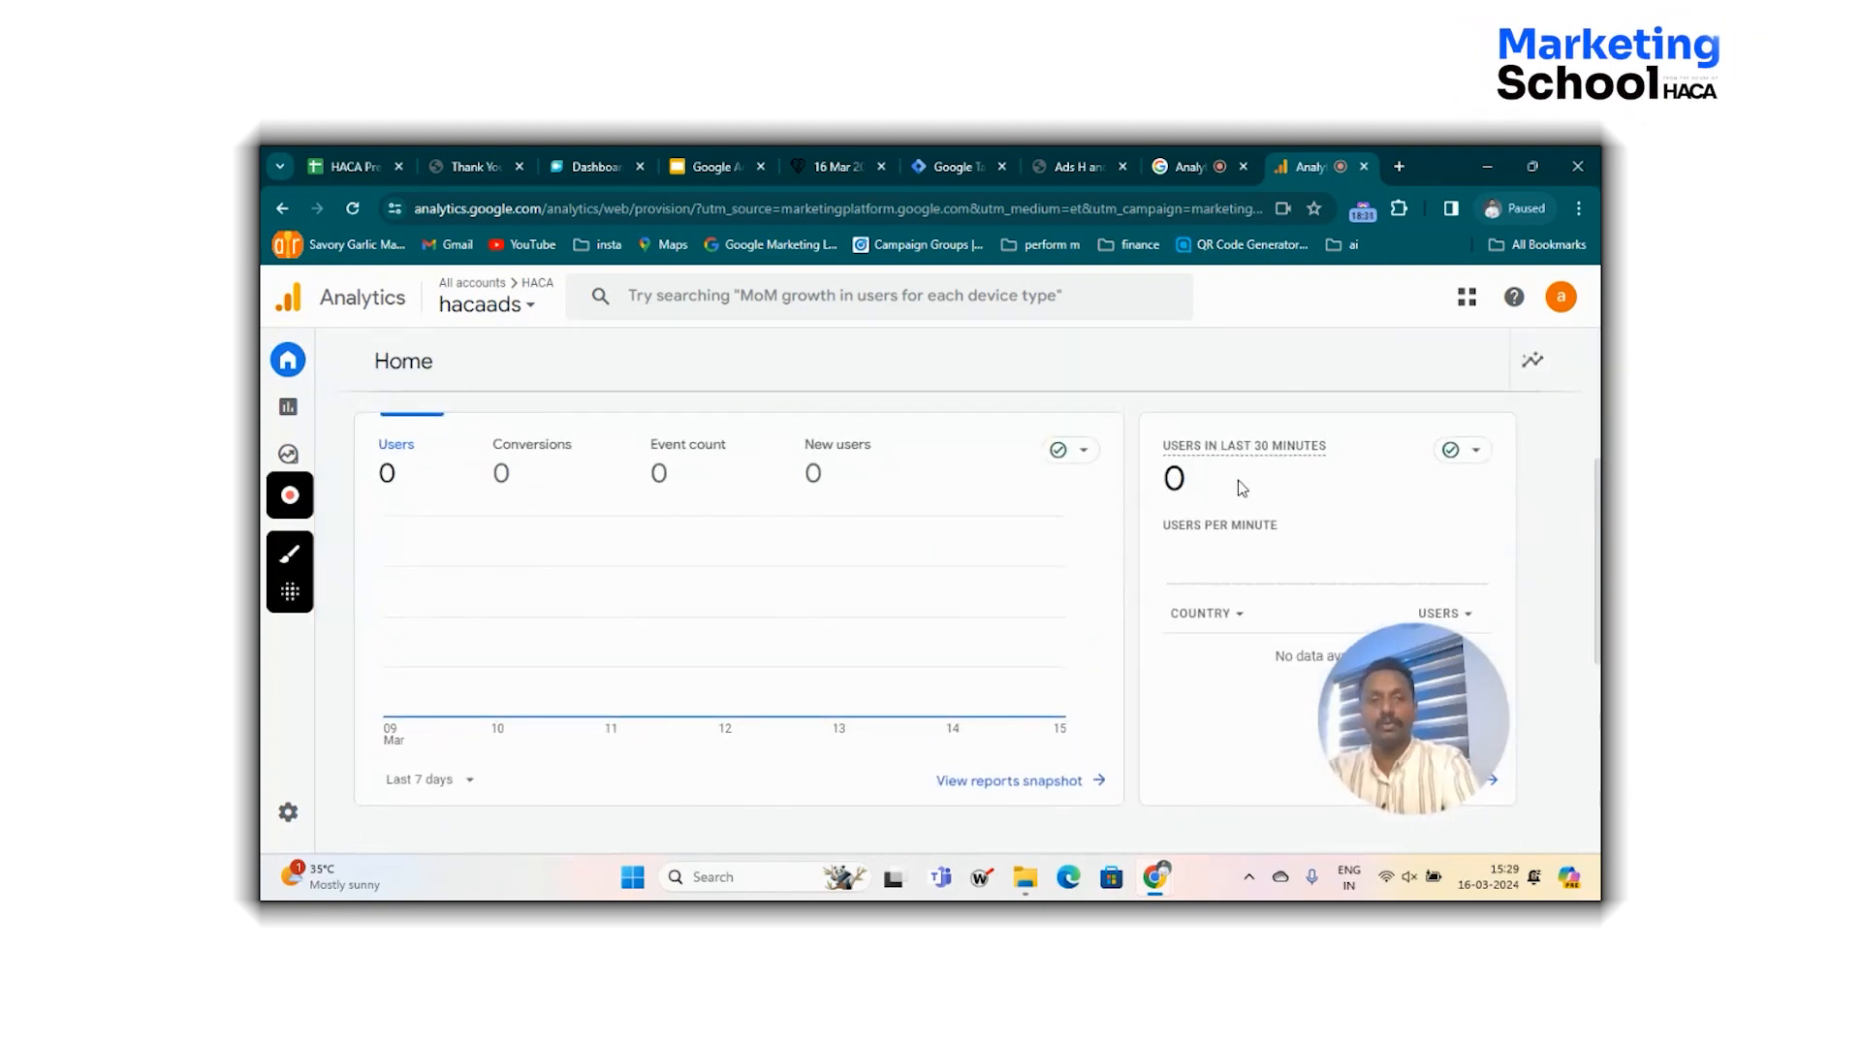
left_click(1061, 157)
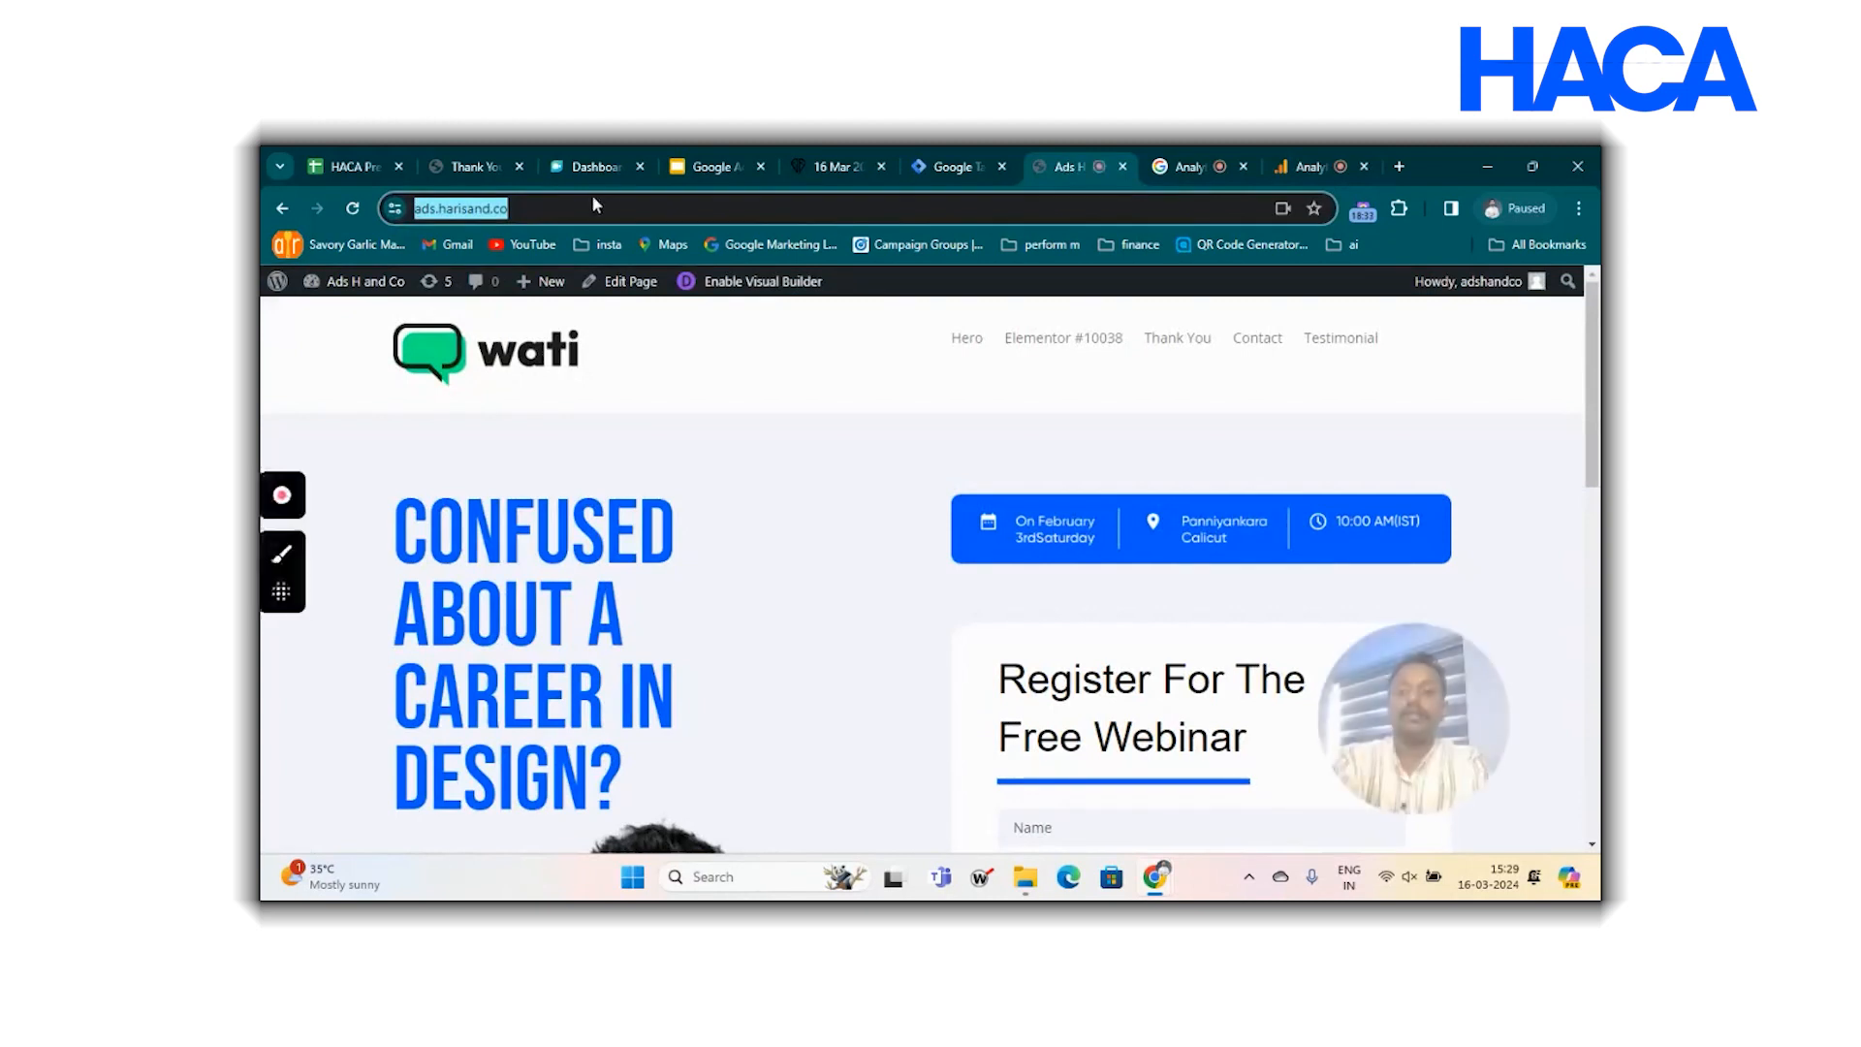
left_click(565, 201)
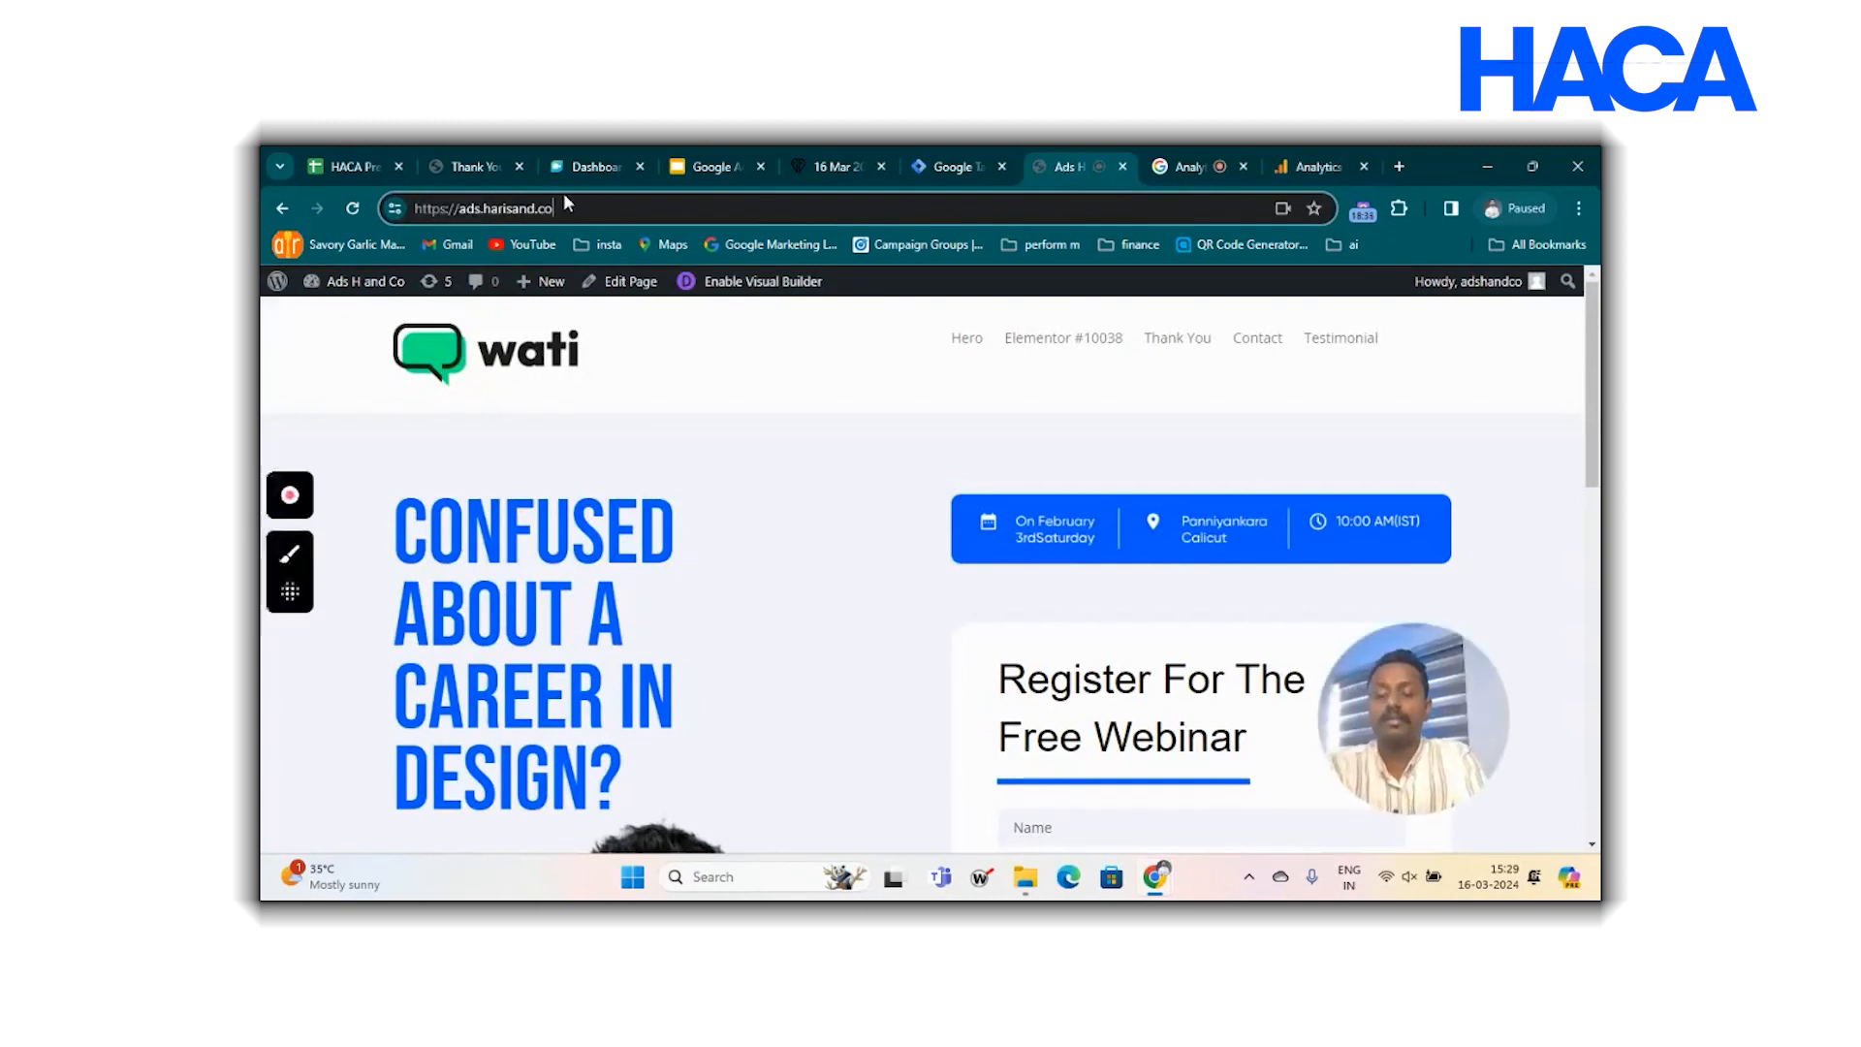
key("ctrl+a")
key("ctrl+c")
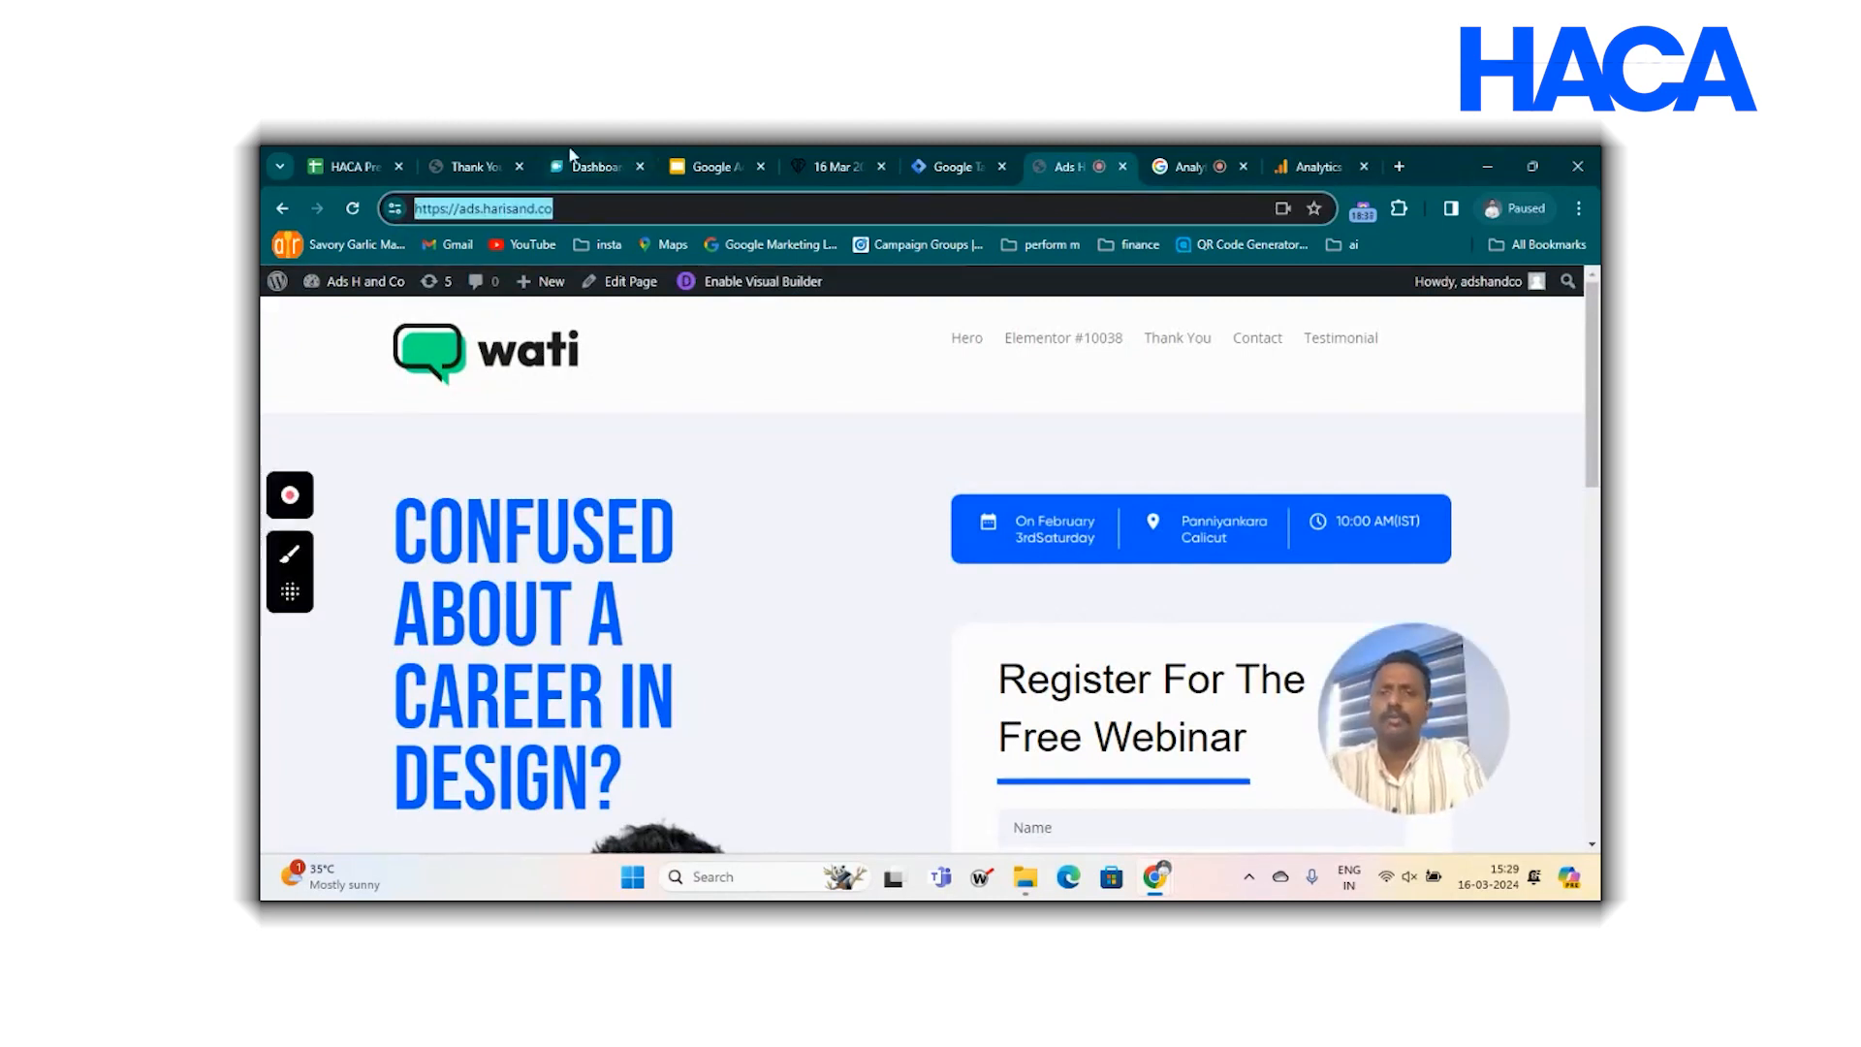
left_click(341, 209)
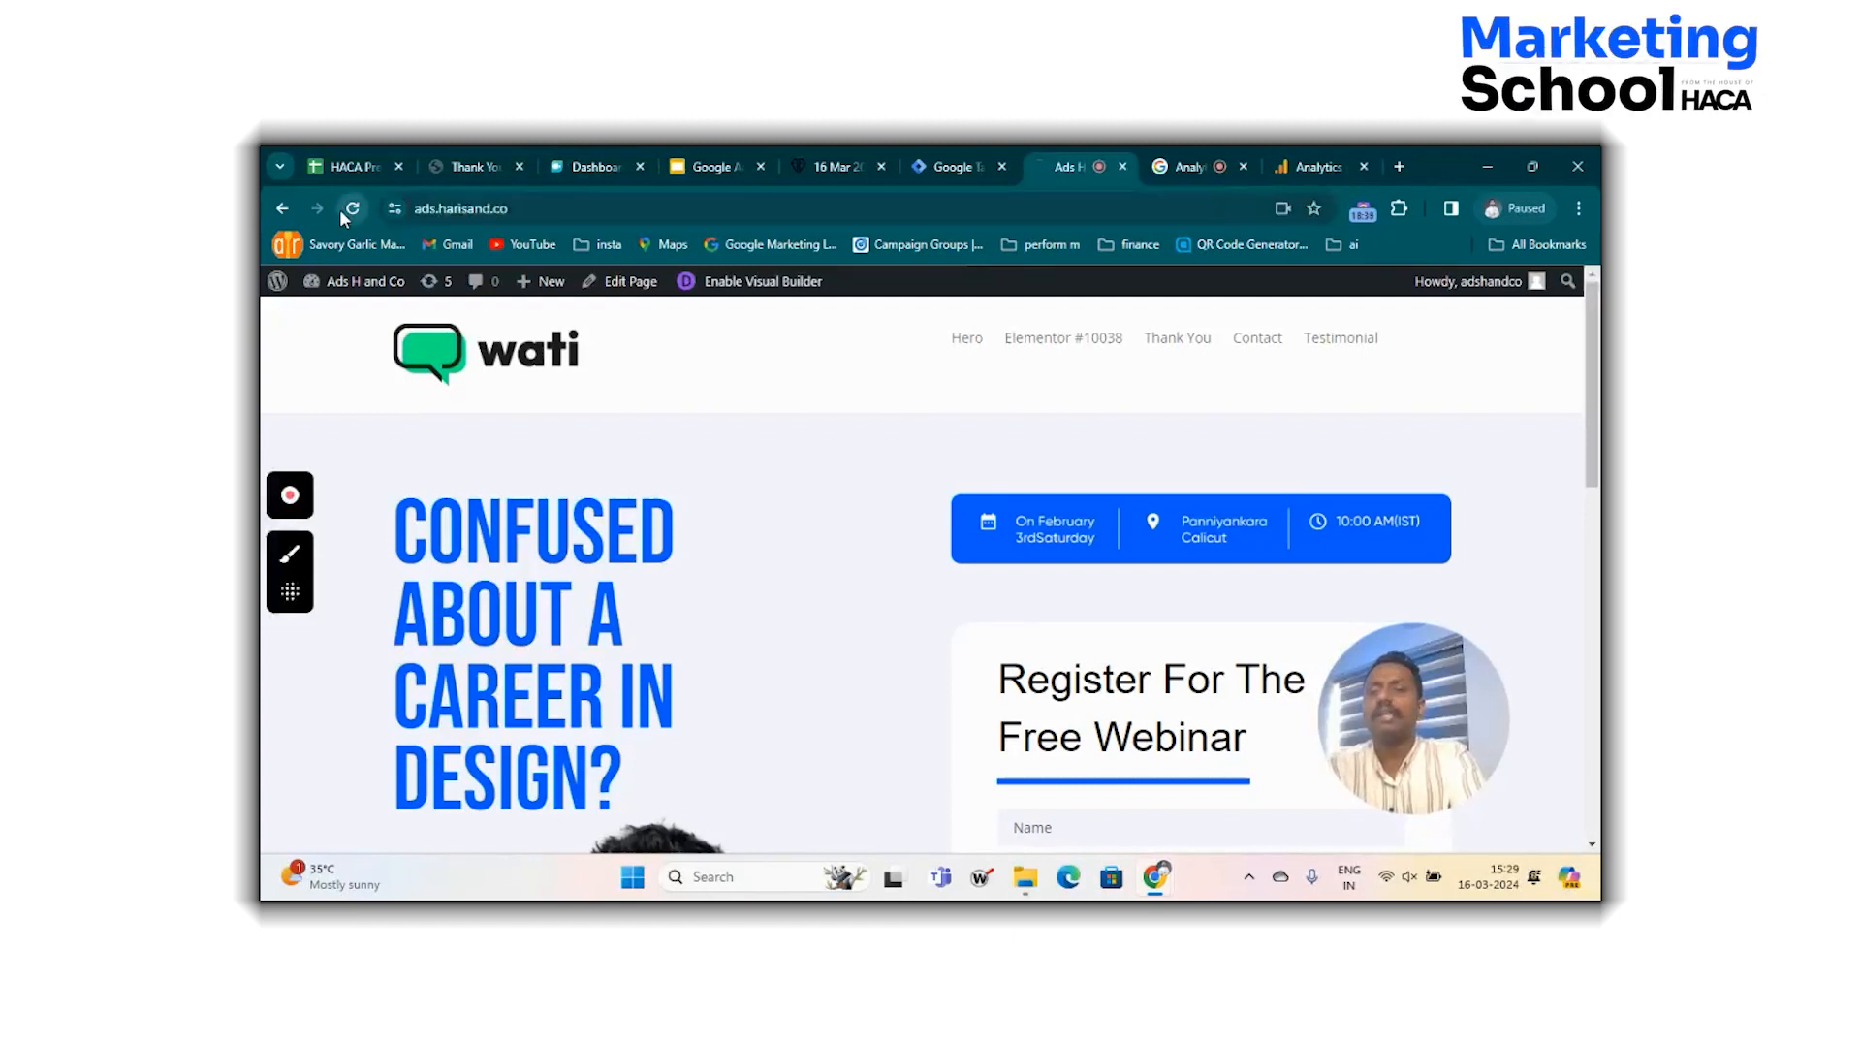
left_click(1398, 166)
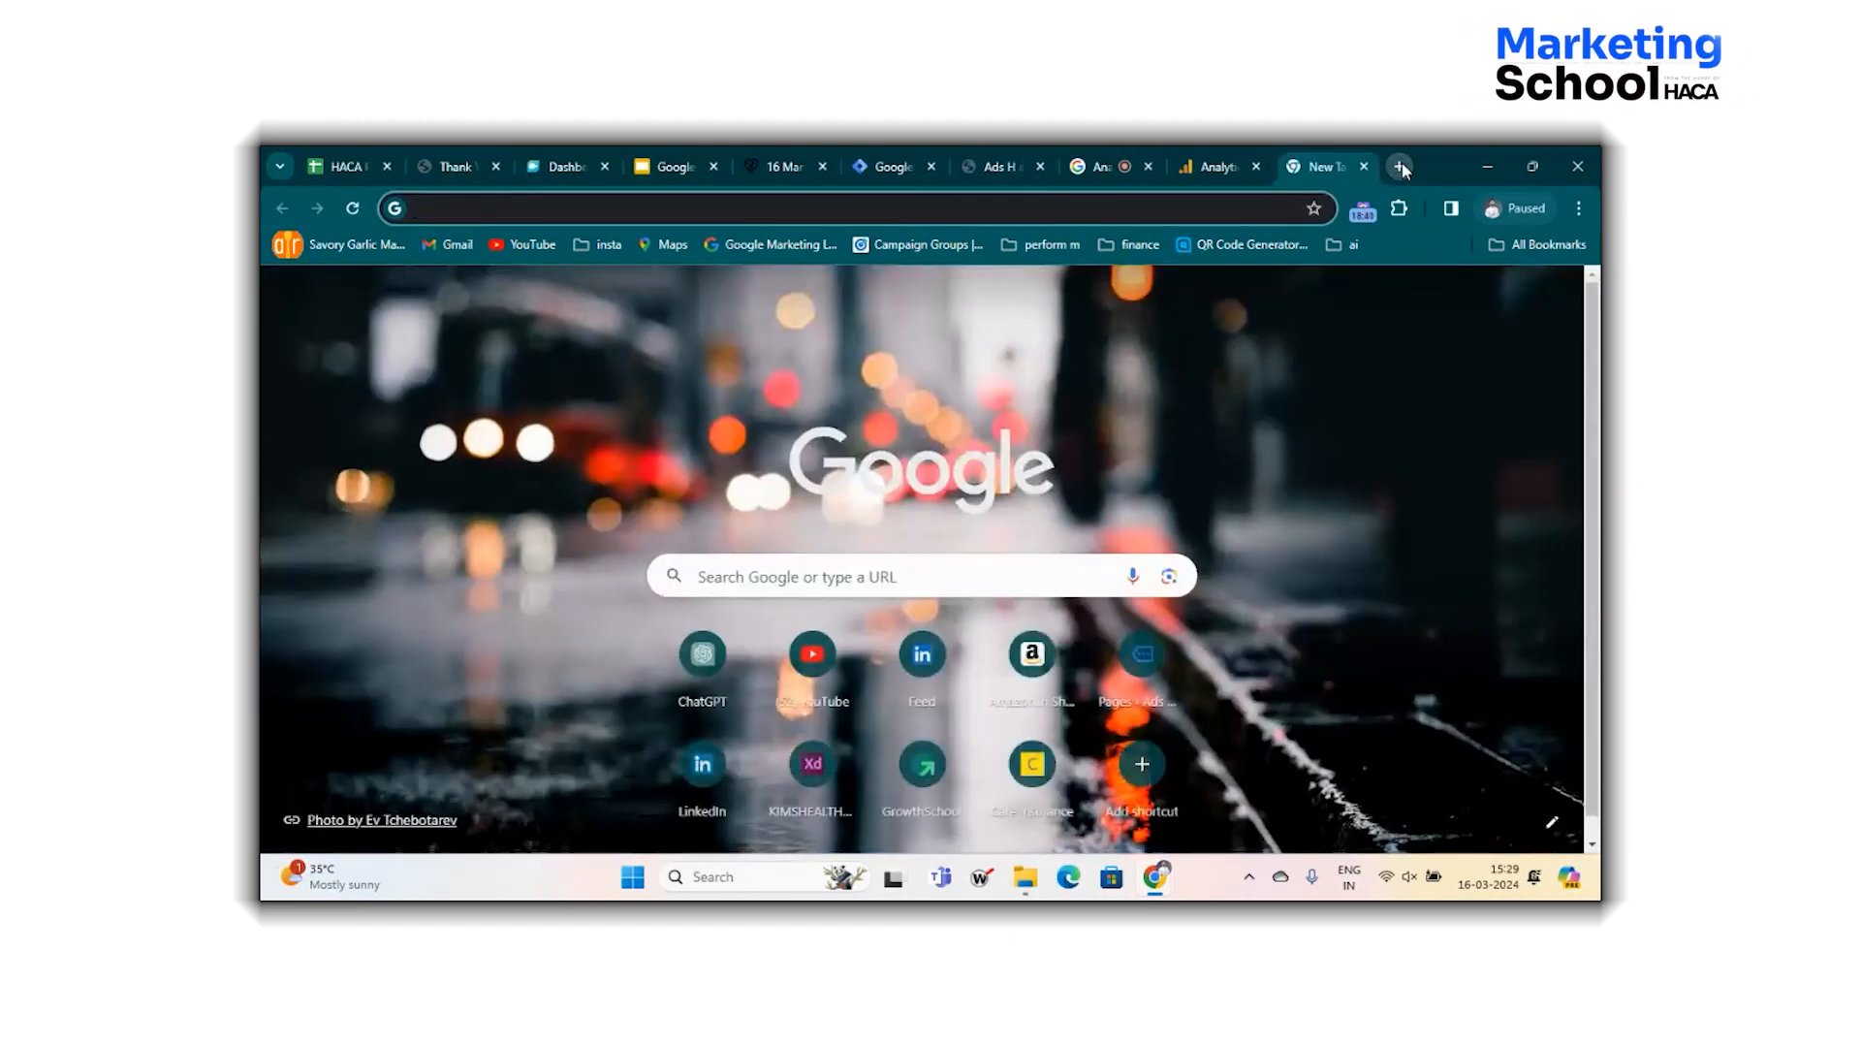
key("ctrl+v")
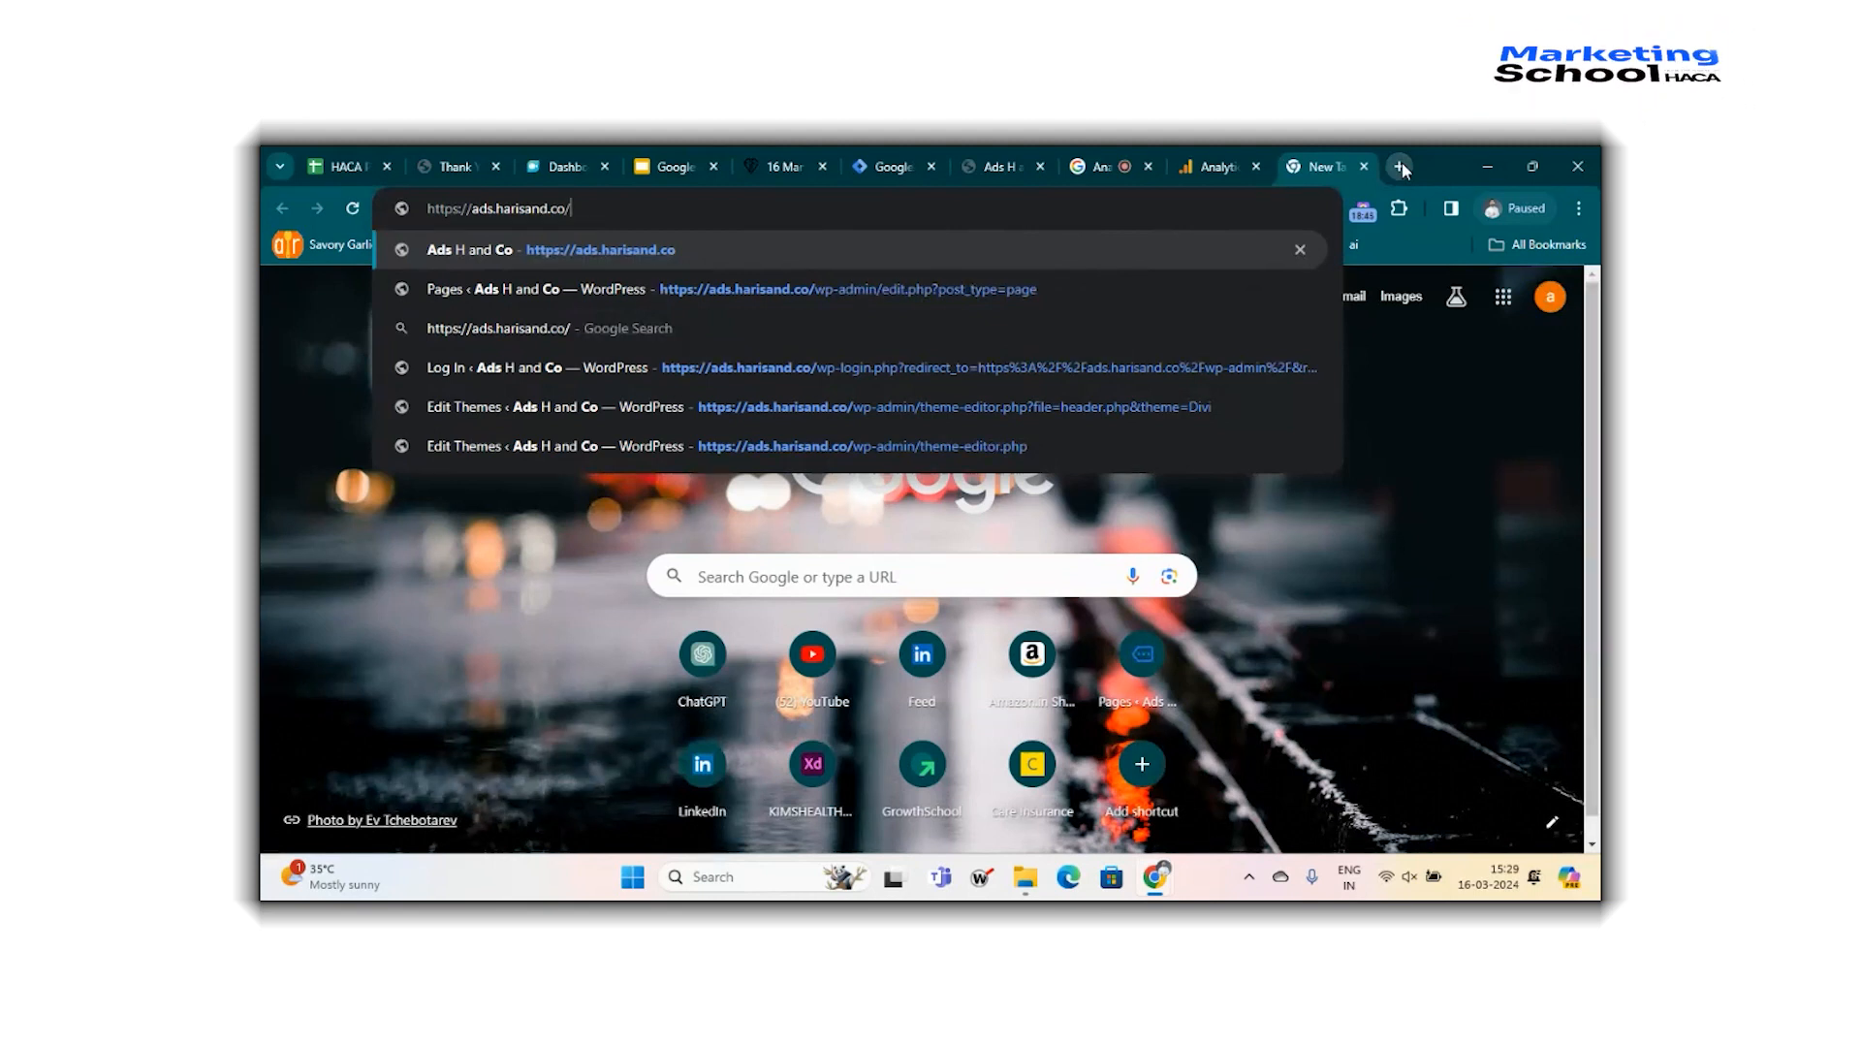
key("Return")
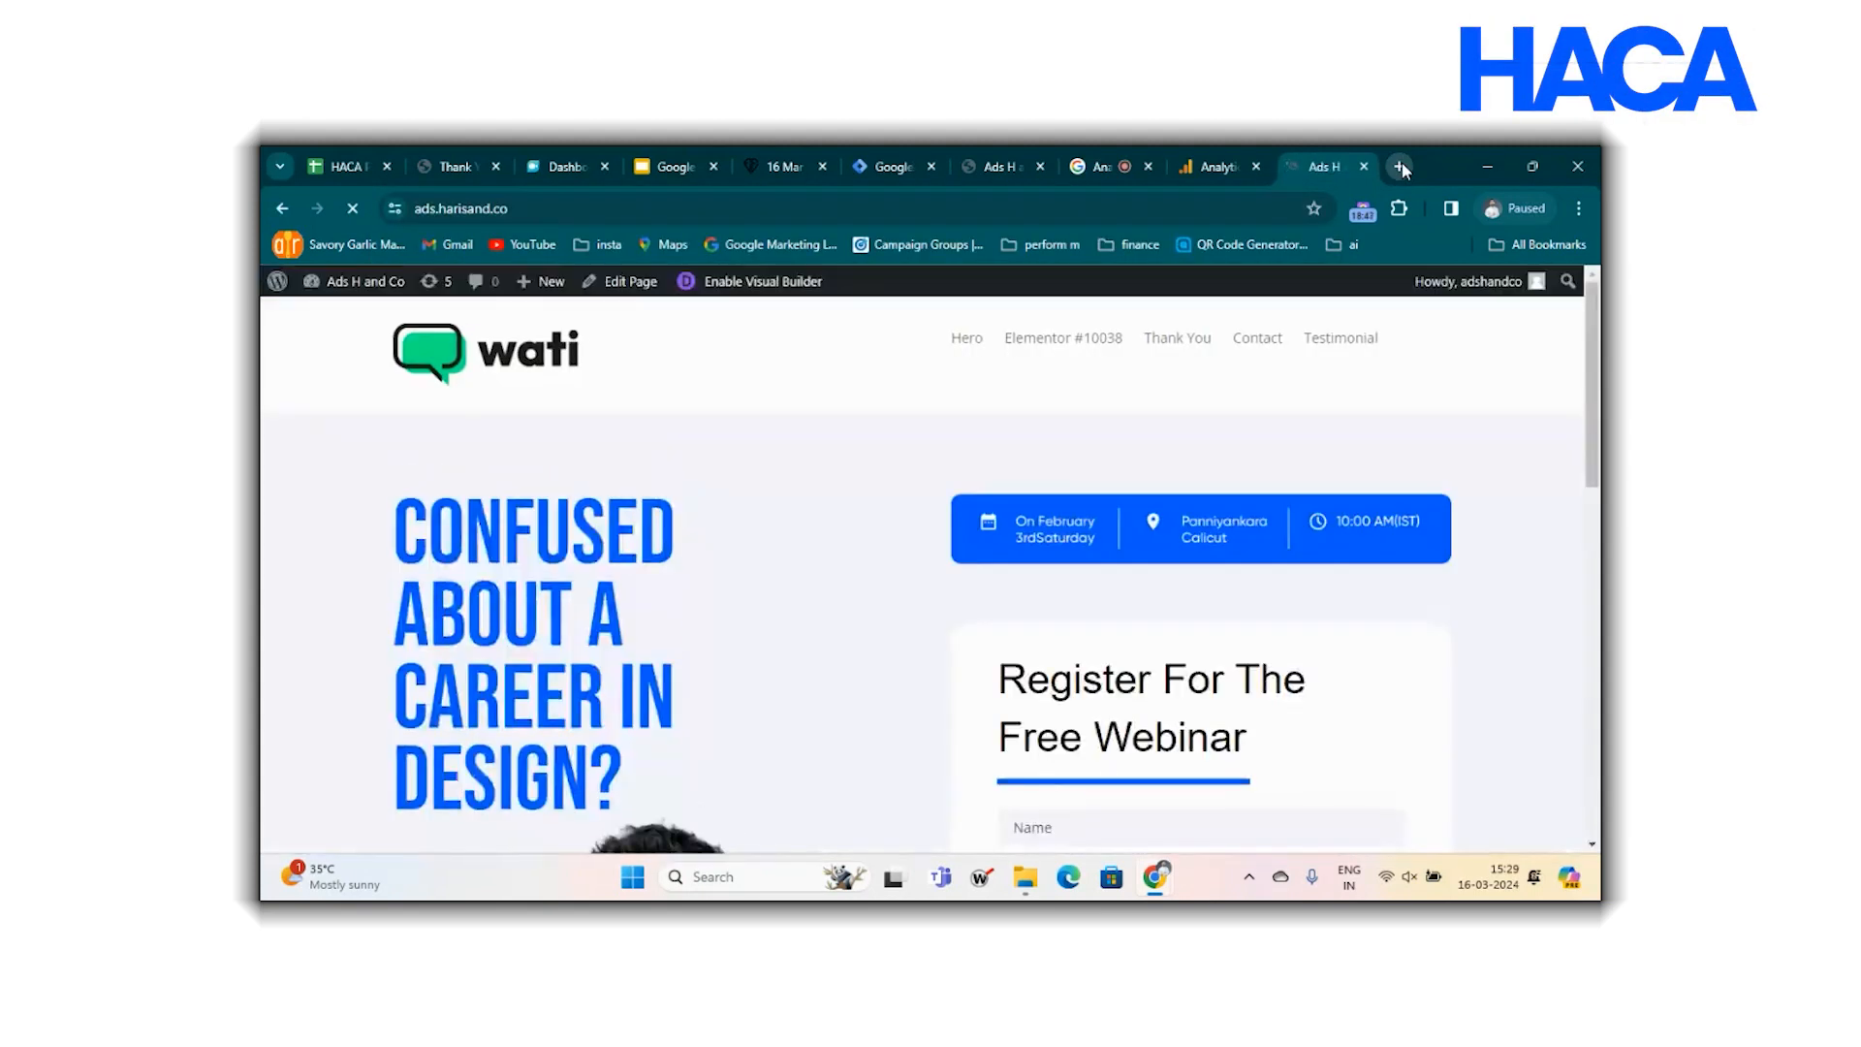
Browse the landing page from top to bottom, switch to Google Analytics, and examine the hacaads property's Realtime overview report for the visit.
scroll(934, 581, "down", 15)
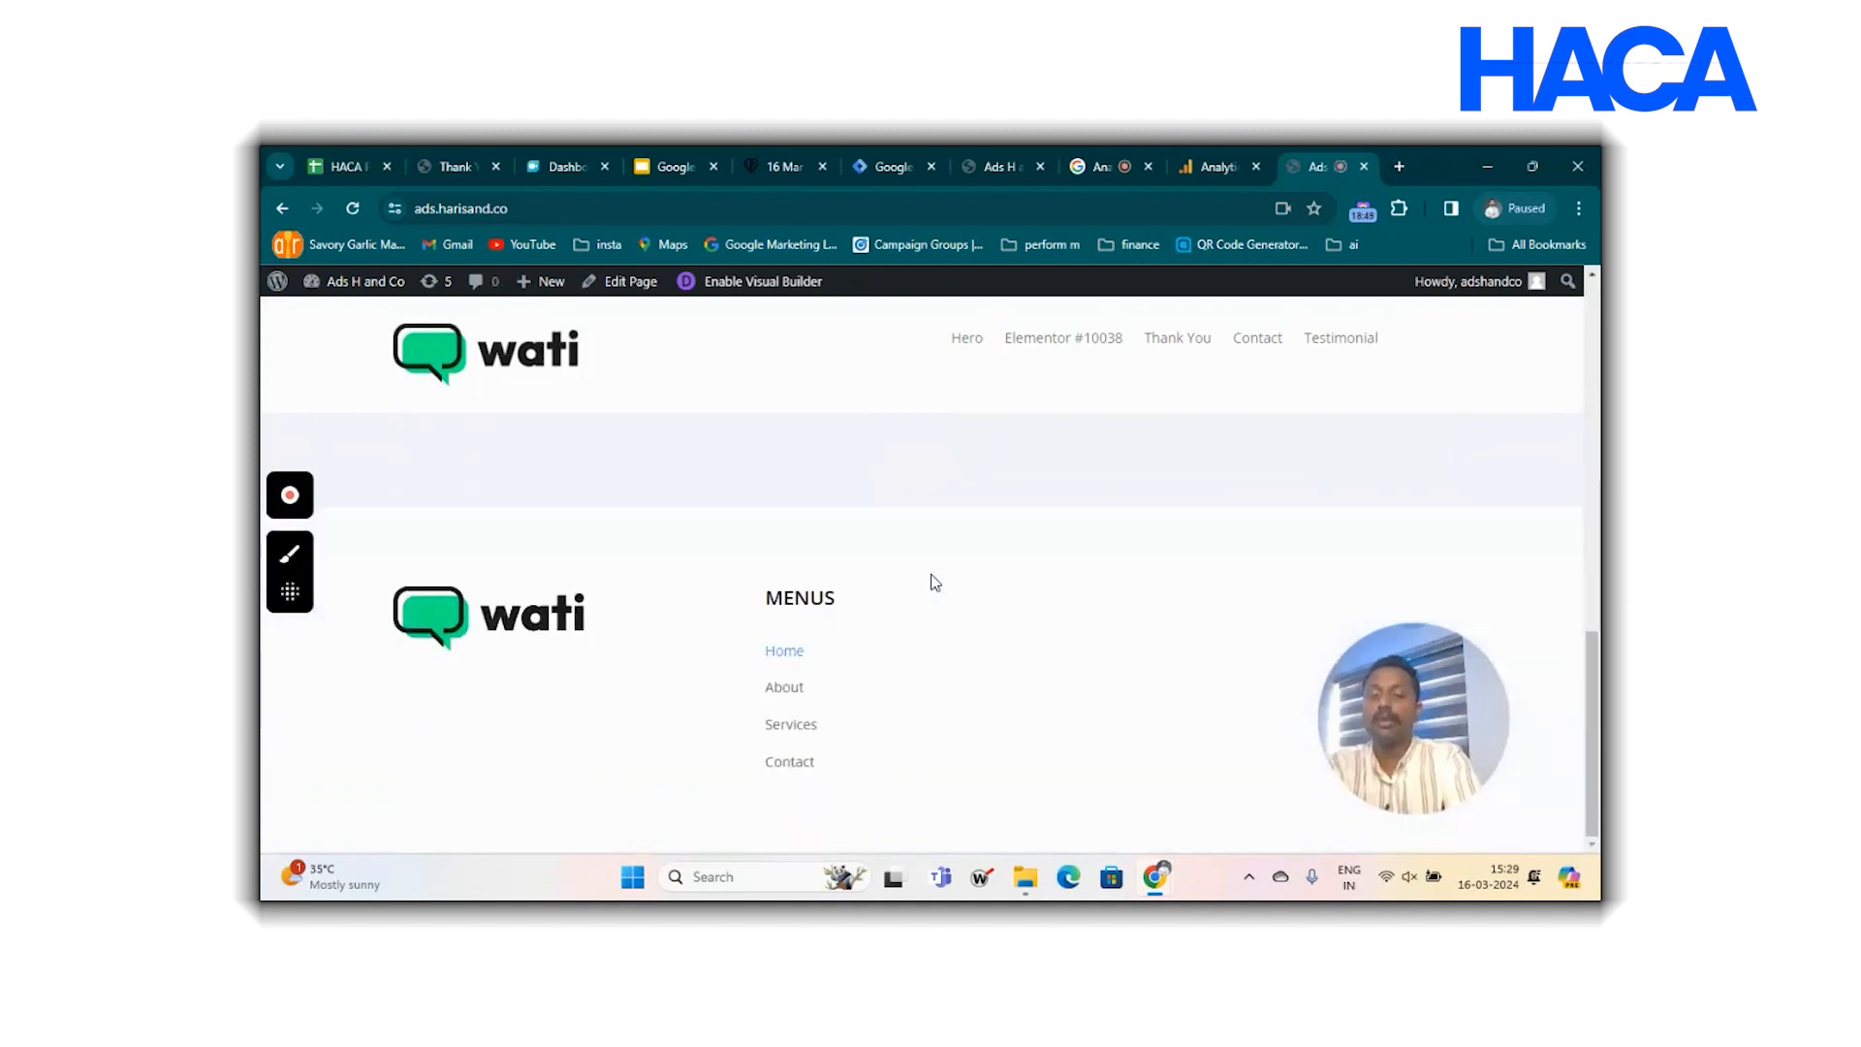
scroll(935, 582, "up", 15)
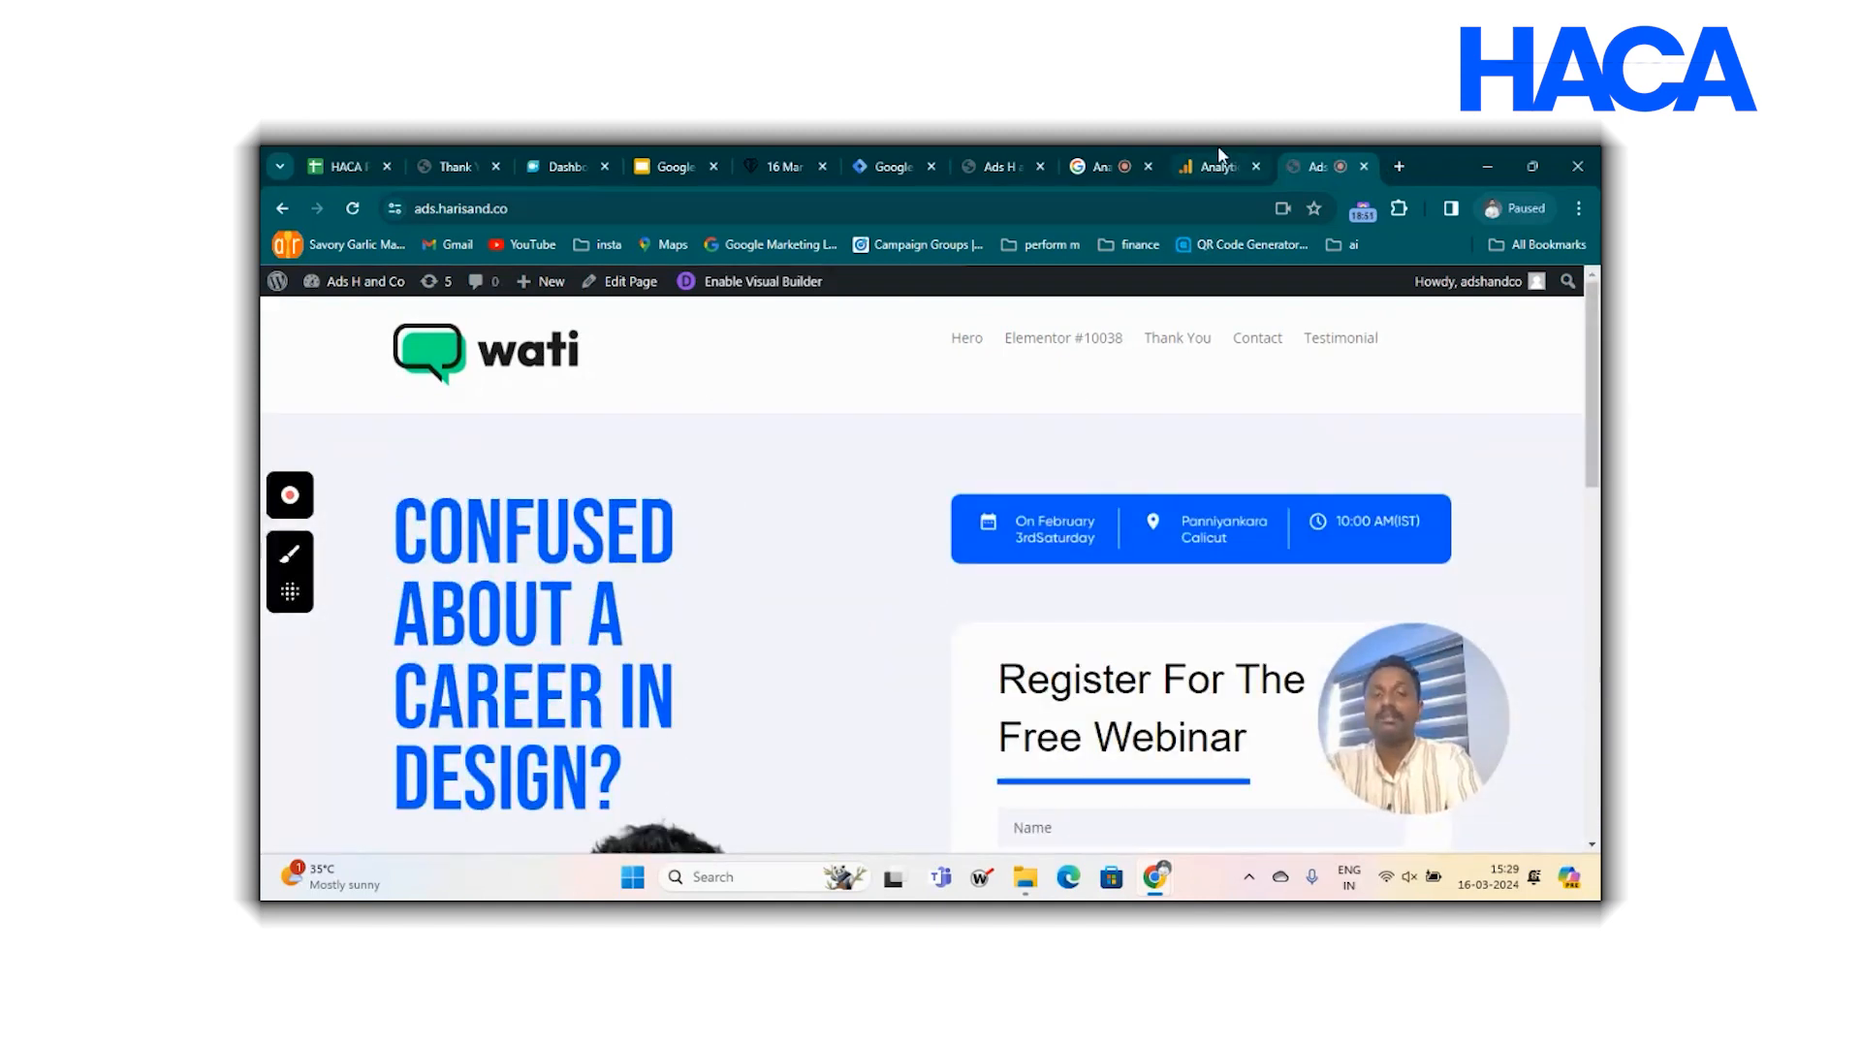
left_click(1213, 165)
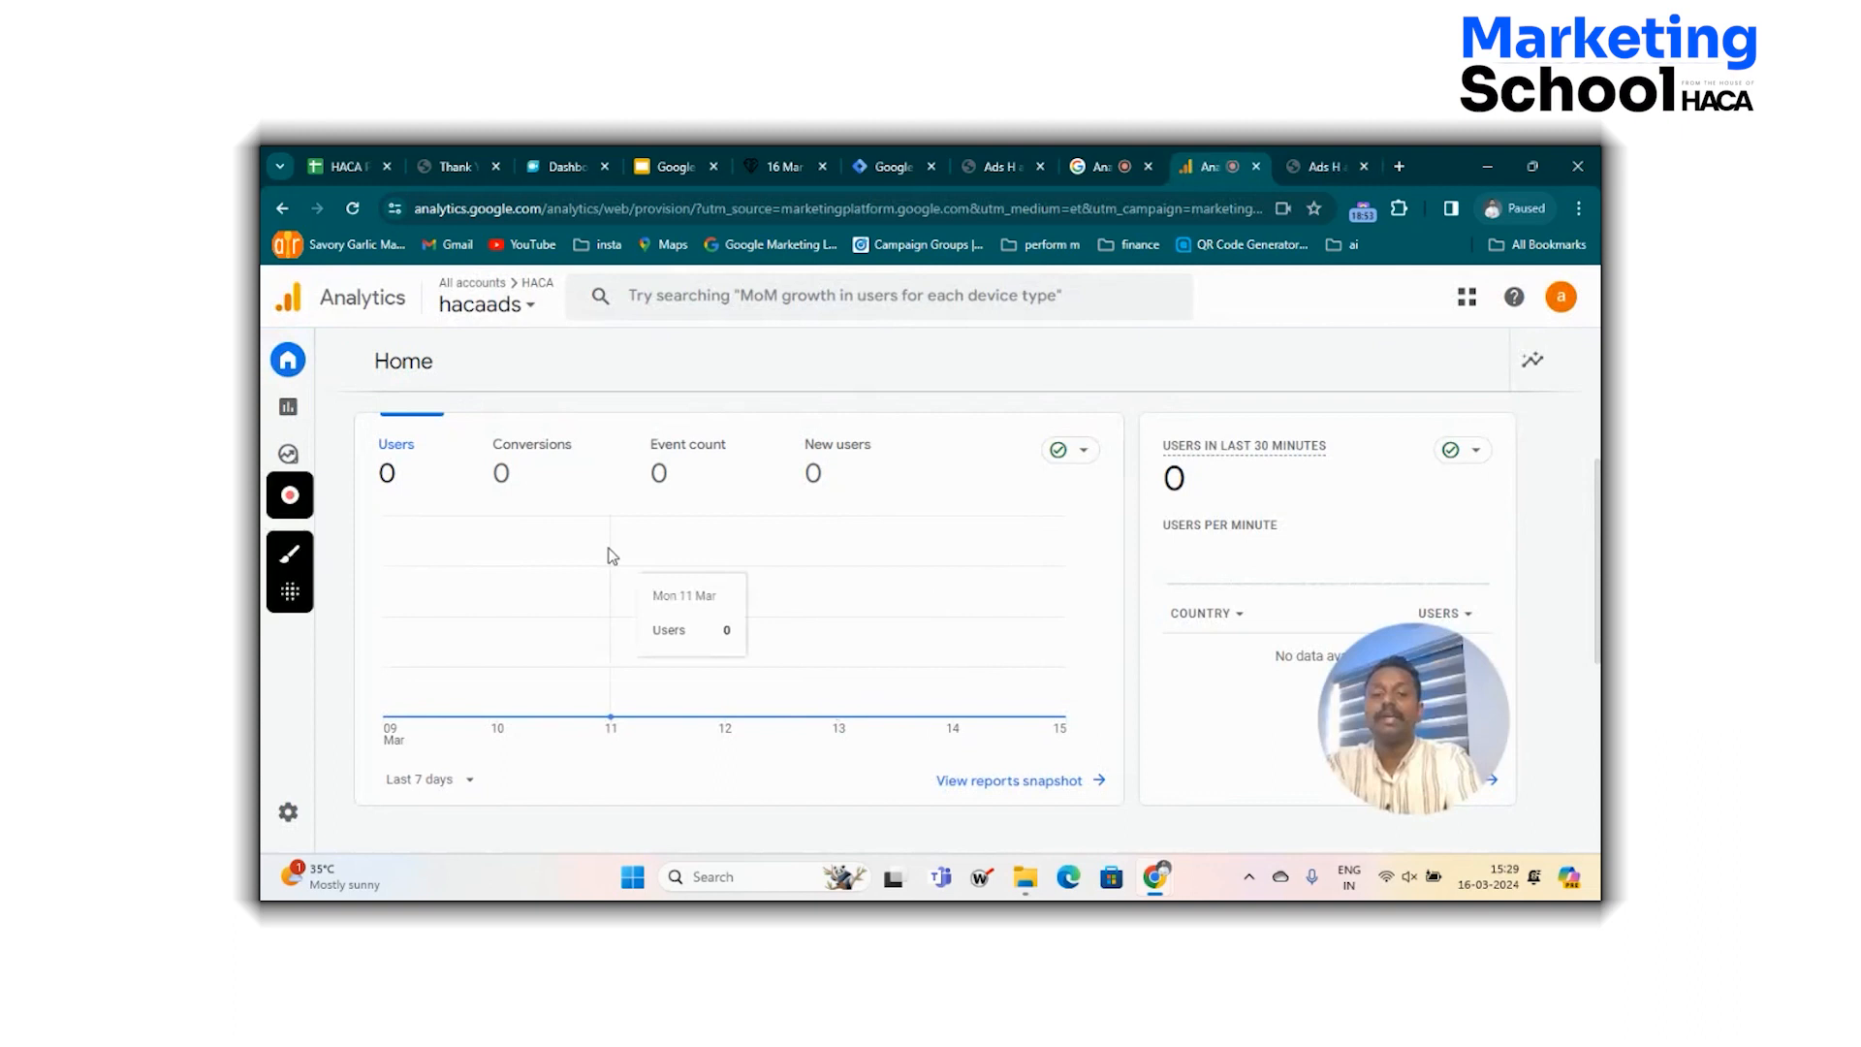
left_click(1204, 580)
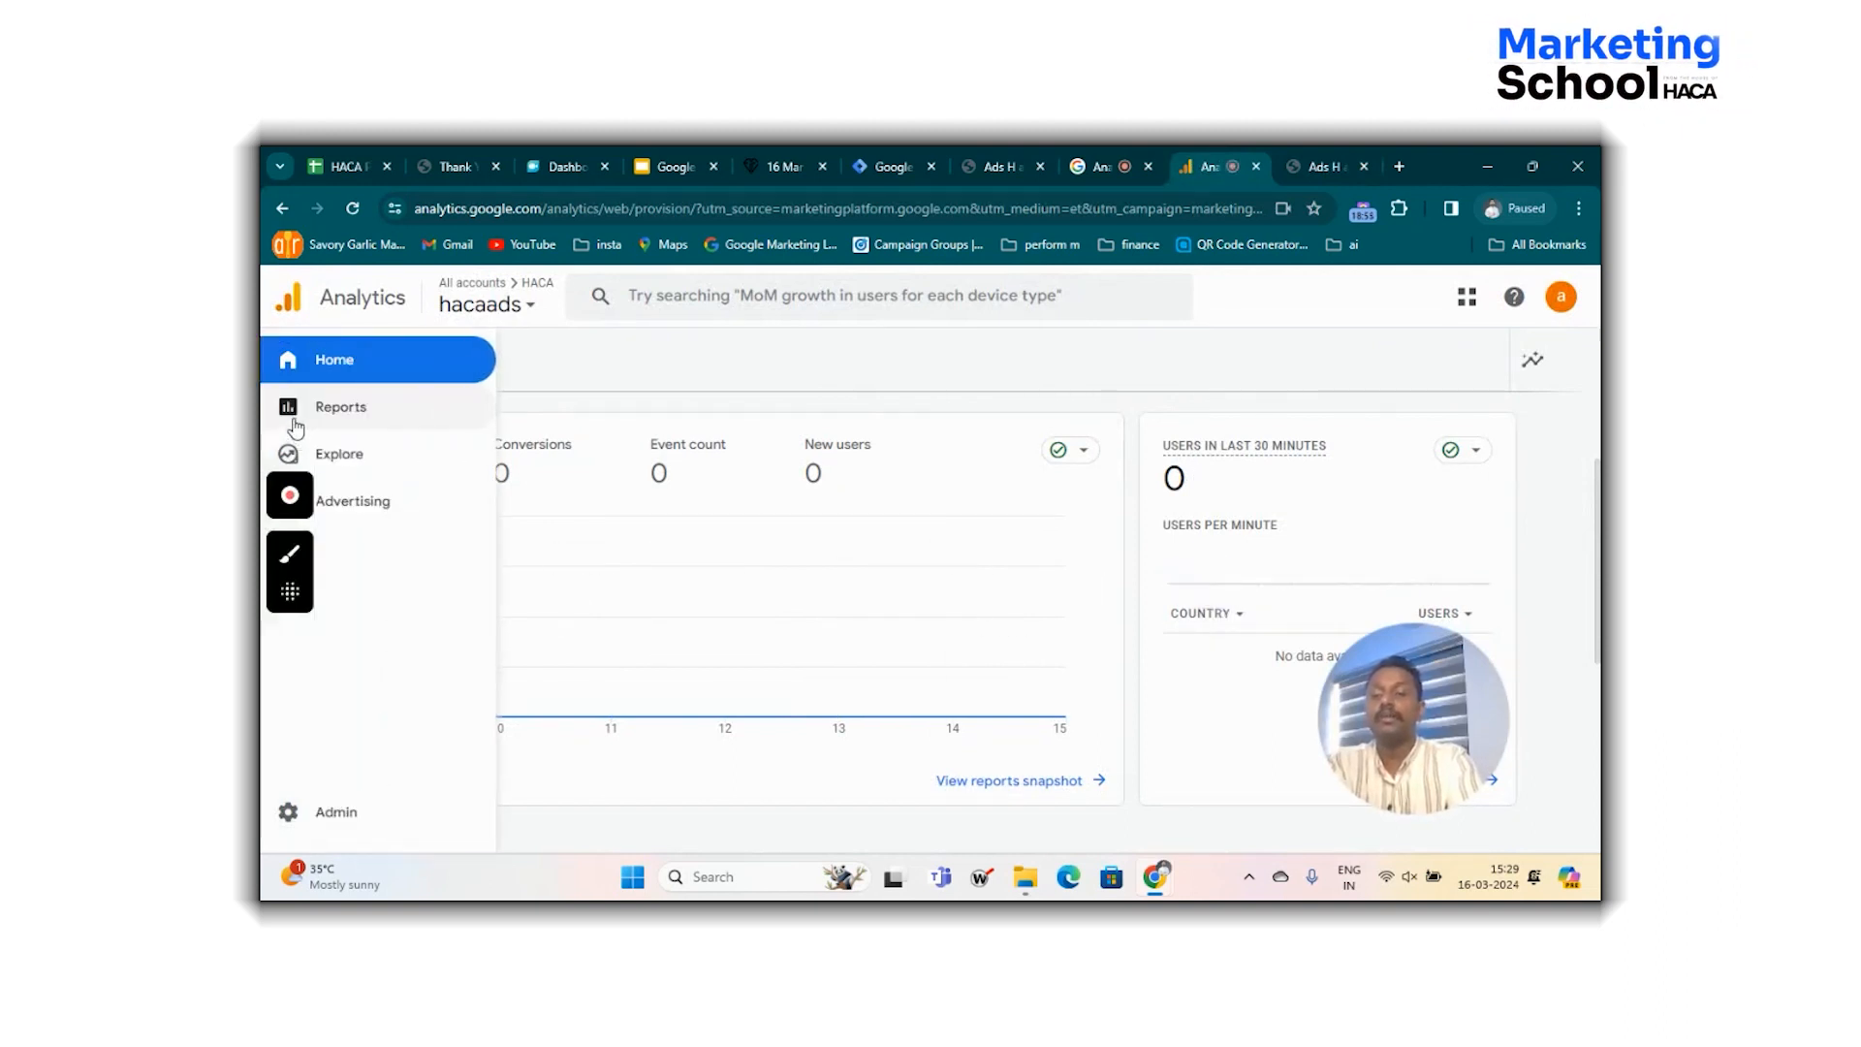
left_click(333, 412)
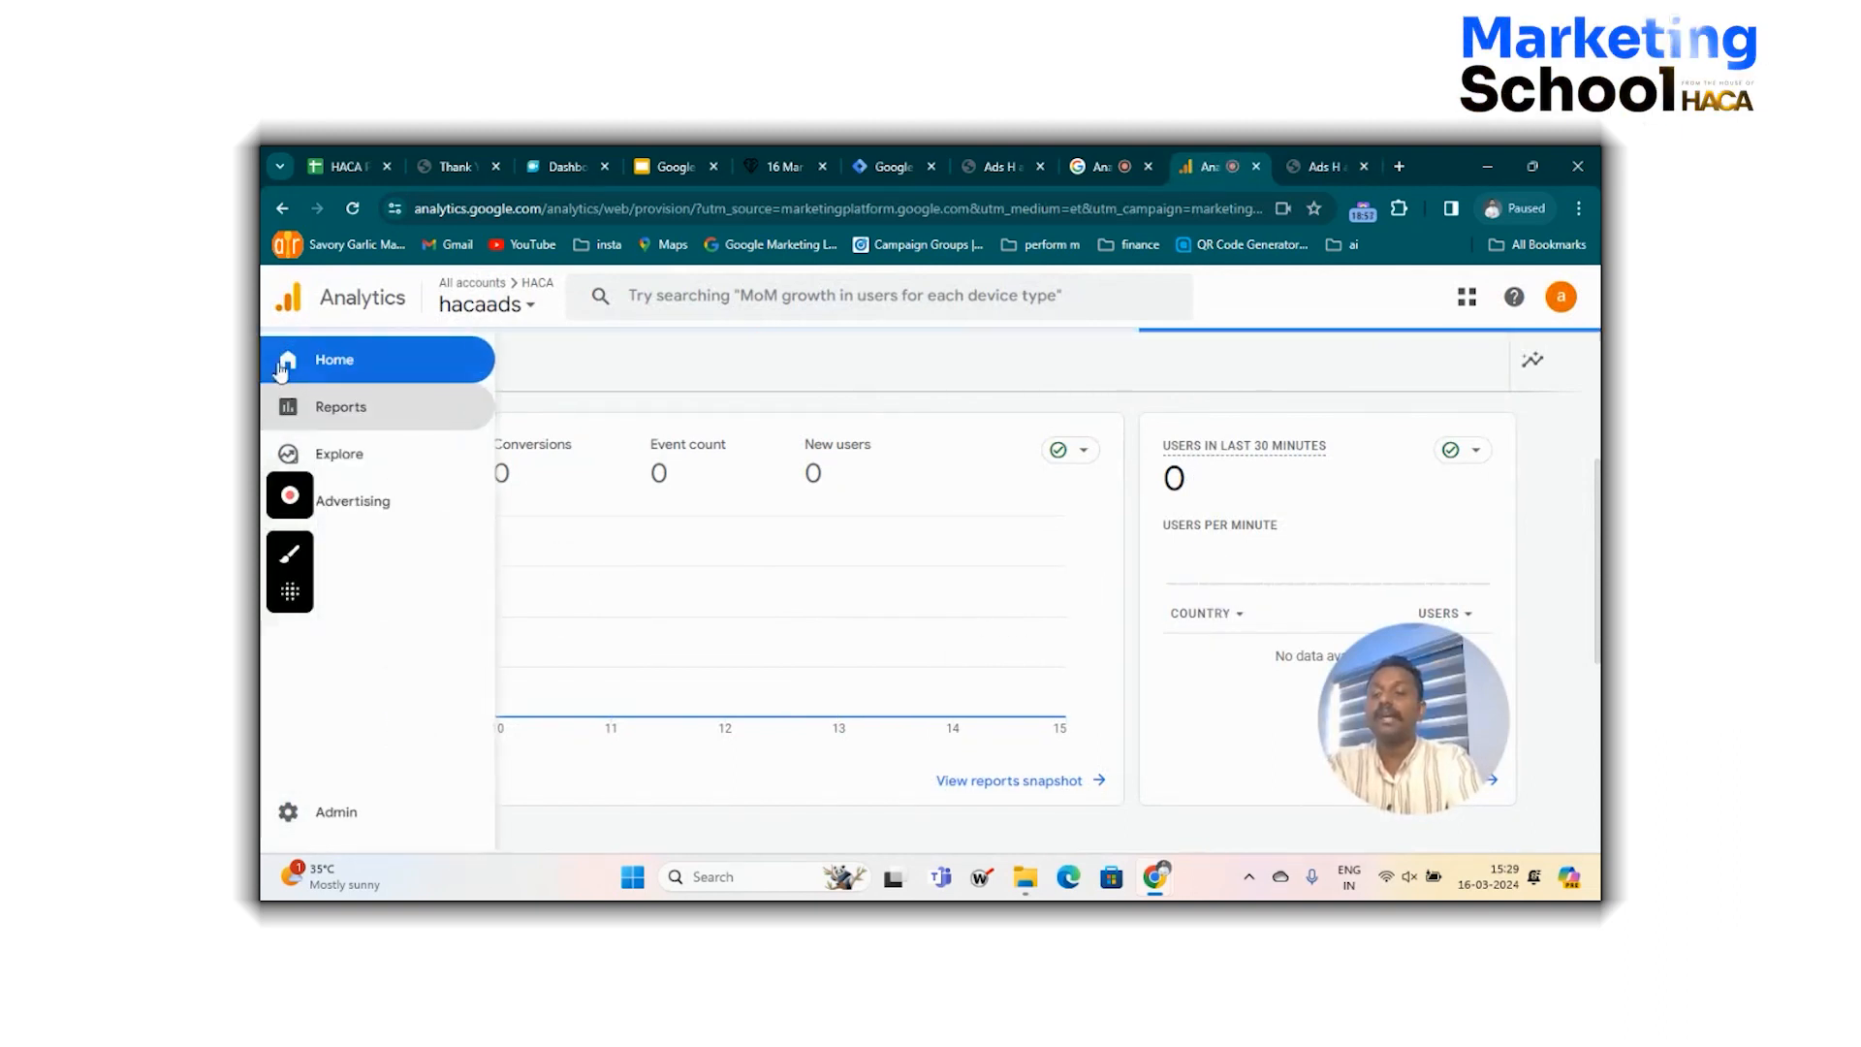
scroll(1174, 698, "down", 1)
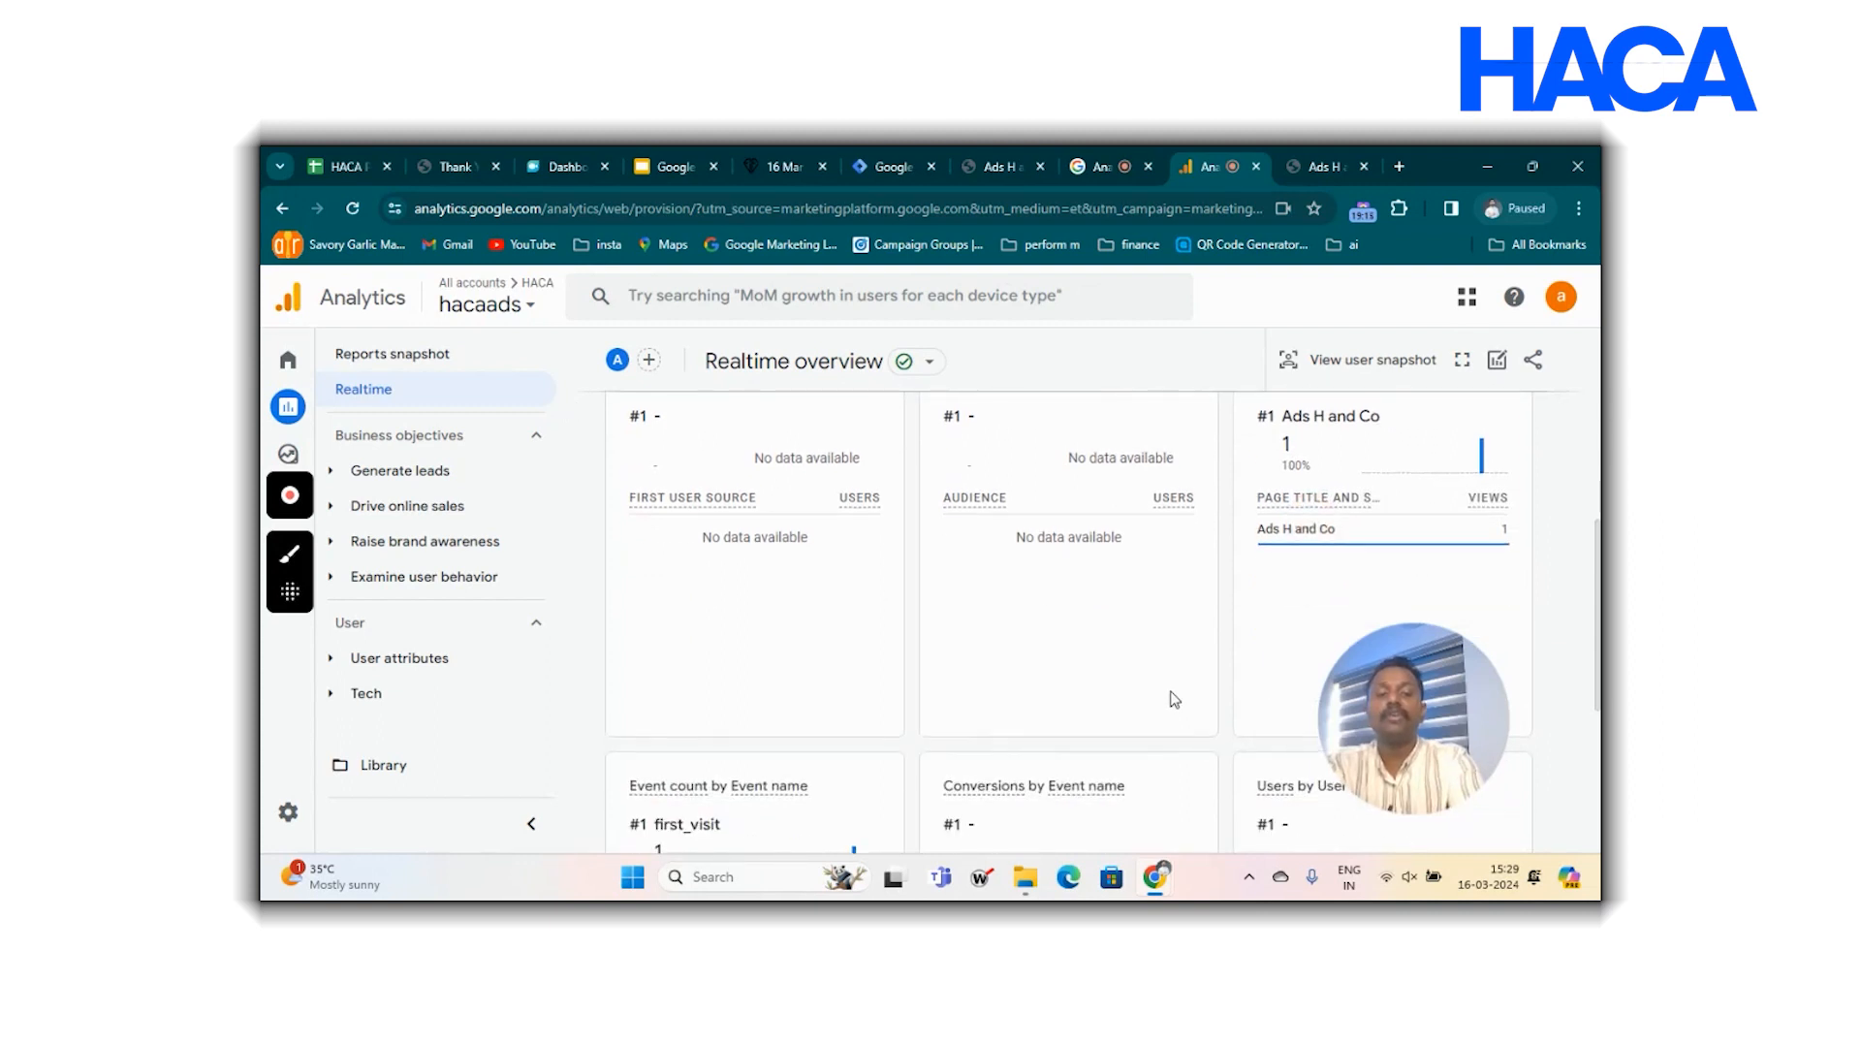